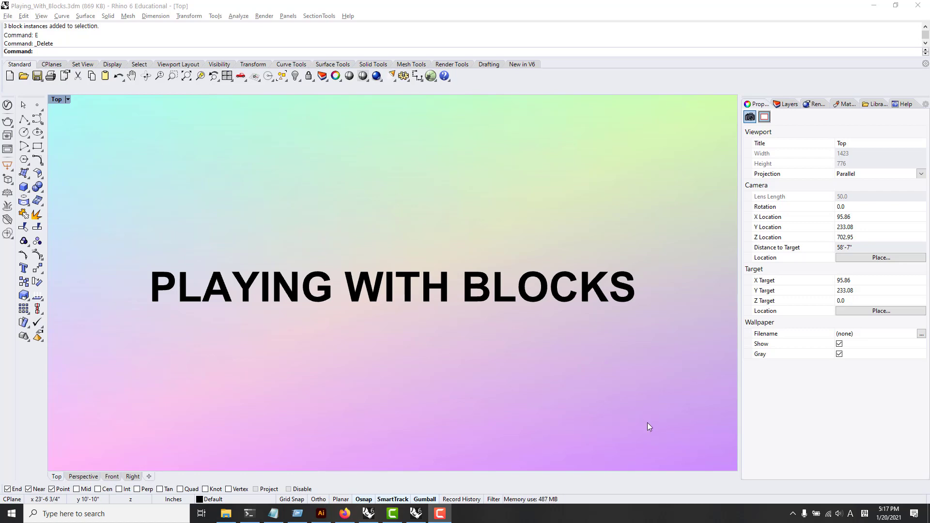
# - Examine the title and the diagram explaining a block and its three instances
pyautogui.moveTo(651, 413); pyautogui.dragTo(654, 302, button='right')
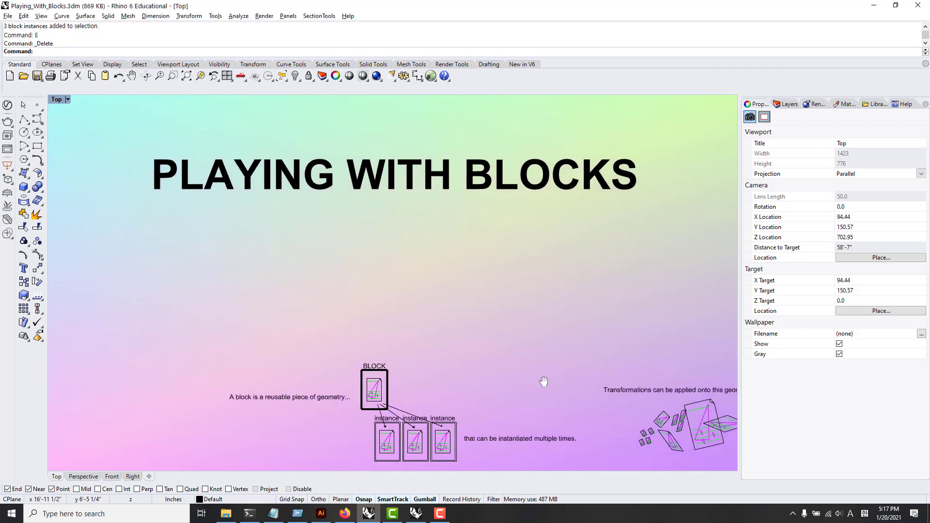
pyautogui.moveTo(517, 433); pyautogui.dragTo(514, 364, button='right')
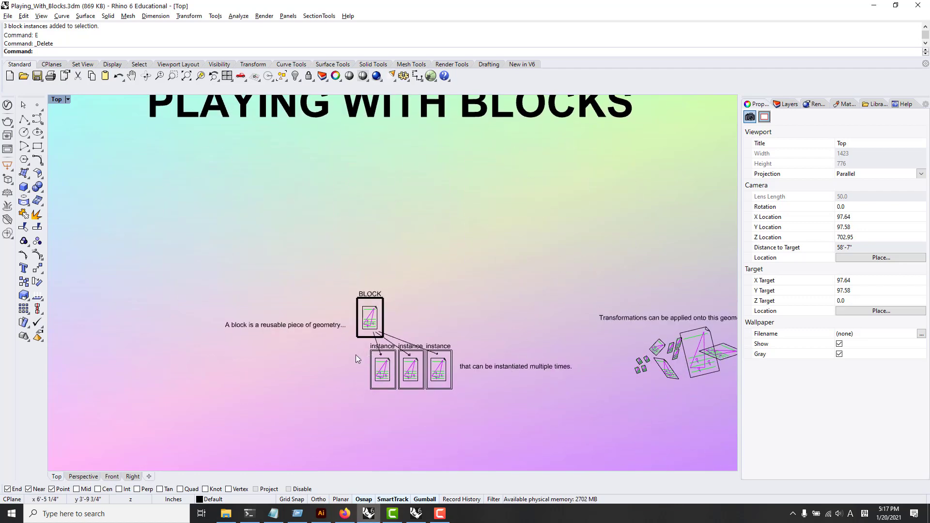
pyautogui.scroll(3, 316, 355)
pyautogui.scroll(2, 297, 325)
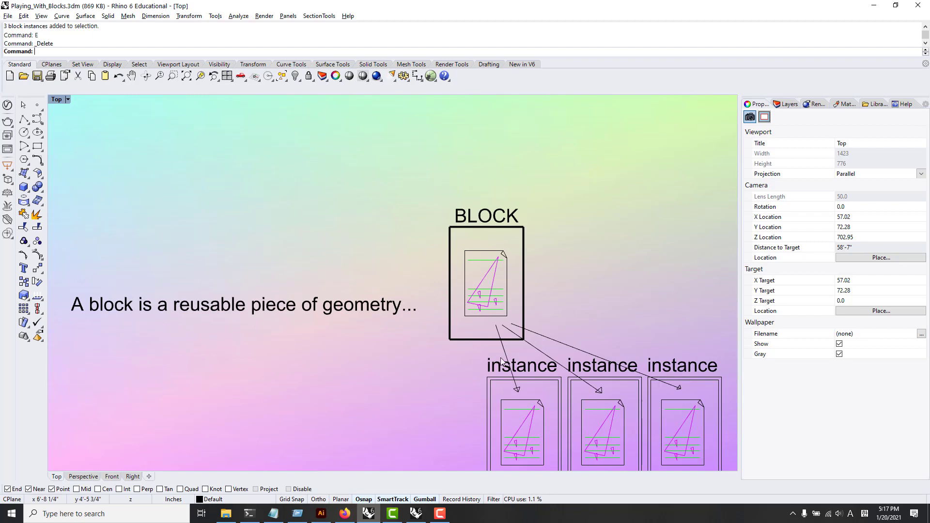
pyautogui.moveTo(503, 362); pyautogui.dragTo(381, 319, button='right')
pyautogui.moveTo(626, 315); pyautogui.dragTo(416, 275, button='right')
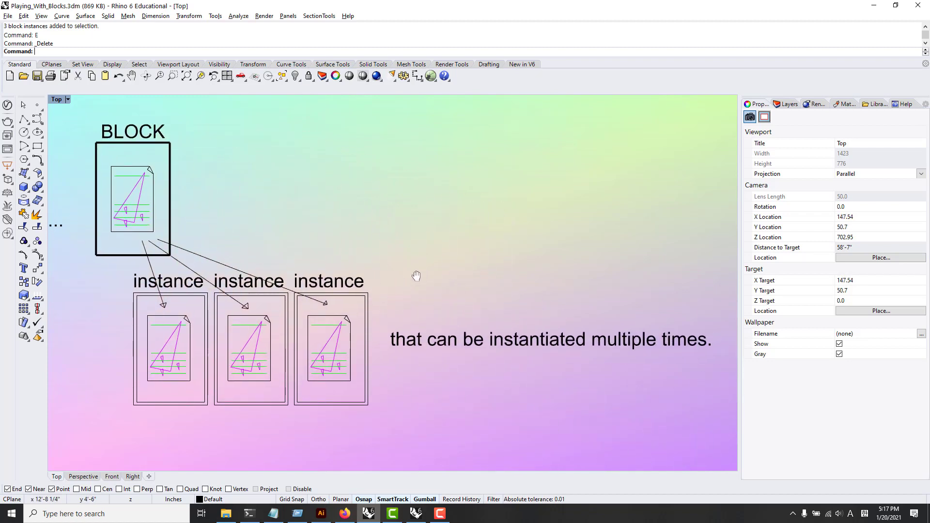
pyautogui.moveTo(342, 282); pyautogui.dragTo(382, 280, button='right')
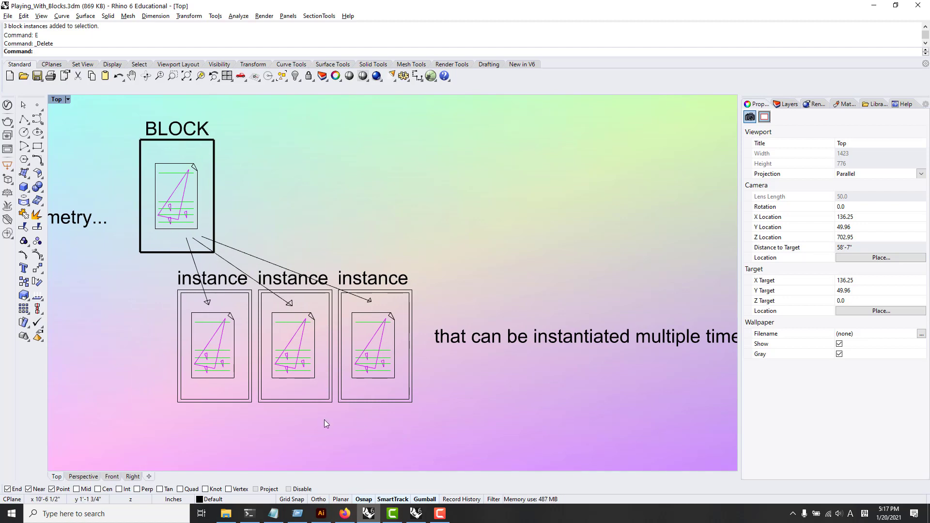
pyautogui.moveTo(455, 294); pyautogui.dragTo(409, 299, button='right')
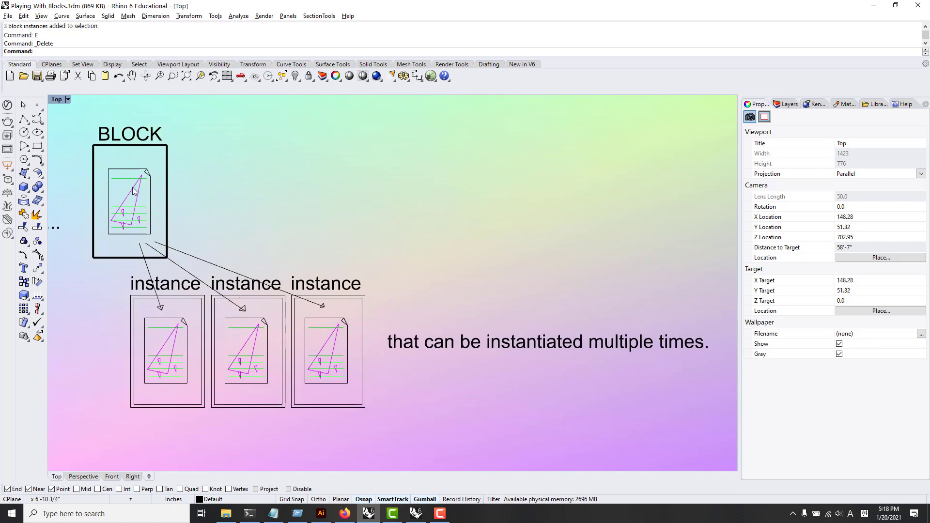
# - Examine the examples of scaled, rotated and sheared block instances under the transformations caption
pyautogui.moveTo(393, 313); pyautogui.dragTo(315, 318, button='right')
pyautogui.scroll(-6, 319, 316)
pyautogui.moveTo(532, 301); pyautogui.dragTo(414, 309, button='right')
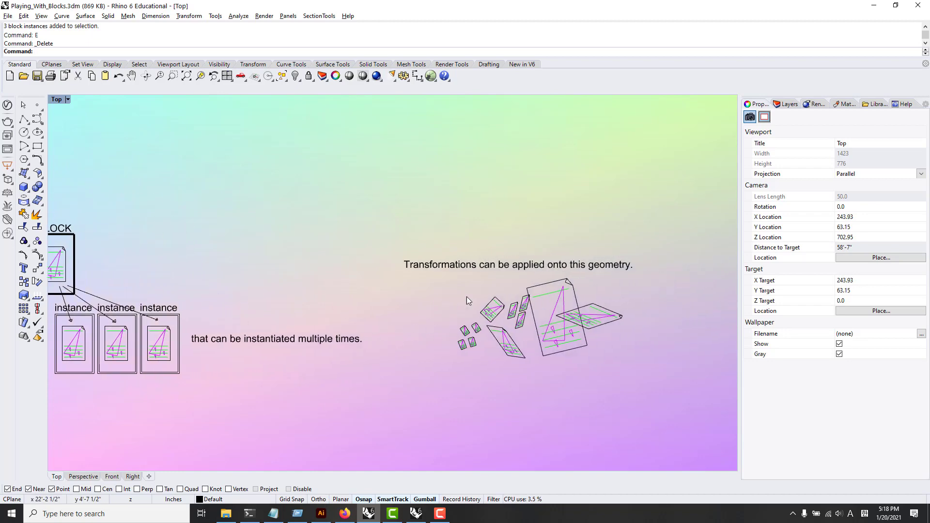
pyautogui.scroll(6, 545, 300)
pyautogui.moveTo(544, 317); pyautogui.dragTo(481, 298, button='right')
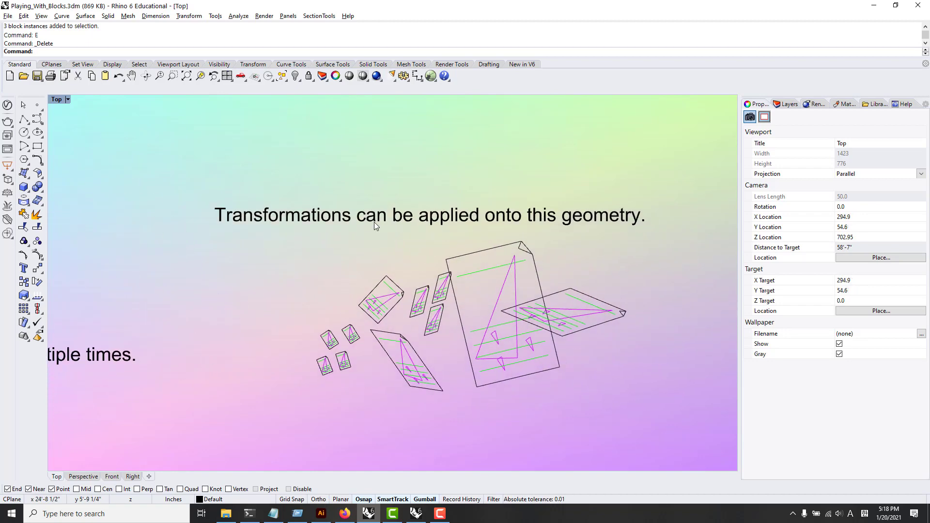
pyautogui.scroll(3, 437, 405)
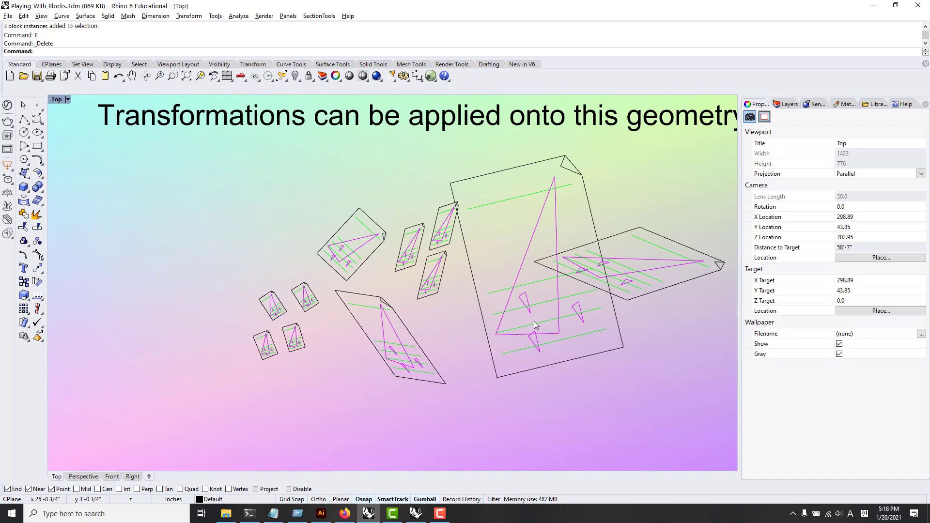
pyautogui.scroll(-4, 561, 307)
pyautogui.moveTo(562, 312); pyautogui.dragTo(378, 282, button='right')
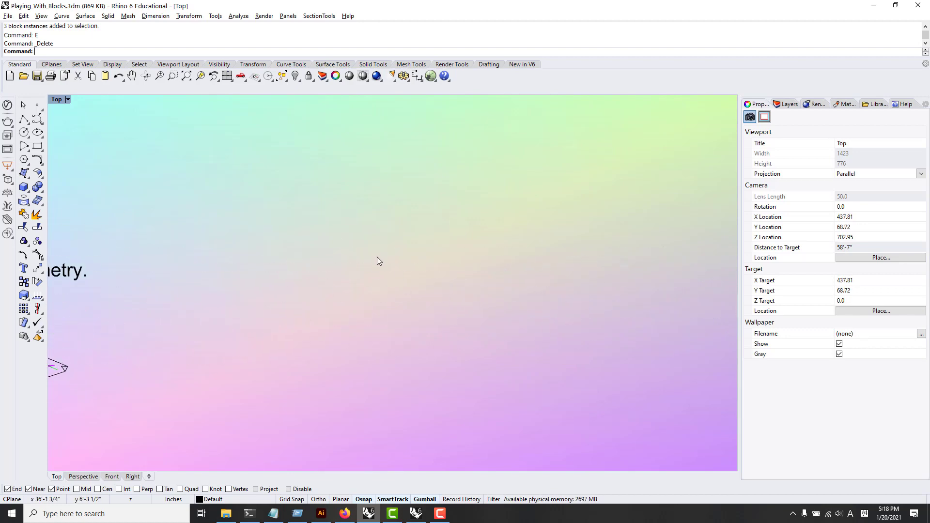
# - Draw a portrait rectangle in the empty area to the right of the transformation examples
pyautogui.moveTo(187, 340); pyautogui.dragTo(368, 284, button='right')
pyautogui.moveTo(176, 313); pyautogui.dragTo(371, 308, button='right')
pyautogui.moveTo(467, 257); pyautogui.dragTo(324, 216, button='right')
pyautogui.write('REC')
pyautogui.press('Return')
pyautogui.click(328, 211)
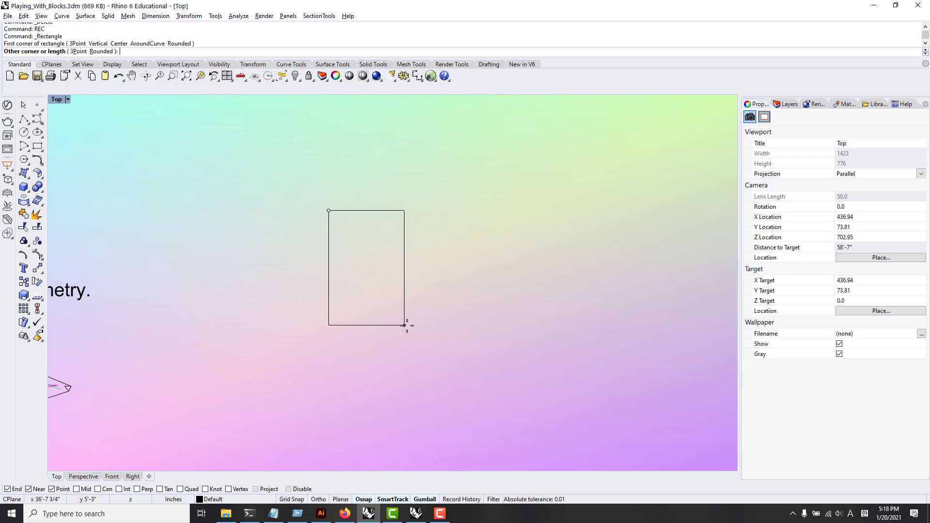
pyautogui.click(411, 324)
# - Draw a smaller, nearly square rectangle inside the portrait rectangle
pyautogui.moveTo(436, 258); pyautogui.dragTo(374, 283, button='right')
pyautogui.scroll(2, 378, 285)
pyautogui.scroll(2, 248, 315)
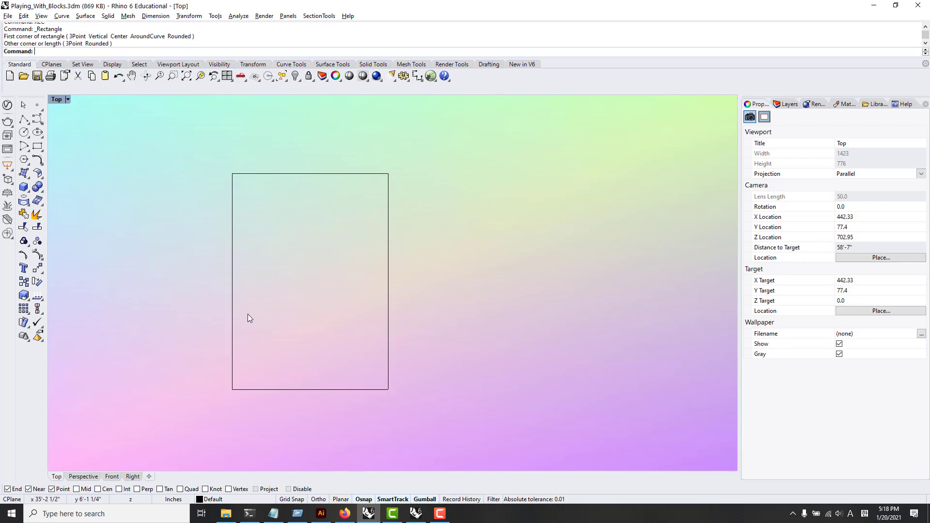
pyautogui.moveTo(248, 315); pyautogui.dragTo(344, 329, button='right')
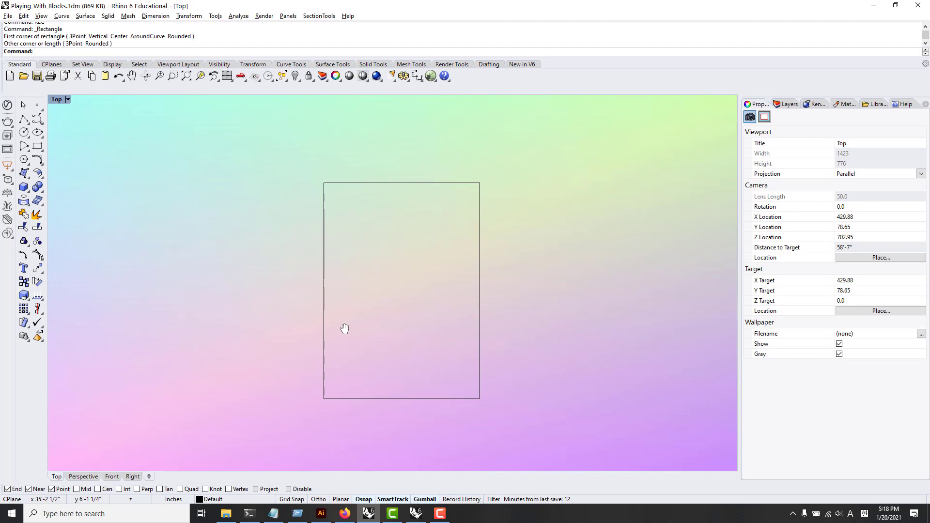
pyautogui.write('REC')
pyautogui.press('Return')
pyautogui.click(341, 230)
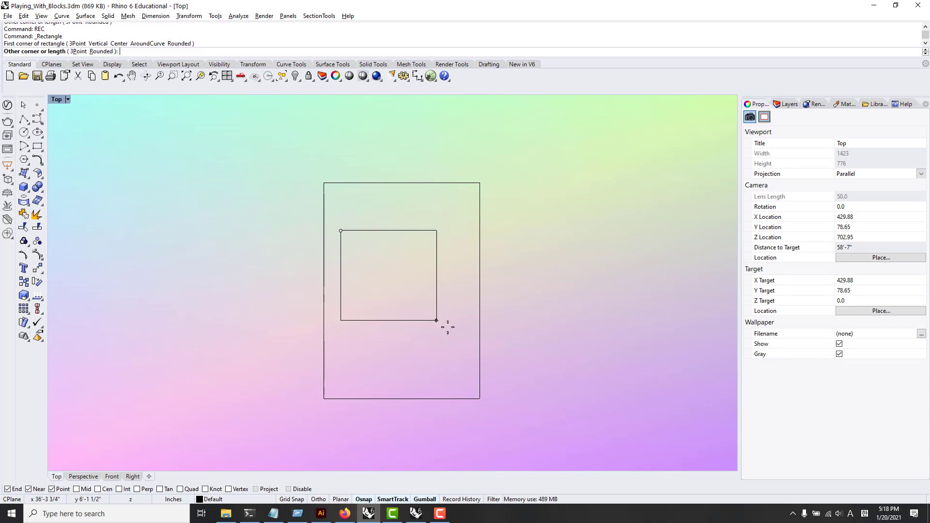
pyautogui.click(463, 336)
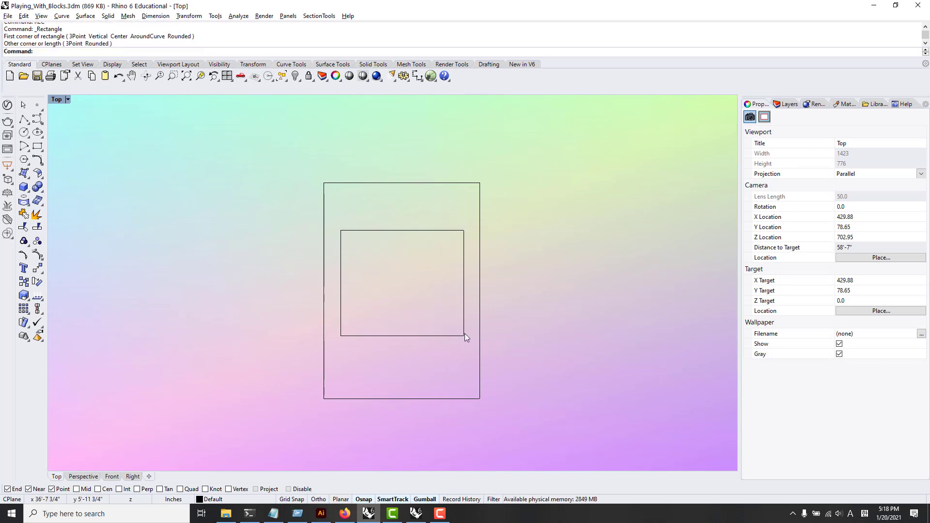
# - Draw a closed, bean-shaped interpolated curve across the lower edge of the inner rectangle, towards its right end
pyautogui.write('IC')
pyautogui.press('Return')
pyautogui.click(422, 301)
pyautogui.click(394, 352)
pyautogui.click(426, 373)
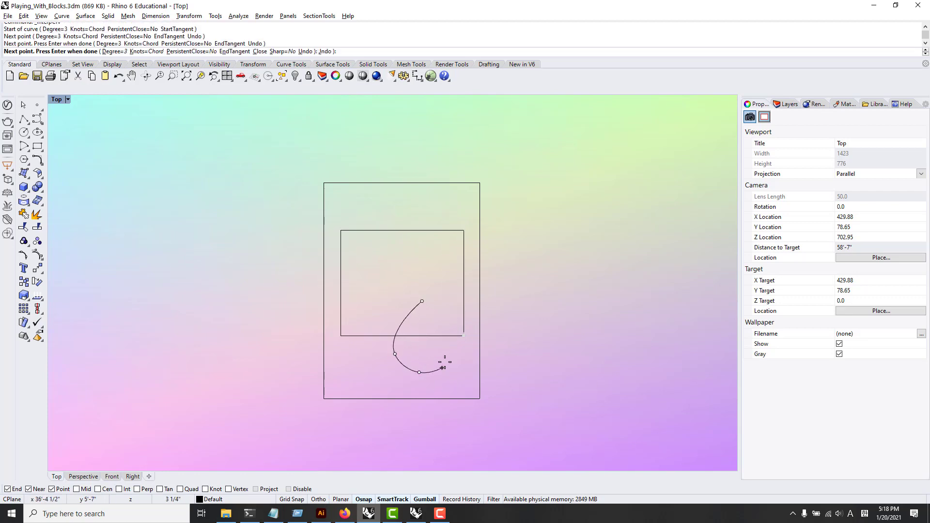
pyautogui.click(445, 360)
pyautogui.click(439, 343)
pyautogui.click(444, 320)
pyautogui.click(422, 301)
# - Draw a second closed bean-shaped interpolated curve across the upper edge of the inner rectangle
pyautogui.rightClick(404, 239)
pyautogui.click(400, 209)
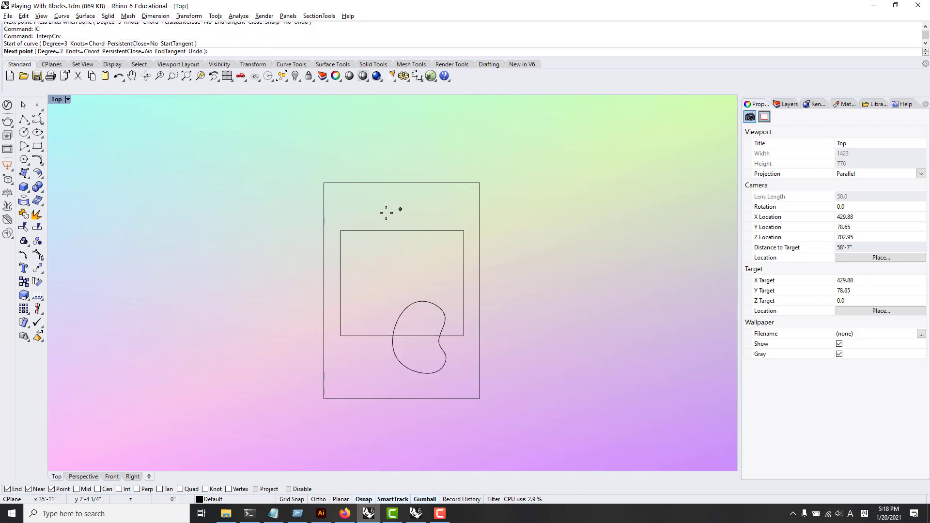
pyautogui.click(375, 218)
pyautogui.click(378, 258)
pyautogui.click(409, 269)
pyautogui.click(427, 265)
pyautogui.click(431, 253)
pyautogui.click(419, 246)
pyautogui.click(413, 222)
pyautogui.click(400, 209)
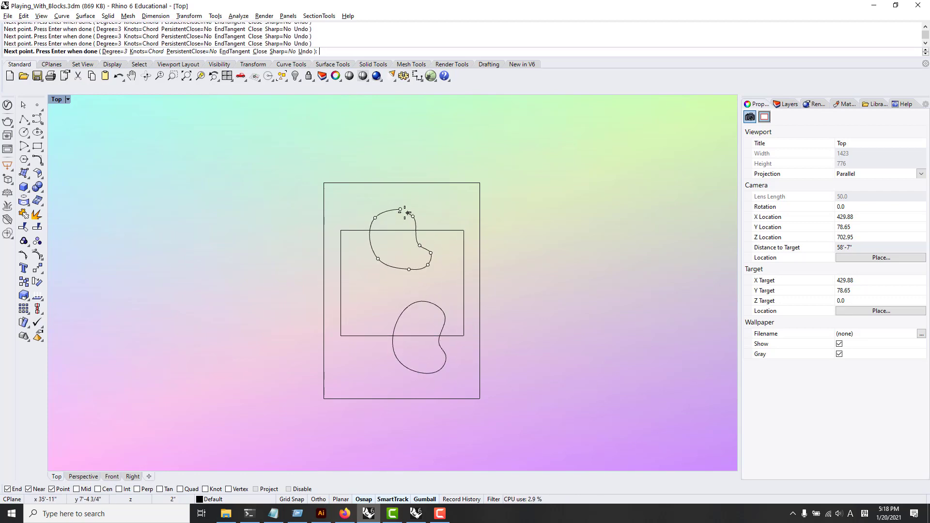
# - Draw a third, elongated closed interpolated curve across the inner rectangle's lower edge, near its left corner
pyautogui.rightClick(361, 300)
pyautogui.click(364, 286)
pyautogui.click(379, 299)
pyautogui.click(377, 325)
pyautogui.click(361, 360)
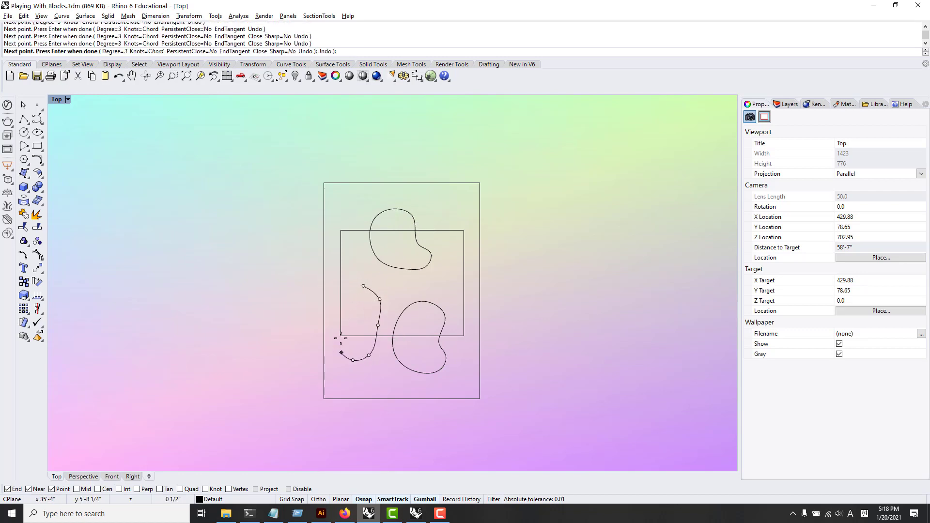
pyautogui.click(340, 342)
pyautogui.click(363, 285)
# - Draw a small fourth closed interpolated curve at the inner rectangle's right edge and move it slightly down and to the right
pyautogui.rightClick(433, 289)
pyautogui.click(428, 264)
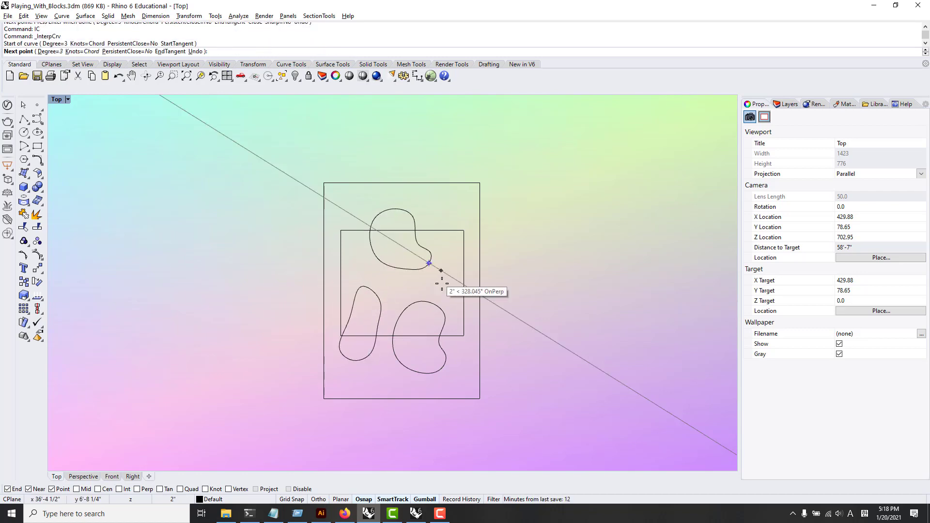
pyautogui.click(449, 285)
pyautogui.click(464, 271)
pyautogui.click(463, 264)
pyautogui.click(441, 264)
pyautogui.click(429, 263)
pyautogui.click(437, 266)
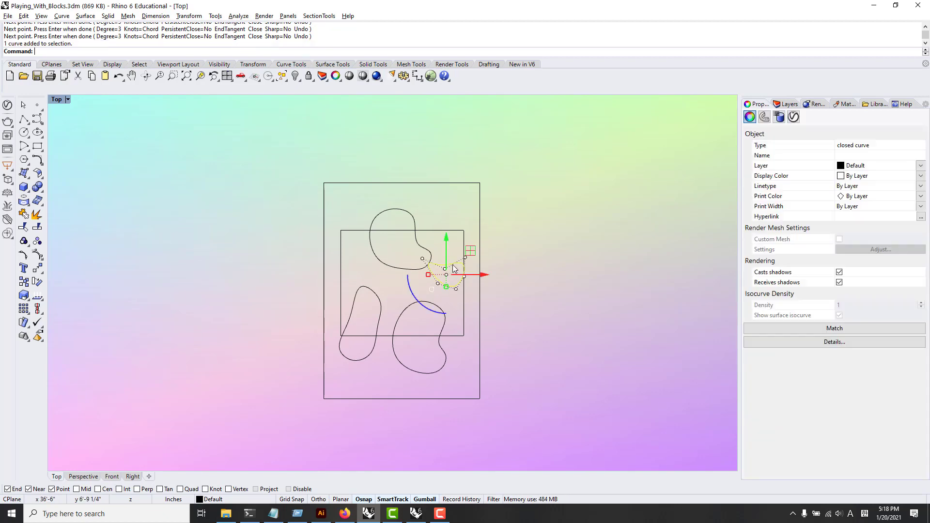
pyautogui.moveTo(469, 251); pyautogui.dragTo(476, 259)
# - Shift the elongated curve near the inner rectangle's lower-left corner slightly right and down
pyautogui.click(408, 321)
pyautogui.click(380, 322)
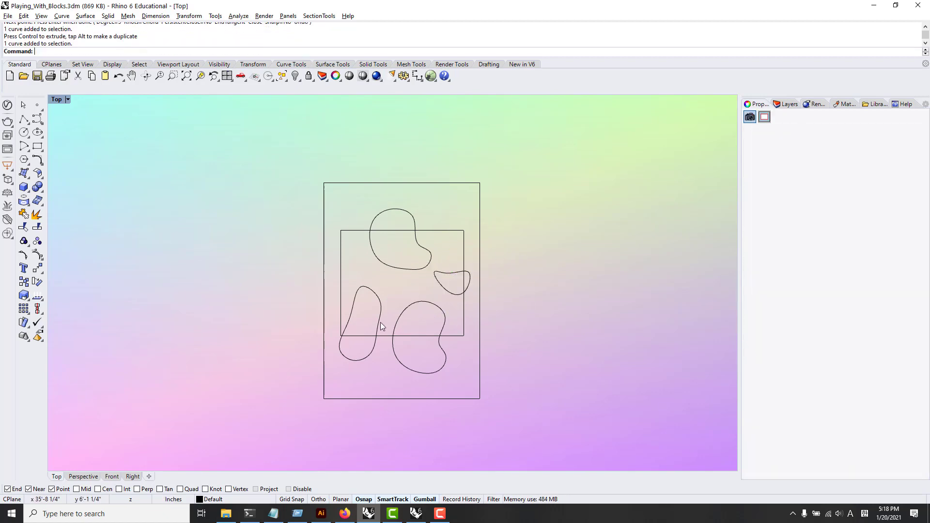
pyautogui.press('Escape')
# - Define all six curves as a block named BeanPage, with its base point at the outer rectangle's lower-left corner
pyautogui.moveTo(518, 161); pyautogui.dragTo(314, 439)
pyautogui.moveTo(501, 417); pyautogui.dragTo(254, 158)
pyautogui.click(504, 173)
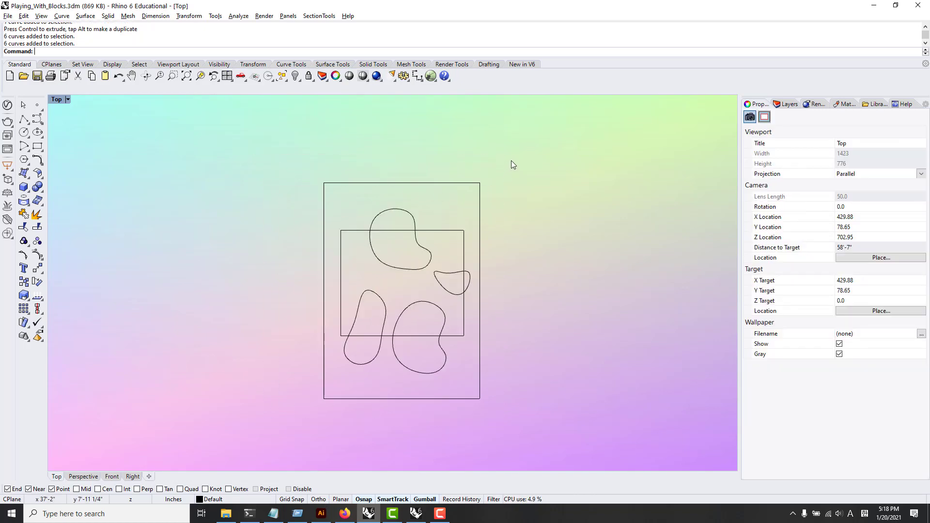
pyautogui.moveTo(512, 162); pyautogui.dragTo(308, 430)
pyautogui.write('Bloc')
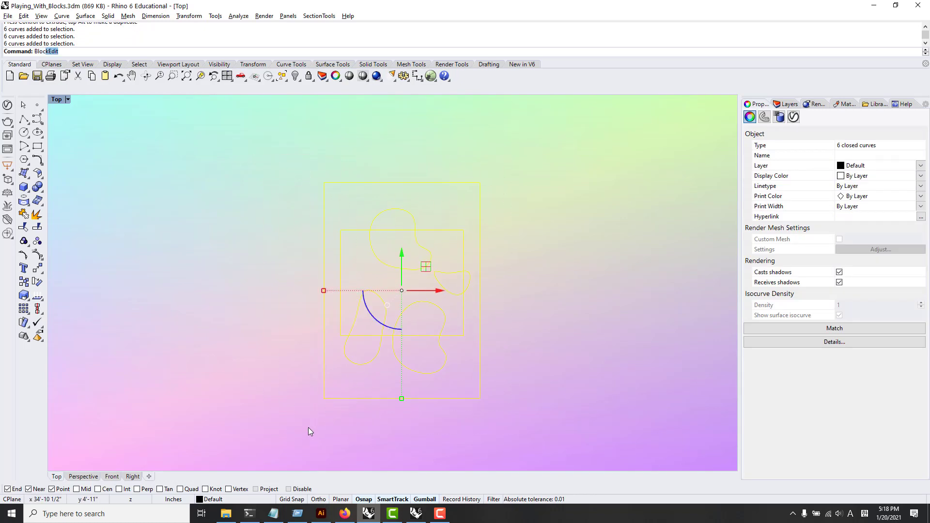
pyautogui.write('k')
pyautogui.press('Return')
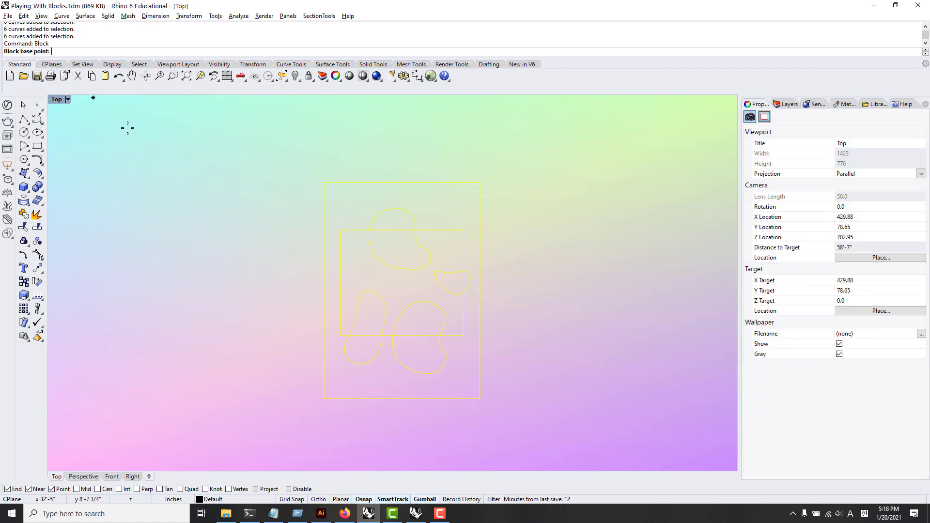
pyautogui.click(324, 399)
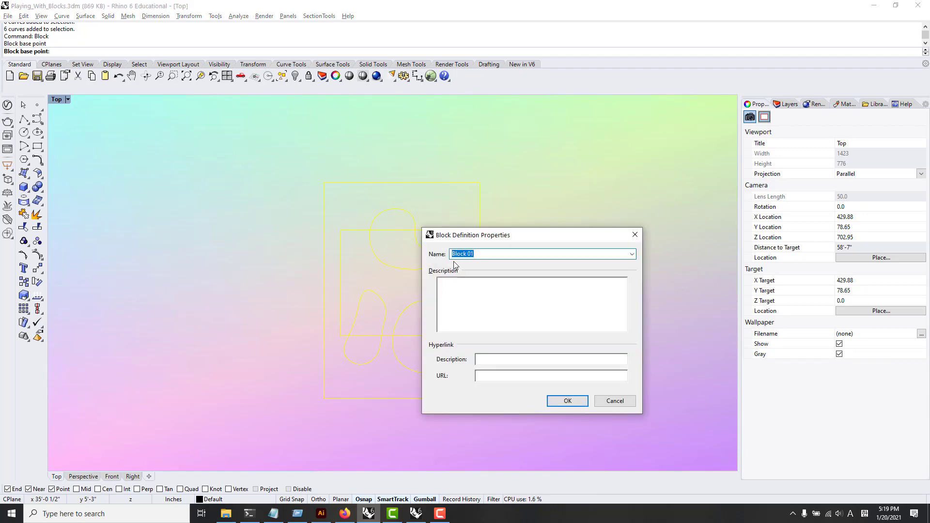
pyautogui.write('BeanWind')
pyautogui.write('Page')
pyautogui.click(579, 401)
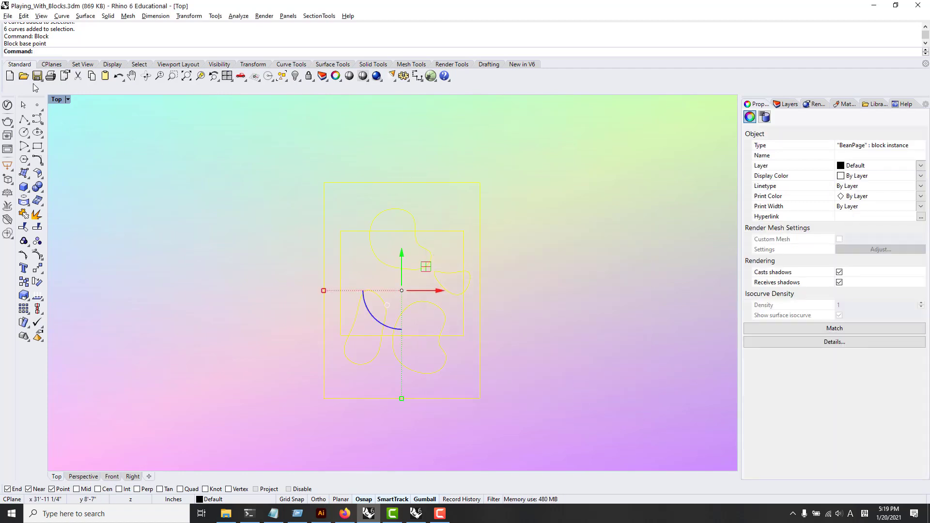
pyautogui.click(550, 312)
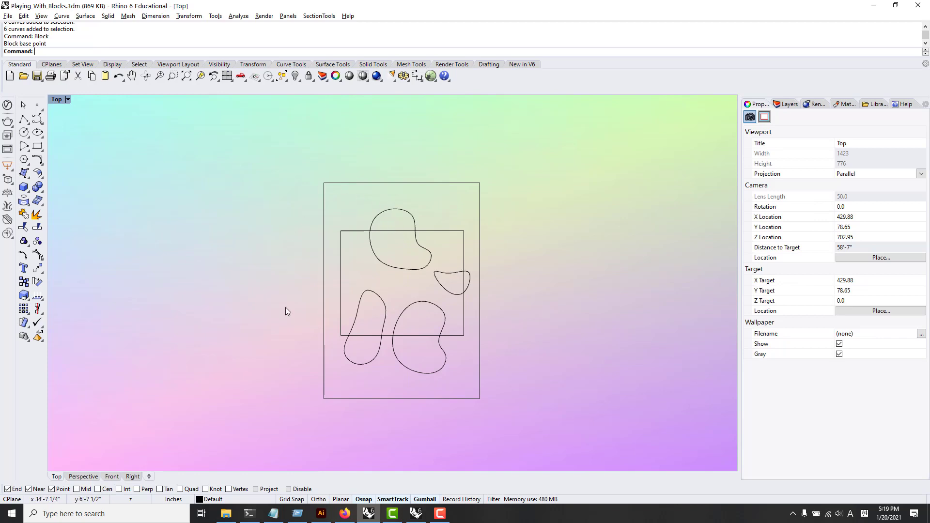
# - Copy the BeanPage block instance three times, placing the copies in a row to its right
pyautogui.click(410, 223)
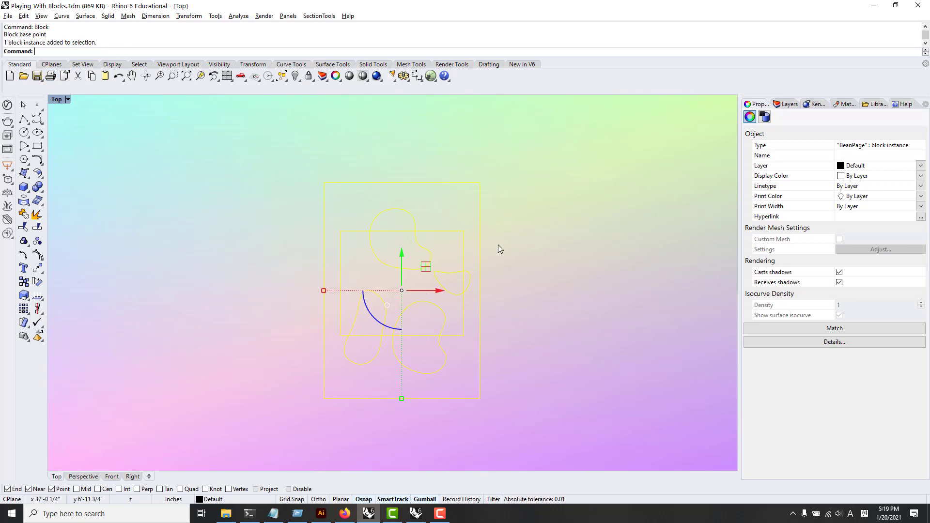
pyautogui.click(546, 246)
pyautogui.moveTo(546, 246); pyautogui.dragTo(405, 260, button='right')
pyautogui.click(280, 258)
pyautogui.write('c')
pyautogui.press('Return')
pyautogui.click(279, 282)
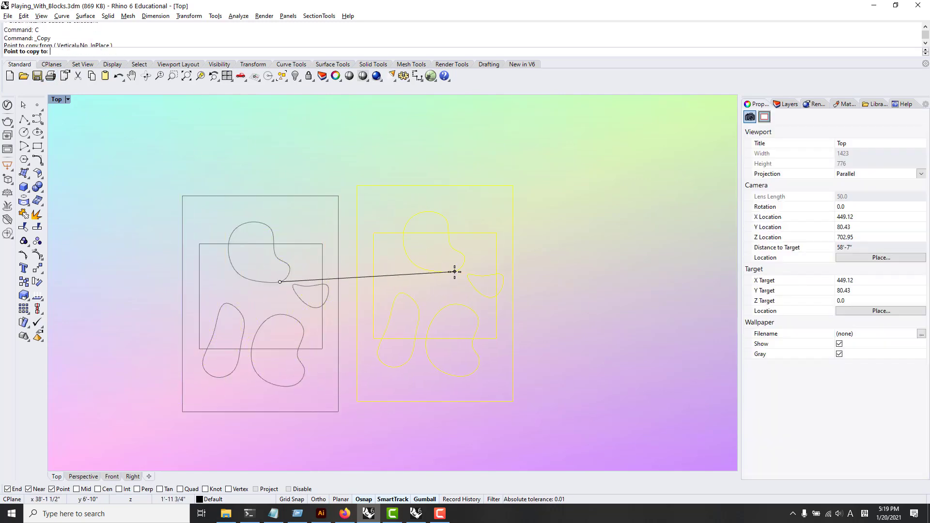
pyautogui.click(455, 272)
pyautogui.click(627, 251)
pyautogui.moveTo(632, 265); pyautogui.dragTo(479, 241, button='right')
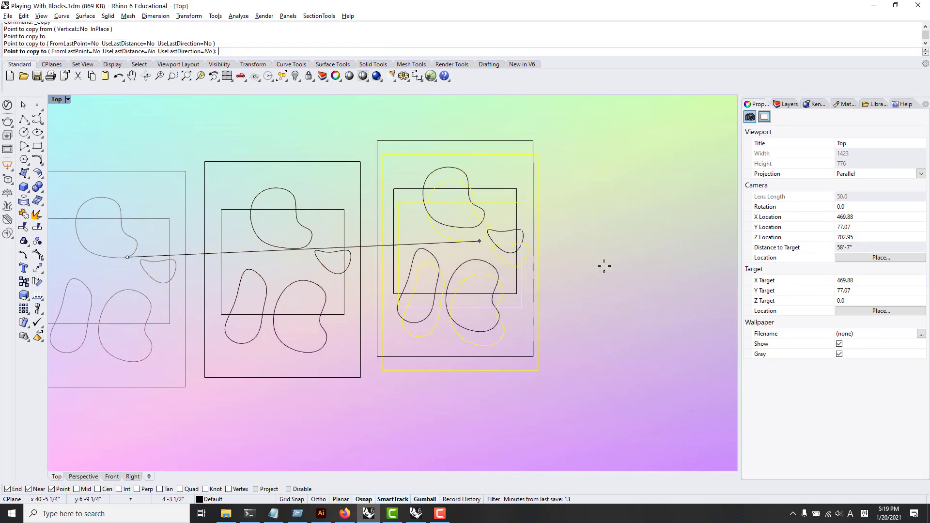
pyautogui.click(644, 256)
pyautogui.press('F1')
pyautogui.press('Escape')
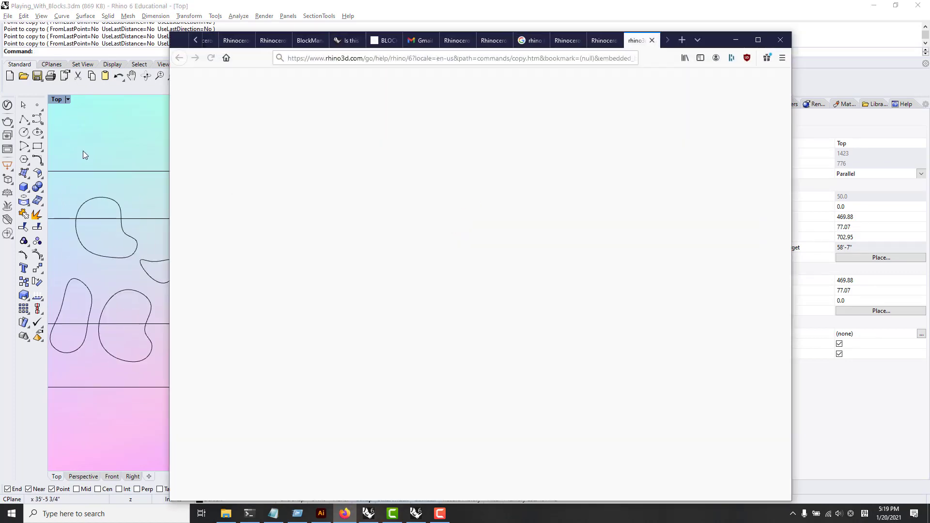
pyautogui.click(83, 150)
# - Check the object type of each of the three copied pages, and view all four side by side
pyautogui.click(468, 187)
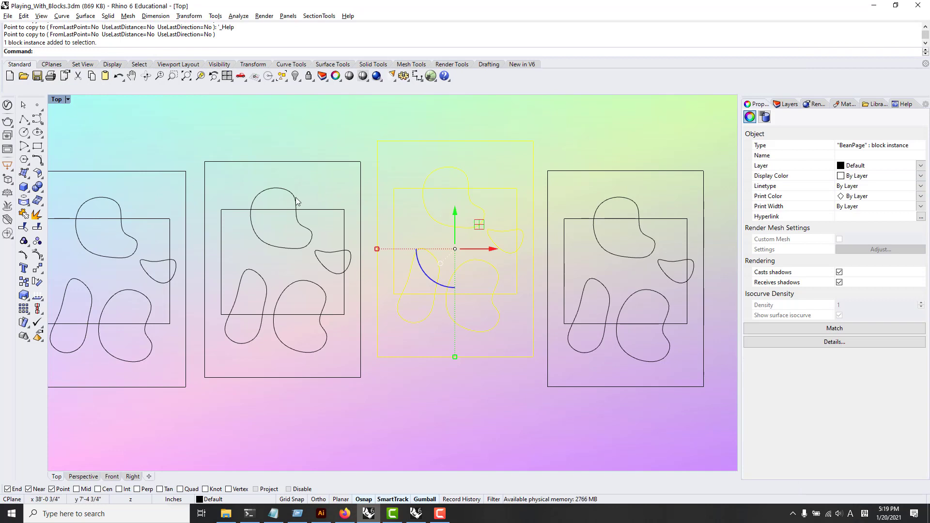
pyautogui.click(318, 196)
pyautogui.click(599, 222)
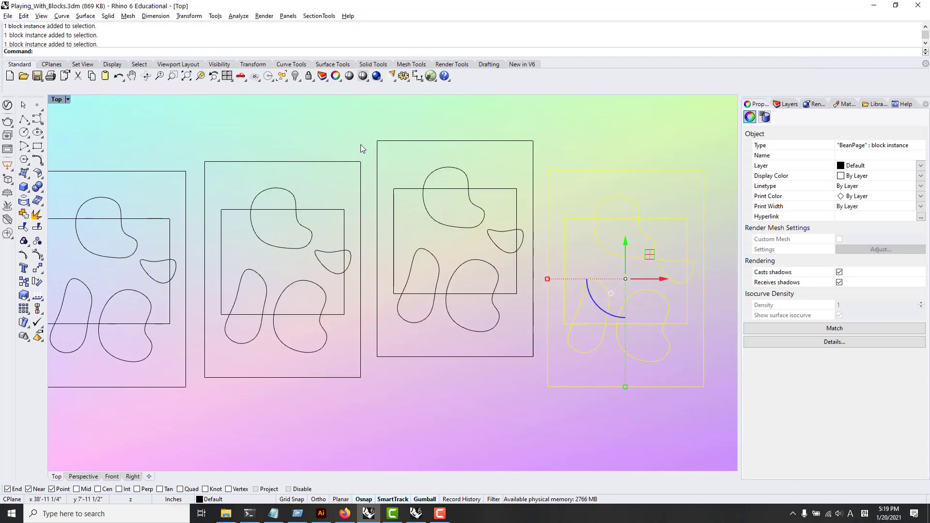
pyautogui.click(261, 148)
pyautogui.moveTo(260, 148); pyautogui.dragTo(281, 147, button='right')
pyautogui.scroll(-2, 281, 147)
pyautogui.moveTo(171, 209); pyautogui.dragTo(192, 257, button='right')
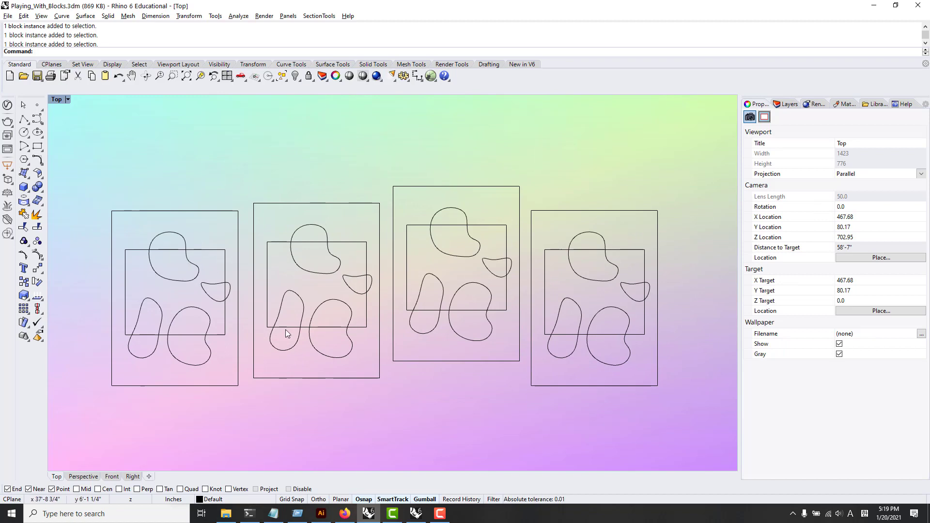
# - Open the leftmost BeanPage instance for block editing and select its individual curves as a trial
pyautogui.click(175, 237)
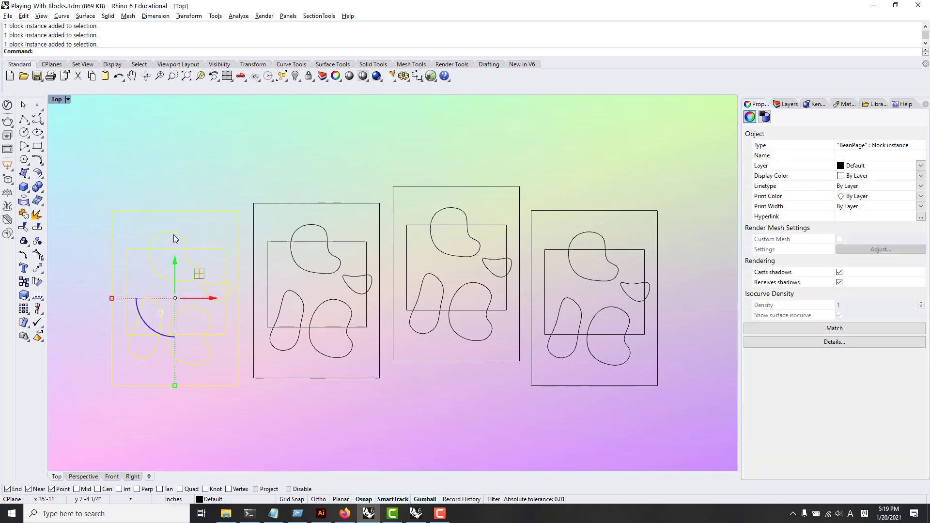
pyautogui.write('B')
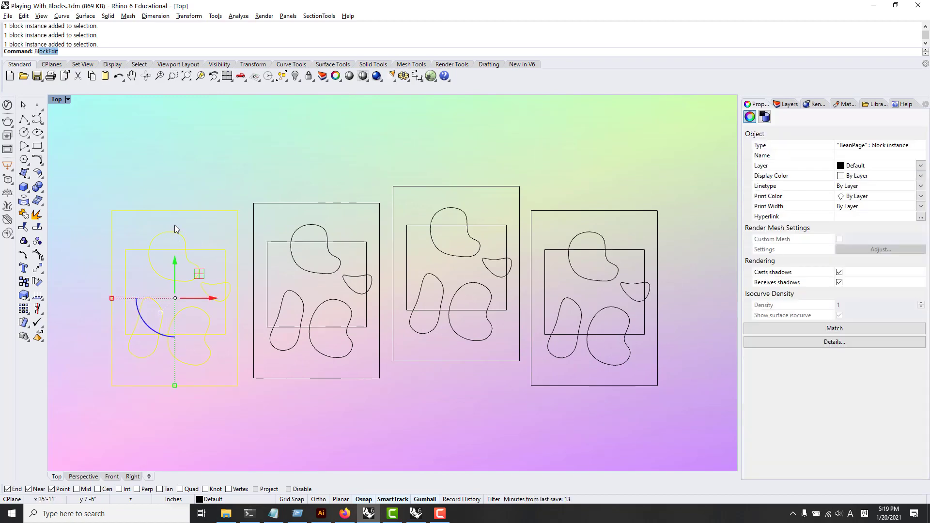
pyautogui.write('lock')
pyautogui.press('Return')
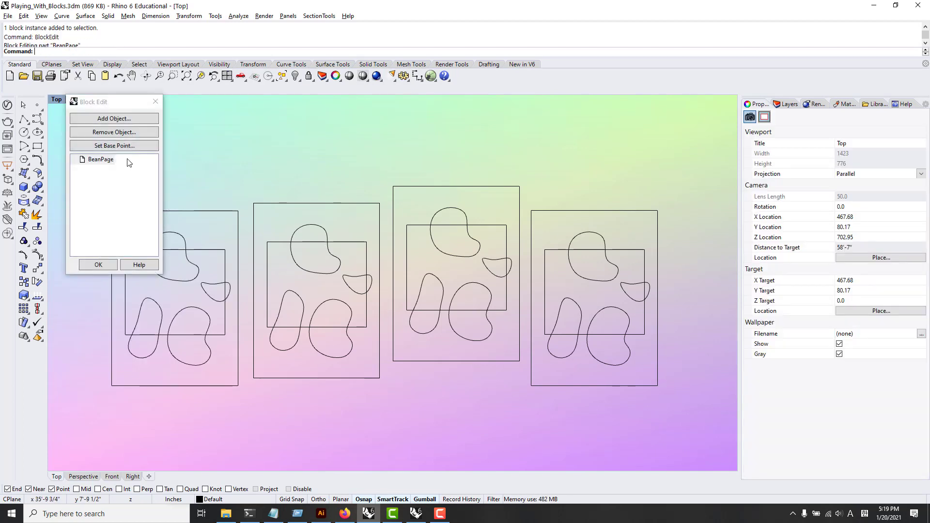
pyautogui.moveTo(124, 108); pyautogui.dragTo(77, 64)
pyautogui.moveTo(228, 162); pyautogui.dragTo(325, 184, button='right')
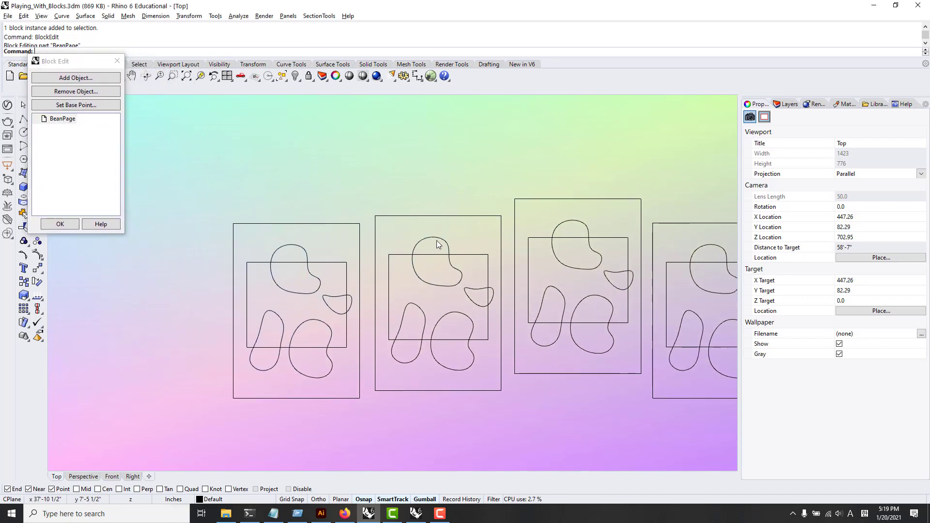
pyautogui.moveTo(358, 191); pyautogui.dragTo(222, 397)
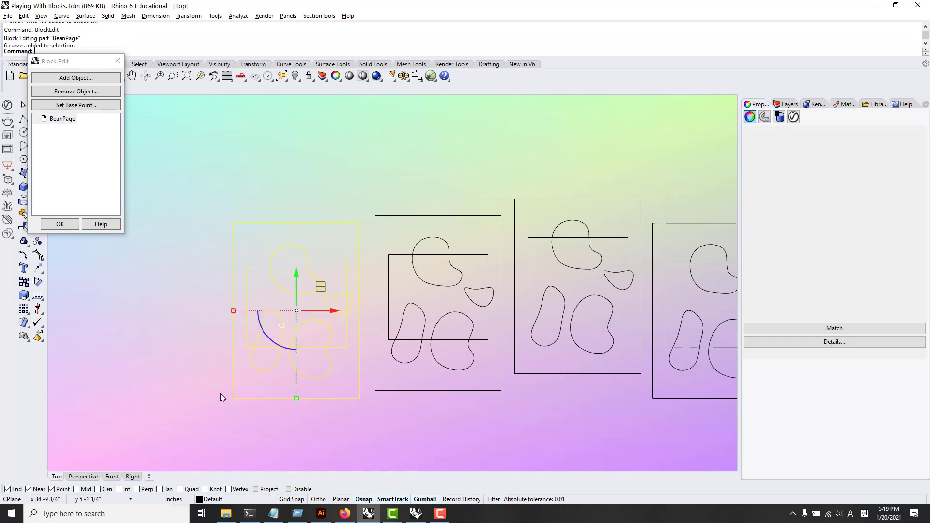
pyautogui.moveTo(407, 183); pyautogui.dragTo(207, 450)
pyautogui.click(196, 200)
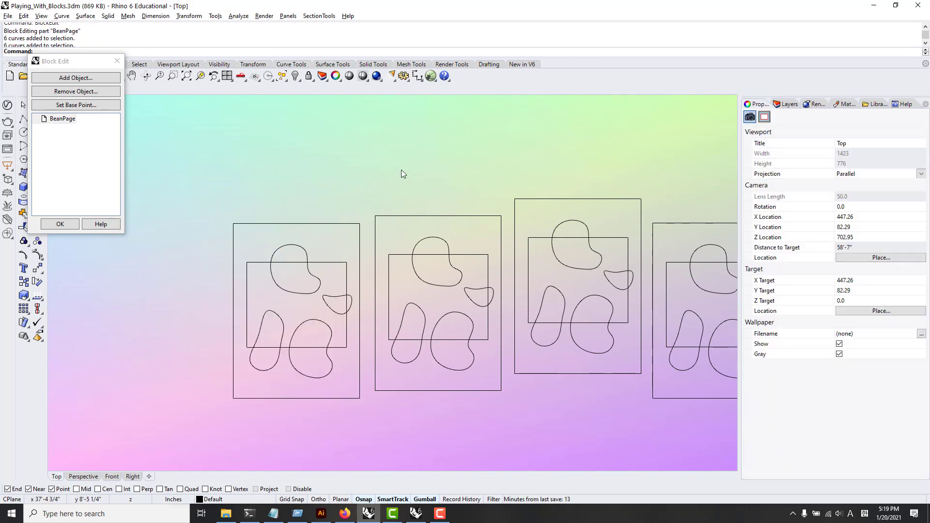
pyautogui.moveTo(401, 174); pyautogui.dragTo(180, 441)
pyautogui.click(325, 216)
# - Delete the small rounded triangular curve at the inner rectangle's right edge in the block being edited
pyautogui.scroll(4, 223, 360)
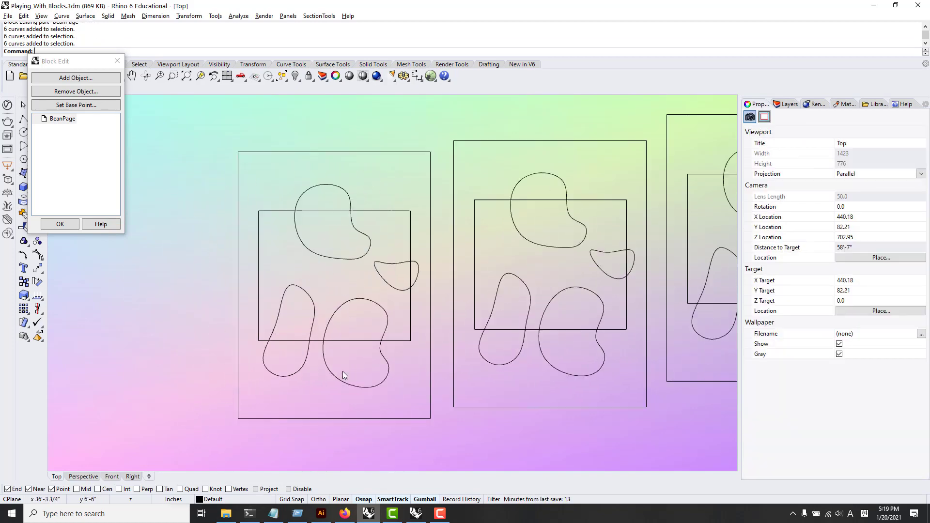
pyautogui.scroll(1, 343, 375)
pyautogui.click(397, 264)
pyautogui.press('Return')
# - Move the elongated bean curve upward, rotate it clockwise into a near-horizontal slant, and apply the block edit
pyautogui.click(306, 296)
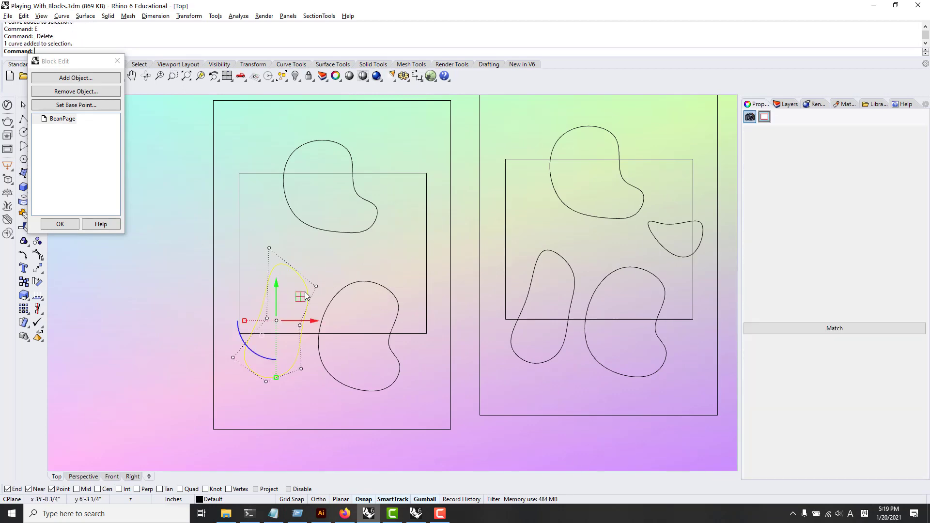
pyautogui.moveTo(301, 295); pyautogui.dragTo(302, 266)
pyautogui.moveTo(250, 318); pyautogui.dragTo(237, 284)
pyautogui.moveTo(309, 293)
pyautogui.mouseDown()
pyautogui.moveTo(316, 279)
pyautogui.moveTo(309, 278)
pyautogui.mouseUp()
pyautogui.scroll(-6, 327, 282)
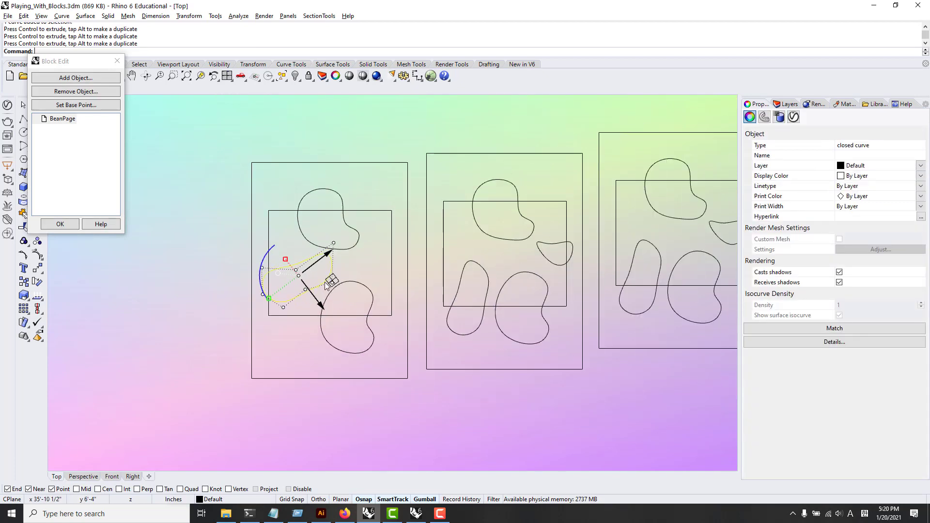
pyautogui.moveTo(431, 273); pyautogui.dragTo(343, 310, button='right')
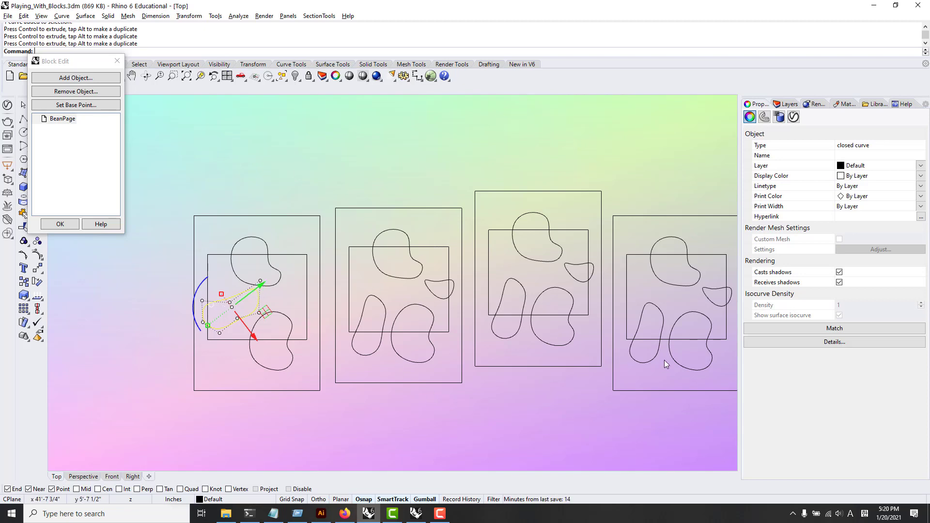
pyautogui.click(60, 225)
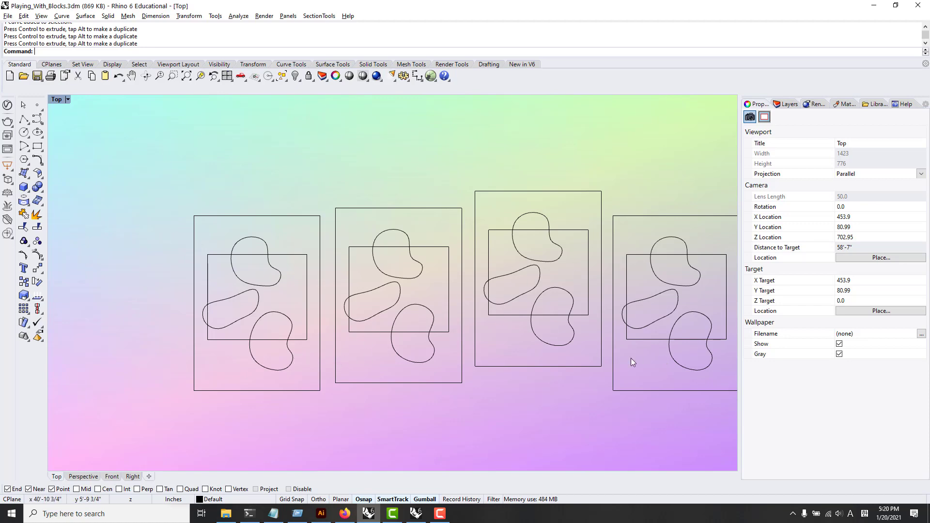
# - Scale the rightmost BeanPage instance to more than twice its size, from a base point near its lower edge
pyautogui.moveTo(604, 372); pyautogui.dragTo(556, 380, button='right')
pyautogui.scroll(-8, 556, 380)
pyautogui.moveTo(213, 343); pyautogui.dragTo(435, 255, button='right')
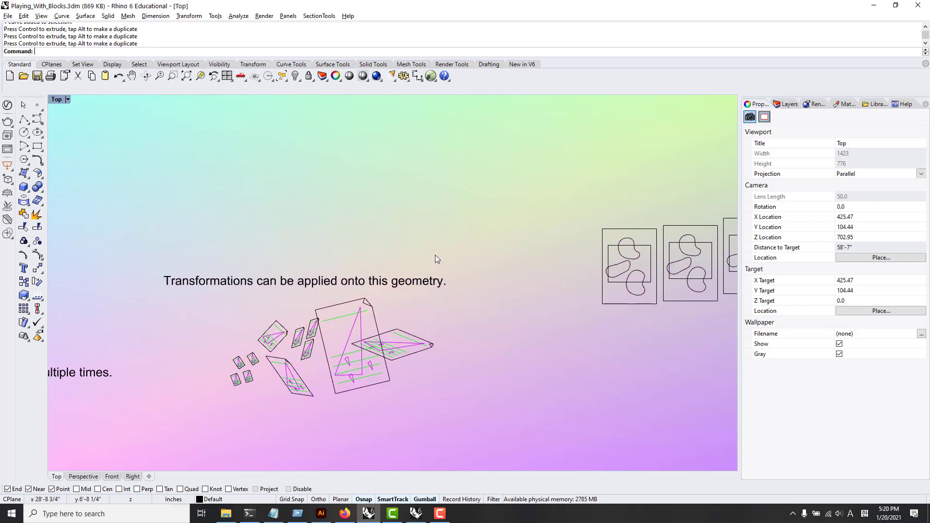
pyautogui.scroll(4, 265, 345)
pyautogui.scroll(-4, 356, 331)
pyautogui.scroll(6, 493, 327)
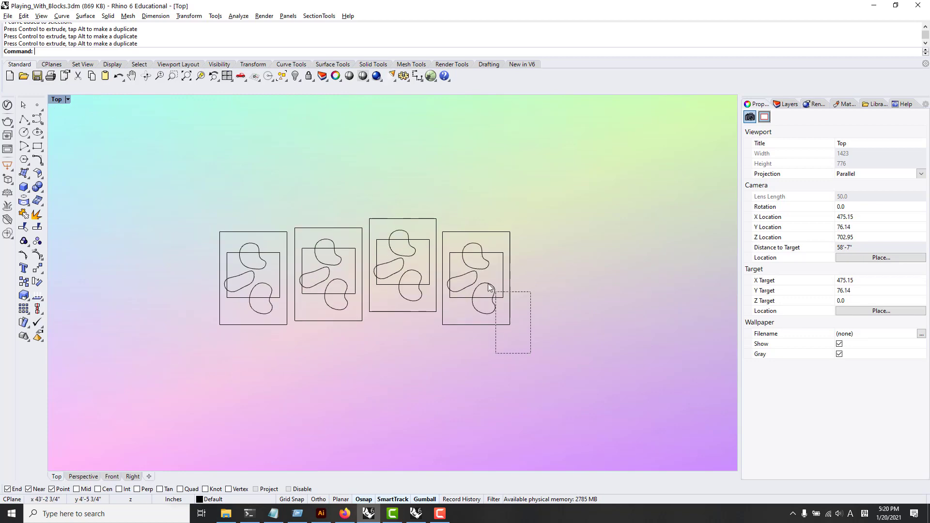
pyautogui.click(457, 317)
pyautogui.write('SC')
pyautogui.press('Return')
pyautogui.click(455, 317)
pyautogui.click(503, 277)
pyautogui.click(566, 234)
pyautogui.press('Escape')
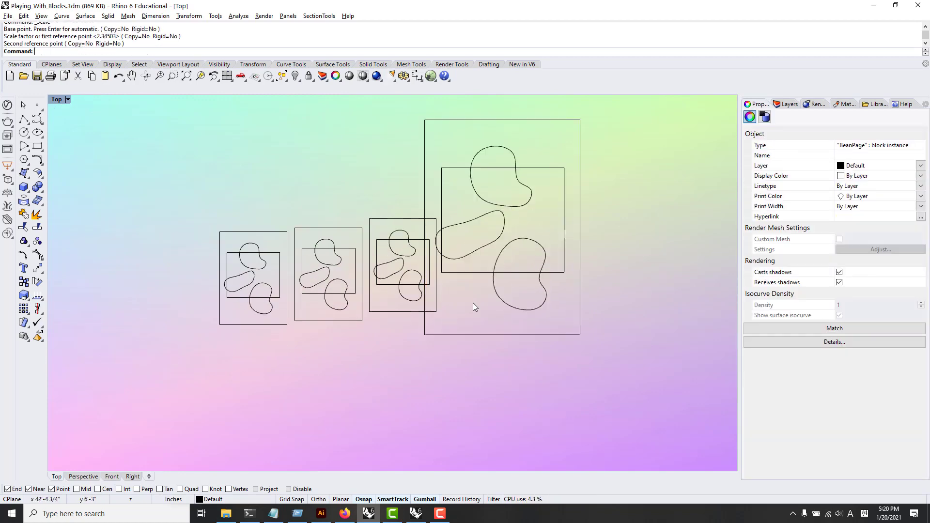
# - Stretch the third BeanPage instance diagonally toward the upper left with Scale1D, using its upper-left corner as reference
pyautogui.moveTo(417, 343); pyautogui.dragTo(395, 284)
pyautogui.write('SC1')
pyautogui.press('Return')
pyautogui.click(443, 309)
pyautogui.click(370, 219)
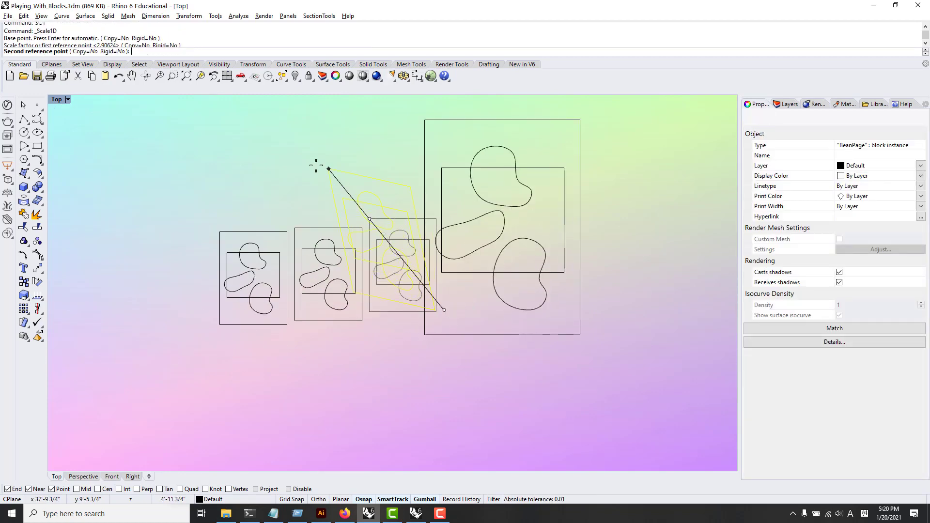
pyautogui.click(293, 144)
pyautogui.click(332, 301)
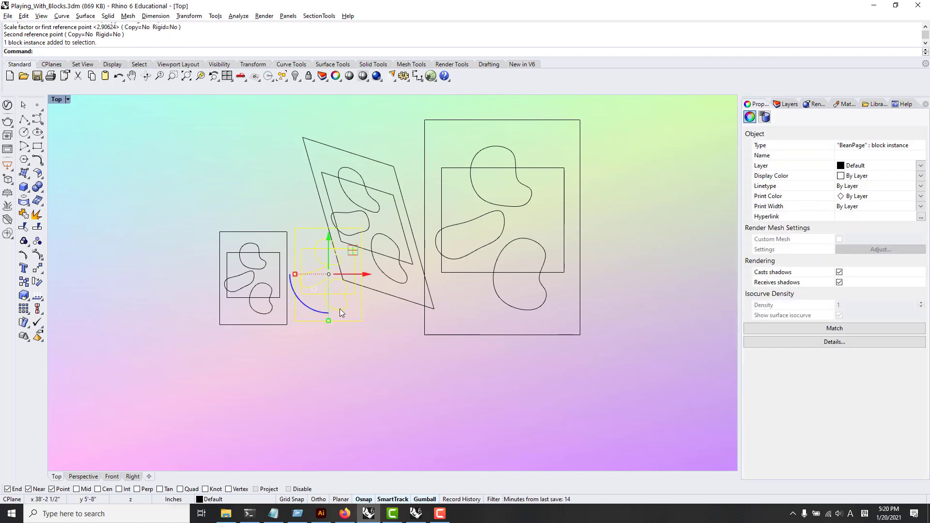
pyautogui.press('Escape')
# - Open the leftmost BeanPage instance for block editing with BlockEdit and test-select its curves
pyautogui.scroll(2, 261, 302)
pyautogui.click(274, 299)
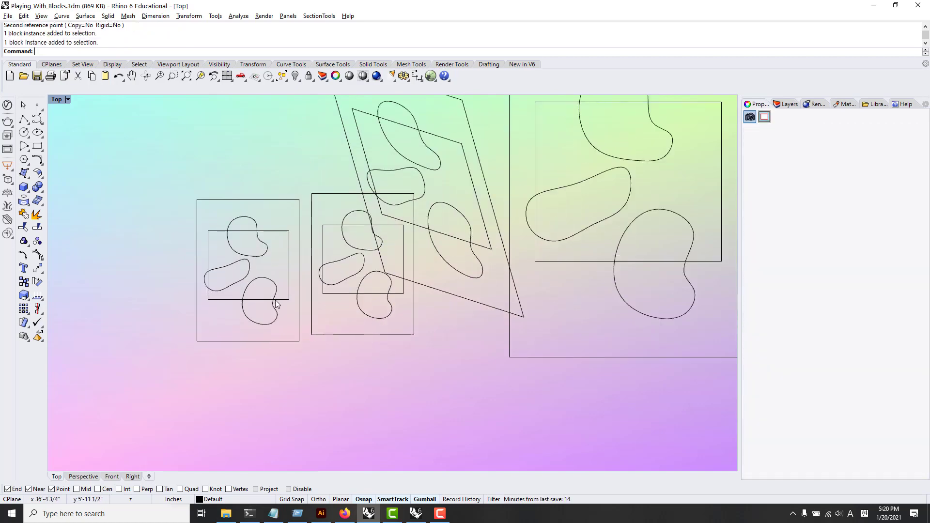
pyautogui.write('BlockEdt')
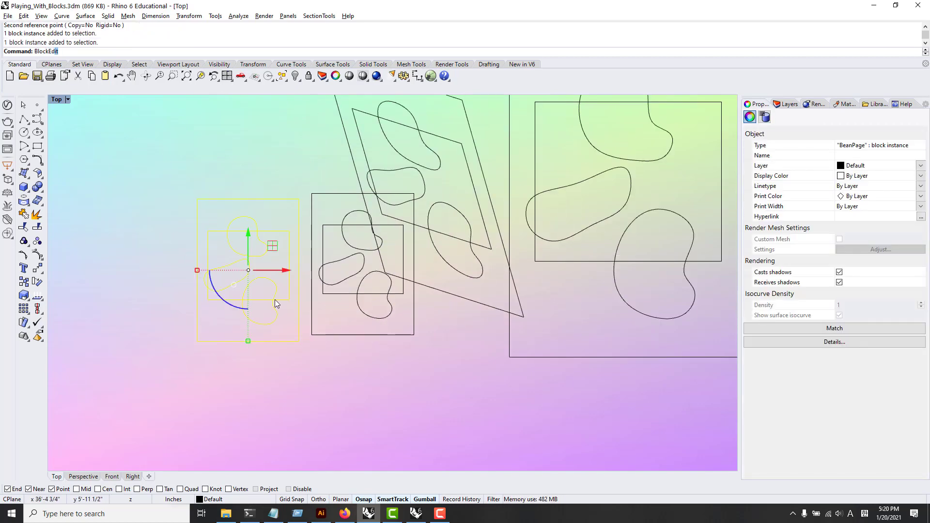
pyautogui.press('Return')
pyautogui.write('BlockEdit')
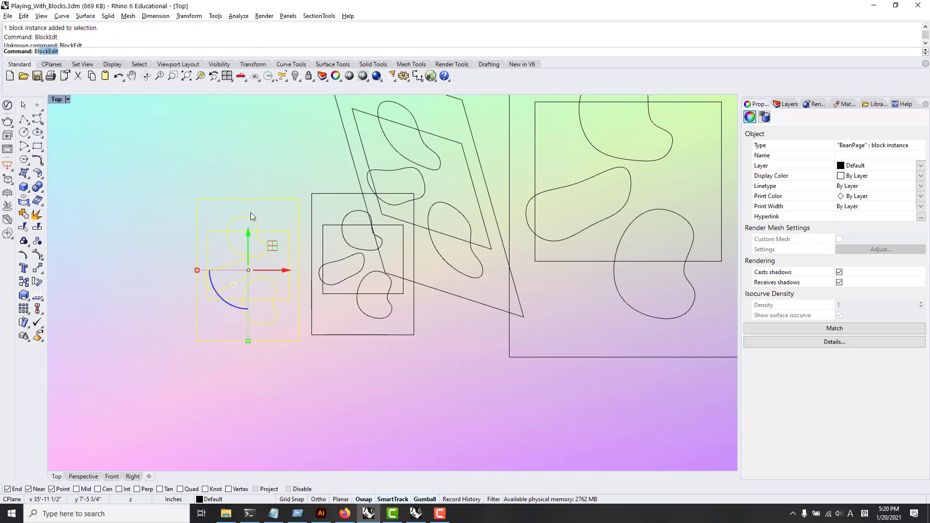
pyautogui.press('Return')
pyautogui.scroll(3, 264, 259)
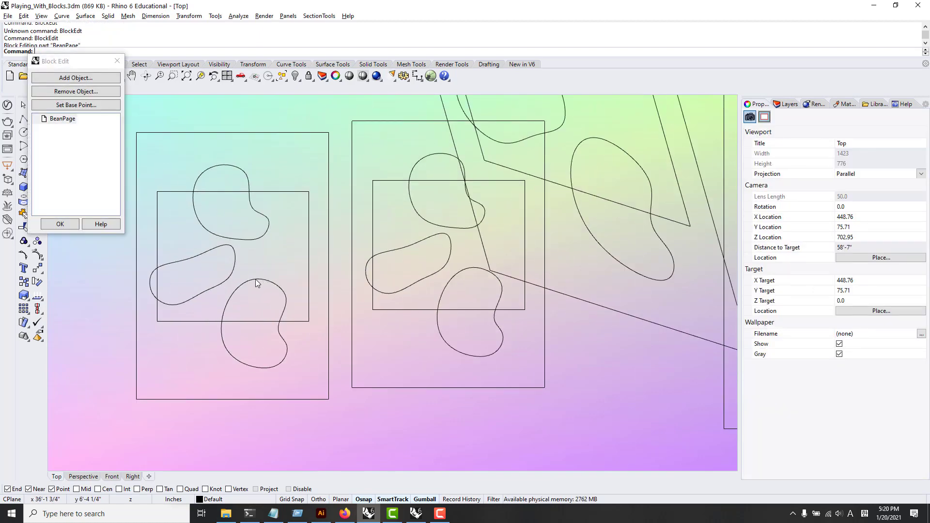
pyautogui.click(265, 287)
pyautogui.press('Escape')
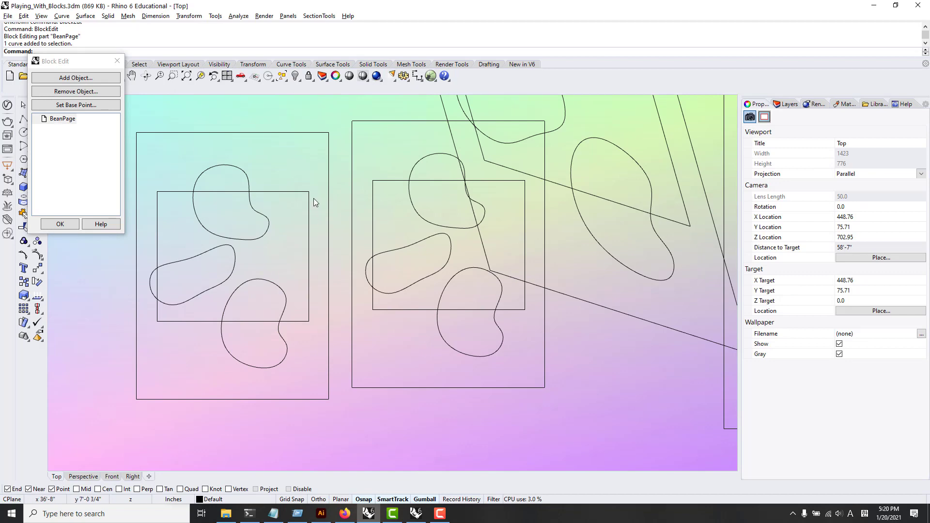
pyautogui.moveTo(310, 179); pyautogui.dragTo(148, 368)
pyautogui.press('Escape')
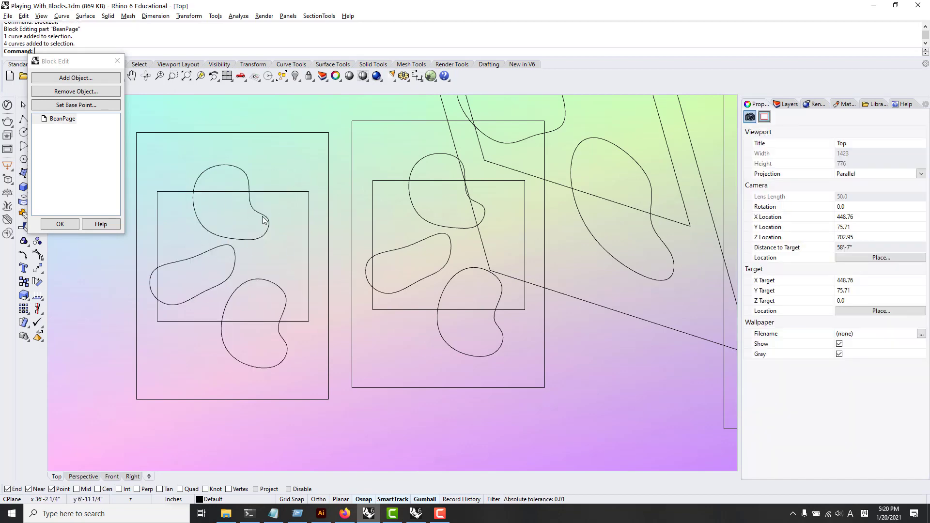
# - Copy the upper bean curve twice, to its lower right and directly below, and apply the block edit
pyautogui.click(263, 217)
pyautogui.write('c')
pyautogui.press('Return')
pyautogui.click(245, 239)
pyautogui.click(295, 276)
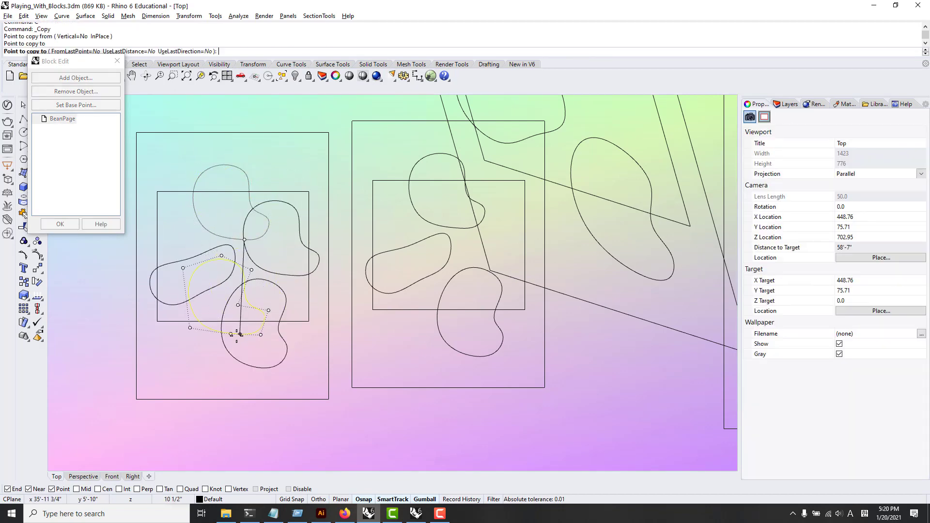
pyautogui.click(240, 334)
pyautogui.press('Return')
pyautogui.scroll(-3, 235, 344)
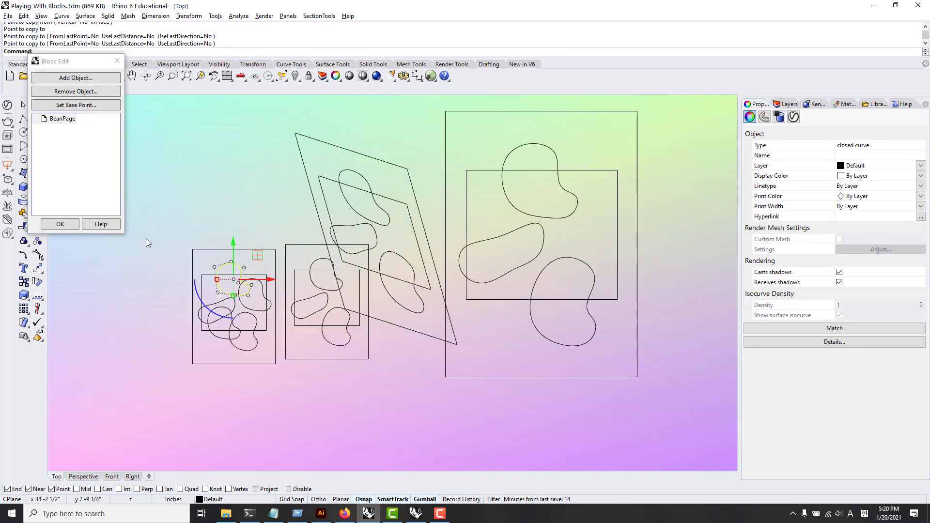
pyautogui.click(65, 225)
# - Move the leftmost BeanPage instance slightly left and down, away from its neighbour
pyautogui.click(271, 297)
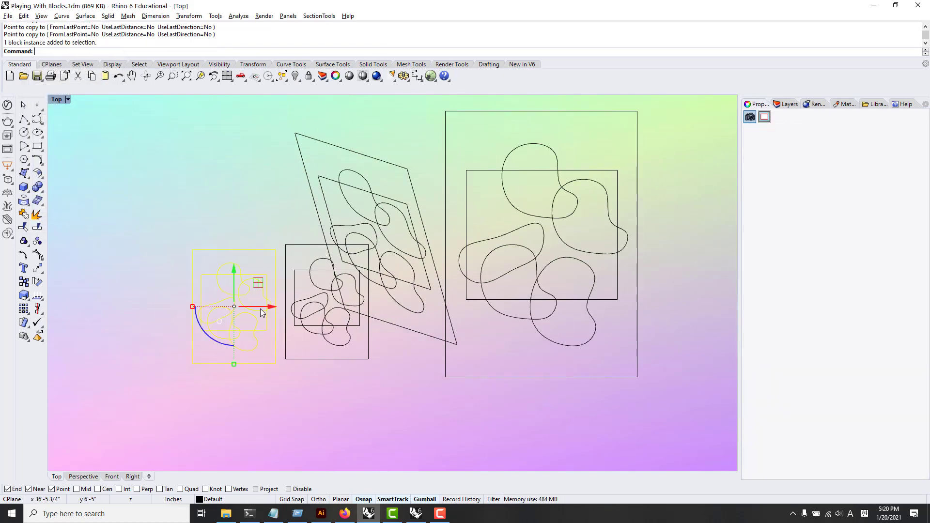
pyautogui.moveTo(271, 296); pyautogui.dragTo(247, 304)
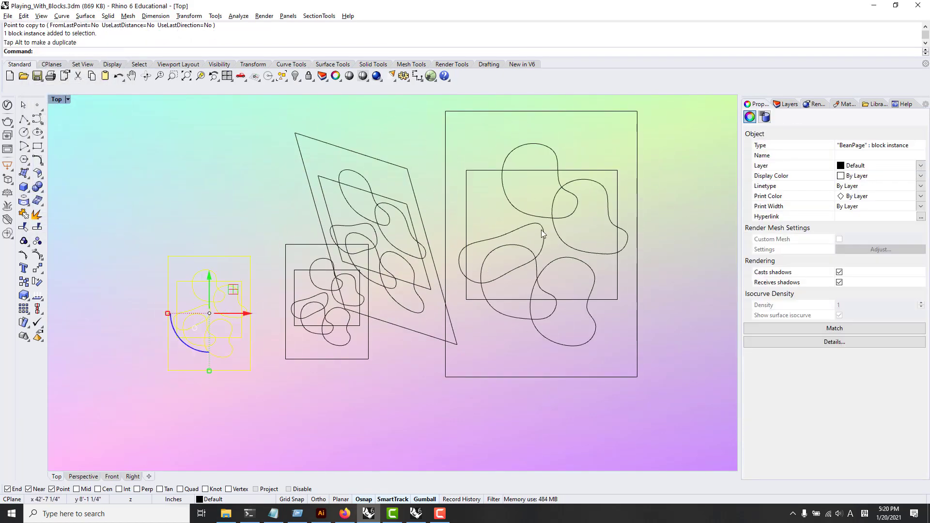
pyautogui.click(234, 213)
# - Draw a closed, boomerang-like interpolated curve outside the blocks and move it above the leftmost page
pyautogui.scroll(2, 203, 309)
pyautogui.moveTo(195, 309); pyautogui.dragTo(306, 350, button='right')
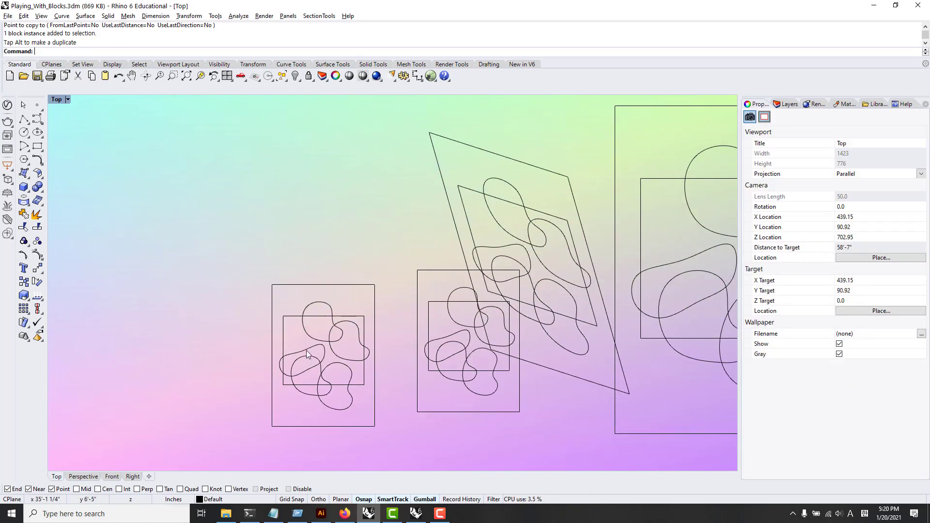
pyautogui.moveTo(315, 238); pyautogui.dragTo(304, 195, button='right')
pyautogui.scroll(4, 331, 304)
pyautogui.scroll(-6, 326, 302)
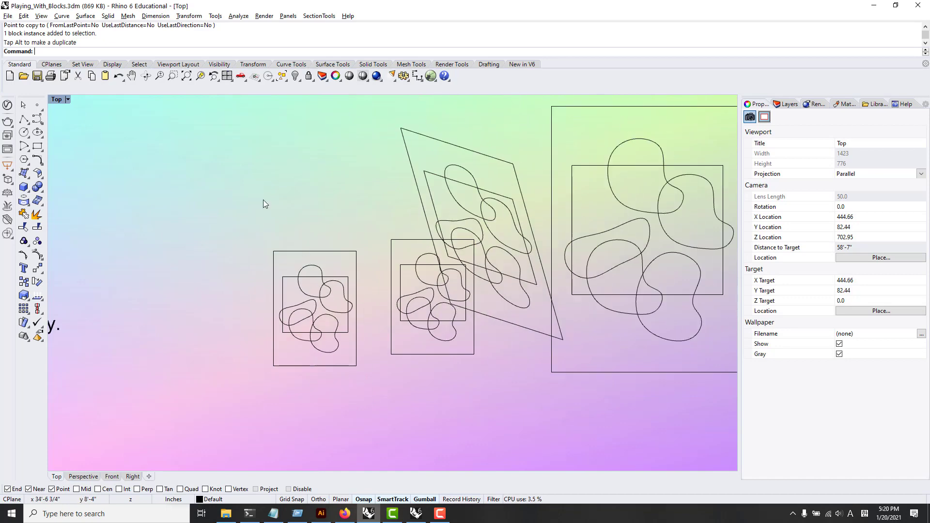
pyautogui.write('ic')
pyautogui.press('Return')
pyautogui.scroll(2, 265, 218)
pyautogui.click(225, 218)
pyautogui.click(210, 280)
pyautogui.click(251, 290)
pyautogui.click(276, 257)
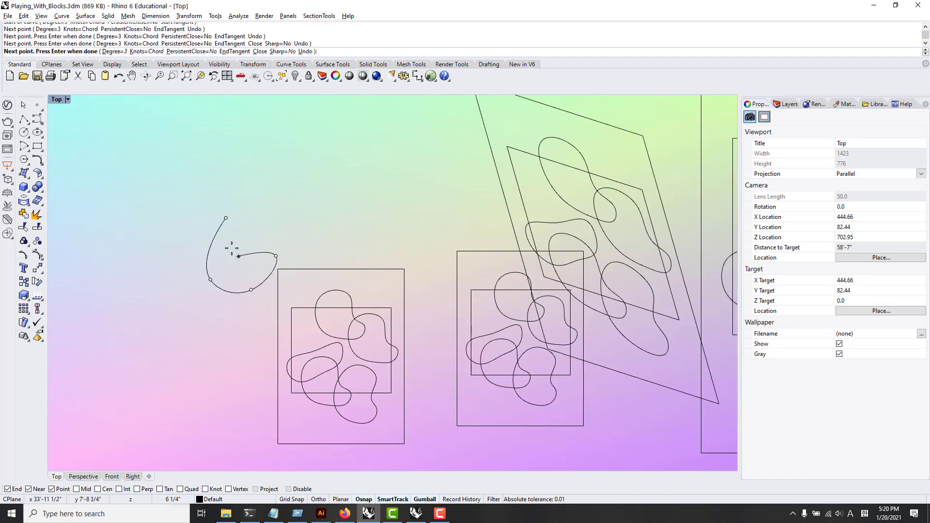
pyautogui.click(238, 255)
pyautogui.click(225, 218)
pyautogui.click(233, 248)
pyautogui.moveTo(266, 234); pyautogui.dragTo(354, 177)
# - Open the leftmost BeanPage instance for block editing and add the boomerang-shaped curve above it to the block
pyautogui.scroll(-4, 359, 233)
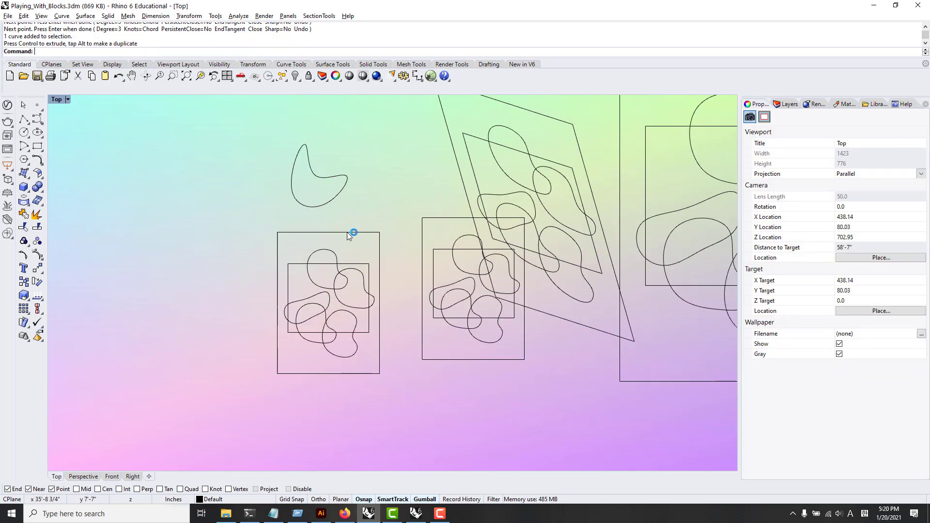
pyautogui.scroll(2, 301, 308)
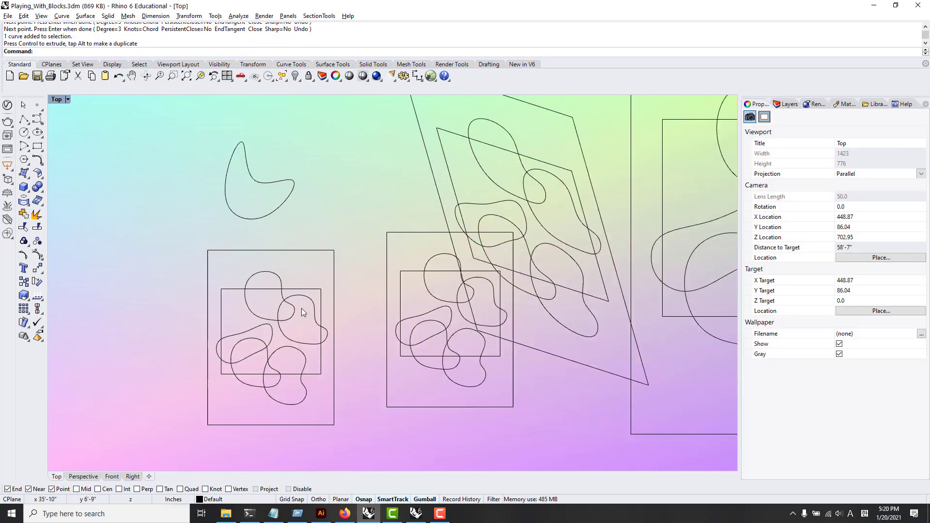
pyautogui.click(292, 308)
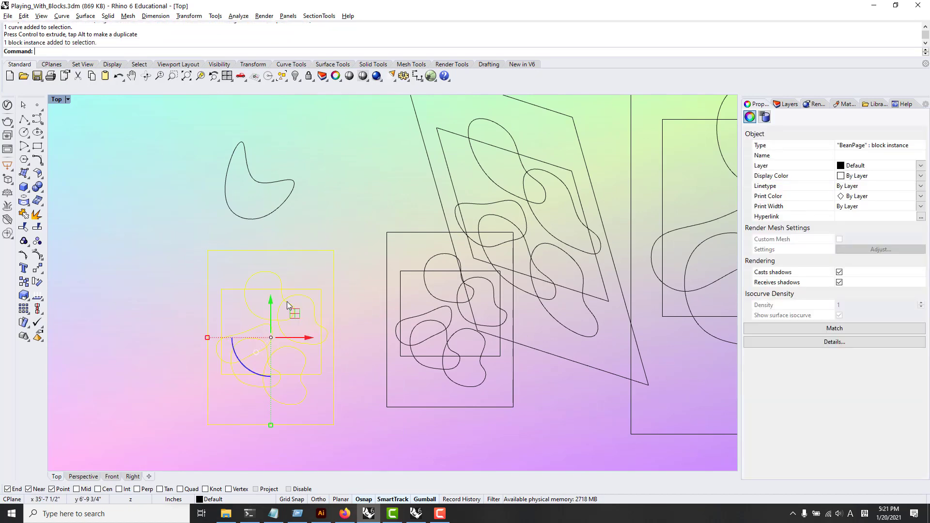
pyautogui.doubleClick(287, 302)
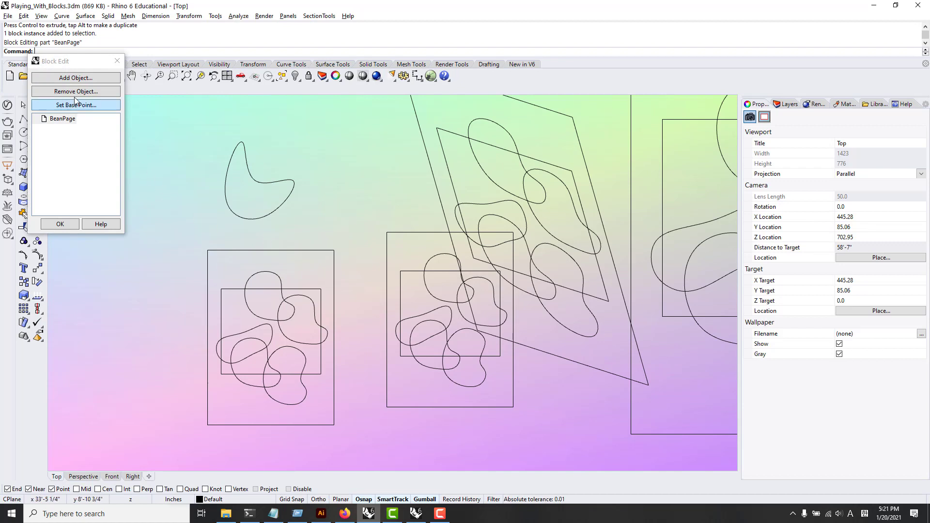
pyautogui.click(71, 80)
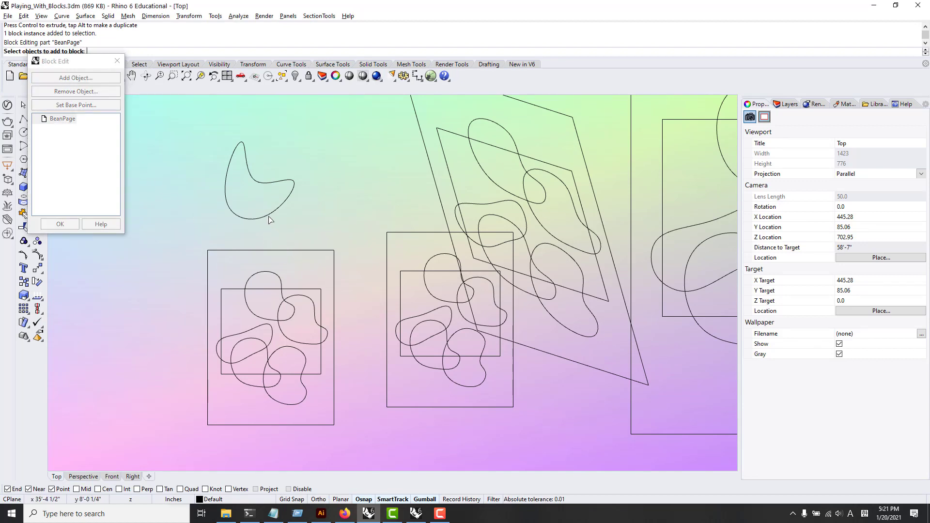
pyautogui.click(268, 218)
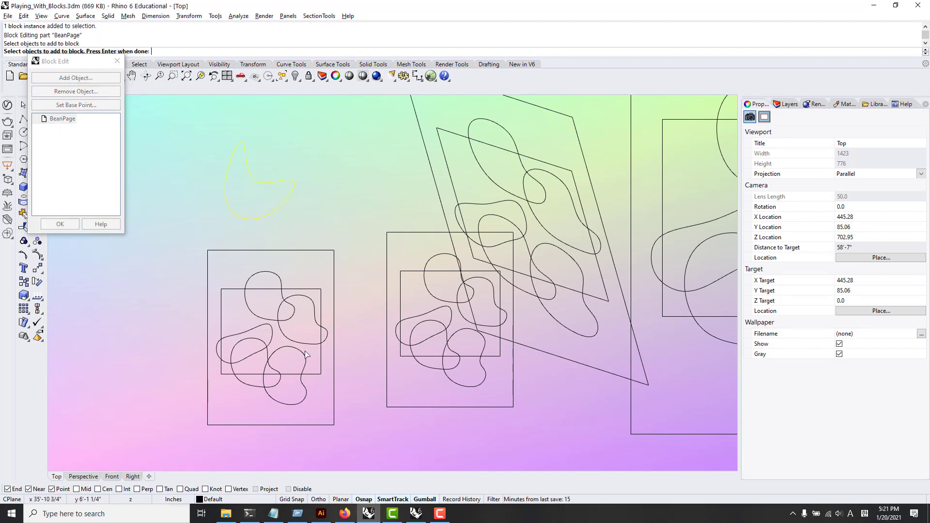
pyautogui.press('Return')
# - Move the added boomerang curve down into the lower left part of the page and apply the block edit
pyautogui.click(261, 218)
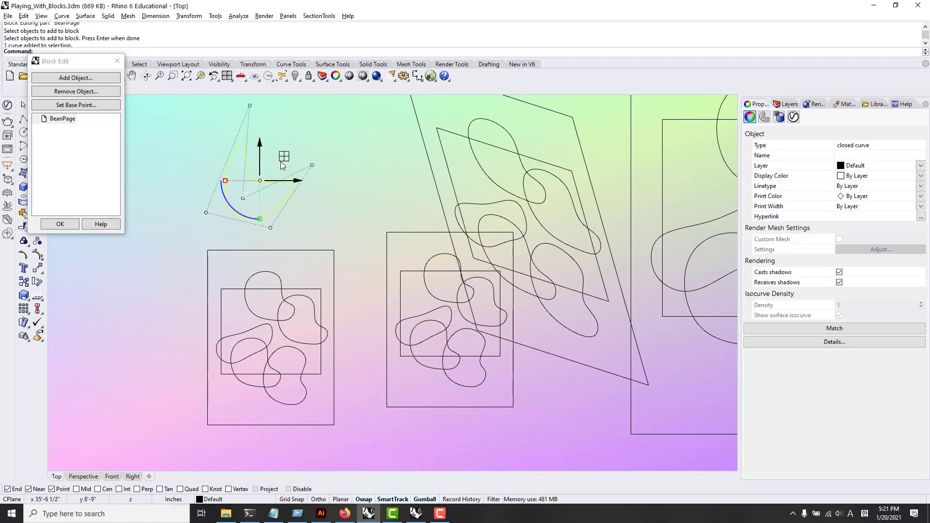
pyautogui.moveTo(283, 158); pyautogui.dragTo(274, 285)
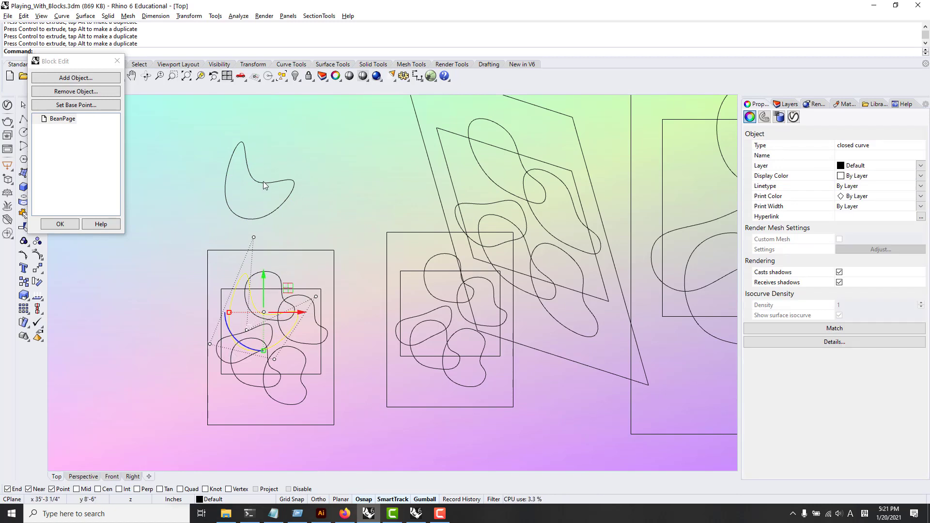
pyautogui.moveTo(293, 296); pyautogui.dragTo(277, 282)
pyautogui.moveTo(315, 228)
pyautogui.mouseDown()
pyautogui.moveTo(207, 139)
pyautogui.moveTo(305, 215)
pyautogui.mouseUp()
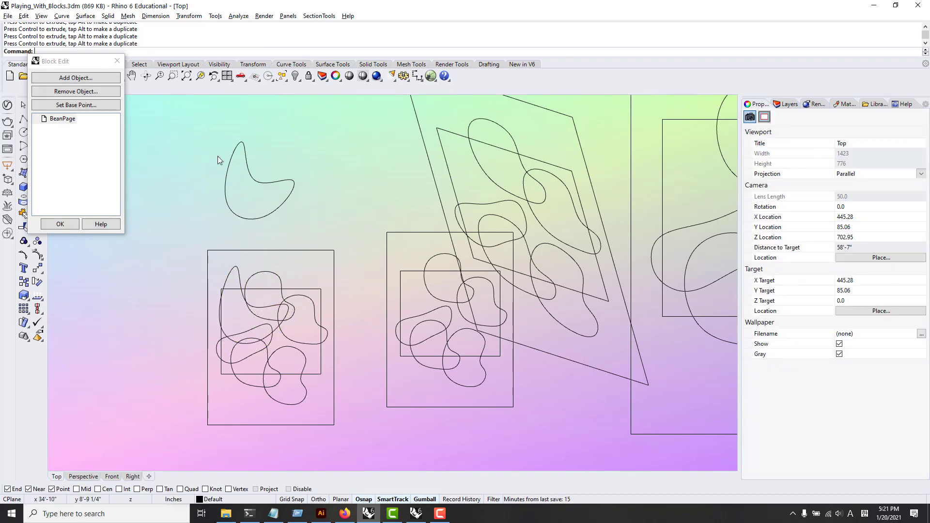
pyautogui.moveTo(186, 125); pyautogui.dragTo(310, 228)
pyautogui.moveTo(236, 180); pyautogui.dragTo(291, 228)
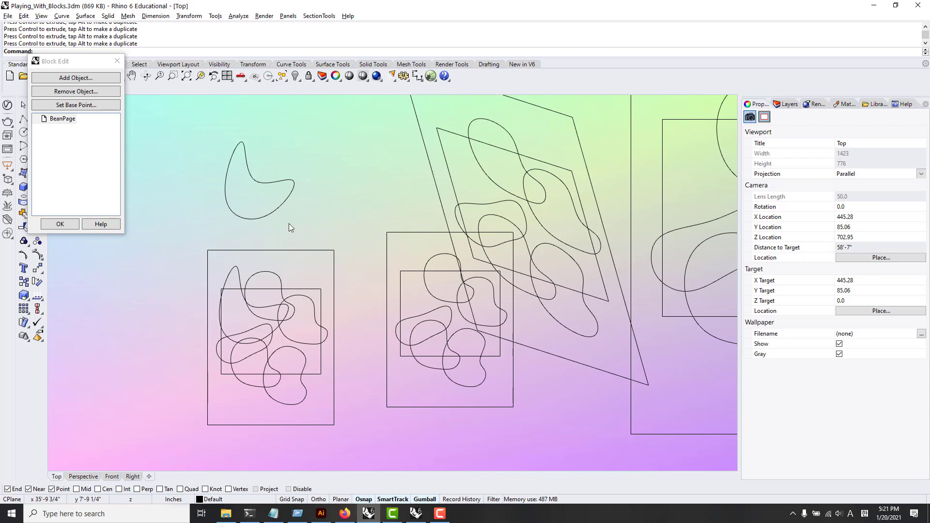
pyautogui.click(263, 321)
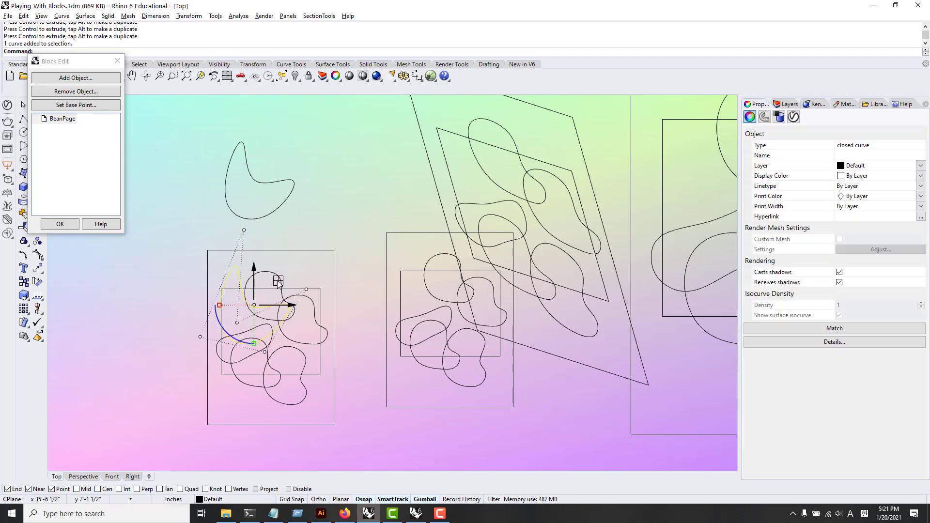
pyautogui.moveTo(277, 281); pyautogui.dragTo(281, 355)
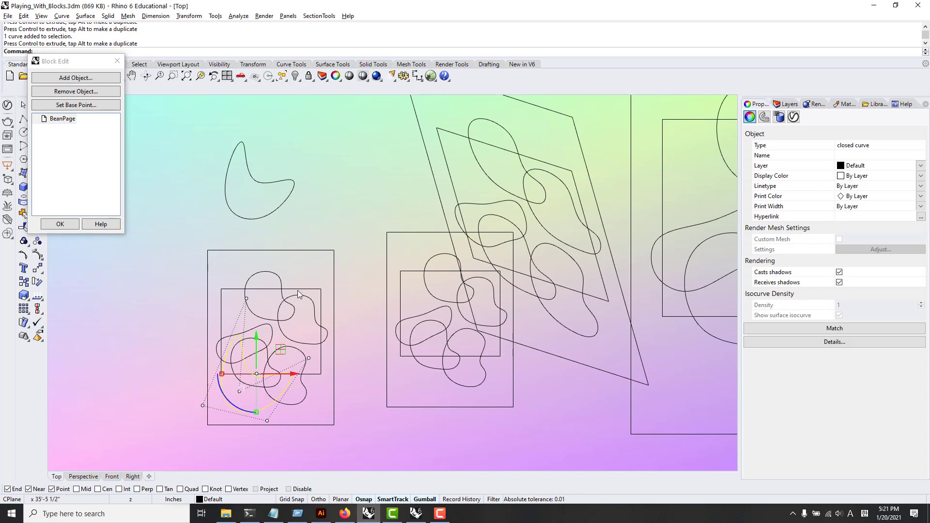
pyautogui.click(60, 224)
# - Delete the loose boomerang curve left above the leftmost page
pyautogui.moveTo(302, 374); pyautogui.dragTo(190, 366, button='right')
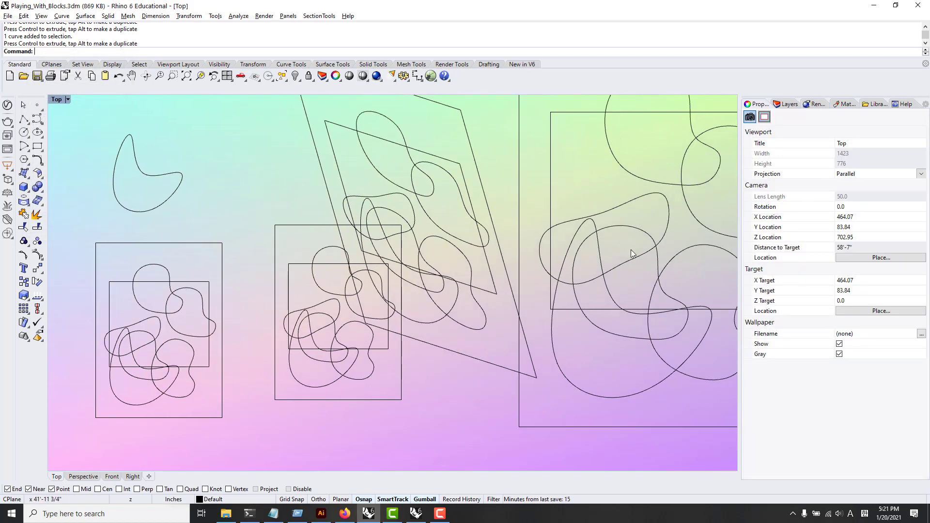
pyautogui.scroll(-4, 622, 296)
pyautogui.moveTo(623, 301); pyautogui.dragTo(556, 319, button='right')
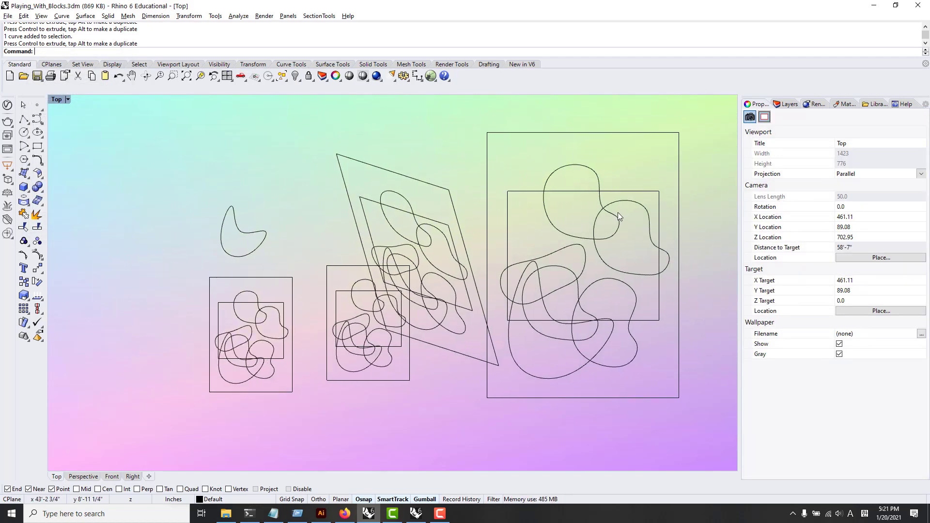
pyautogui.click(250, 243)
pyautogui.press('Delete')
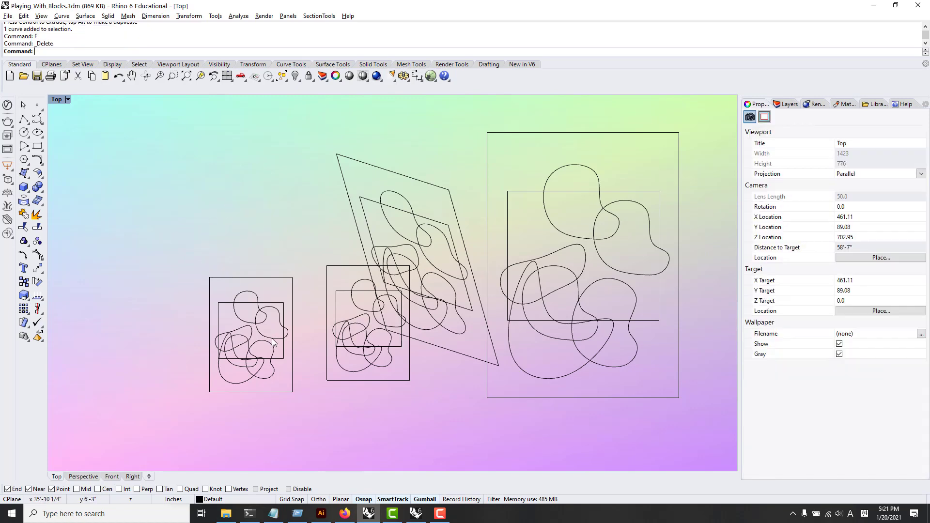
# - Reopen the leftmost BeanPage instance for block editing, remove the three lower bean curves from the block and apply the edit
pyautogui.doubleClick(218, 276)
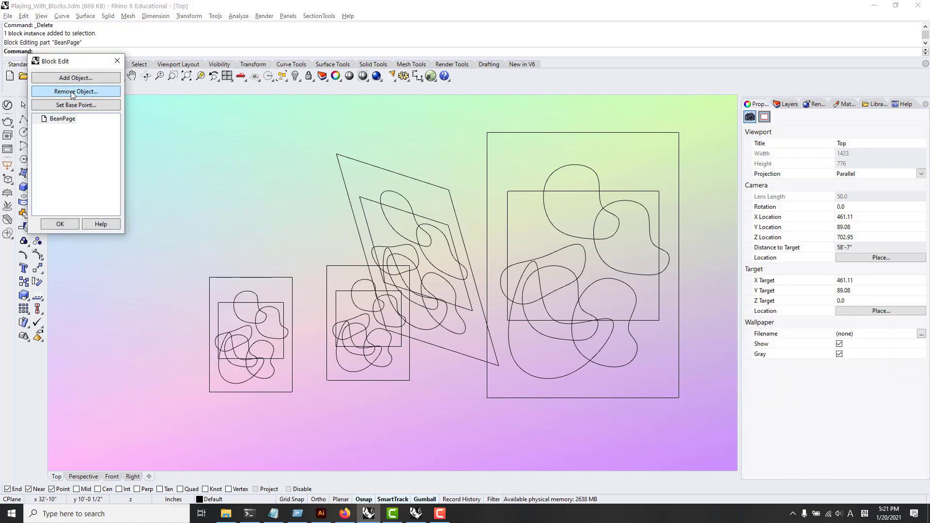
pyautogui.click(76, 91)
pyautogui.scroll(2, 241, 367)
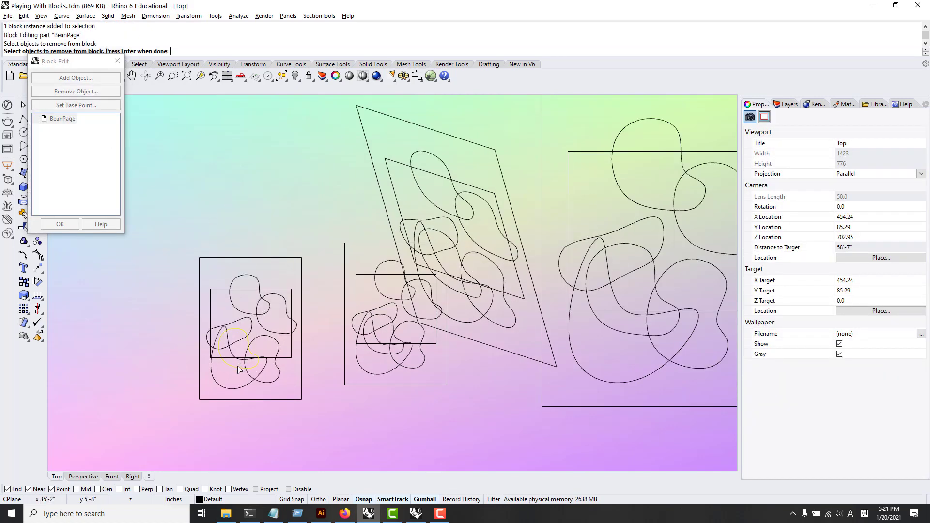
pyautogui.click(248, 324)
pyautogui.click(262, 342)
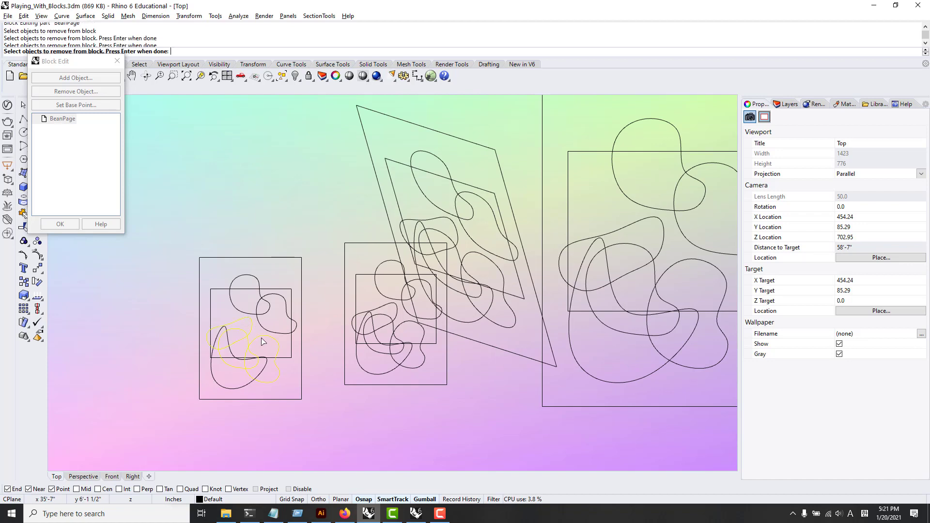
pyautogui.press('Return')
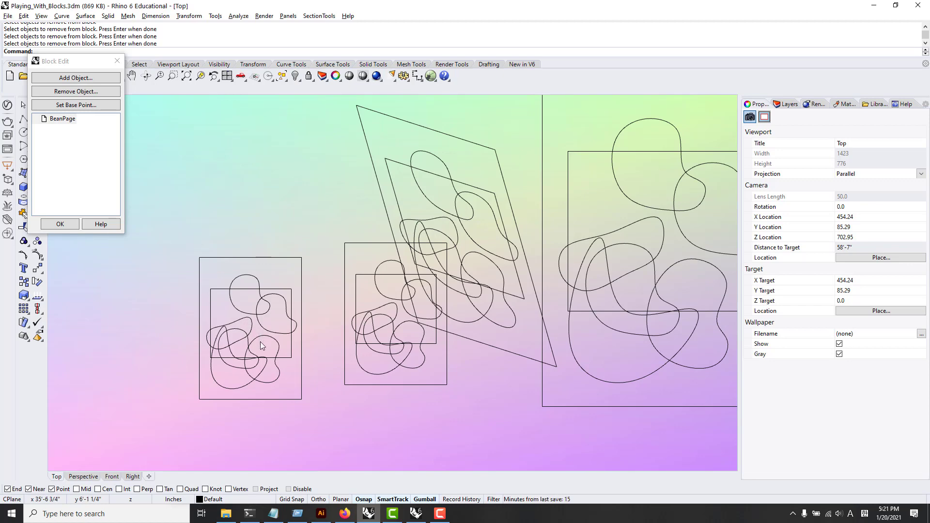
pyautogui.scroll(4, 251, 327)
pyautogui.click(60, 224)
# - Move the three loose bean curves out of the leftmost page and delete them
pyautogui.scroll(-3, 182, 300)
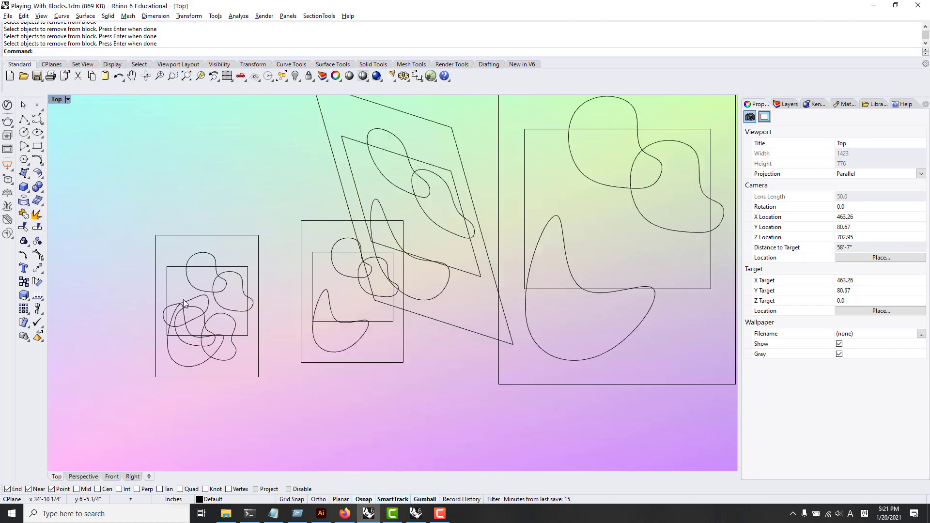
pyautogui.scroll(-2, 526, 270)
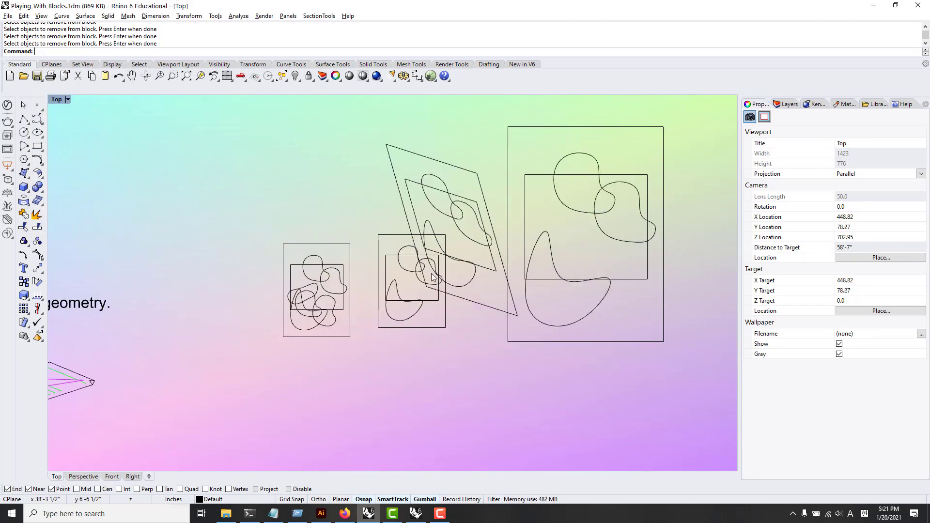
pyautogui.scroll(6, 333, 295)
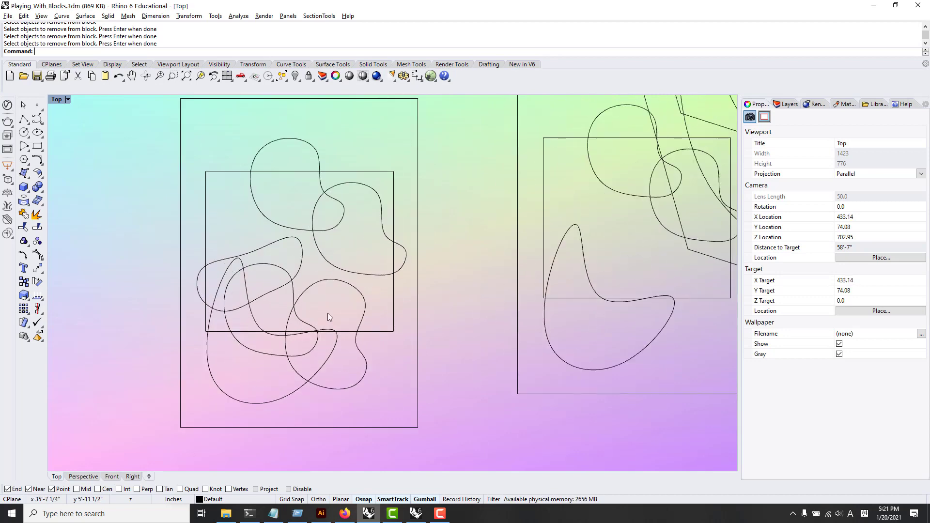
pyautogui.moveTo(328, 312); pyautogui.dragTo(285, 287)
pyautogui.scroll(-3, 373, 356)
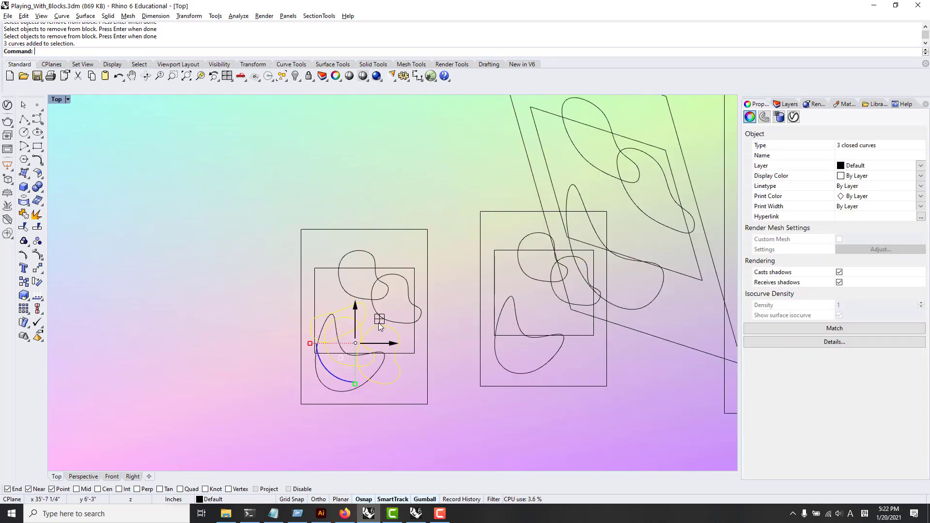
pyautogui.moveTo(379, 324); pyautogui.dragTo(223, 269)
pyautogui.moveTo(264, 198); pyautogui.dragTo(167, 350)
pyautogui.press('Delete')
pyautogui.scroll(-4, 352, 354)
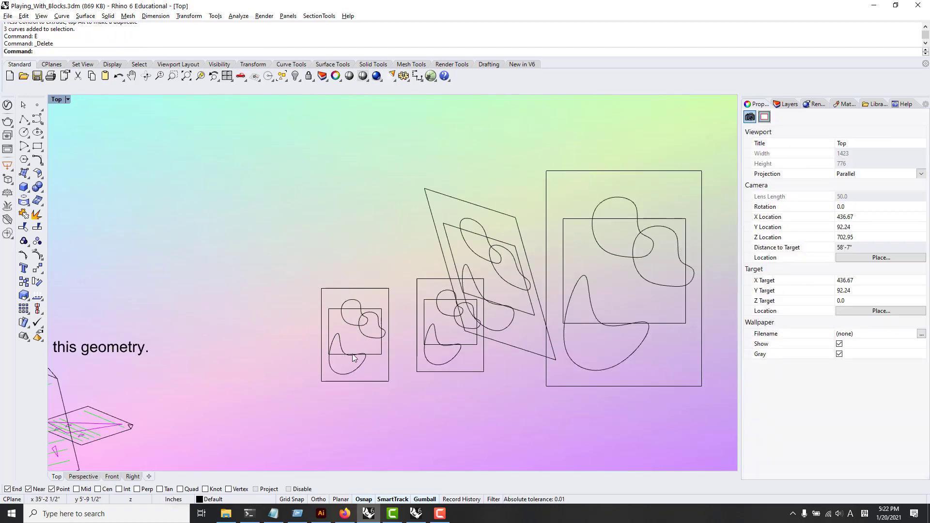
# - Set the BeanPage block's base point to the lower right corner of the leftmost page's outer rectangle and apply the block edit
pyautogui.doubleClick(371, 331)
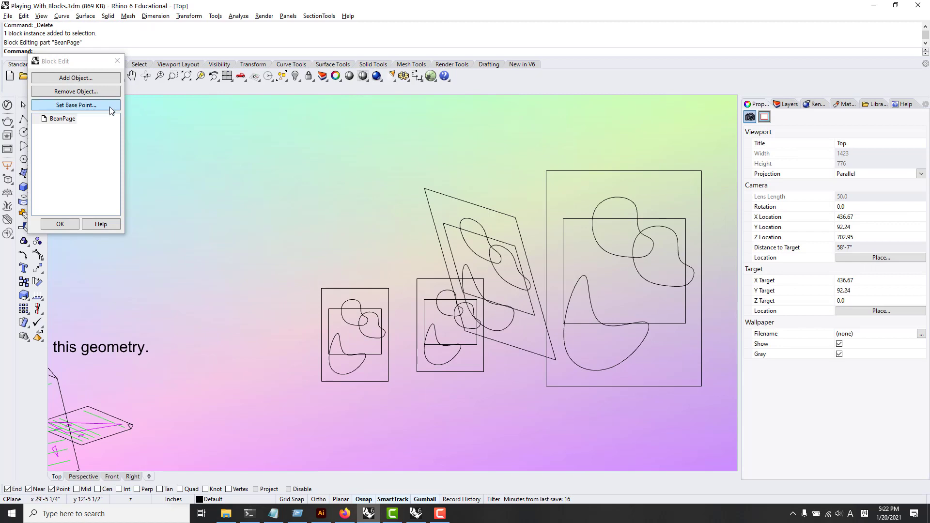
pyautogui.click(98, 105)
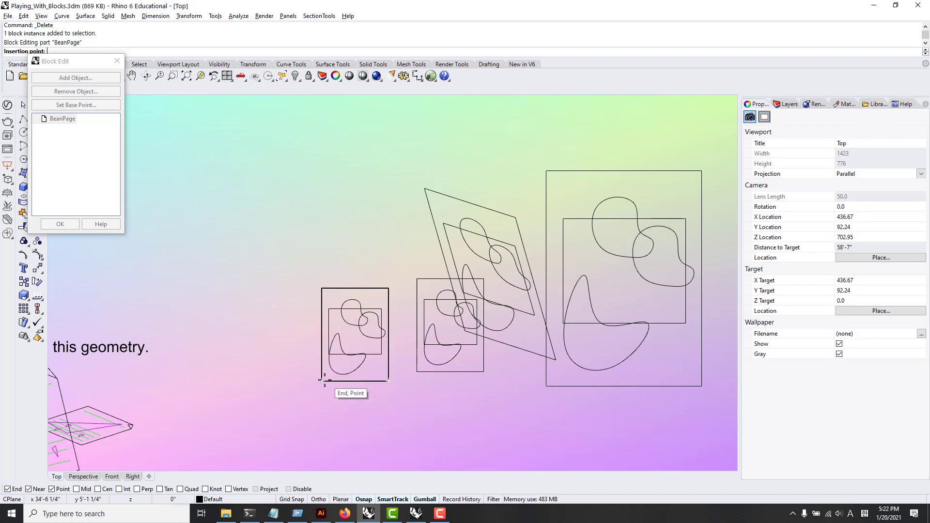
pyautogui.scroll(3, 321, 380)
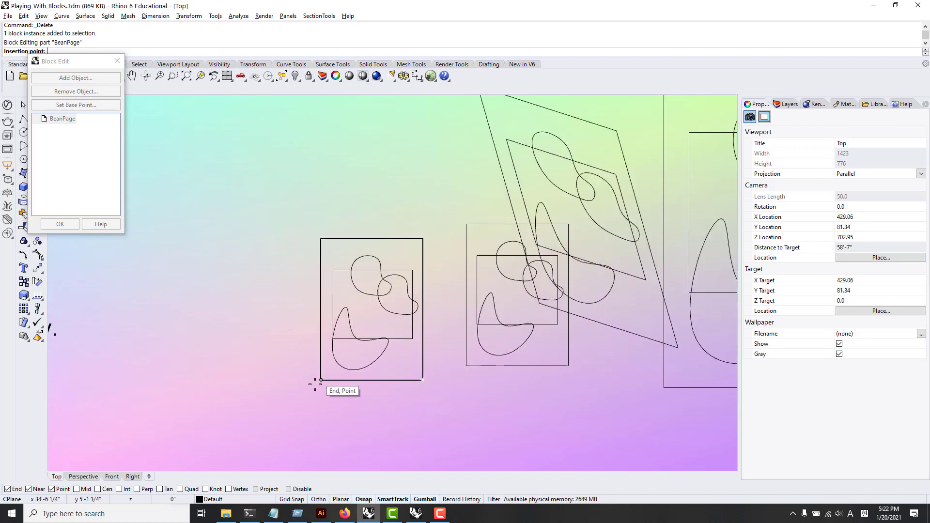
pyautogui.click(423, 380)
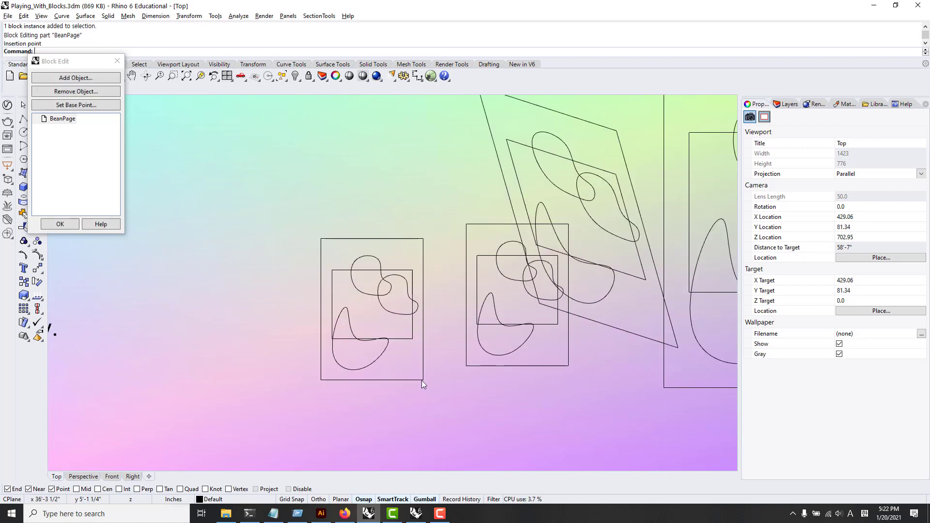
pyautogui.click(60, 223)
pyautogui.scroll(-3, 433, 328)
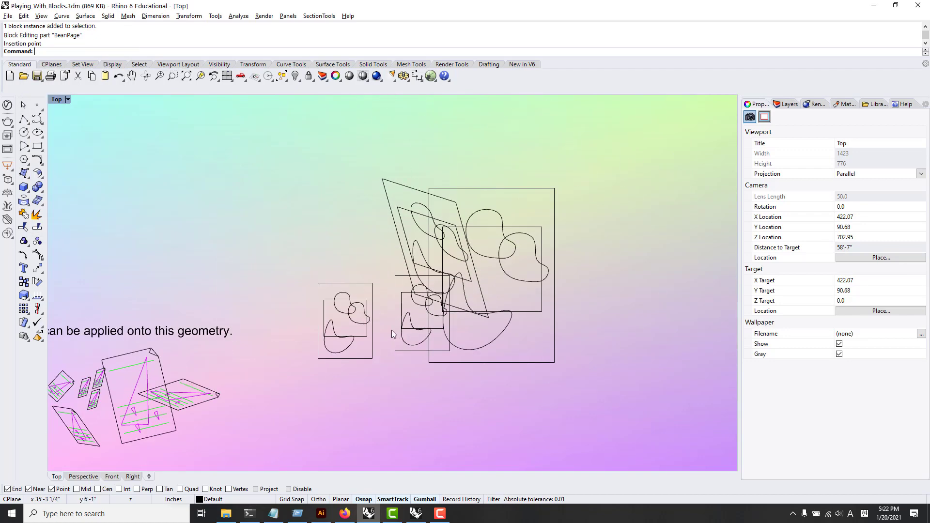
pyautogui.click(340, 329)
pyautogui.scroll(2, 333, 332)
pyautogui.write('Block')
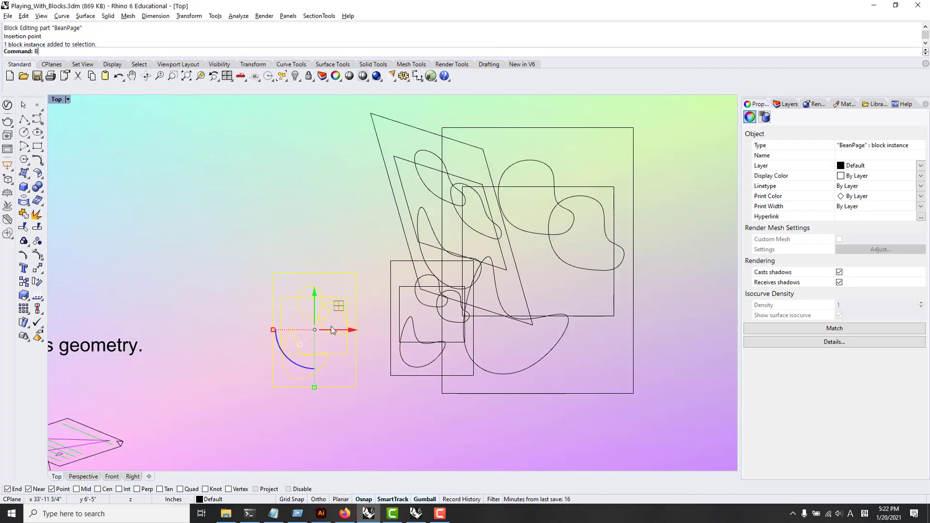
pyautogui.press('Return')
pyautogui.scroll(2, 331, 326)
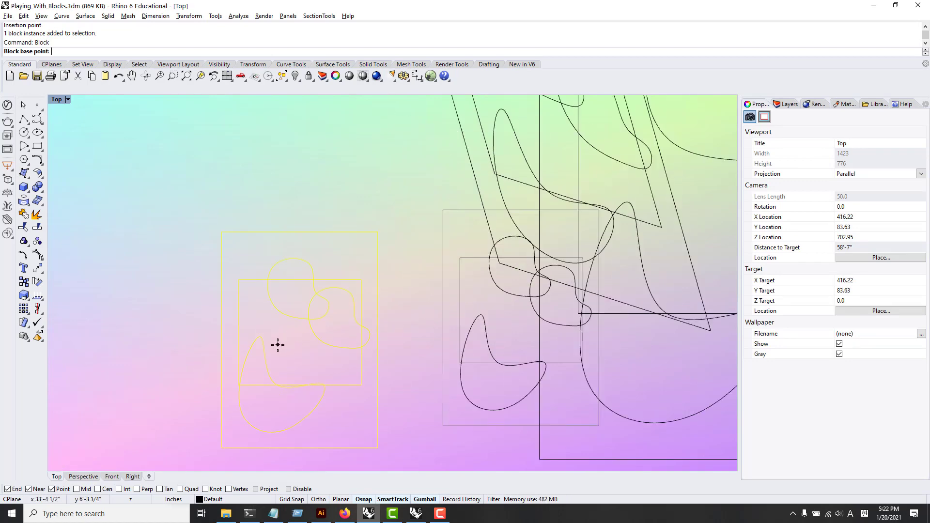
pyautogui.press('Escape')
# - Edit the leftmost BeanPage instance with BlockEdit, delete its upper bean curve and apply the block edit
pyautogui.write('BlockEdit')
pyautogui.press('Return')
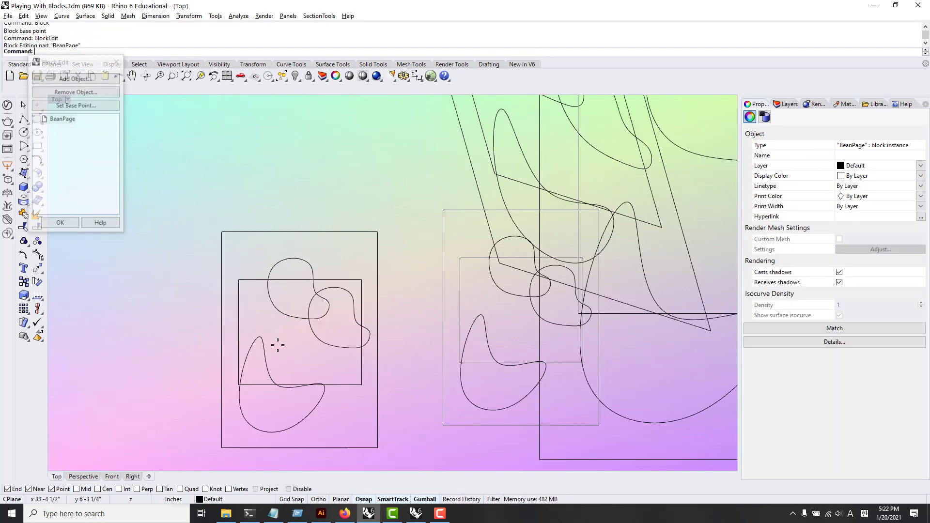
pyautogui.click(308, 321)
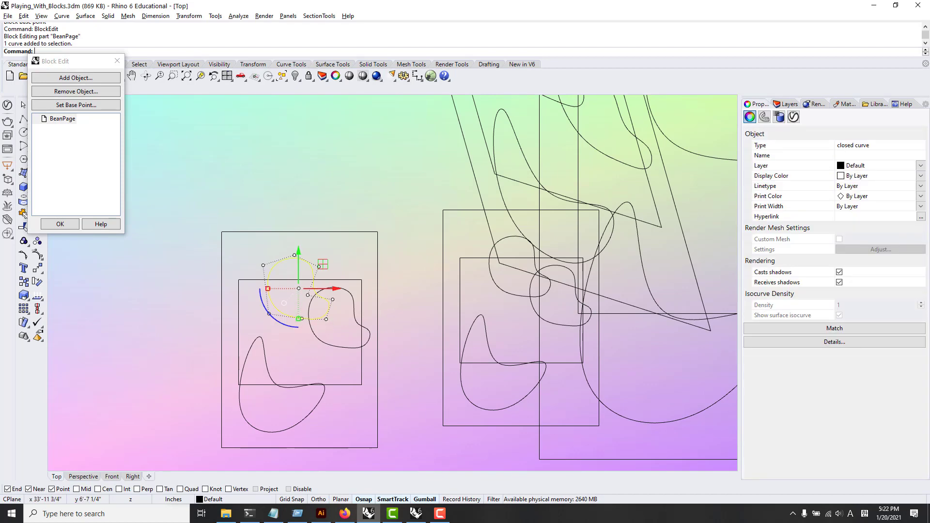
pyautogui.press('Delete')
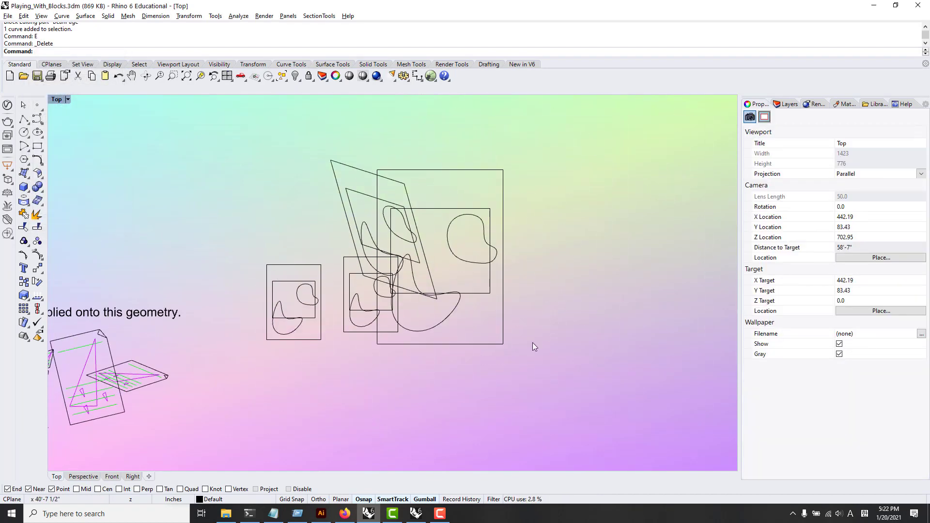
# - Shift the three overlapping BeanPage instances to the right and spread the large and sheared ones apart
pyautogui.moveTo(532, 343); pyautogui.dragTo(332, 141)
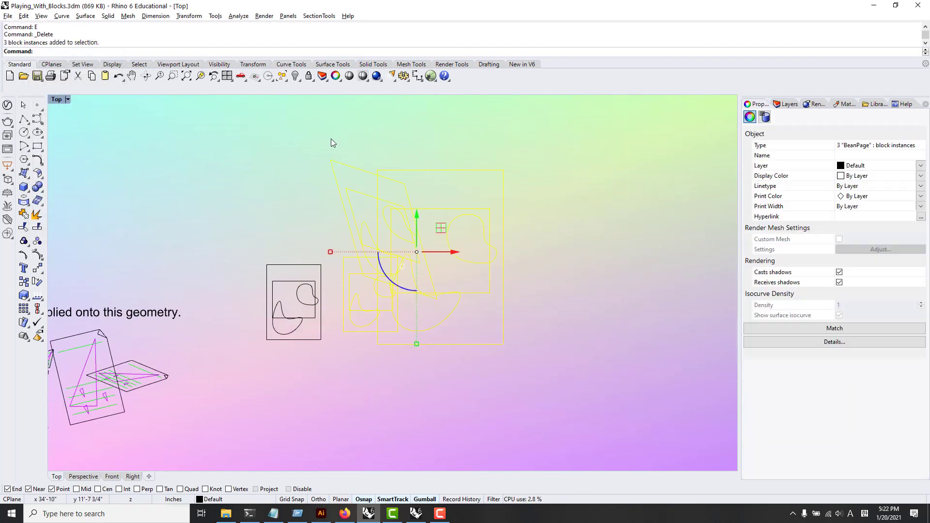
pyautogui.moveTo(440, 230); pyautogui.dragTo(628, 250)
pyautogui.click(578, 254)
pyautogui.click(574, 252)
pyautogui.click(491, 226)
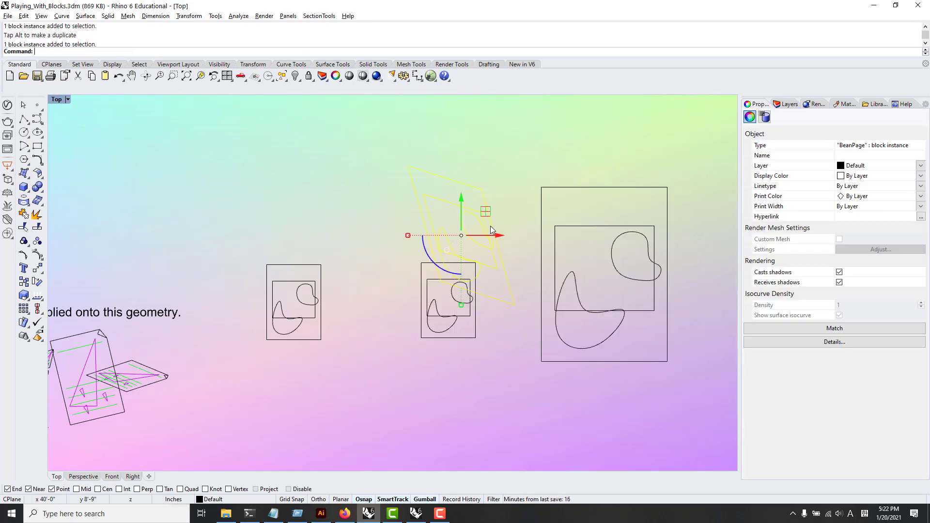
pyautogui.moveTo(485, 213); pyautogui.dragTo(504, 186)
pyautogui.click(231, 209)
# - Explode the large BeanPage instance into its separate curves
pyautogui.moveTo(179, 267); pyautogui.dragTo(411, 245, button='right')
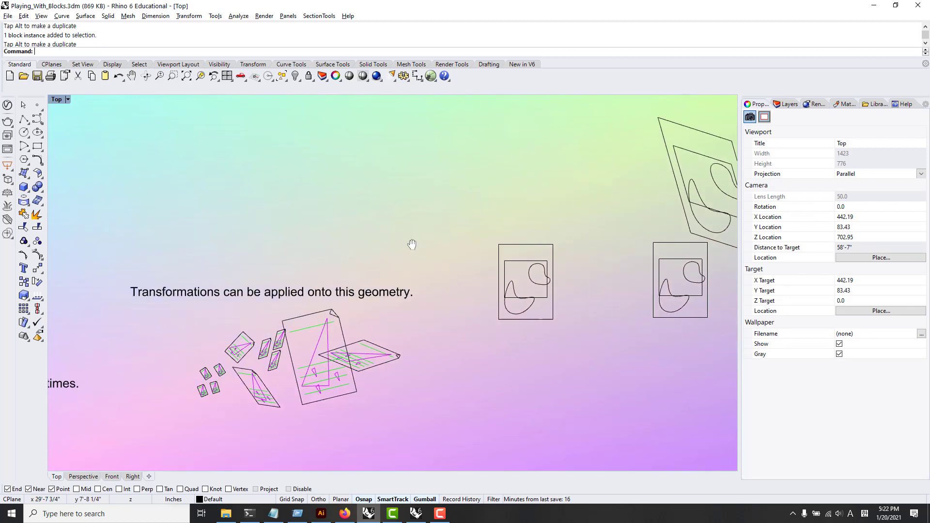
pyautogui.moveTo(314, 299); pyautogui.dragTo(407, 272, button='right')
pyautogui.scroll(-2, 407, 272)
pyautogui.moveTo(531, 270); pyautogui.dragTo(284, 321, button='right')
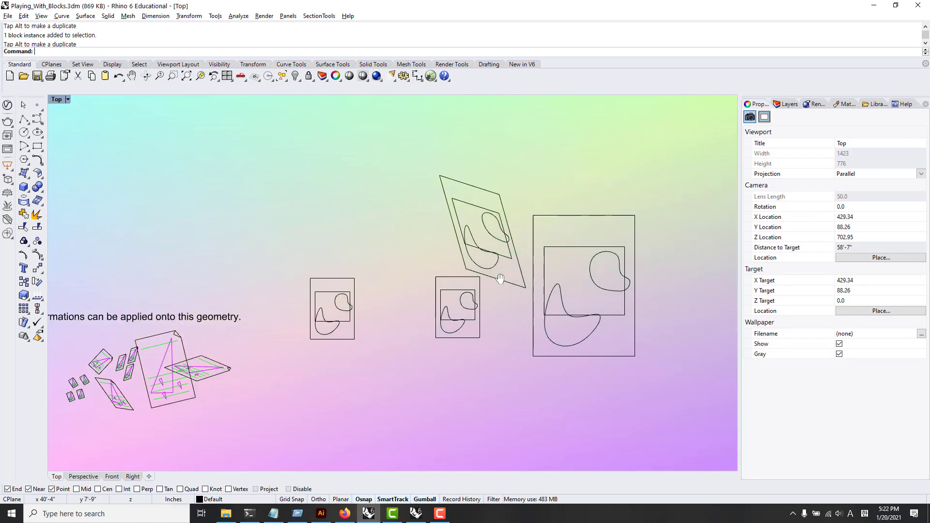
pyautogui.moveTo(498, 278); pyautogui.dragTo(456, 277, button='right')
pyautogui.scroll(2, 556, 305)
pyautogui.moveTo(556, 306); pyautogui.dragTo(507, 308, button='right')
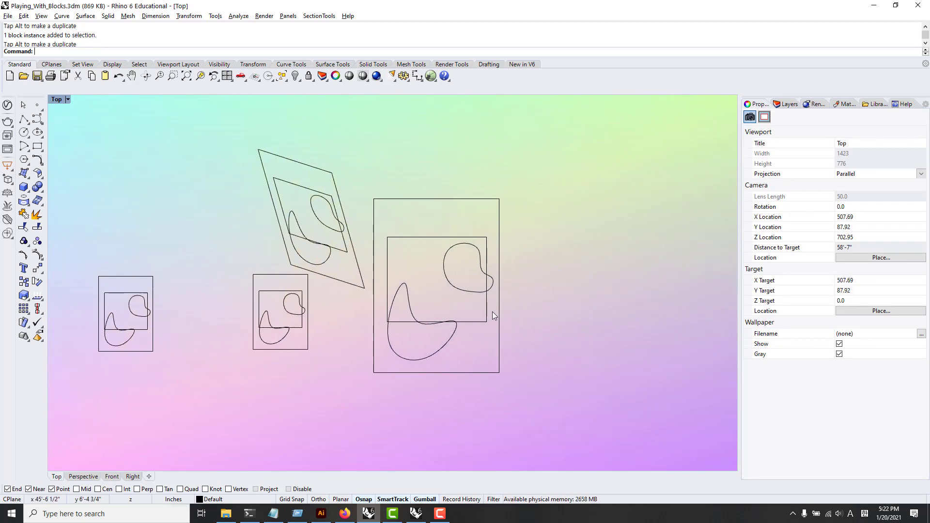
pyautogui.click(489, 301)
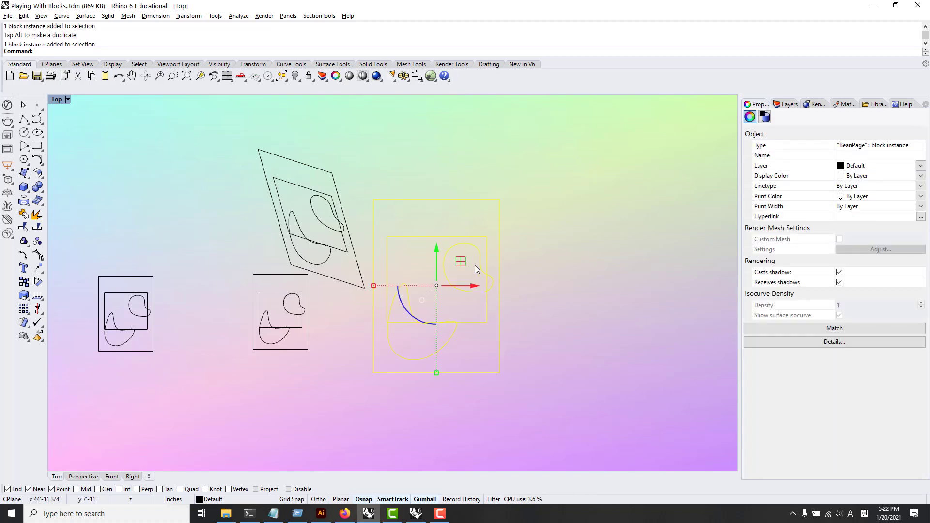
pyautogui.press('Return')
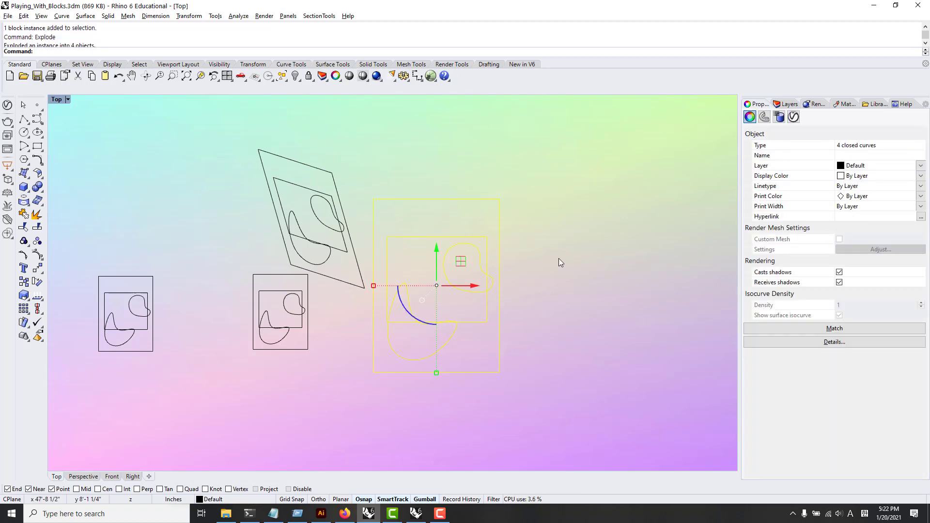
pyautogui.click(559, 258)
# - Select the exploded page's curves one by one and the remaining BeanPage instances to compare loose geometry with blocks
pyautogui.scroll(2, 501, 295)
pyautogui.scroll(2, 502, 299)
pyautogui.click(485, 281)
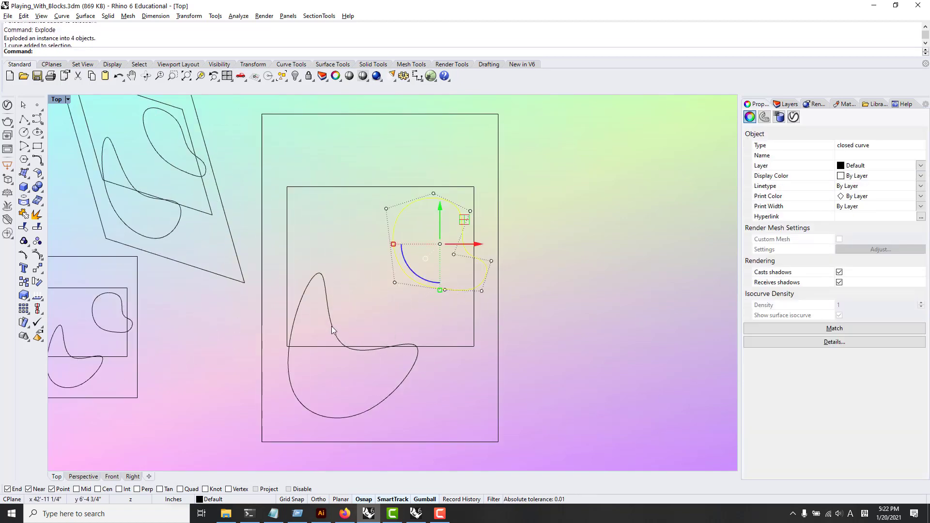
pyautogui.click(330, 322)
pyautogui.scroll(-4, 264, 136)
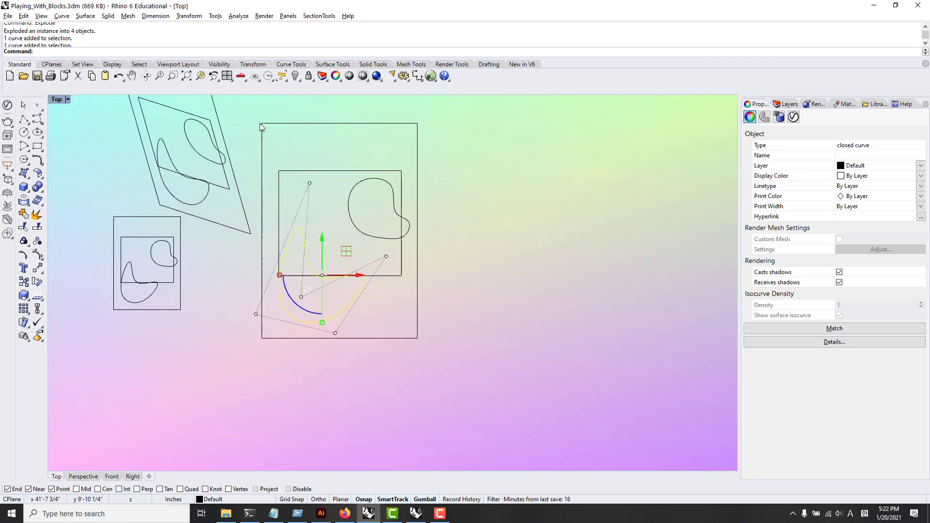
pyautogui.moveTo(253, 103); pyautogui.dragTo(424, 343)
pyautogui.press('Escape')
pyautogui.moveTo(469, 310); pyautogui.dragTo(577, 423, button='right')
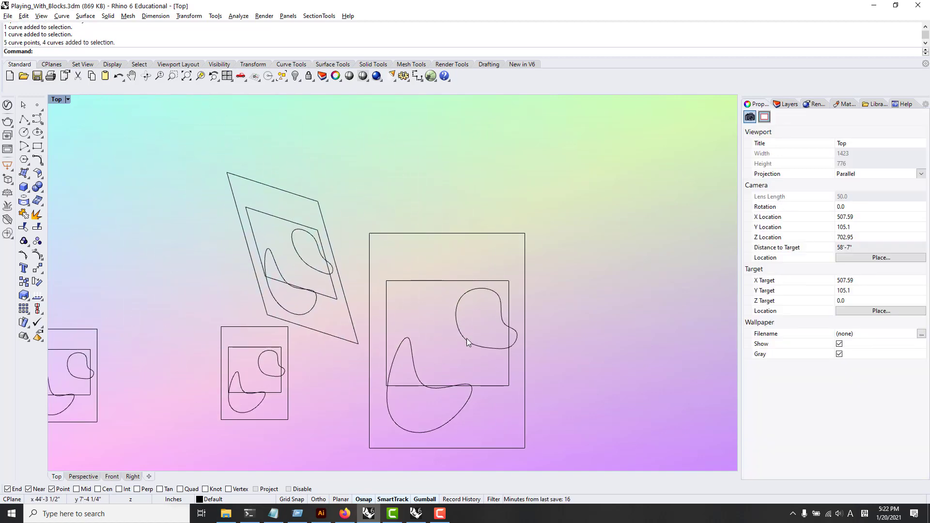
pyautogui.click(467, 339)
pyautogui.click(426, 281)
pyautogui.click(416, 233)
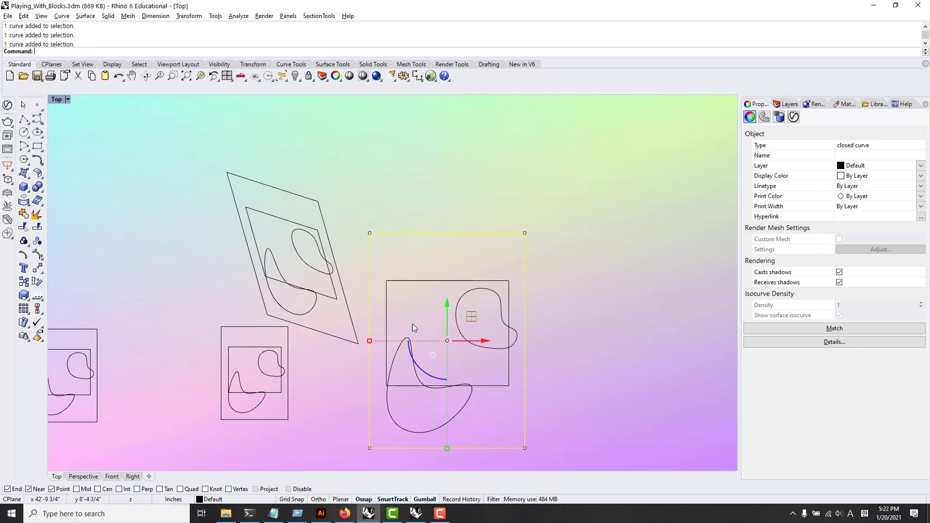
pyautogui.click(390, 413)
pyautogui.click(324, 408)
pyautogui.moveTo(329, 432); pyautogui.dragTo(421, 405, button='right')
pyautogui.scroll(-4, 435, 396)
pyautogui.click(256, 380)
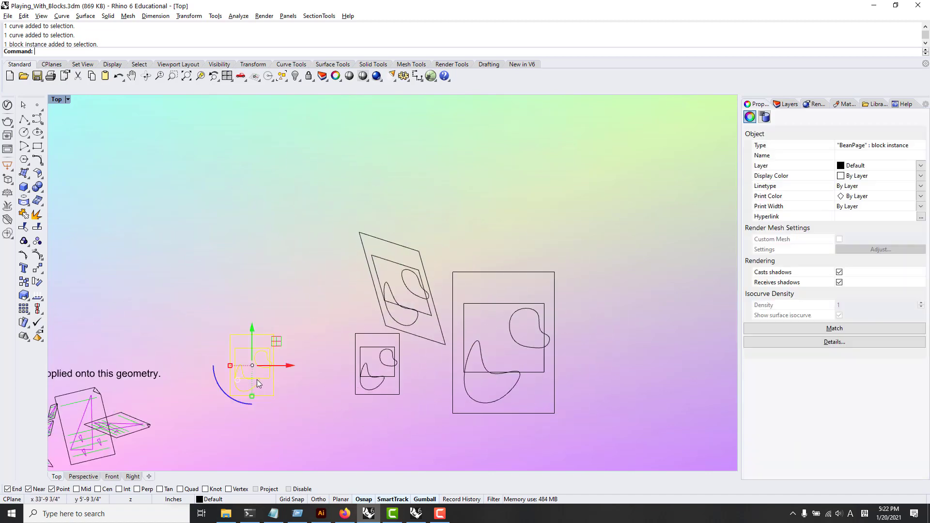
pyautogui.click(412, 250)
# - Move the middle small BeanPage instance down slightly, and shift it and the sheared instance left, away from the exploded page
pyautogui.moveTo(397, 362); pyautogui.dragTo(393, 382)
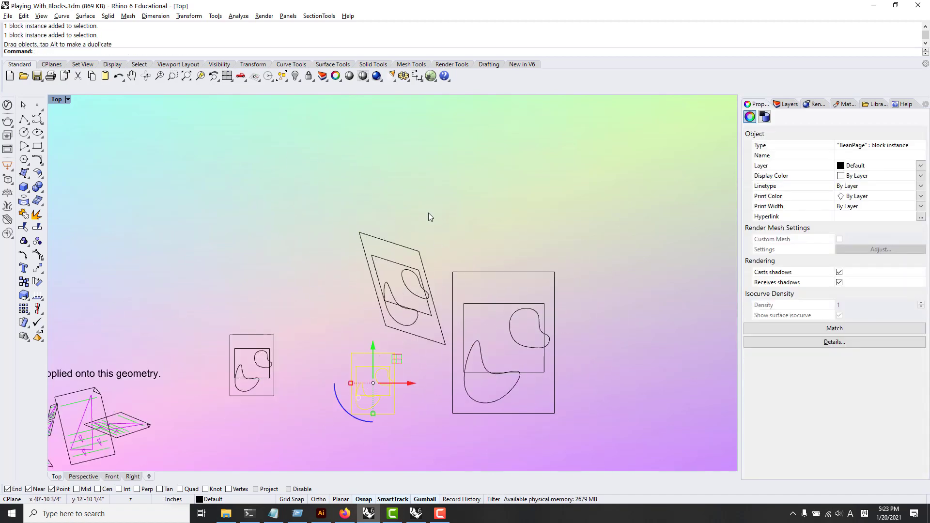
pyautogui.moveTo(428, 213); pyautogui.dragTo(375, 368)
pyautogui.moveTo(422, 299); pyautogui.dragTo(350, 313)
pyautogui.click(444, 253)
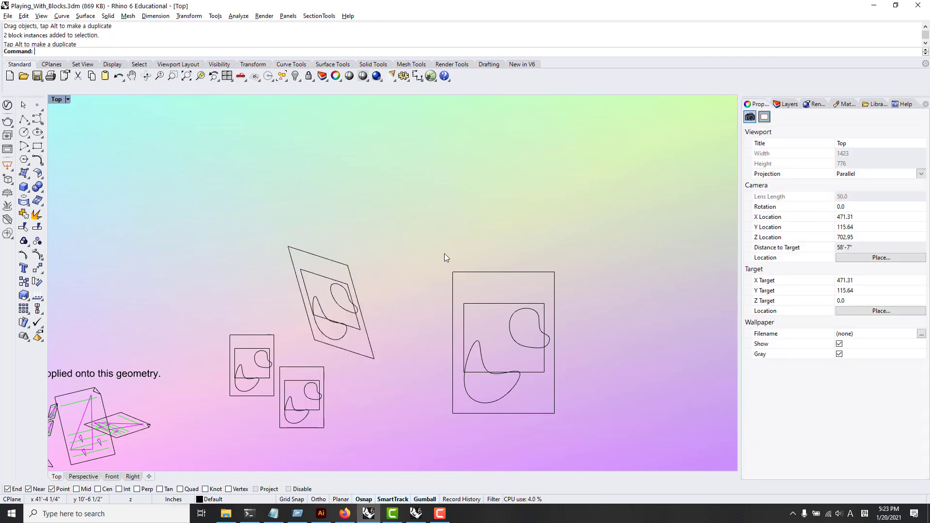
# - Try moving individual curves of the exploded page, including its outer rectangle to the left, and undo each move
pyautogui.moveTo(454, 296); pyautogui.dragTo(592, 431)
pyautogui.hotkey('ctrl', 'z')
pyautogui.click(454, 225)
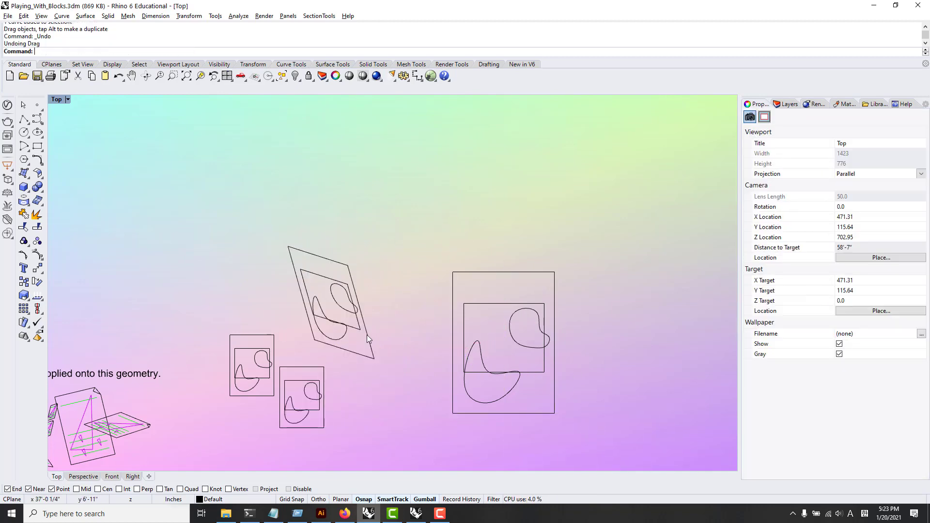
pyautogui.click(460, 271)
pyautogui.moveTo(460, 272); pyautogui.dragTo(428, 268)
pyautogui.click(484, 213)
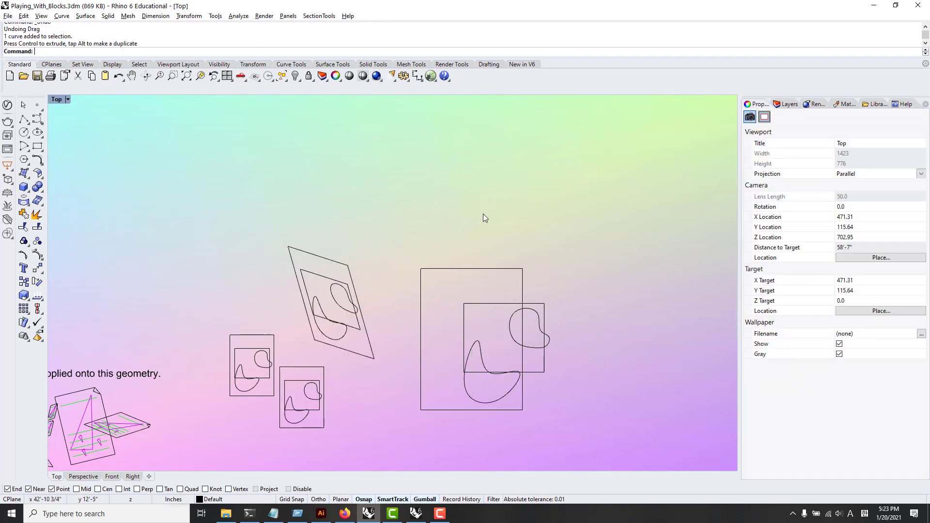
pyautogui.hotkey('ctrl', 'z')
pyautogui.press('Escape')
# - Edit the leftmost BeanPage block, draw a small closed InterpCrv bean left of the upper bean inside the inner rectangle, and apply the edit
pyautogui.doubleClick(251, 364)
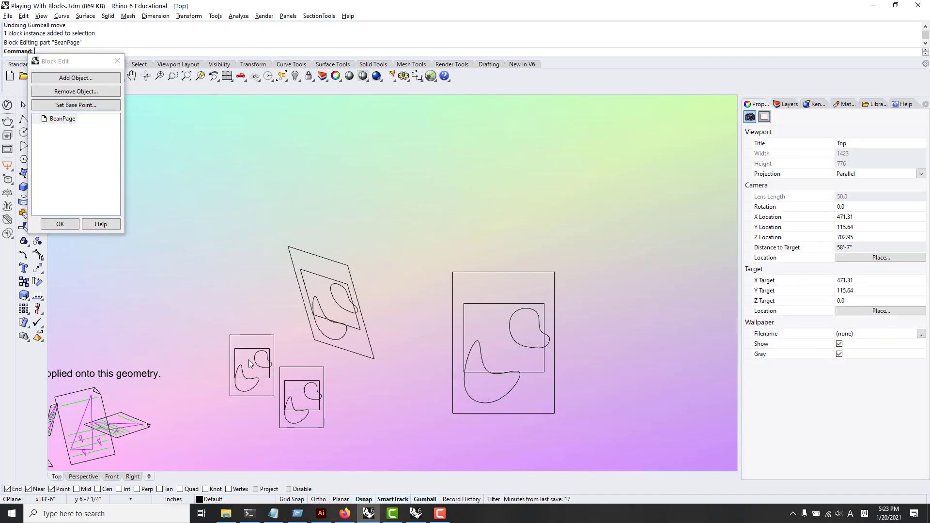
pyautogui.scroll(4, 250, 363)
pyautogui.write('ic')
pyautogui.press('Return')
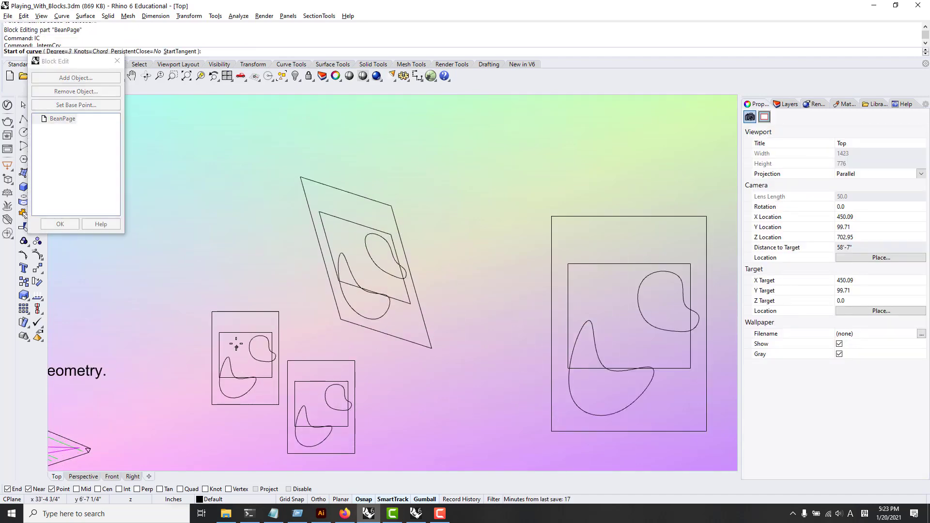
pyautogui.click(235, 344)
pyautogui.click(229, 357)
pyautogui.click(239, 361)
pyautogui.click(236, 344)
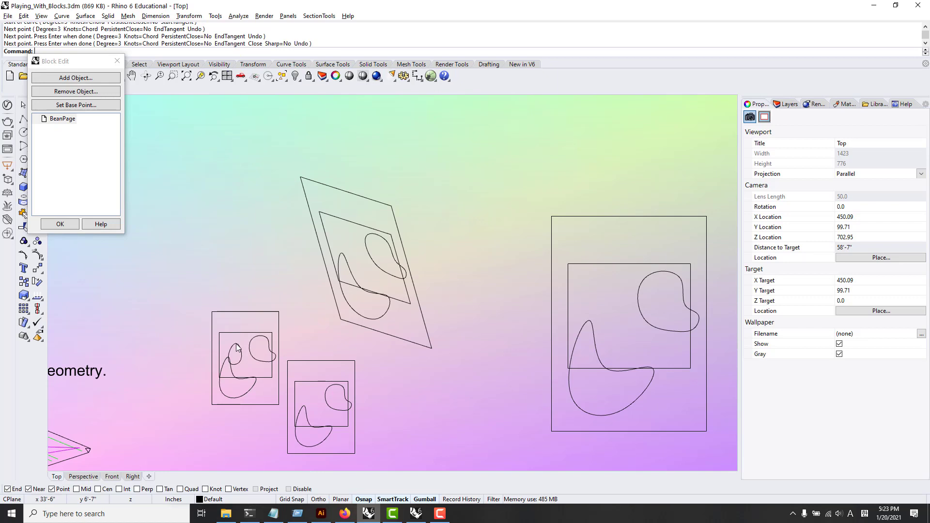
pyautogui.click(69, 225)
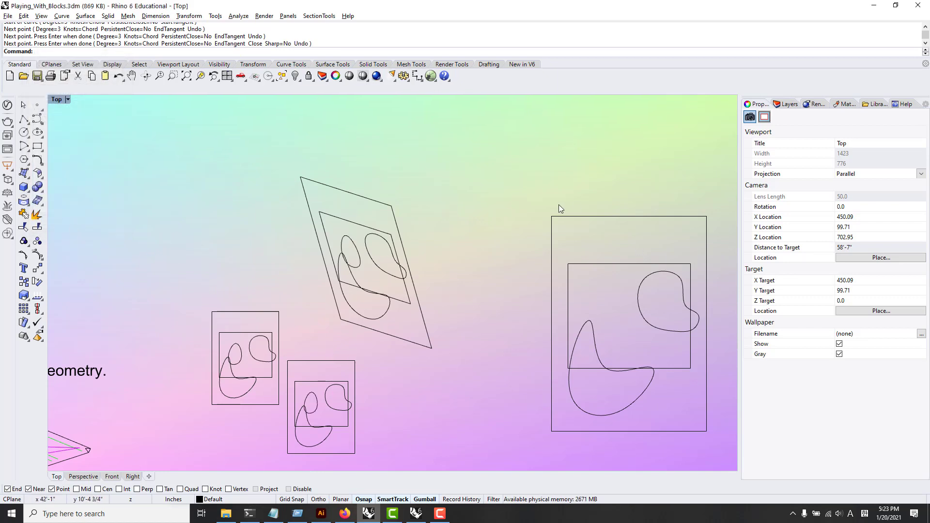
# - Move the three BeanPage instances together with the exploded page's curves to the right
pyautogui.scroll(-3, 557, 271)
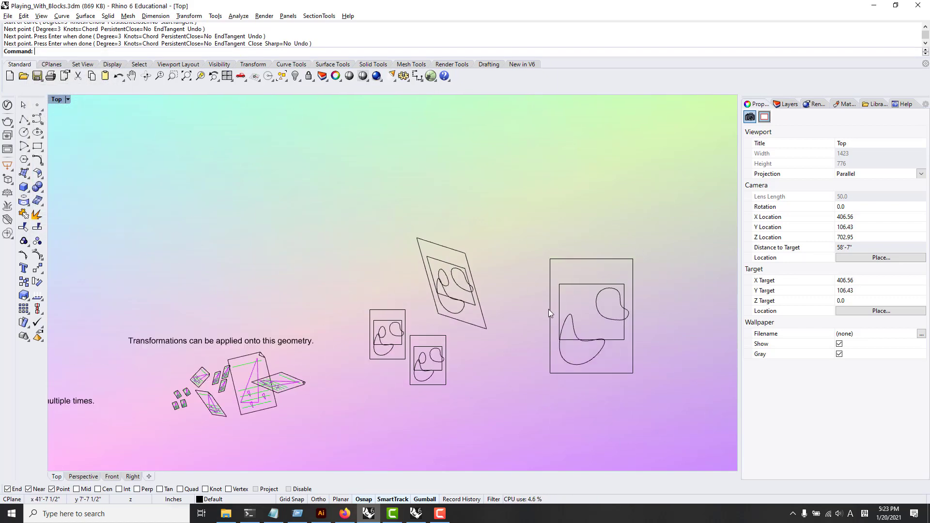
pyautogui.moveTo(658, 214); pyautogui.dragTo(368, 418)
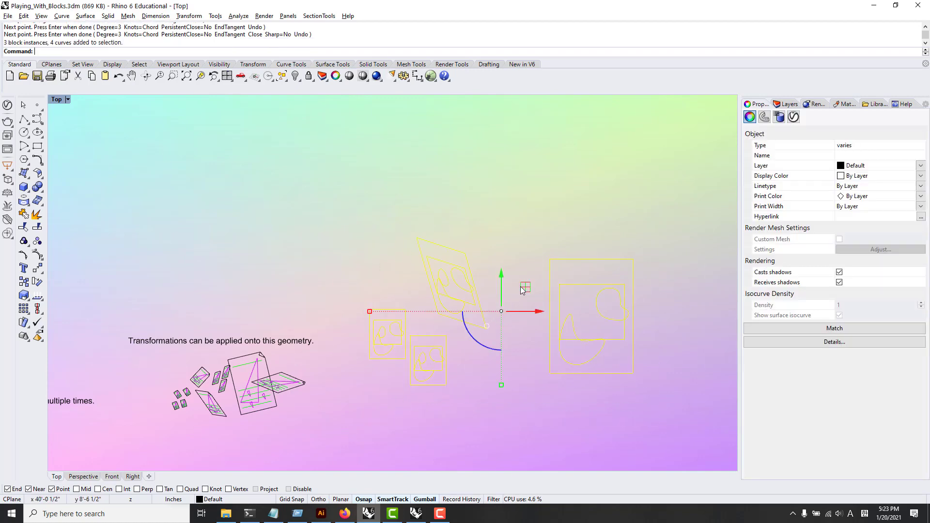
pyautogui.moveTo(525, 286); pyautogui.dragTo(593, 283)
pyautogui.press('Escape')
# - Copy the rightmost page instance beside "that can be instantiated multiple times." to the right of the cluster of different blocks
pyautogui.moveTo(161, 363); pyautogui.dragTo(433, 315, button='right')
pyautogui.moveTo(131, 364); pyautogui.dragTo(364, 286, button='right')
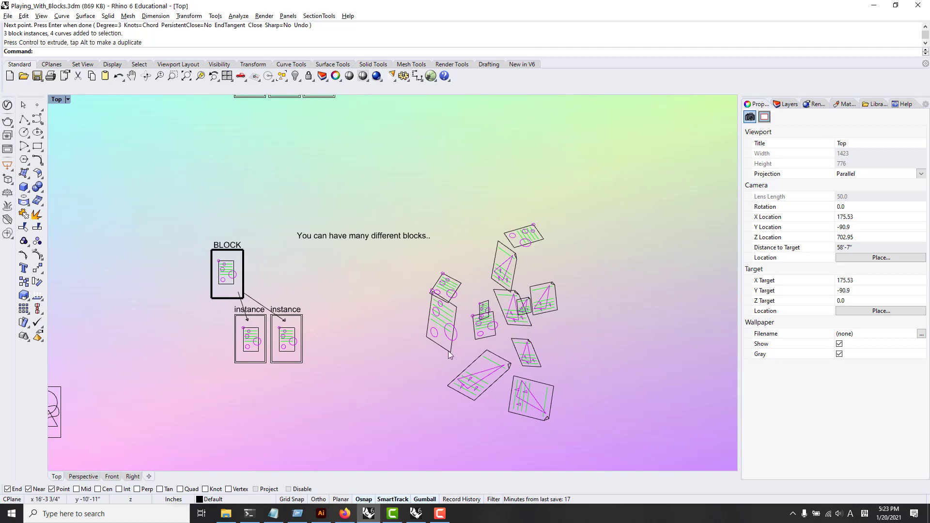
pyautogui.moveTo(449, 351); pyautogui.dragTo(410, 357, button='right')
pyautogui.scroll(2, 234, 371)
pyautogui.moveTo(474, 297); pyautogui.dragTo(311, 247, button='right')
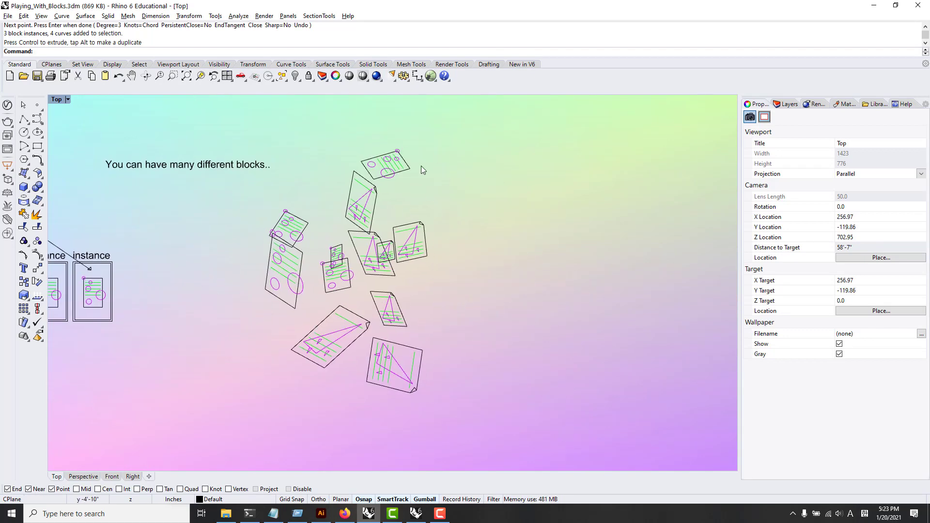
pyautogui.moveTo(365, 209); pyautogui.dragTo(438, 495, button='right')
pyautogui.scroll(6, 193, 241)
pyautogui.write('c')
pyautogui.press('Return')
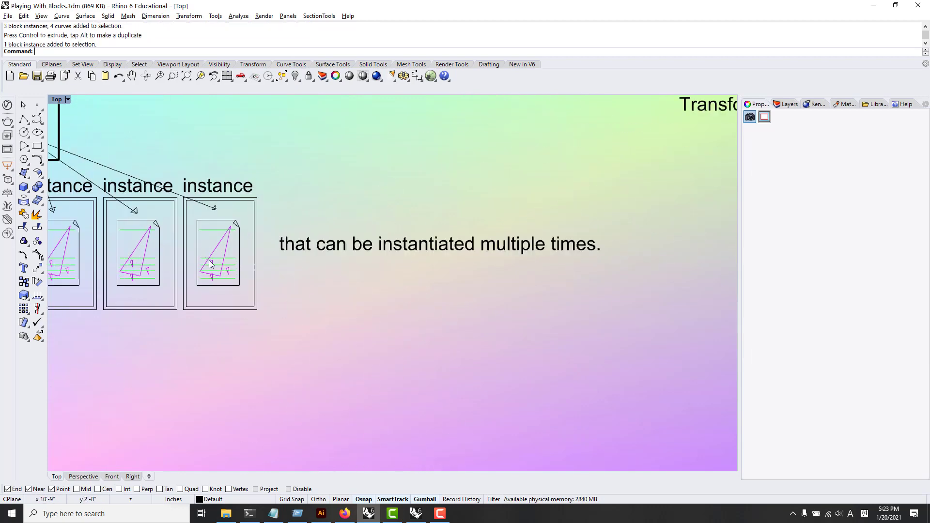
pyautogui.click(213, 259)
pyautogui.scroll(-15, 270, 276)
pyautogui.scroll(8, 341, 376)
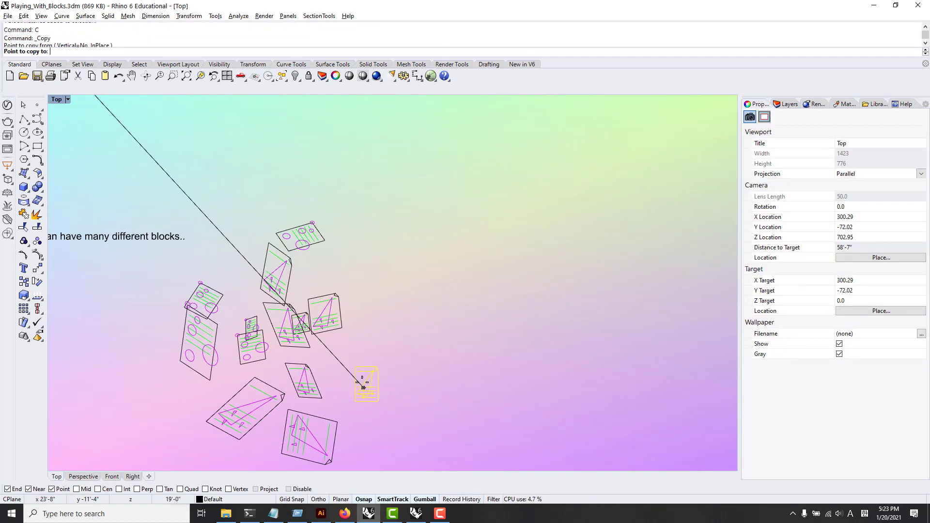
pyautogui.click(344, 375)
# - Open the copied Page2 instance for block editing and select its large magenta triangle
pyautogui.scroll(2, 344, 371)
pyautogui.scroll(2, 345, 370)
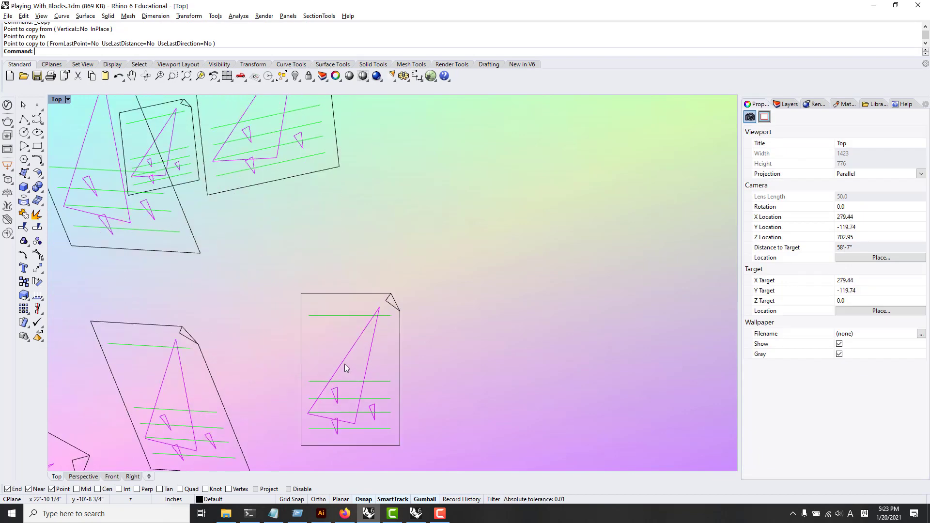
pyautogui.doubleClick(344, 363)
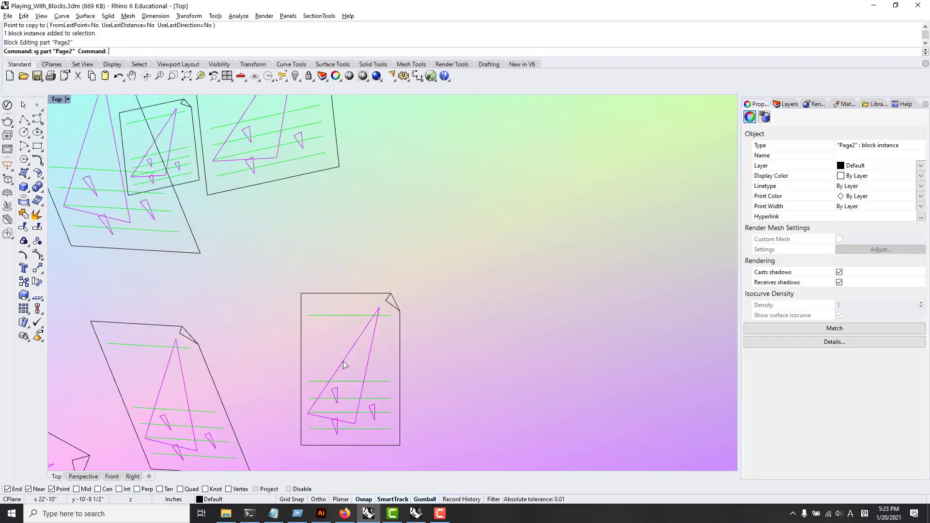
pyautogui.click(366, 381)
pyautogui.write('c')
pyautogui.press('Return')
pyautogui.press('Escape')
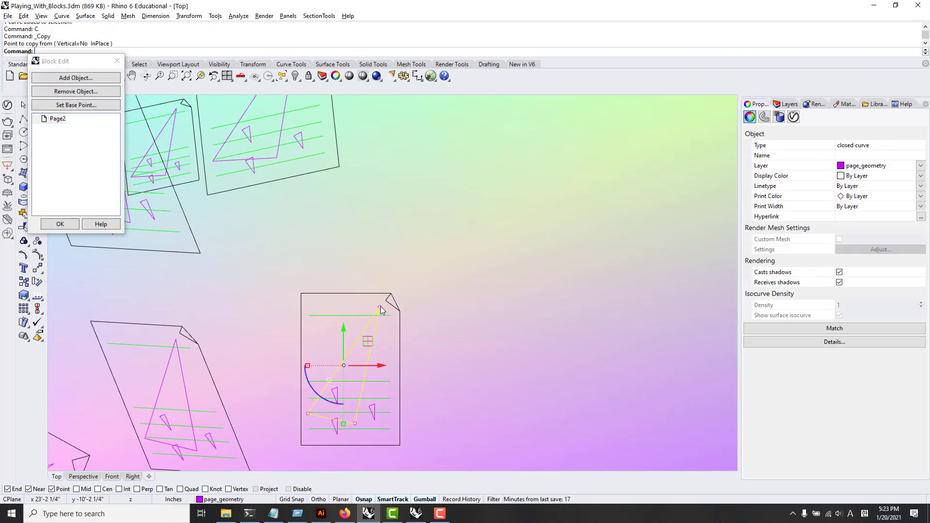
# - Move the large triangle's top vertex down and to the left inside the page
pyautogui.click(380, 306)
pyautogui.moveTo(404, 283); pyautogui.dragTo(353, 325)
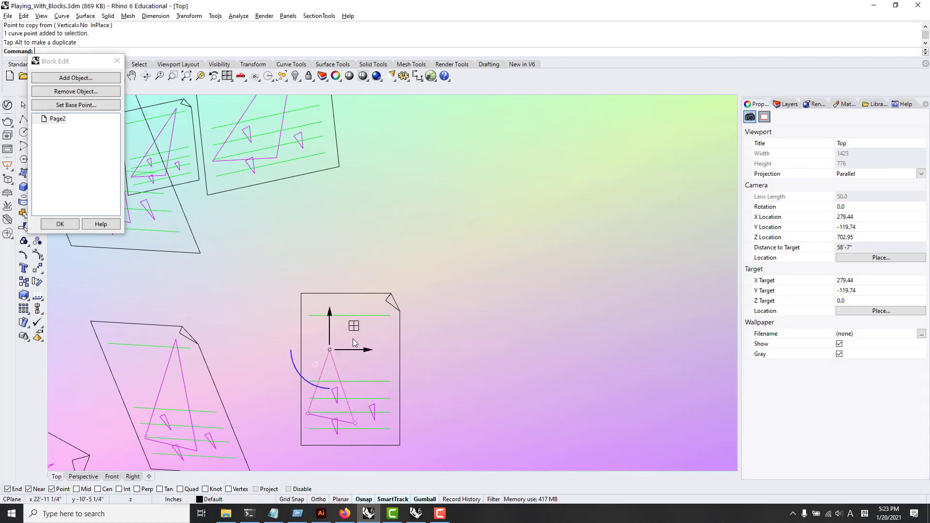
pyautogui.press('Escape')
# - Copy the reshaped triangle about 4 3/4 inches toward the page's upper right
pyautogui.click(339, 376)
pyautogui.write('c')
pyautogui.press('Return')
pyautogui.click(338, 374)
pyautogui.click(366, 342)
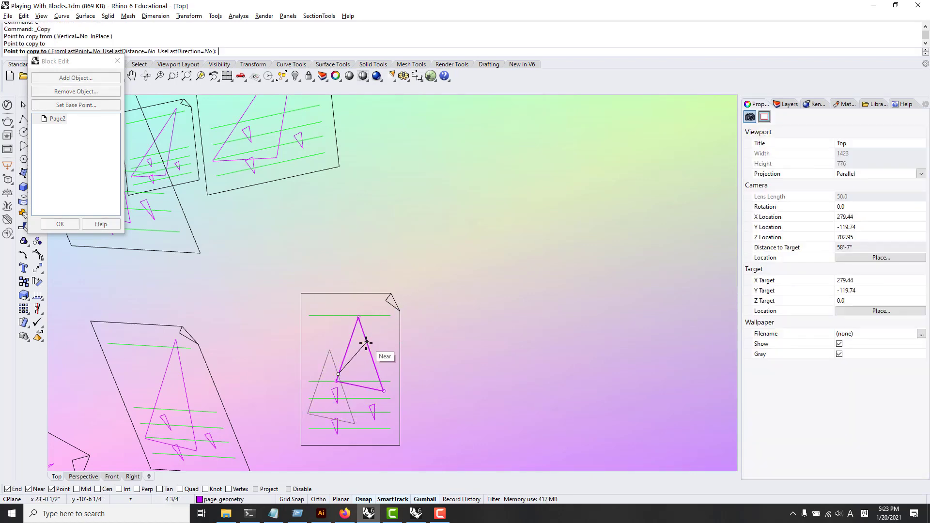
pyautogui.press('Return')
# - Rotate the copied triangle counterclockwise so its long tip points to the lower left, and apply the Page2 block edit
pyautogui.click(370, 352)
pyautogui.moveTo(331, 380); pyautogui.dragTo(405, 363)
pyautogui.press('Escape')
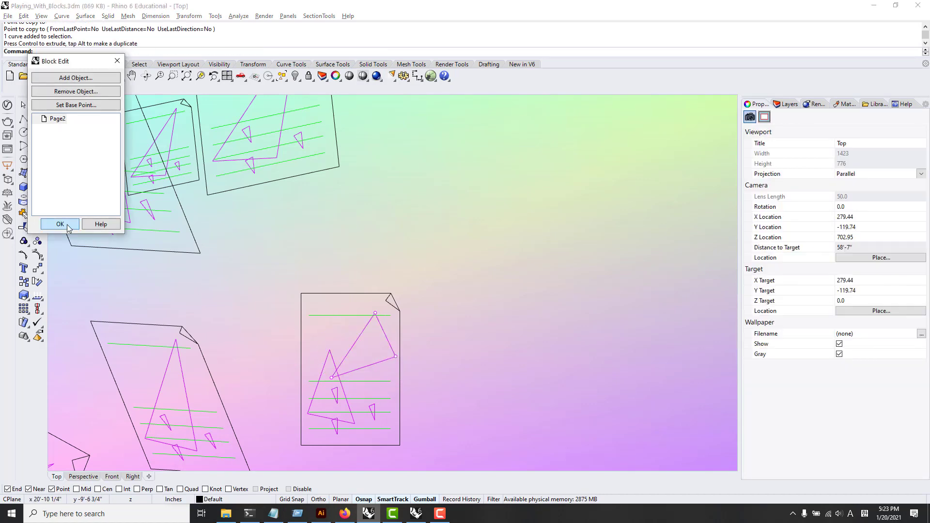
pyautogui.click(60, 224)
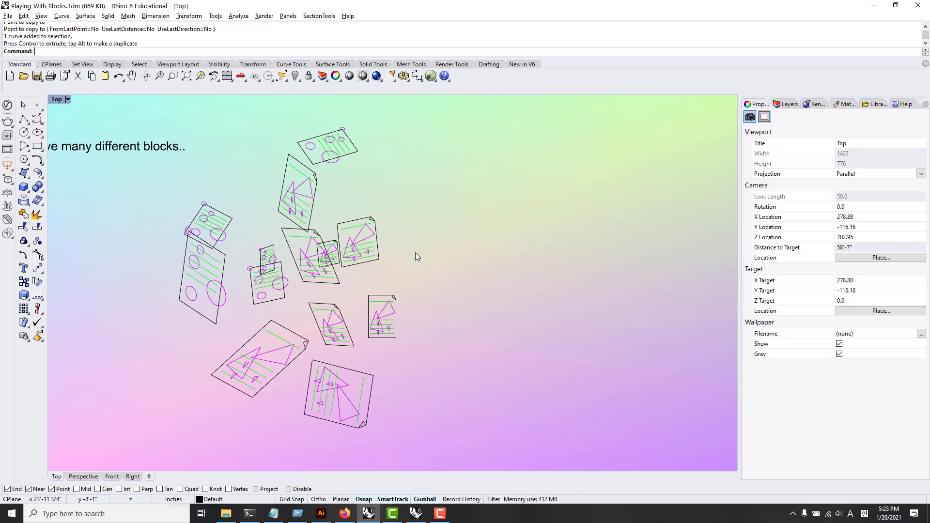
# - Examine the nested table block and the page instances that make it up
pyautogui.scroll(-8, 264, 196)
pyautogui.moveTo(229, 324); pyautogui.dragTo(322, 231, button='right')
pyautogui.scroll(4, 246, 354)
pyautogui.scroll(2, 247, 360)
pyautogui.moveTo(271, 307); pyautogui.dragTo(287, 242, button='right')
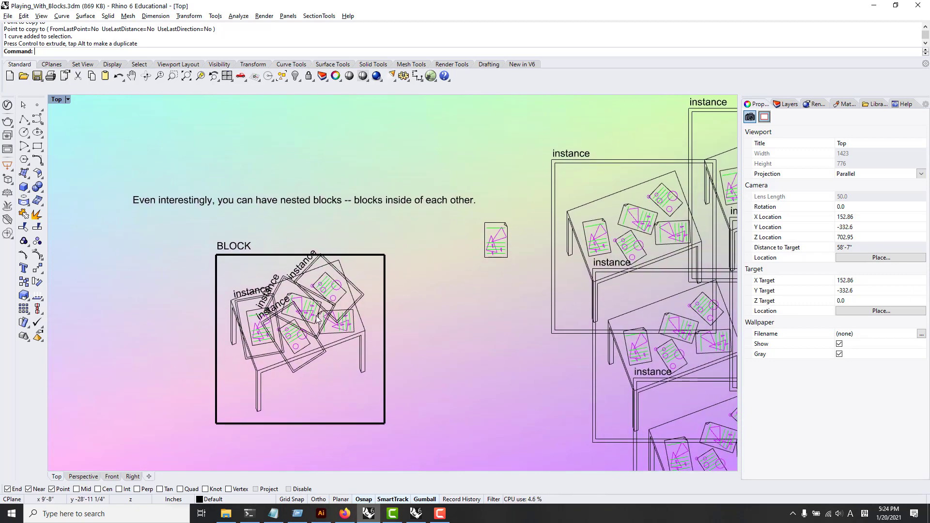
pyautogui.scroll(3, 303, 368)
pyautogui.moveTo(302, 368); pyautogui.dragTo(303, 330, button='right')
pyautogui.click(228, 338)
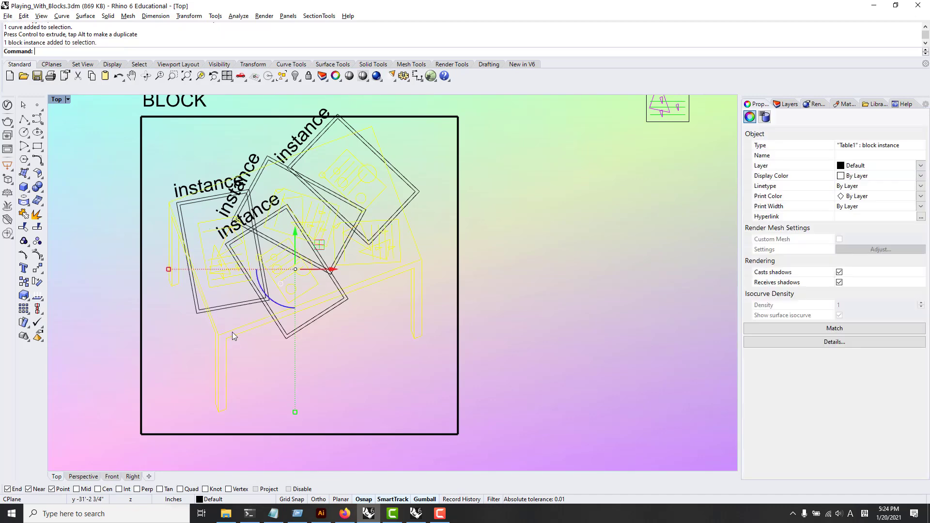
pyautogui.moveTo(259, 283); pyautogui.dragTo(256, 313, button='right')
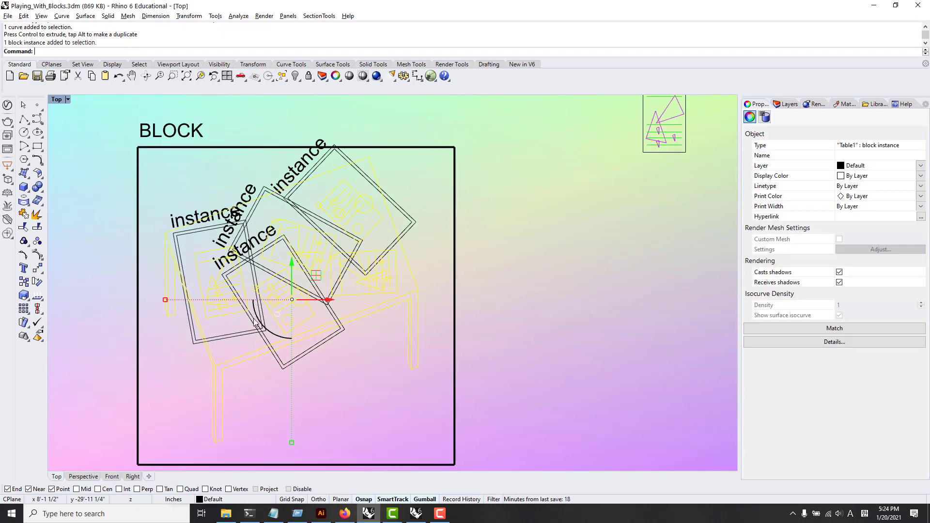
pyautogui.press('Escape')
pyautogui.click(237, 361)
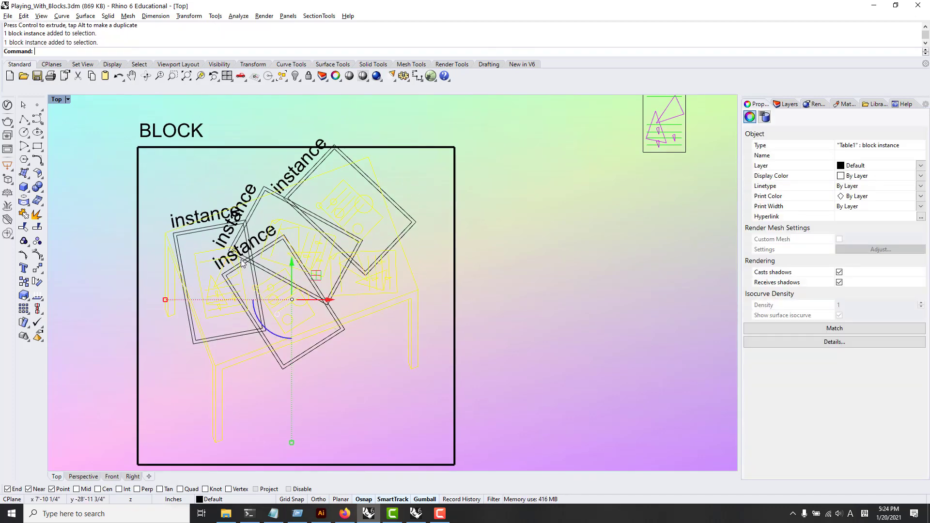
pyautogui.click(373, 383)
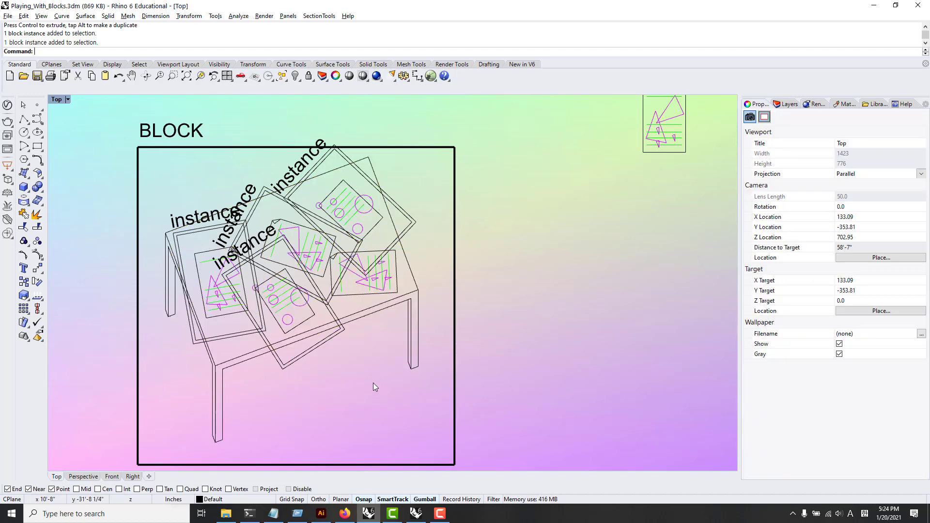
# - Open the upper-left Table1 instance of the table group for block editing and check the page instances nested in it
pyautogui.scroll(-6, 339, 209)
pyautogui.moveTo(449, 238); pyautogui.dragTo(203, 307, button='right')
pyautogui.moveTo(397, 212); pyautogui.dragTo(305, 203, button='right')
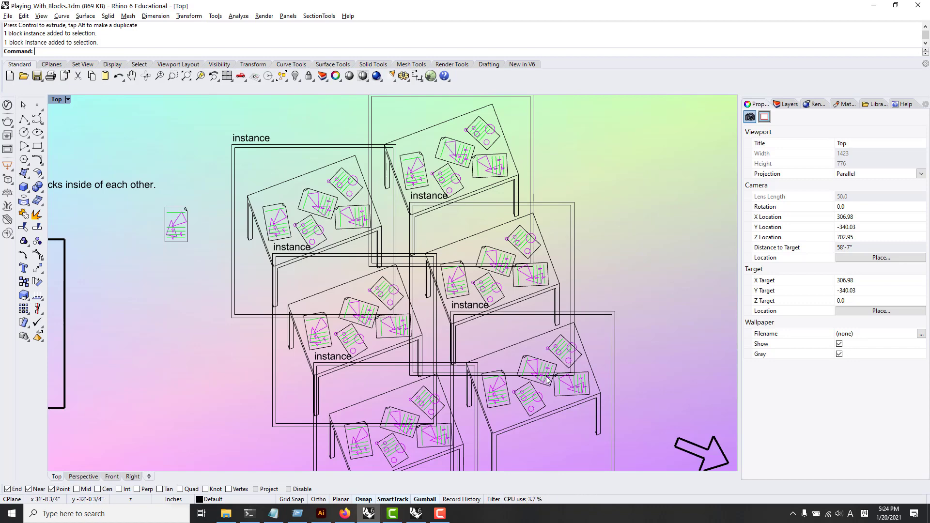
pyautogui.scroll(5, 319, 228)
pyautogui.click(303, 208)
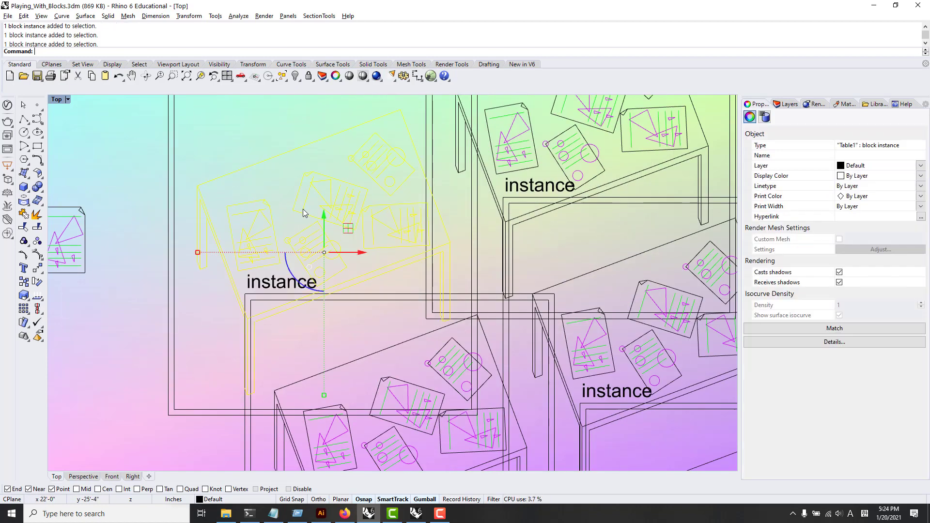
pyautogui.scroll(2, 297, 237)
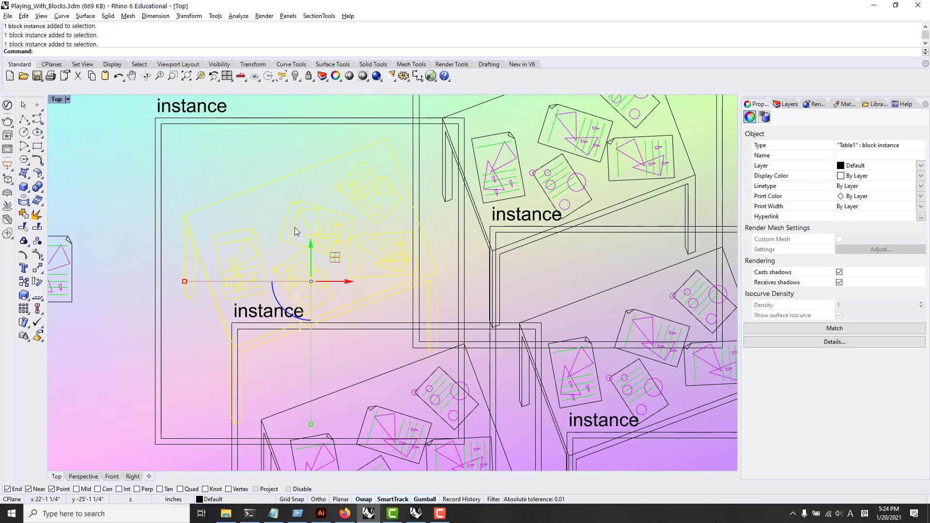
pyautogui.doubleClick(294, 227)
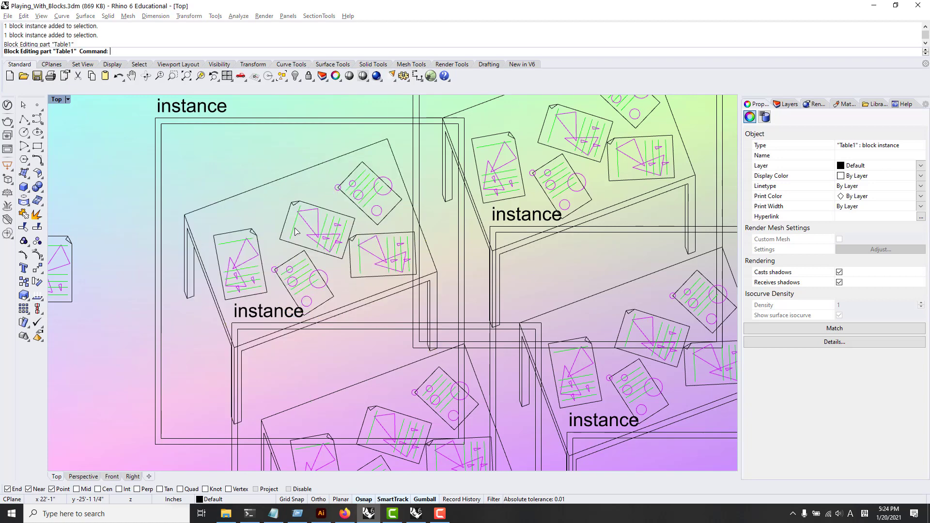
pyautogui.click(348, 216)
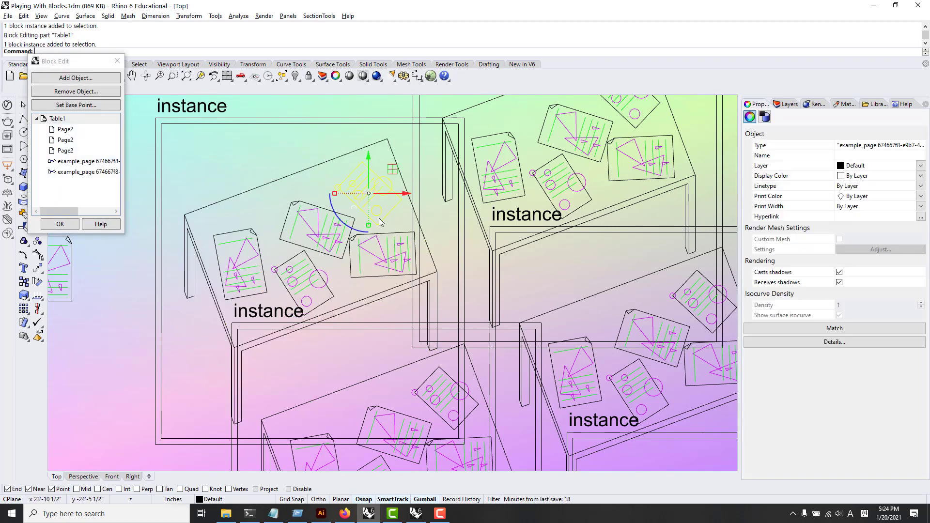
pyautogui.click(281, 275)
pyautogui.click(257, 259)
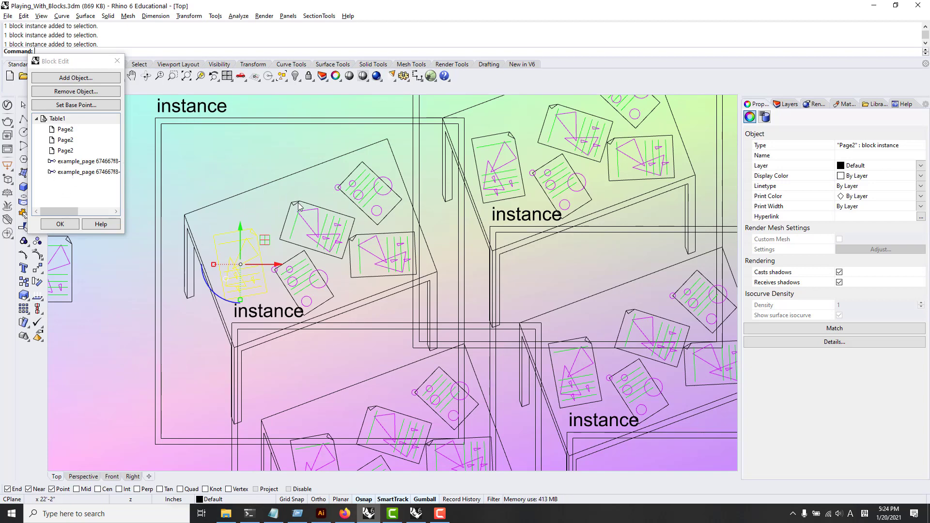
# - Delete the Page2 instance nearest the right edge of the table
pyautogui.moveTo(240, 264); pyautogui.dragTo(385, 256)
pyautogui.write('e')
pyautogui.press('Return')
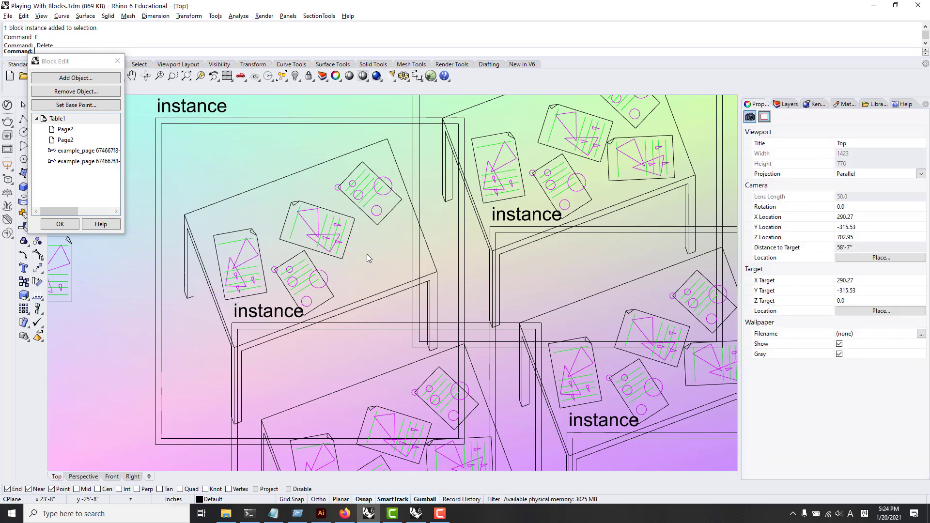
# - Rotate the upper-middle Page2 instance clockwise to nearly upright and move it toward the table's upper left
pyautogui.click(339, 239)
pyautogui.moveTo(293, 258); pyautogui.dragTo(279, 225)
pyautogui.moveTo(346, 231); pyautogui.dragTo(319, 223)
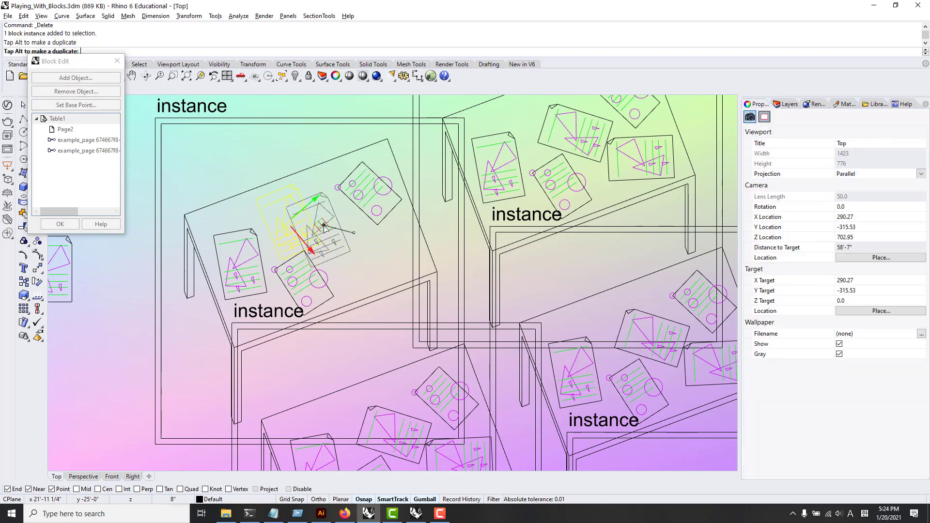
# - Rotate the lower bean page counterclockwise, move the upper-right bean page down and to the left, and apply the Table1 block edit
pyautogui.click(325, 283)
pyautogui.moveTo(283, 316); pyautogui.dragTo(332, 306)
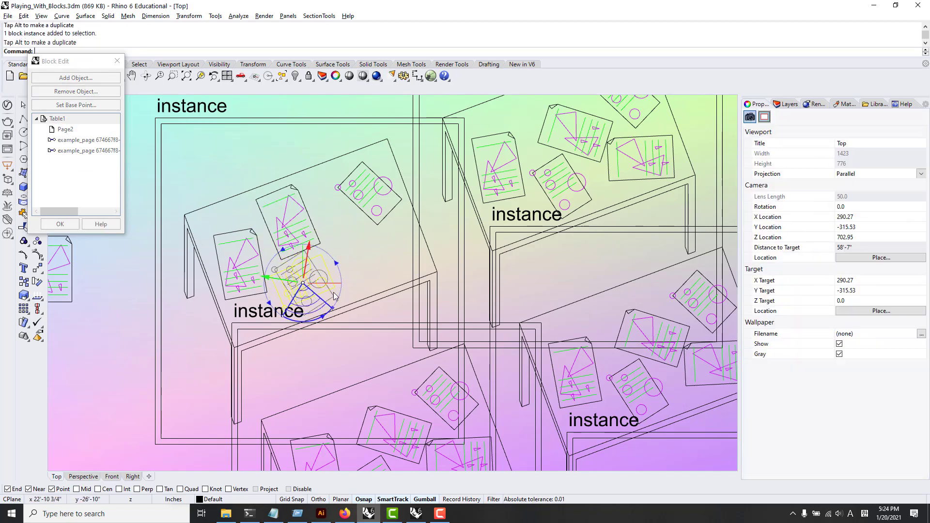
pyautogui.click(371, 214)
pyautogui.moveTo(390, 181); pyautogui.dragTo(379, 231)
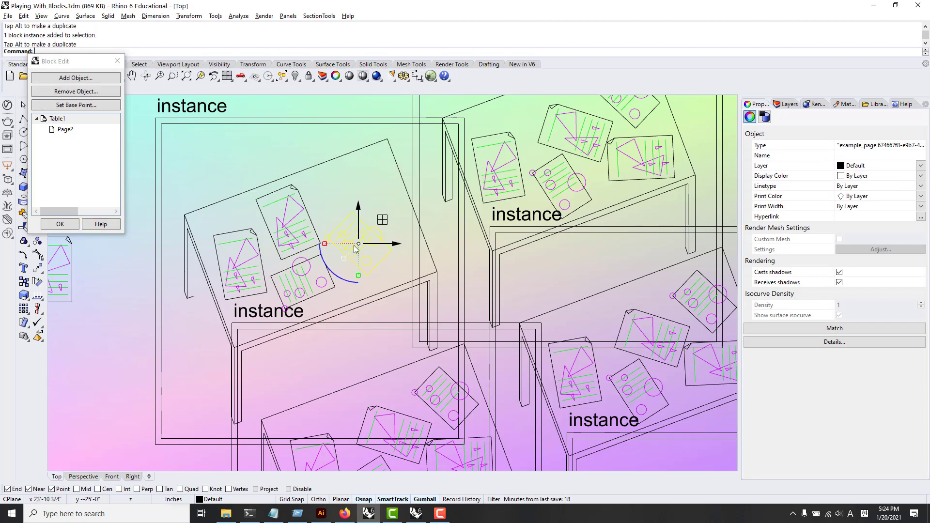
pyautogui.click(75, 226)
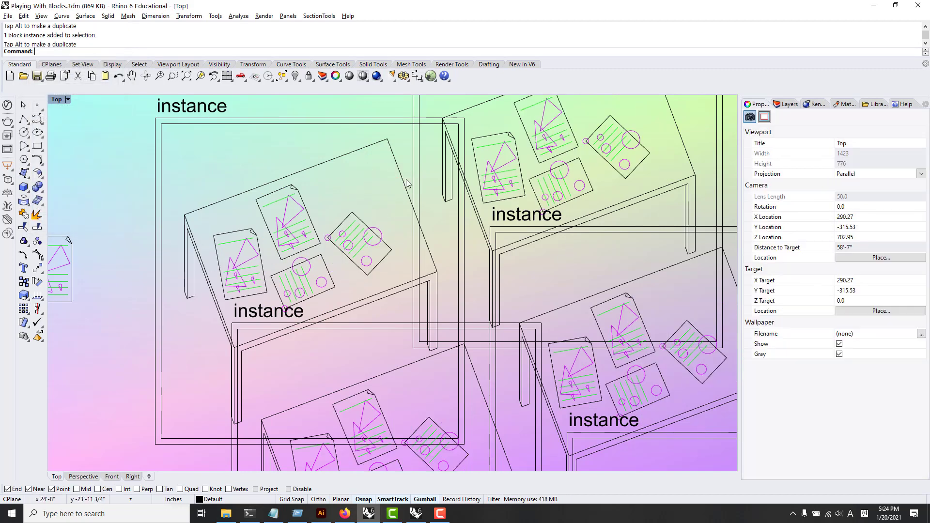
# - Open the standalone Page2 instance beside the tables for block editing, delete its upper magenta triangle, and apply the edit
pyautogui.scroll(-5, 493, 400)
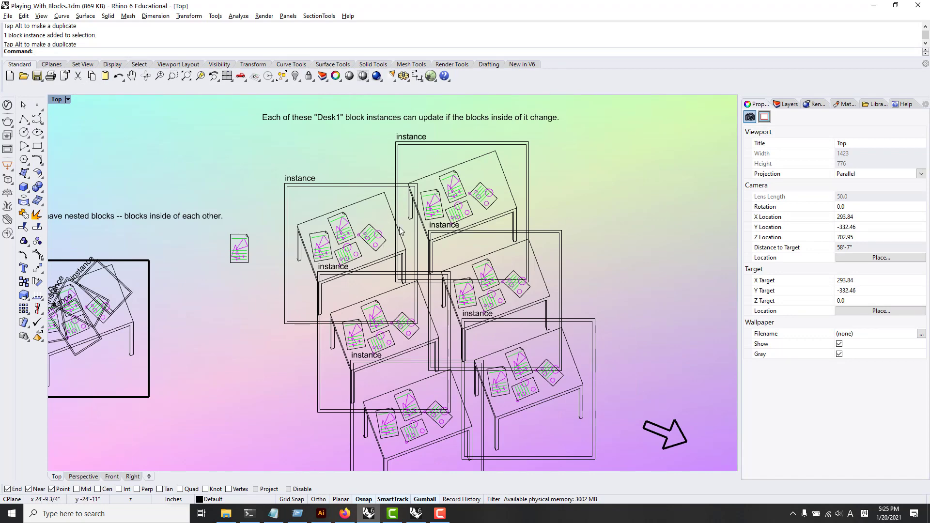
pyautogui.scroll(5, 332, 310)
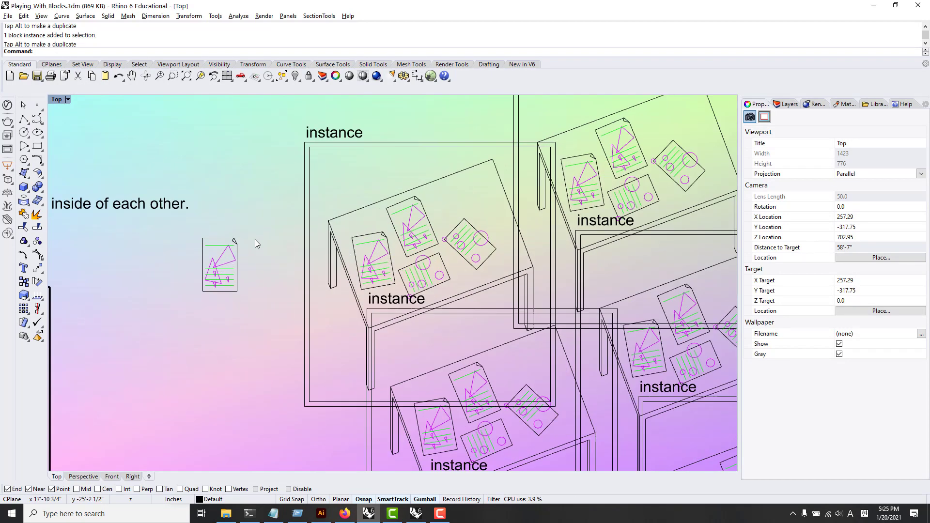
pyautogui.scroll(3, 198, 268)
pyautogui.doubleClick(214, 269)
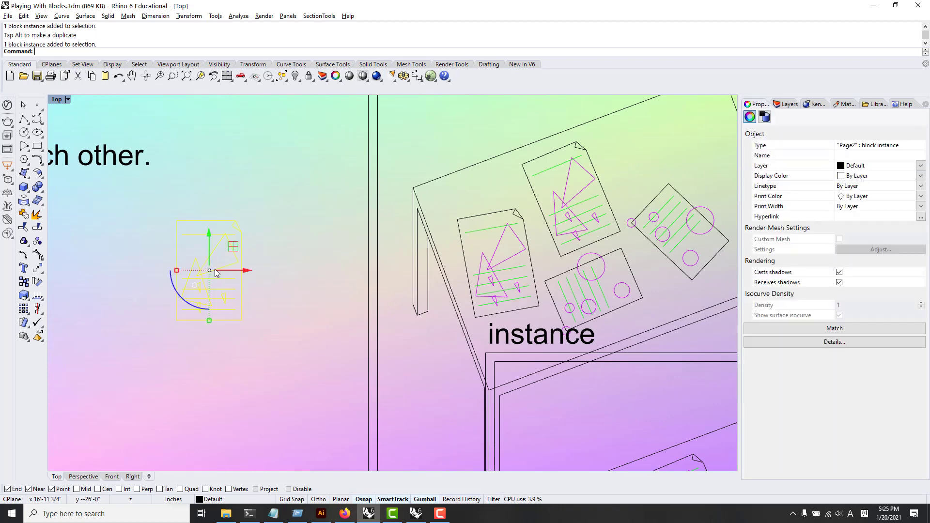
pyautogui.click(219, 271)
pyautogui.press('Delete')
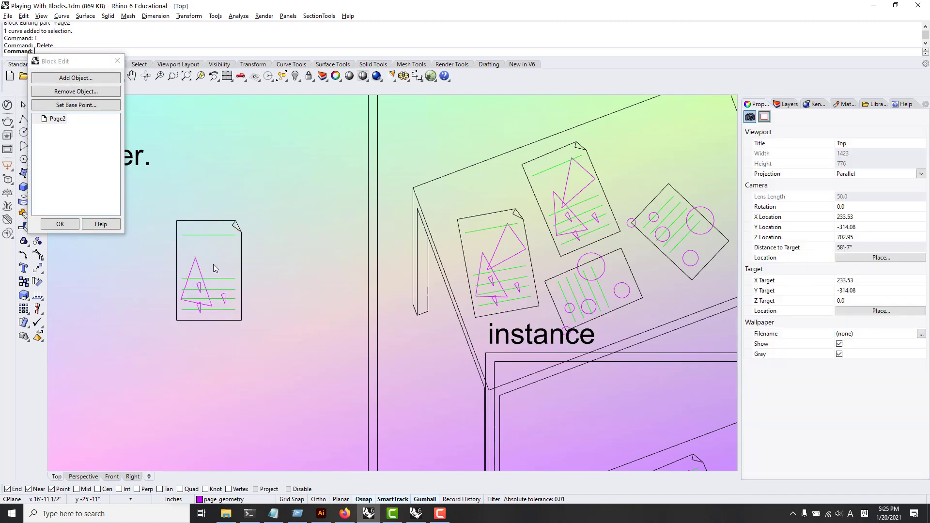
pyautogui.click(60, 224)
pyautogui.scroll(-4, 117, 235)
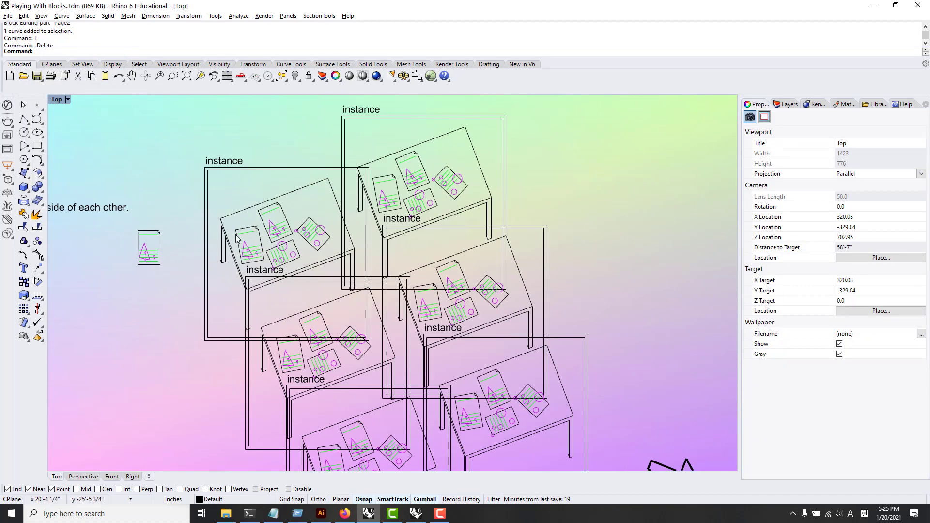
# - Inspect the table instances containing Page2, and compare the nested round-centred table block with its instance
pyautogui.scroll(-3, 436, 322)
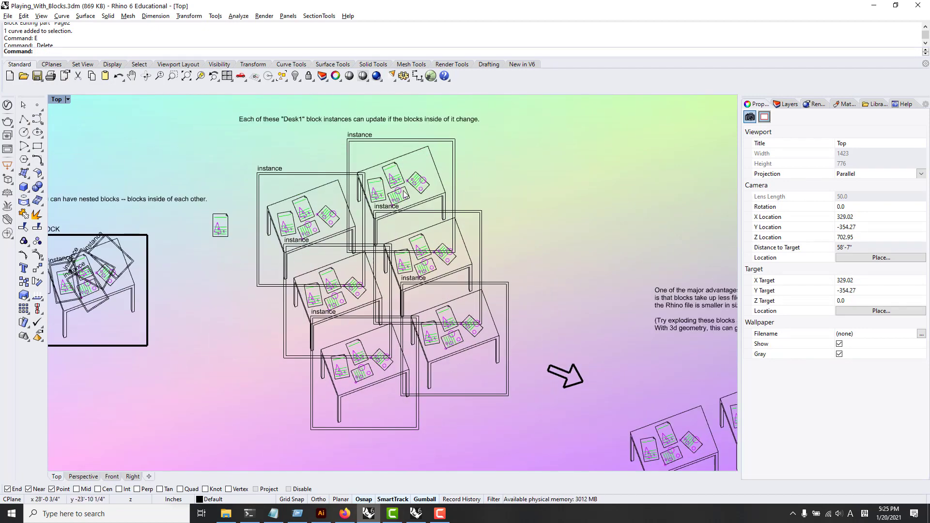
pyautogui.scroll(3, 360, 333)
pyautogui.click(153, 191)
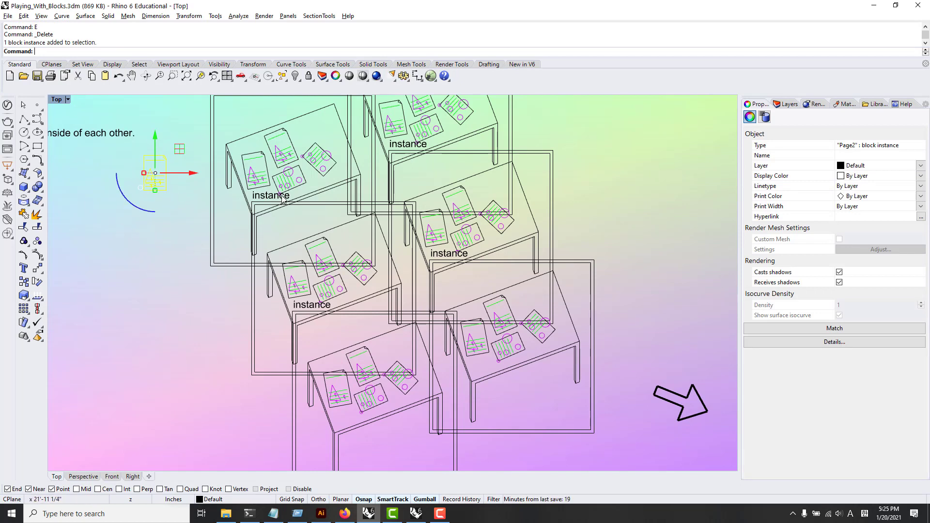
pyautogui.scroll(-14, 292, 223)
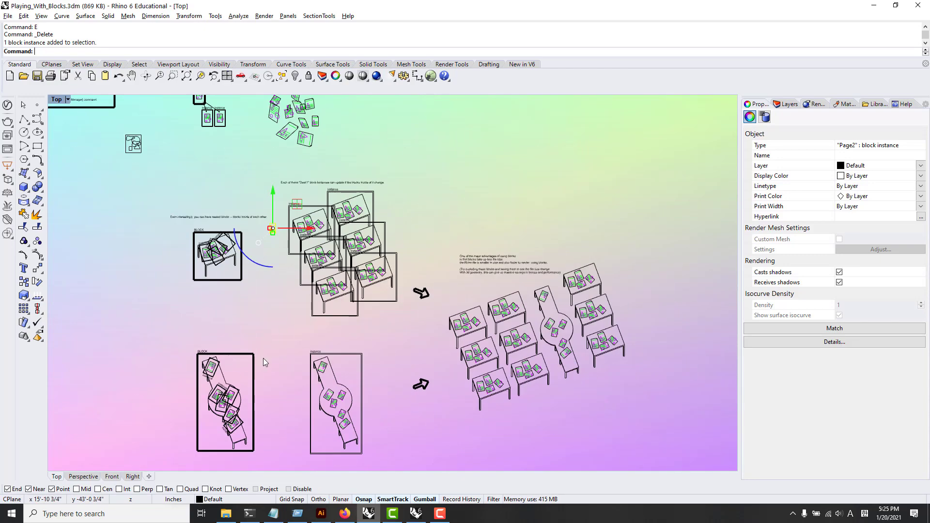
pyautogui.scroll(9, 237, 413)
pyautogui.moveTo(226, 399); pyautogui.dragTo(280, 278, button='right')
pyautogui.scroll(2, 268, 338)
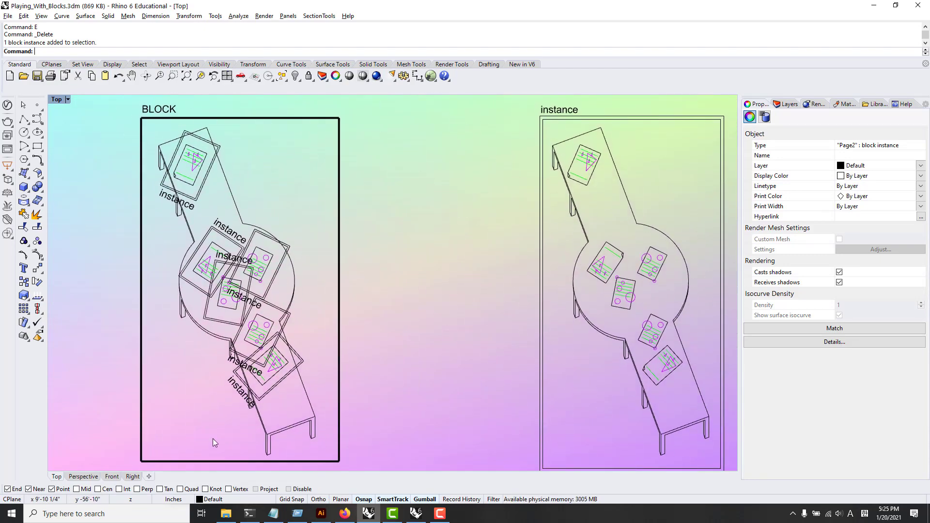
pyautogui.moveTo(437, 241); pyautogui.dragTo(270, 227, button='right')
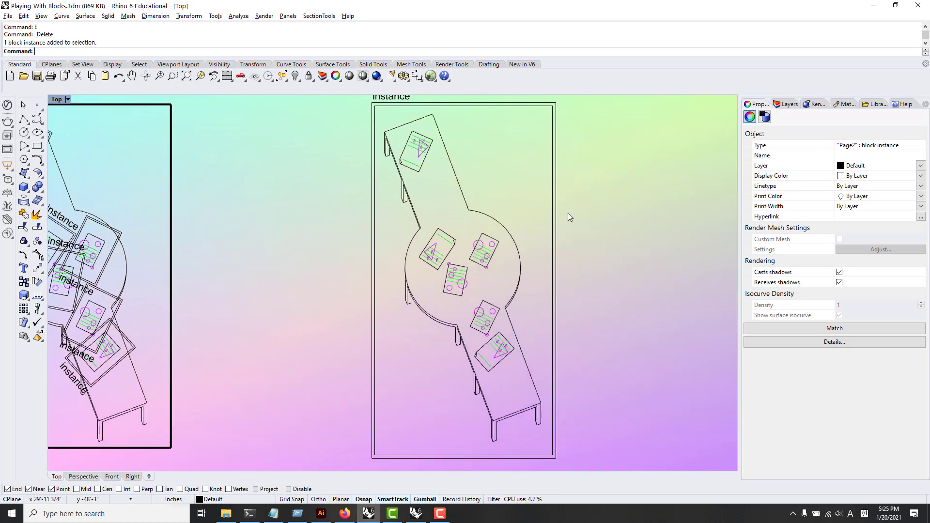
# - Review the large group of table instances and read the note about blocks and file size
pyautogui.moveTo(628, 175); pyautogui.dragTo(311, 309, button='right')
pyautogui.moveTo(448, 241); pyautogui.dragTo(216, 312, button='right')
pyautogui.moveTo(423, 231); pyautogui.dragTo(296, 286, button='right')
pyautogui.scroll(-6, 297, 286)
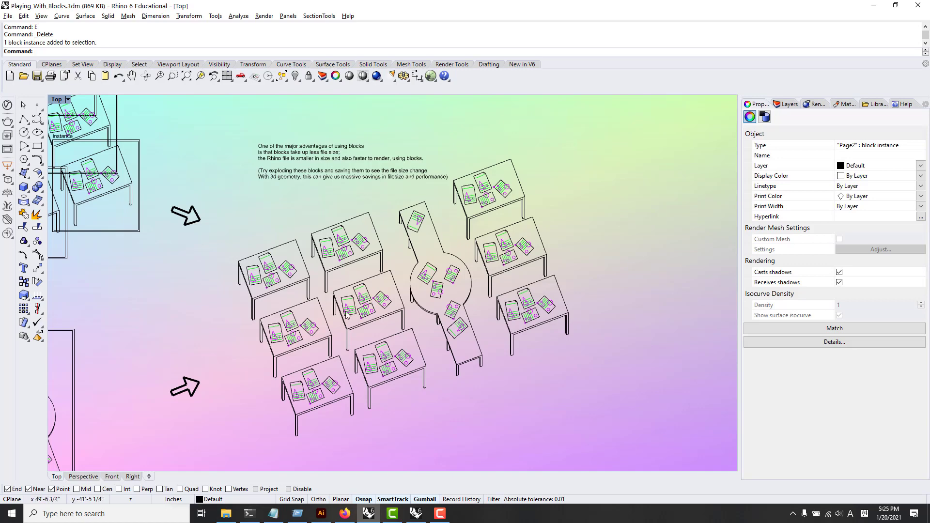
pyautogui.scroll(3, 371, 306)
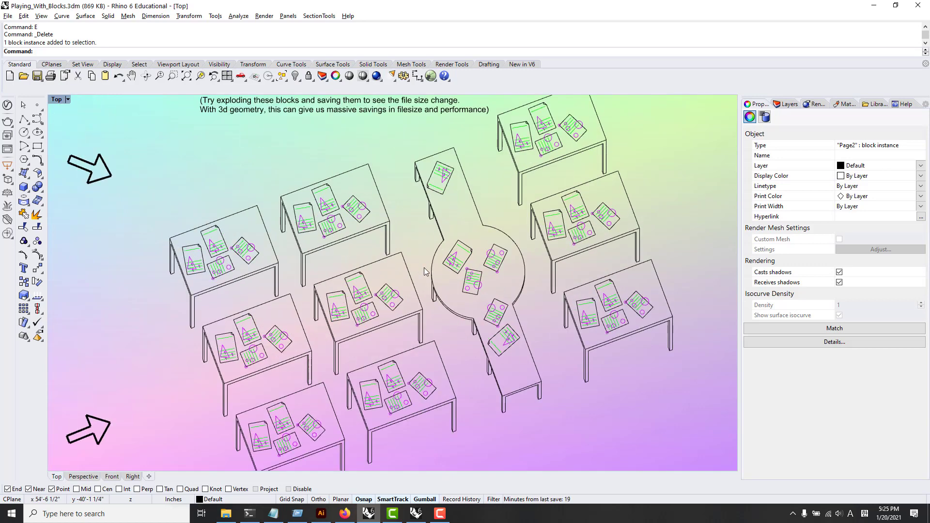
pyautogui.moveTo(371, 297); pyautogui.dragTo(389, 417, button='right')
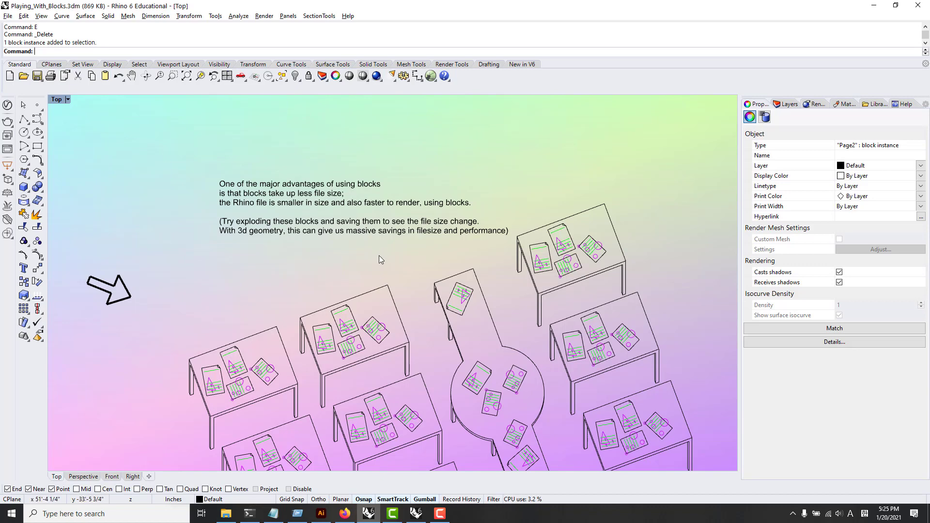
pyautogui.moveTo(427, 292); pyautogui.dragTo(420, 218, button='right')
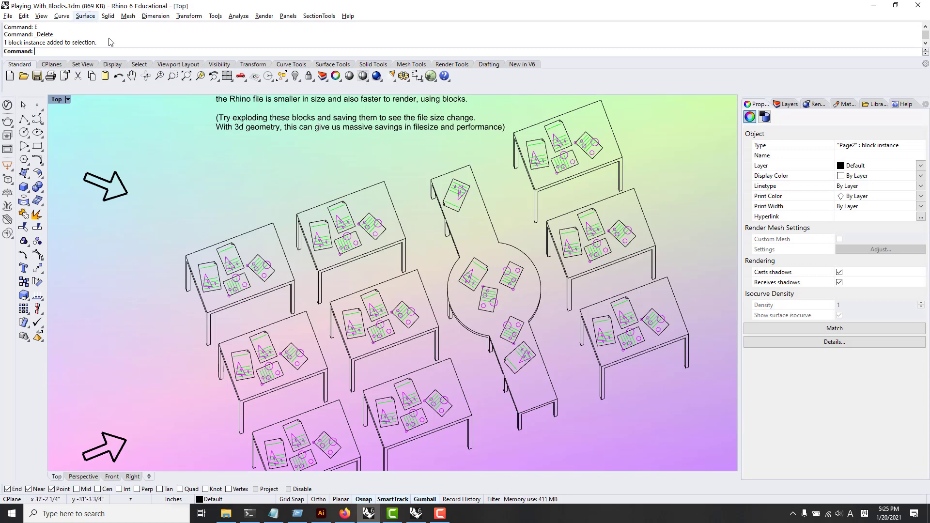
# - Explode all the table instances in the large group and check that the pages on them are still blocks
pyautogui.scroll(-2, 397, 337)
pyautogui.moveTo(561, 389); pyautogui.dragTo(275, 219)
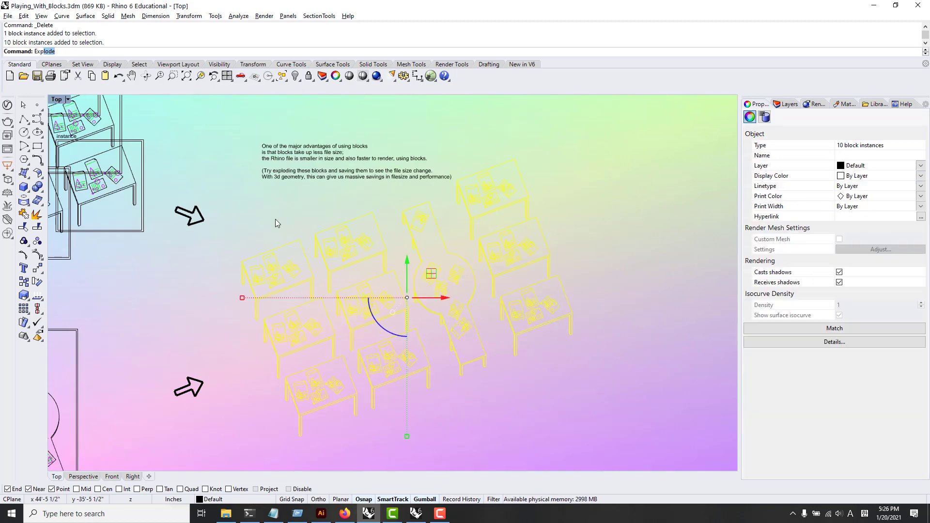
pyautogui.press('Return')
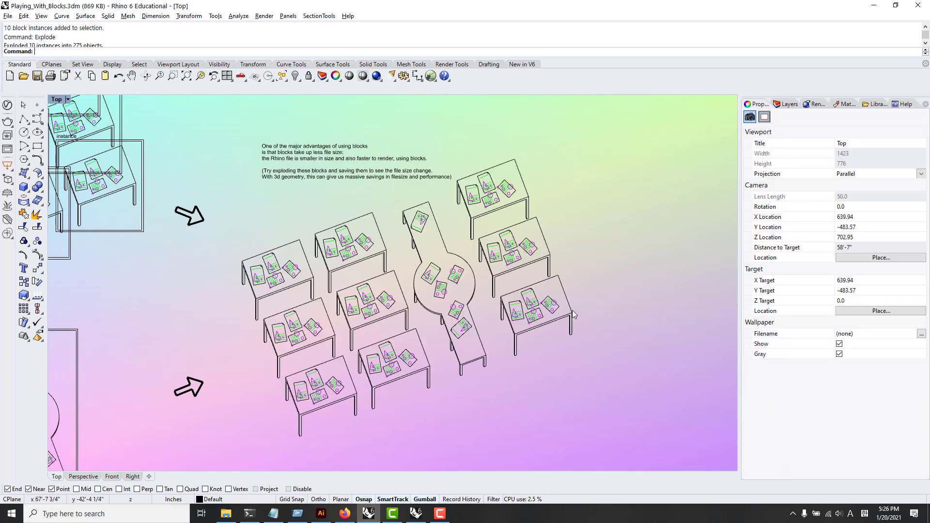
pyautogui.click(455, 273)
pyautogui.click(588, 227)
pyautogui.click(511, 246)
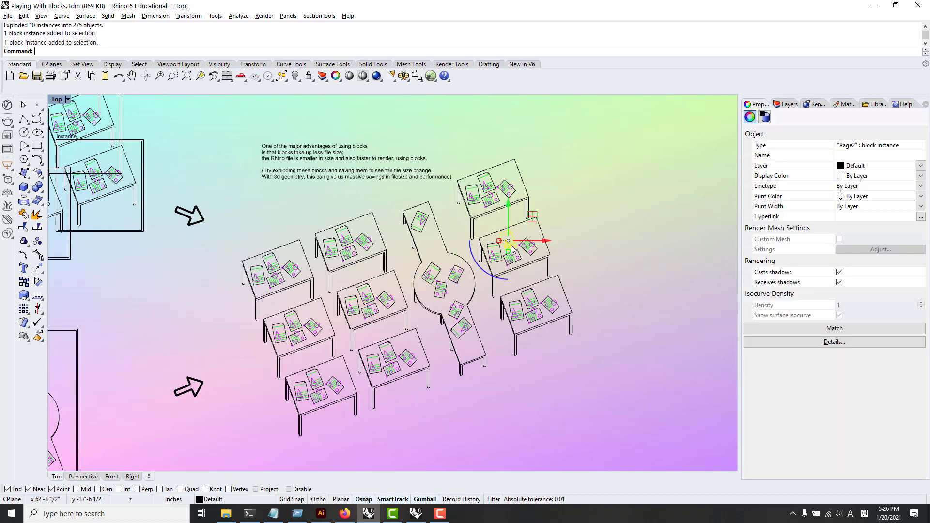
# - Explode the remaining page instances on the tables into loose curves and save the file
pyautogui.moveTo(606, 448); pyautogui.dragTo(252, 190)
pyautogui.write('Explode')
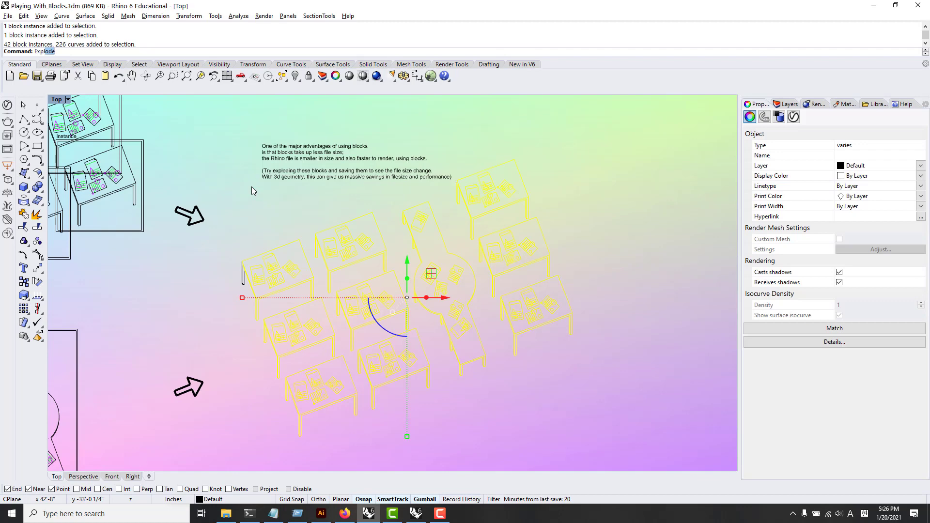
pyautogui.press('Return')
pyautogui.press('Escape')
pyautogui.hotkey('ctrl', 's')
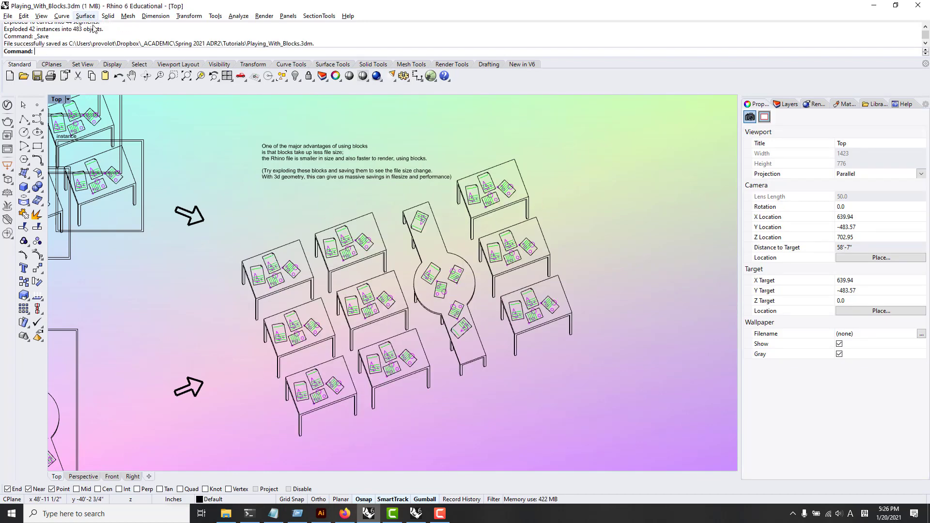
# - Undo the explosions of the page and table instances in the large group and save the file again
pyautogui.hotkey('ctrl', 'z')
pyautogui.hotkey('ctrl', 's')
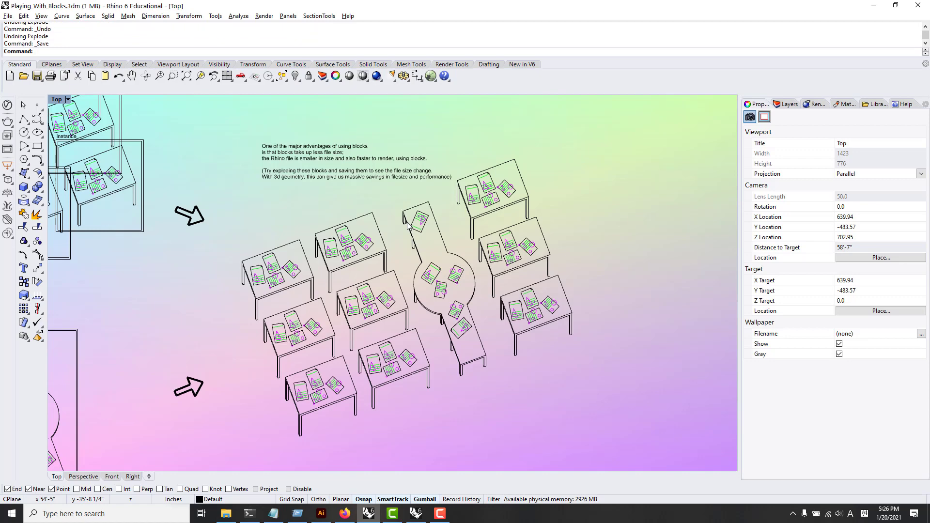
pyautogui.click(365, 251)
pyautogui.press('Escape')
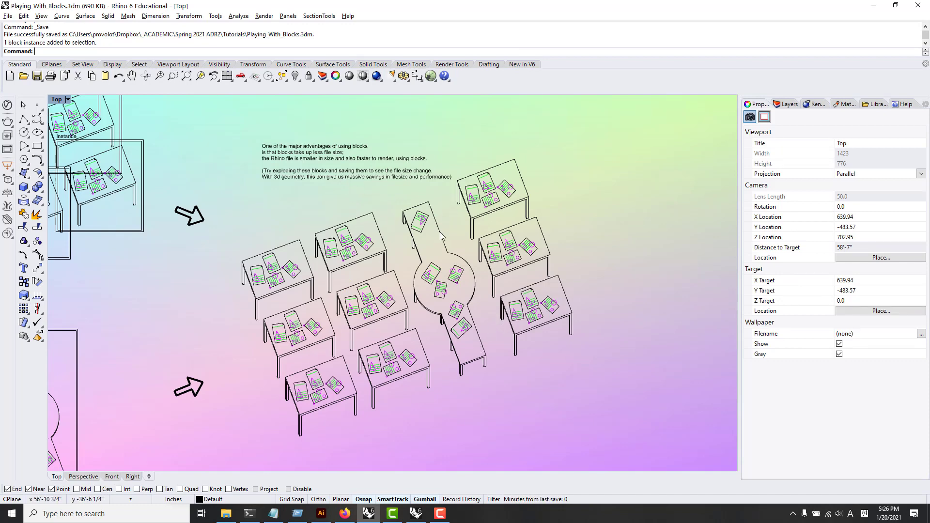
# - Check that the restored tables in the large group select as block instances again
pyautogui.scroll(4, 434, 199)
pyautogui.scroll(-4, 434, 200)
pyautogui.scroll(5, 490, 305)
pyautogui.click(458, 283)
pyautogui.scroll(-5, 446, 275)
pyautogui.click(581, 365)
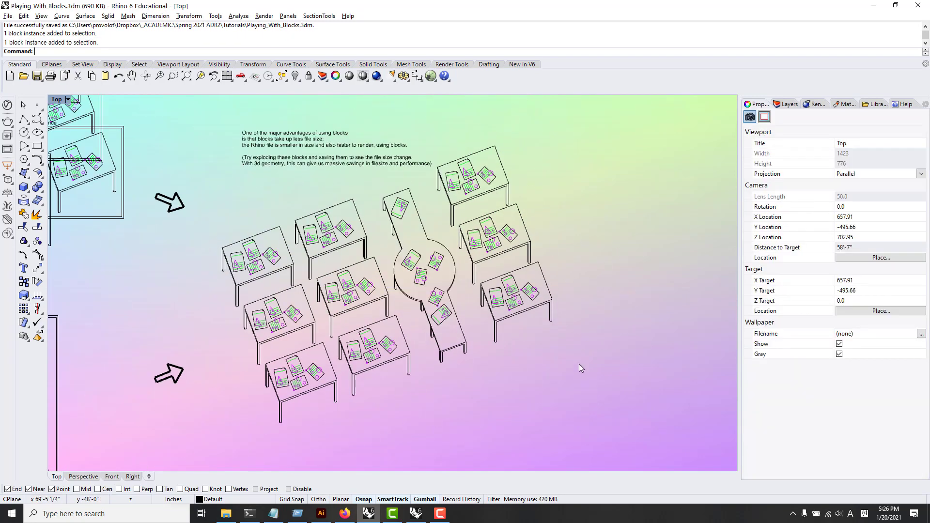
# - Define a block named Classroom1 from all ten table instances, with its base point at the lowest table's leg end
pyautogui.moveTo(475, 267); pyautogui.dragTo(403, 271, button='right')
pyautogui.moveTo(558, 429); pyautogui.dragTo(191, 203)
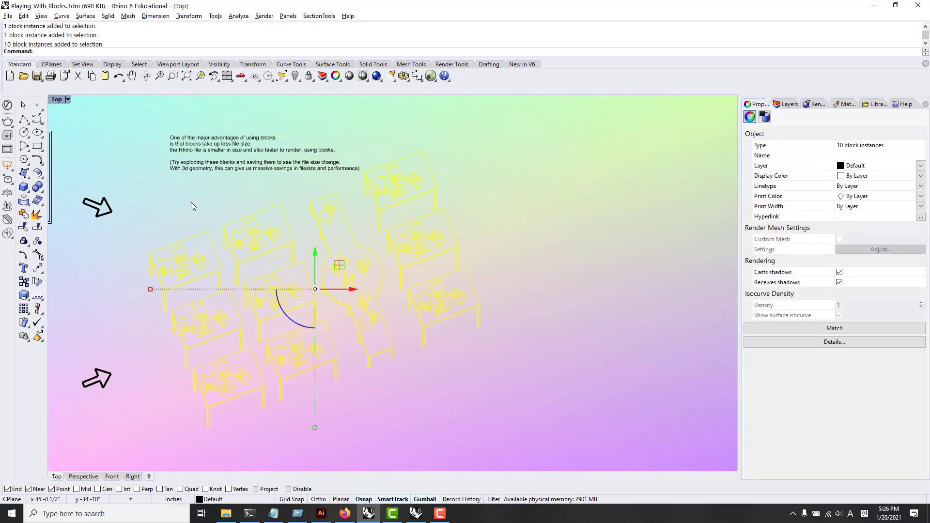
pyautogui.write('lock')
pyautogui.press('Return')
pyautogui.click(208, 430)
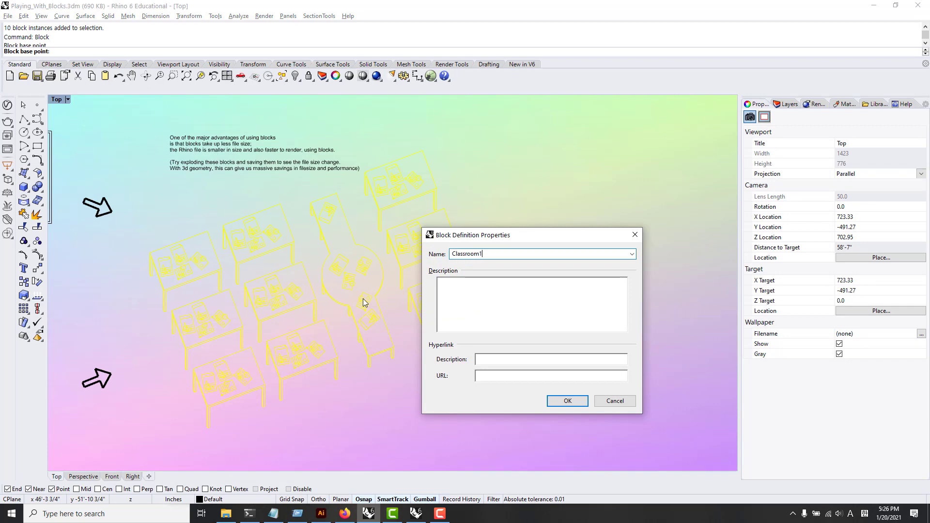
pyautogui.click(567, 401)
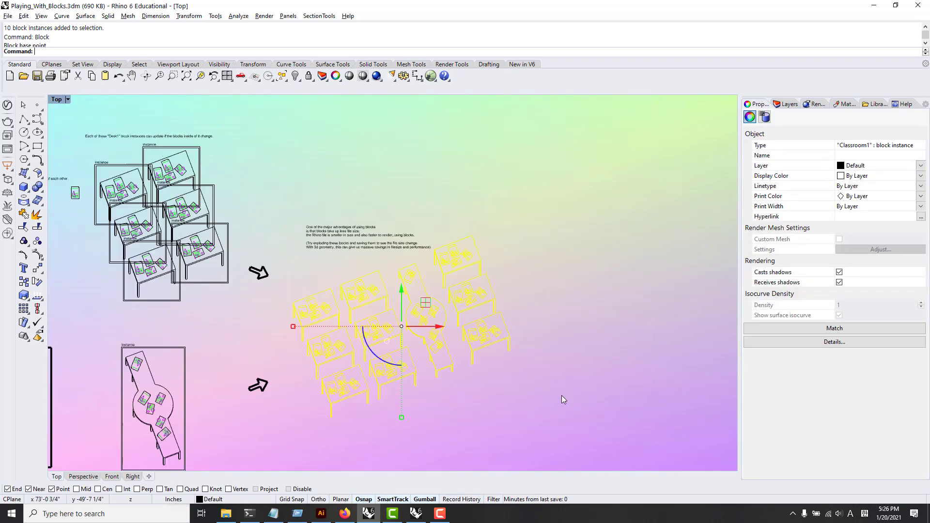
# - Copy the Classroom1 instance from its lowest leg end to a spot about 23'-7" away, directly right of the original
pyautogui.press('Escape')
pyautogui.write('c')
pyautogui.press('Return')
pyautogui.click(260, 290)
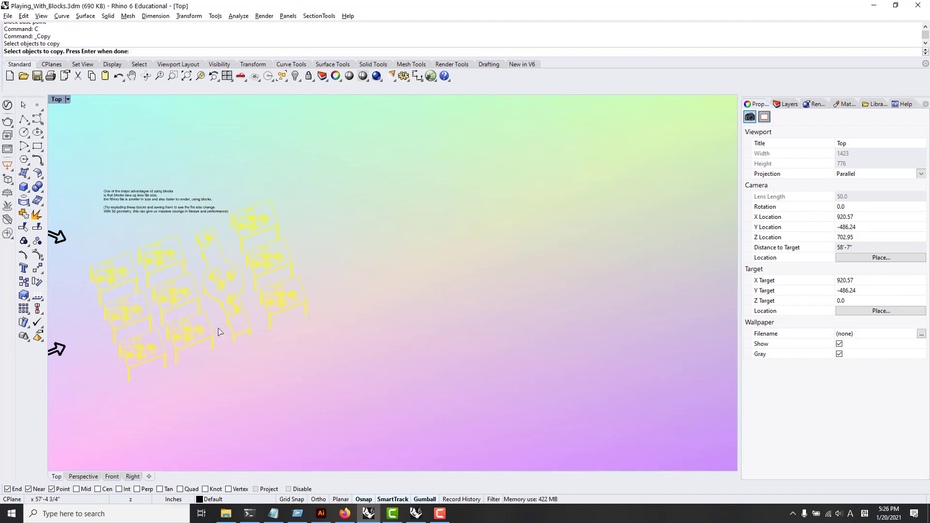
pyautogui.press('Return')
pyautogui.click(130, 380)
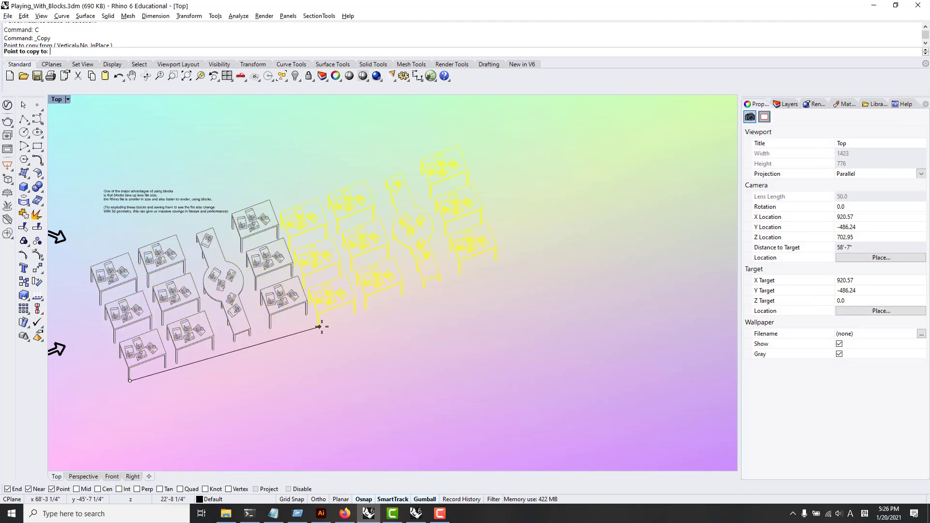
pyautogui.click(322, 310)
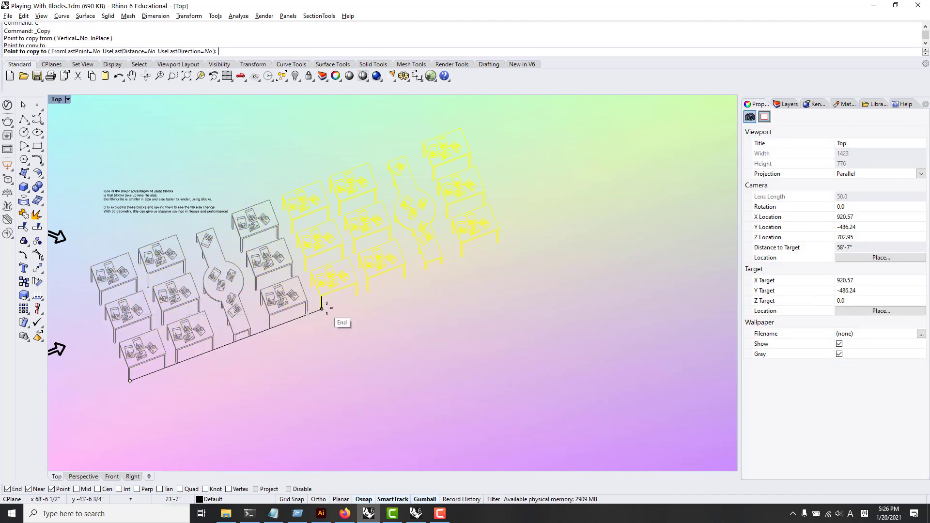
pyautogui.press('Return')
# - Copy both Classroom1 instances from their upper right table corner to form a second row directly below
pyautogui.moveTo(378, 336); pyautogui.dragTo(330, 282)
pyautogui.write('c')
pyautogui.press('Return')
pyautogui.click(461, 128)
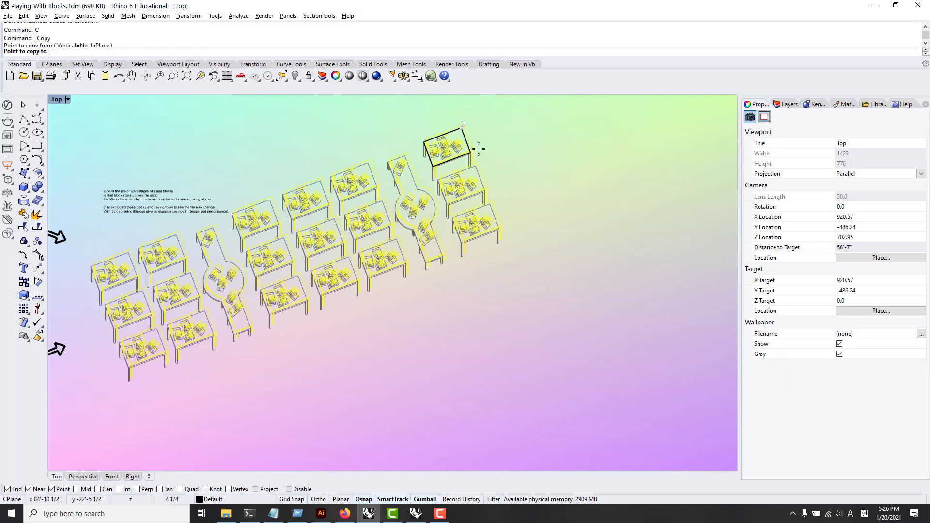
pyautogui.click(500, 218)
pyautogui.press('Return')
pyautogui.scroll(-5, 512, 257)
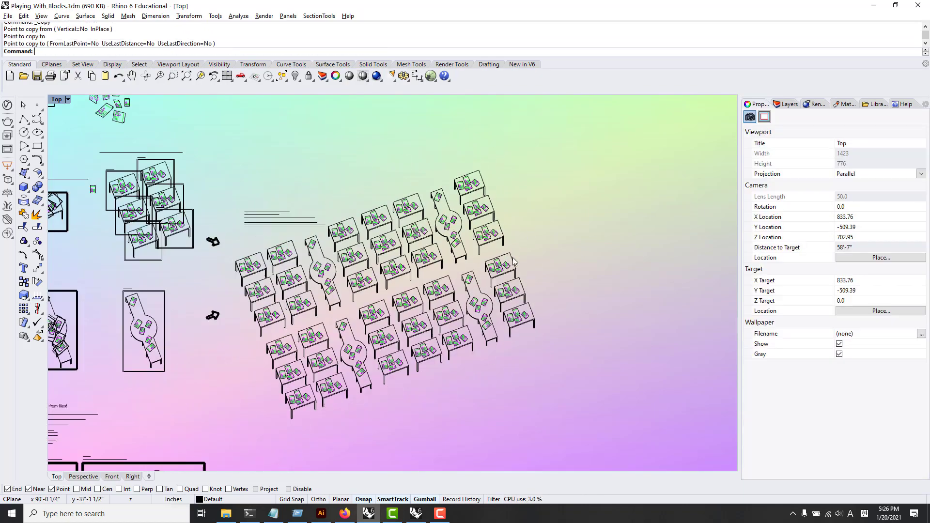
# - Copy the four Classroom1 instances about 47' up and to the right, continuing both slanted rows
pyautogui.moveTo(568, 357); pyautogui.dragTo(325, 246)
pyautogui.scroll(6, 322, 250)
pyautogui.write('c')
pyautogui.press('Return')
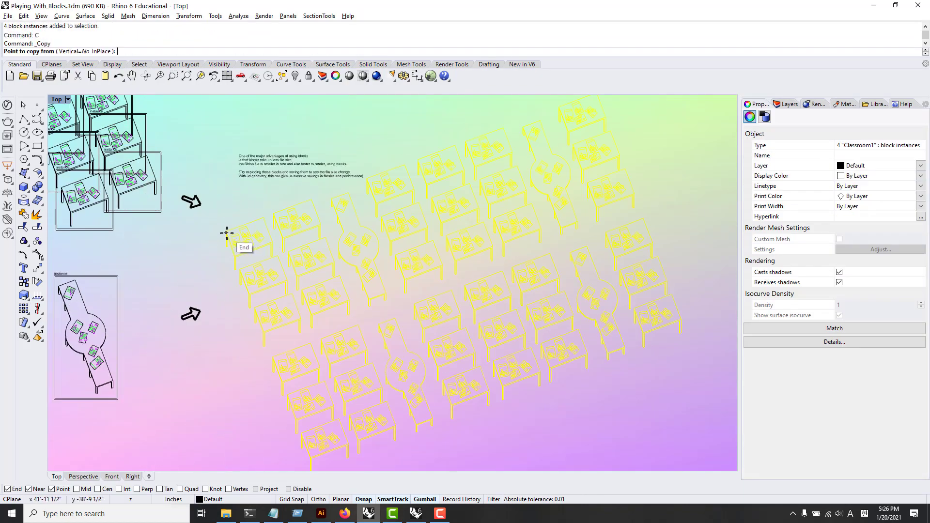
pyautogui.click(226, 233)
pyautogui.moveTo(401, 212); pyautogui.dragTo(295, 356, button='right')
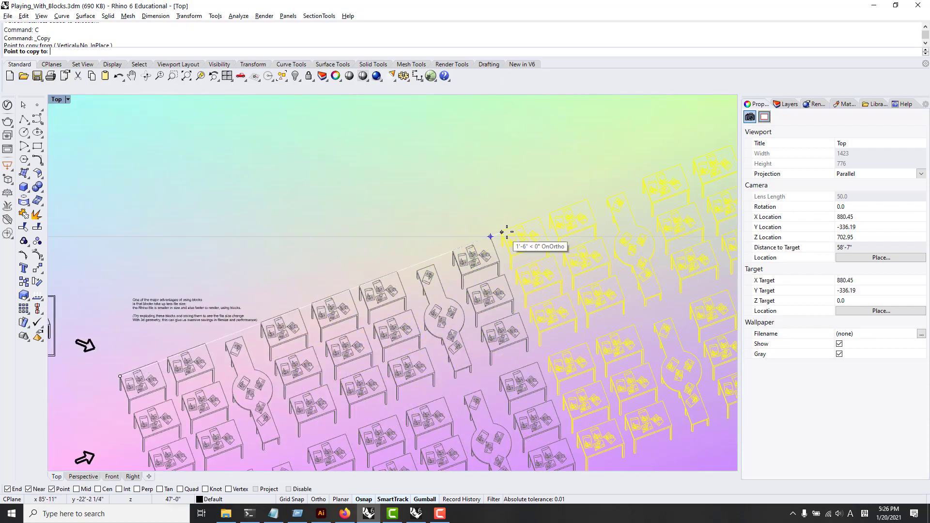
pyautogui.click(508, 231)
pyautogui.press('Escape')
pyautogui.scroll(-6, 508, 231)
pyautogui.moveTo(538, 269); pyautogui.dragTo(424, 253, button='right')
pyautogui.scroll(8, 451, 254)
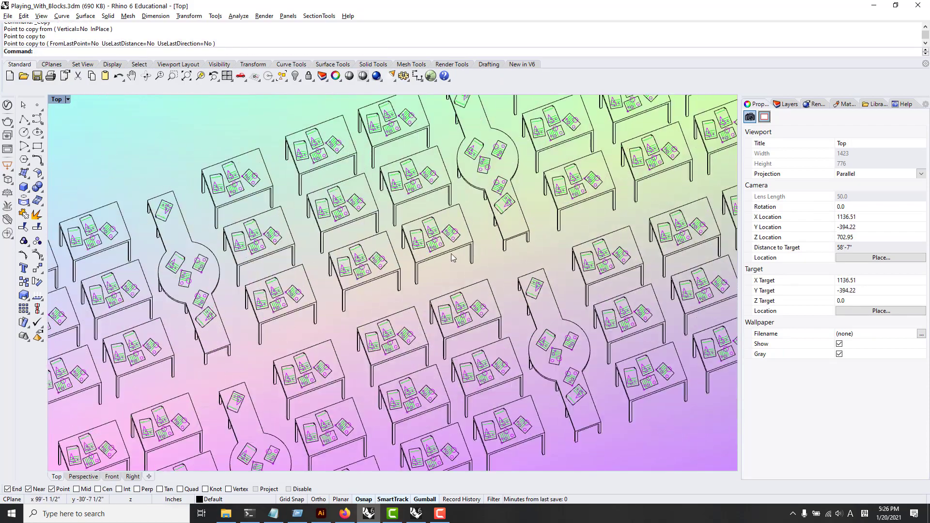
pyautogui.scroll(-6, 451, 253)
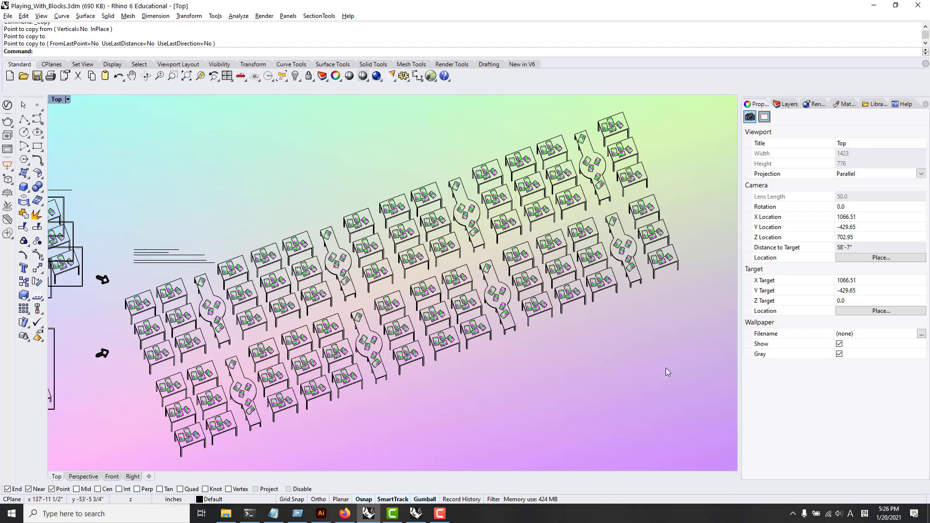
# - Copy all eight Classroom1 instances about 27'-10" downward to add two more rows below the existing ones
pyautogui.moveTo(672, 382); pyautogui.dragTo(357, 166)
pyautogui.keyDown('shift'); pyautogui.click(187, 304); pyautogui.keyUp('shift')
pyautogui.keyDown('shift'); pyautogui.click(233, 394); pyautogui.keyUp('shift')
pyautogui.write('c')
pyautogui.press('Return')
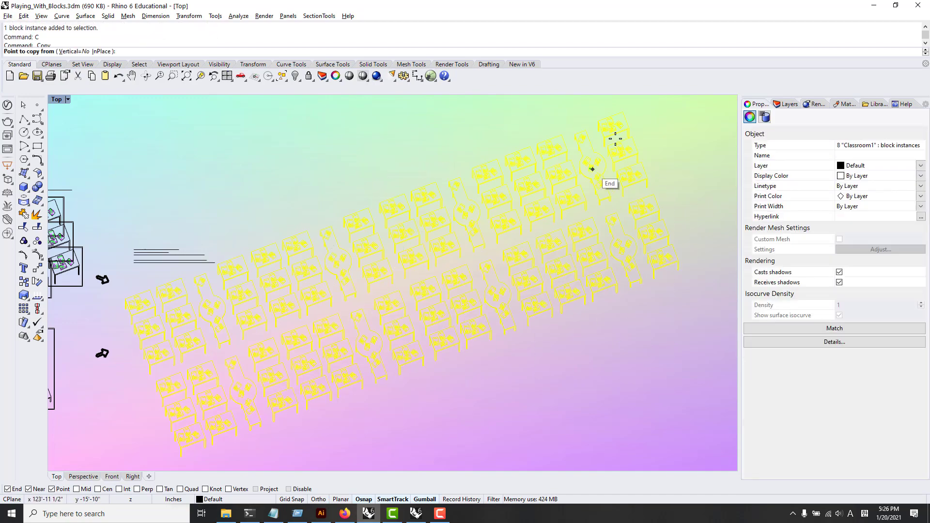
pyautogui.click(622, 112)
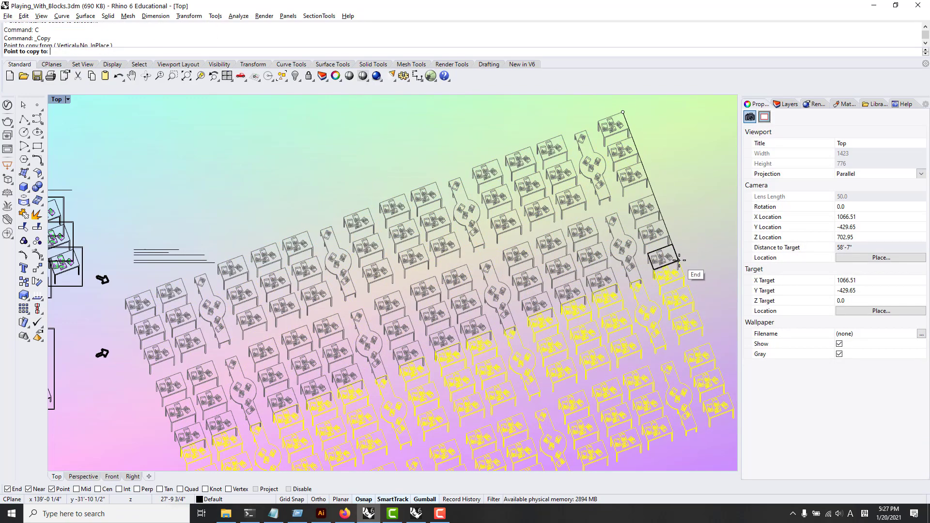
pyautogui.click(678, 260)
pyautogui.press('Return')
pyautogui.moveTo(658, 302); pyautogui.dragTo(559, 235, button='right')
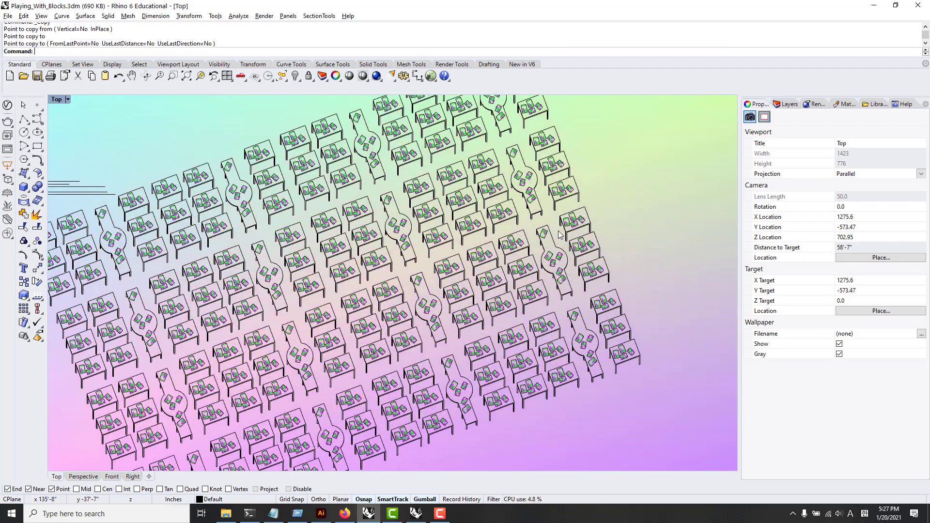
# - Select one Classroom1 instance near the right edge of the array and examine its tables up close
pyautogui.scroll(-1, 560, 235)
pyautogui.click(519, 286)
pyautogui.scroll(4, 520, 287)
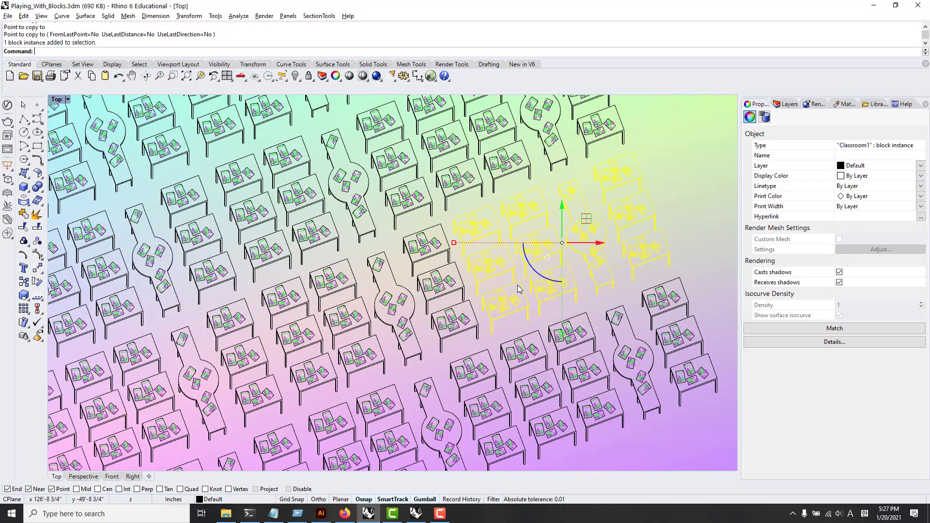
pyautogui.scroll(3, 521, 285)
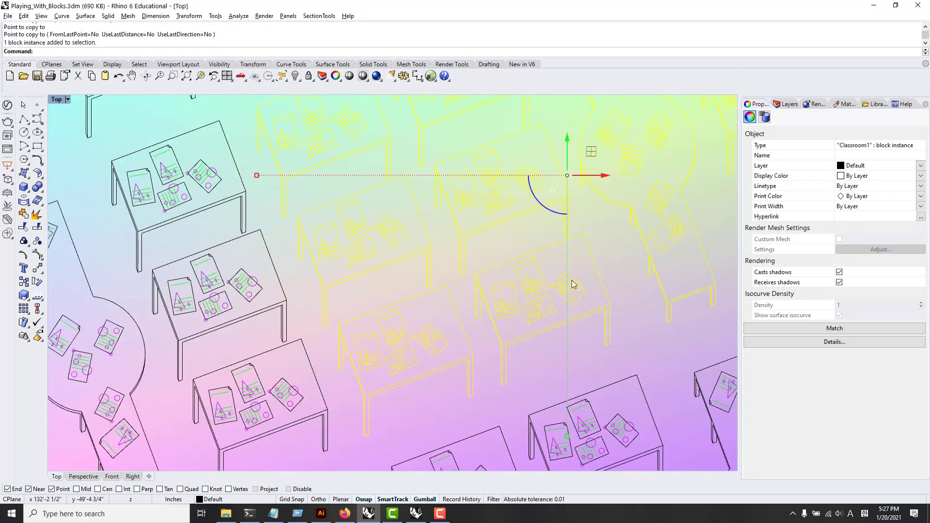
pyautogui.scroll(-4, 558, 315)
pyautogui.scroll(2, 512, 295)
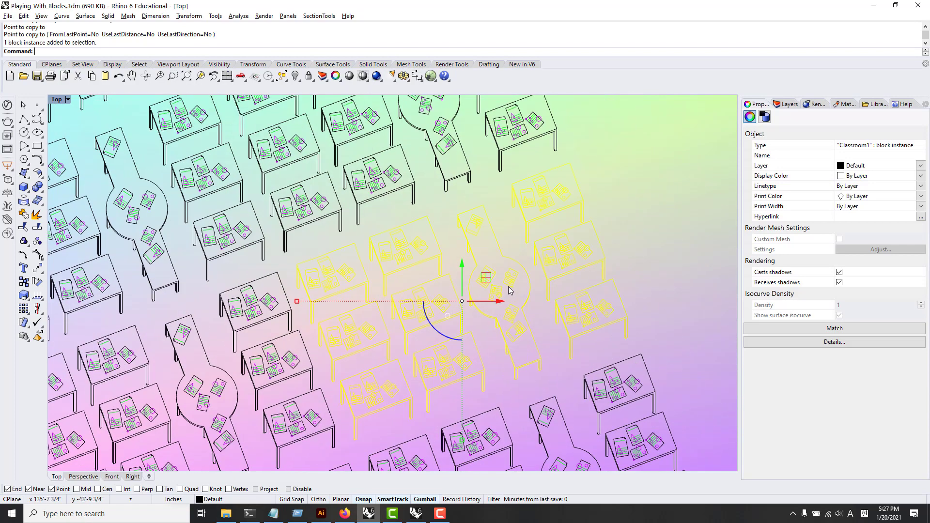
# - Open the Classroom1 block for editing, review its hierarchy of nested table and page blocks, and close the editor
pyautogui.doubleClick(508, 289)
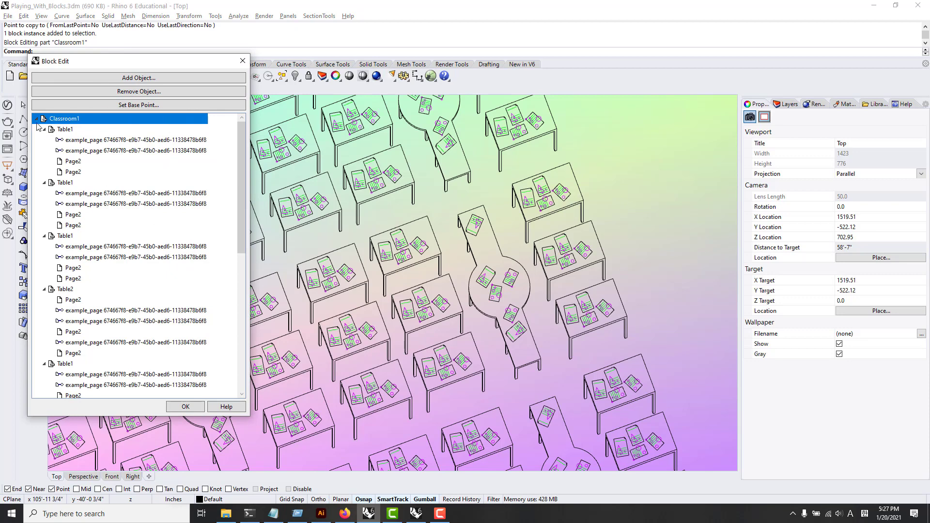
pyautogui.click(37, 118)
pyautogui.click(37, 119)
pyautogui.click(45, 129)
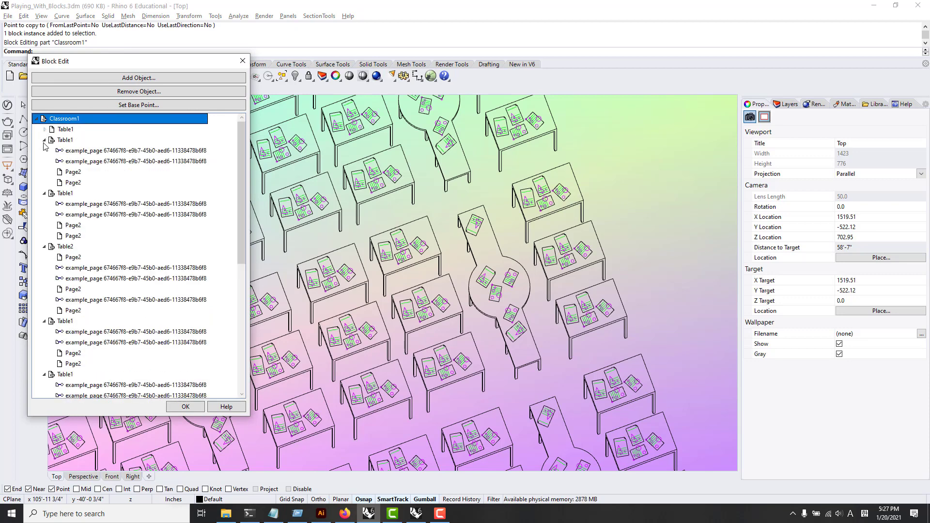
pyautogui.click(44, 140)
pyautogui.click(45, 139)
pyautogui.click(44, 128)
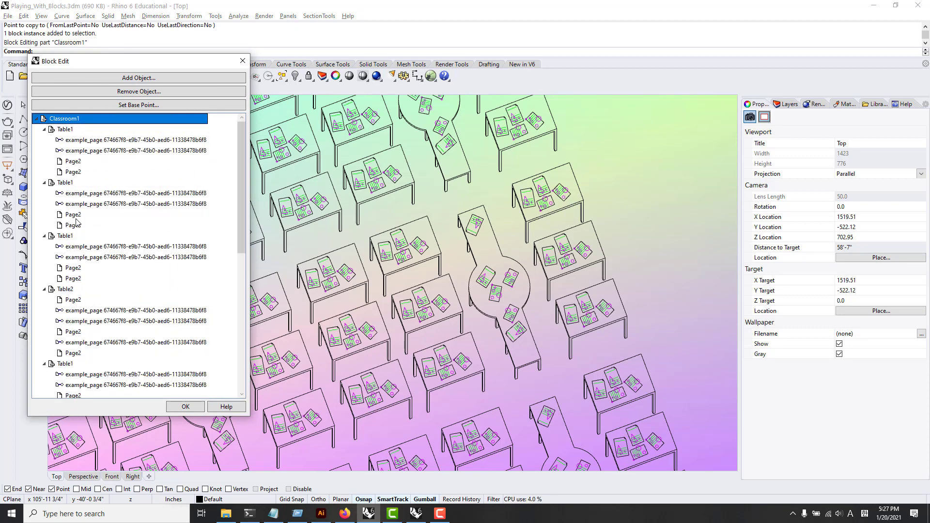
pyautogui.click(199, 408)
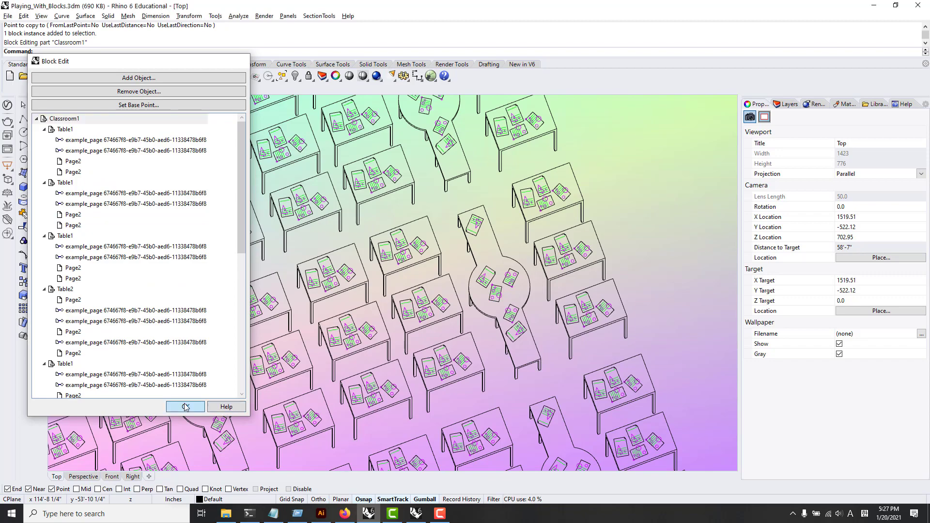
# - Edit the Classroom1 block to delete the middle table in its leftmost column, and accept the change
pyautogui.doubleClick(414, 261)
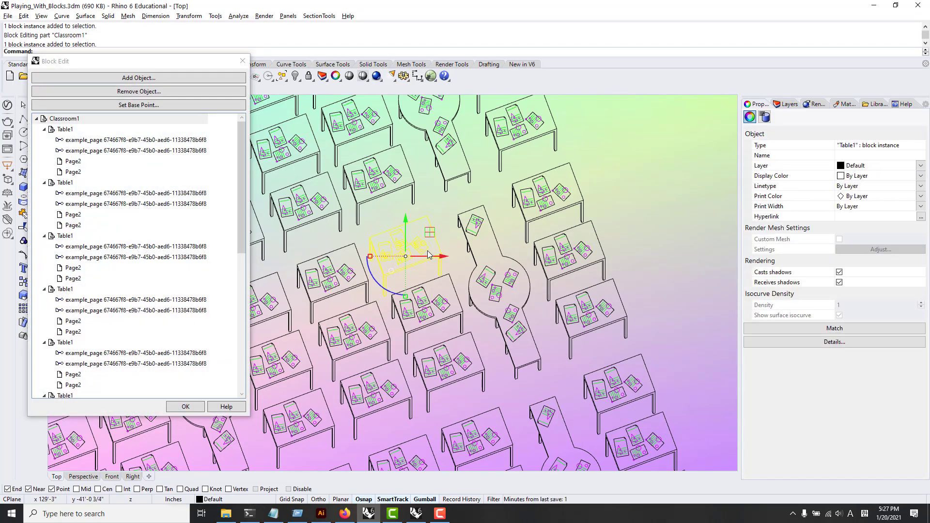
pyautogui.click(379, 341)
pyautogui.write('e')
pyautogui.press('Return')
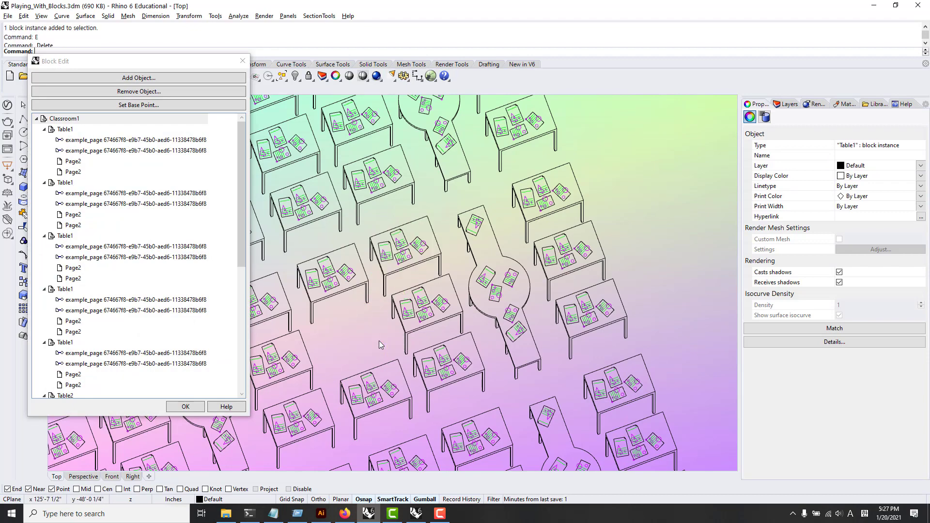
pyautogui.scroll(-7, 380, 344)
pyautogui.moveTo(379, 344); pyautogui.dragTo(479, 285, button='right')
pyautogui.click(186, 407)
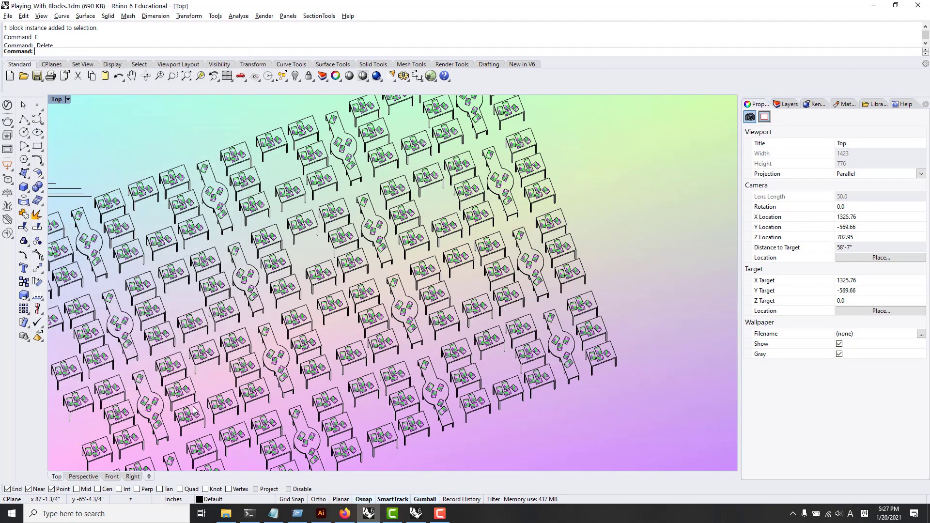
# - Edit the Classroom1 block again to delete the lowest table in its second column, and accept the change
pyautogui.click(555, 280)
pyautogui.scroll(6, 543, 285)
pyautogui.doubleClick(529, 237)
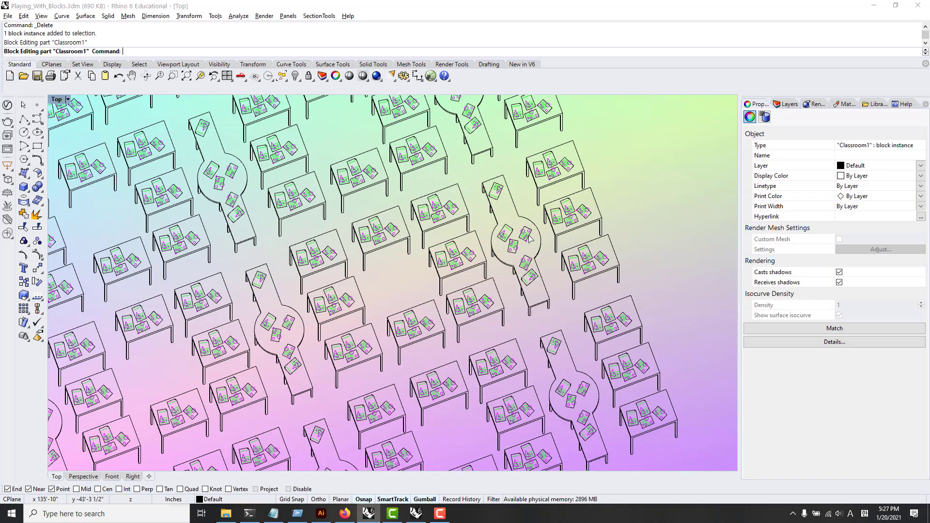
pyautogui.click(490, 308)
pyautogui.write('e')
pyautogui.press('Return')
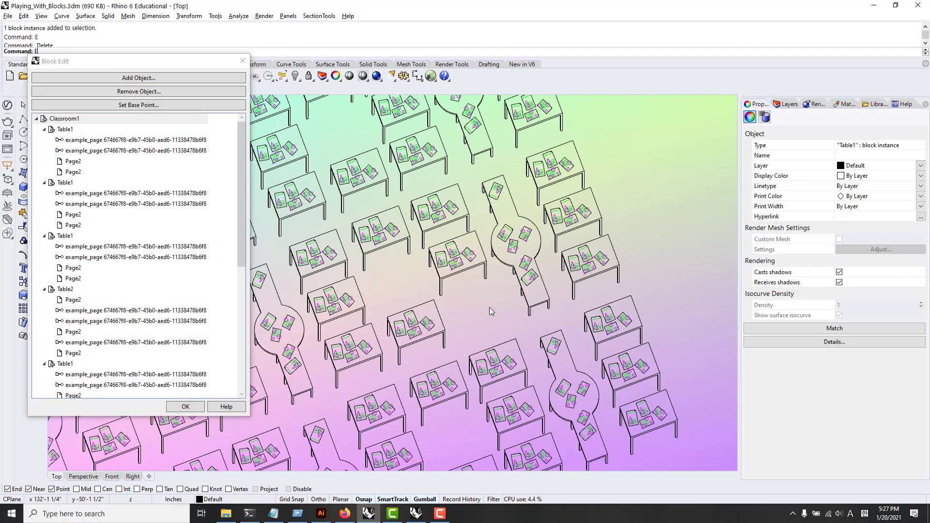
pyautogui.click(186, 407)
# - Open the framed Table2 instance for block editing and move the Block Edit window clear of the table
pyautogui.scroll(-6, 472, 312)
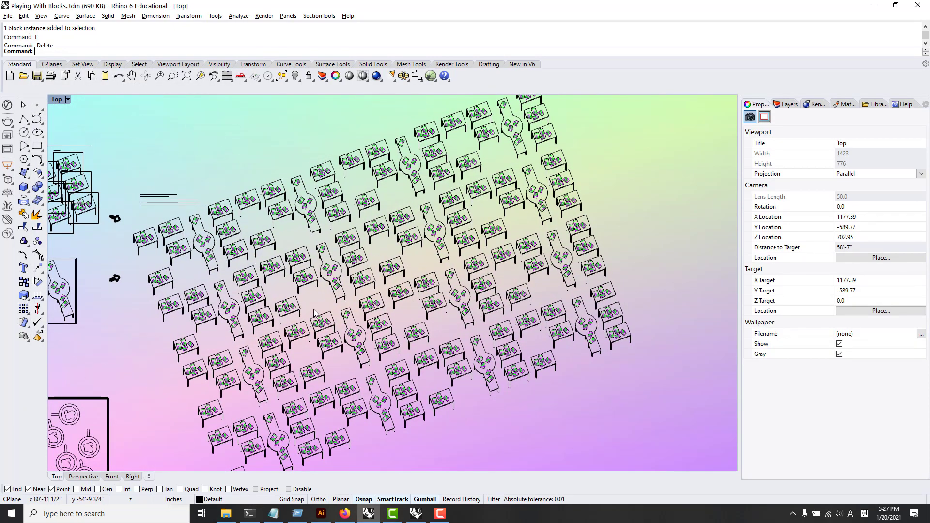
pyautogui.scroll(8, 523, 257)
pyautogui.scroll(-6, 380, 330)
pyautogui.moveTo(210, 331); pyautogui.dragTo(510, 312, button='right')
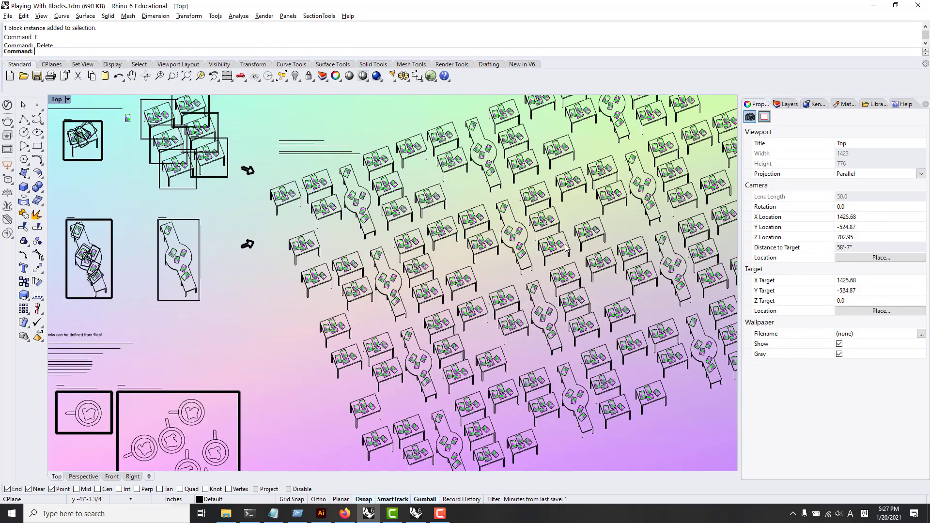
pyautogui.doubleClick(176, 265)
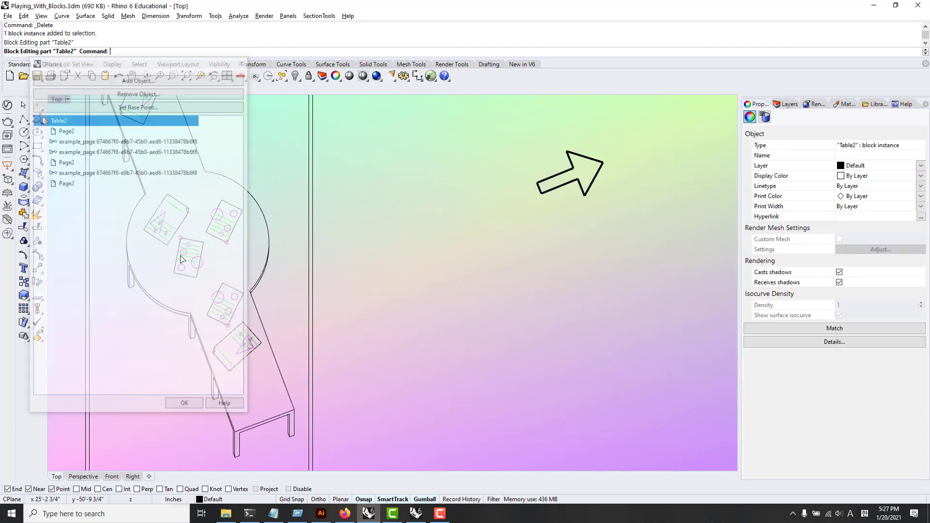
pyautogui.moveTo(195, 61); pyautogui.dragTo(580, 136)
pyautogui.moveTo(190, 264); pyautogui.dragTo(234, 310, button='right')
# - Delete the three pages on Table2's round centre and the page just below them
pyautogui.moveTo(253, 285); pyautogui.dragTo(213, 256)
pyautogui.write('e')
pyautogui.press('space')
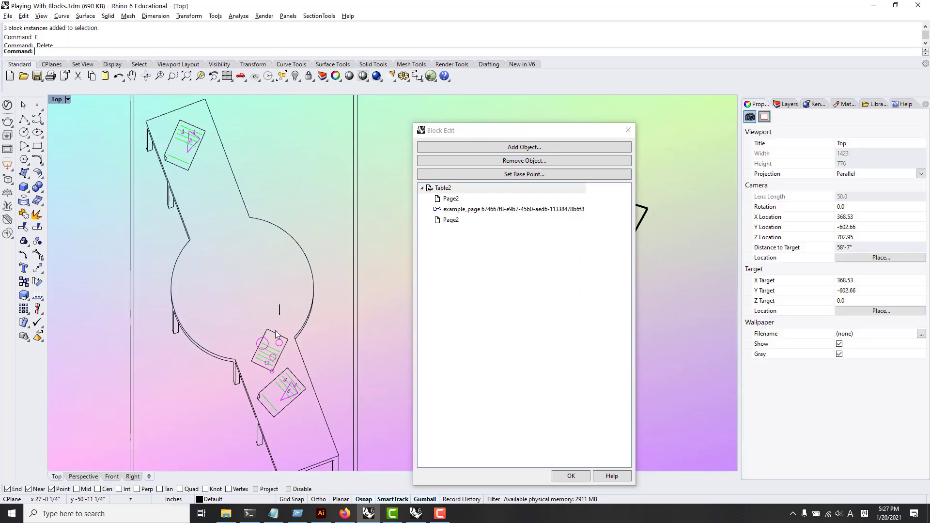
pyautogui.click(271, 351)
pyautogui.write('e')
pyautogui.press('space')
pyautogui.press('space')
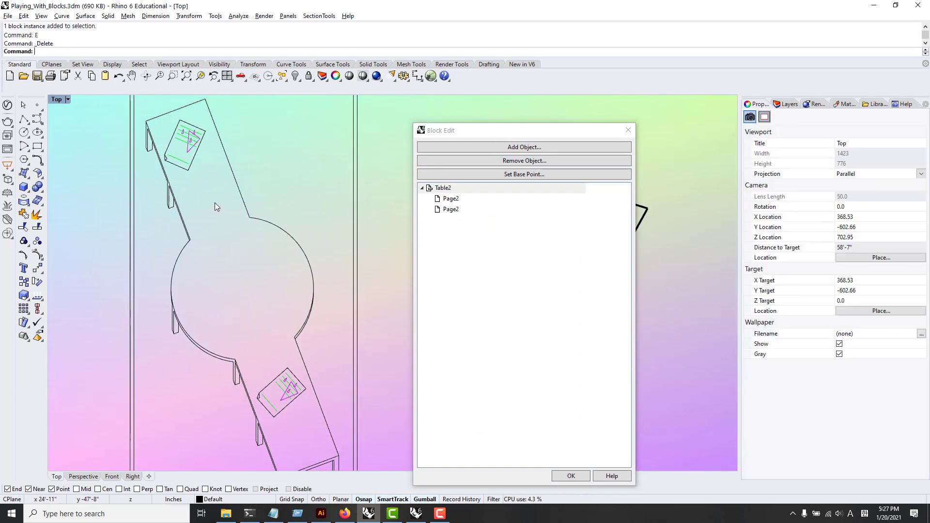
# - Accept the Table2 block edit and check the round tables in the Classroom1 copies, including the upper corner instance
pyautogui.click(572, 475)
pyautogui.scroll(-3, 202, 293)
pyautogui.scroll(3, 231, 200)
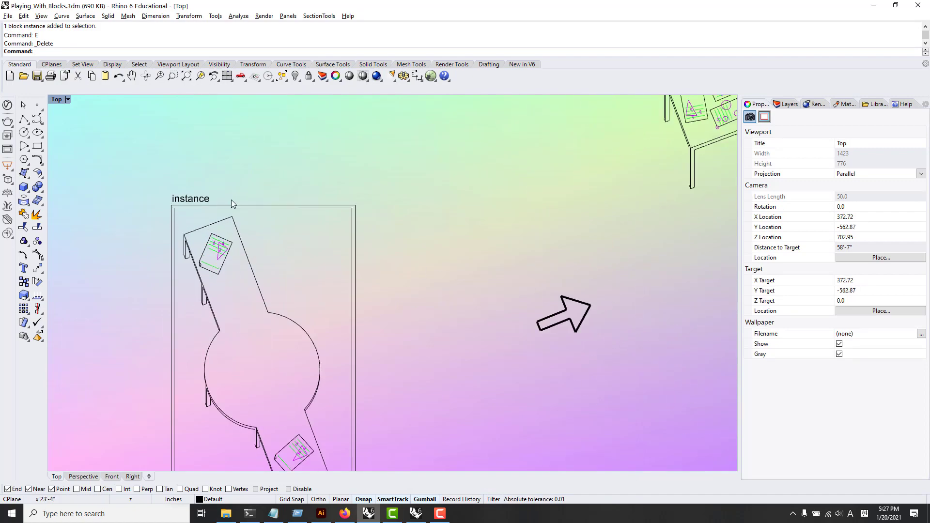
pyautogui.scroll(-8, 532, 282)
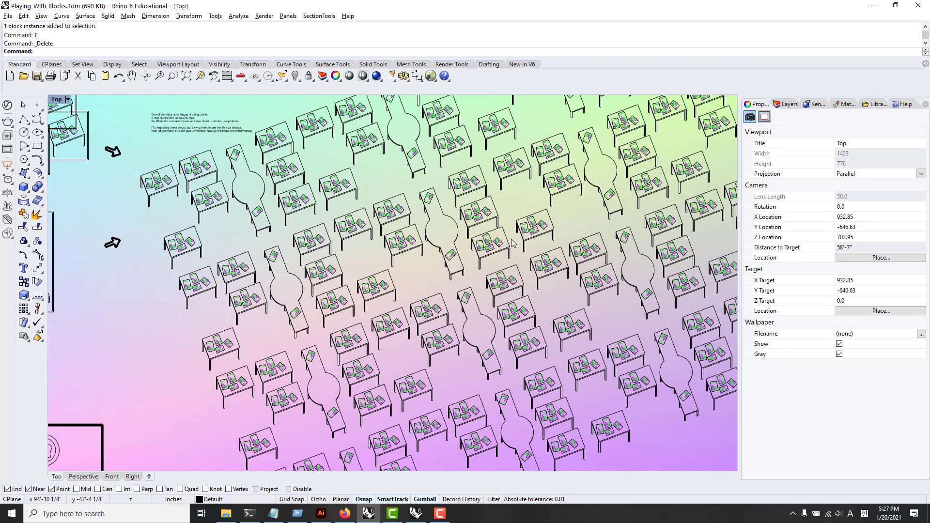
pyautogui.scroll(-3, 513, 243)
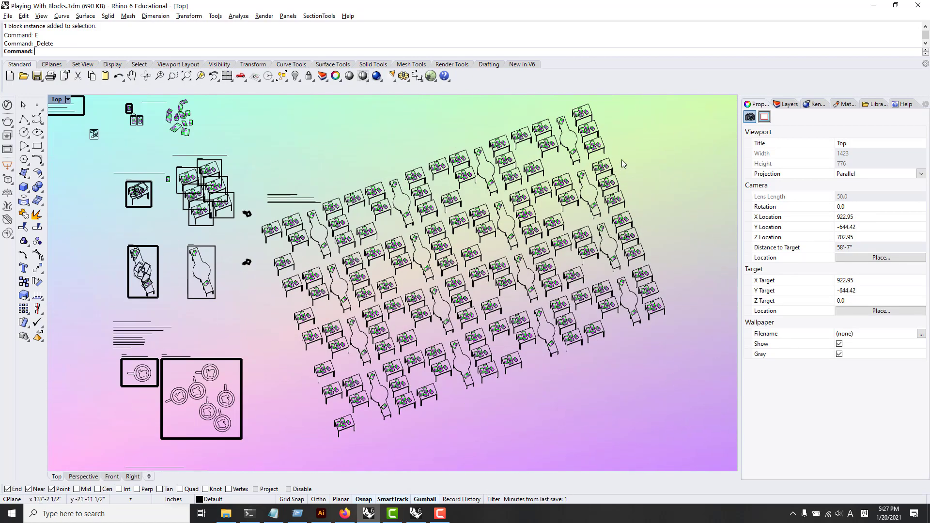
pyautogui.click(599, 150)
pyautogui.scroll(3, 591, 142)
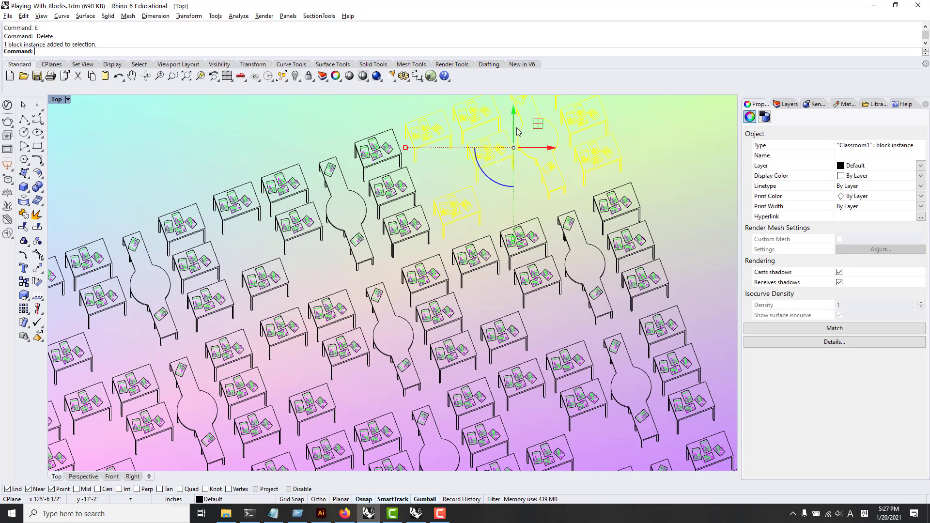
pyautogui.scroll(-9, 549, 218)
pyautogui.scroll(3, 504, 363)
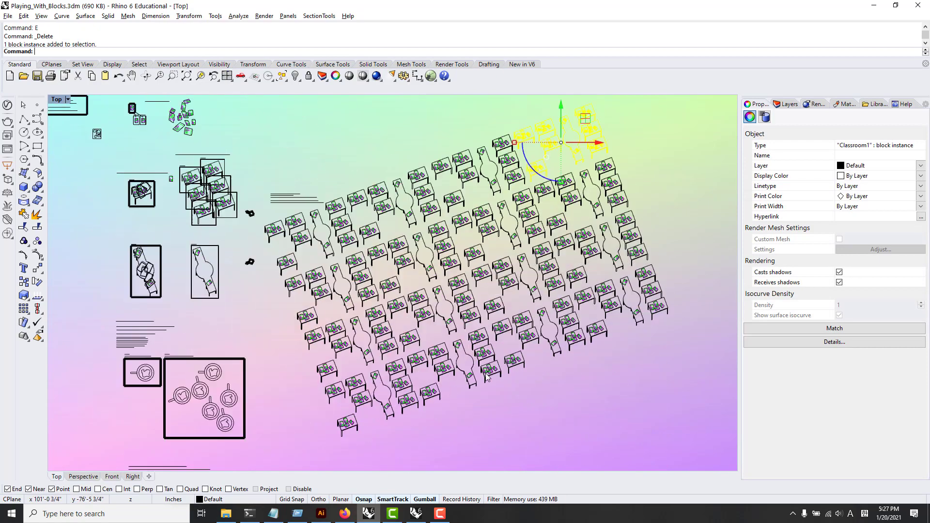
pyautogui.press('Escape')
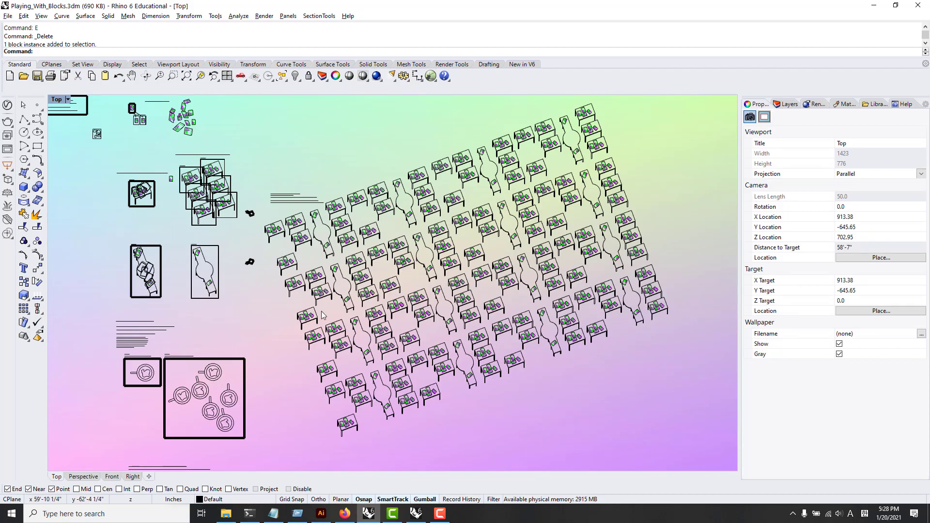
# - Open the loose Page2 instance beside the nested-blocks note for block editing
pyautogui.scroll(10, 263, 230)
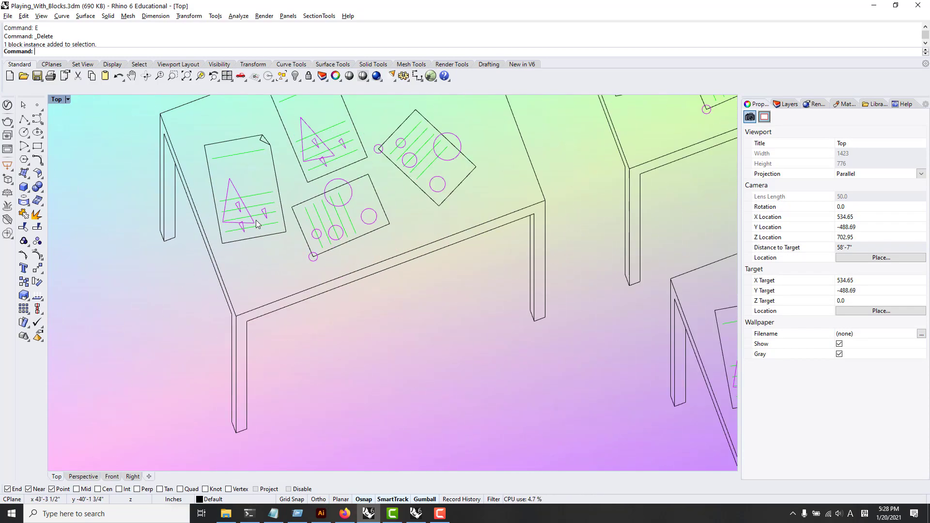
pyautogui.scroll(-12, 257, 223)
pyautogui.scroll(2, 314, 264)
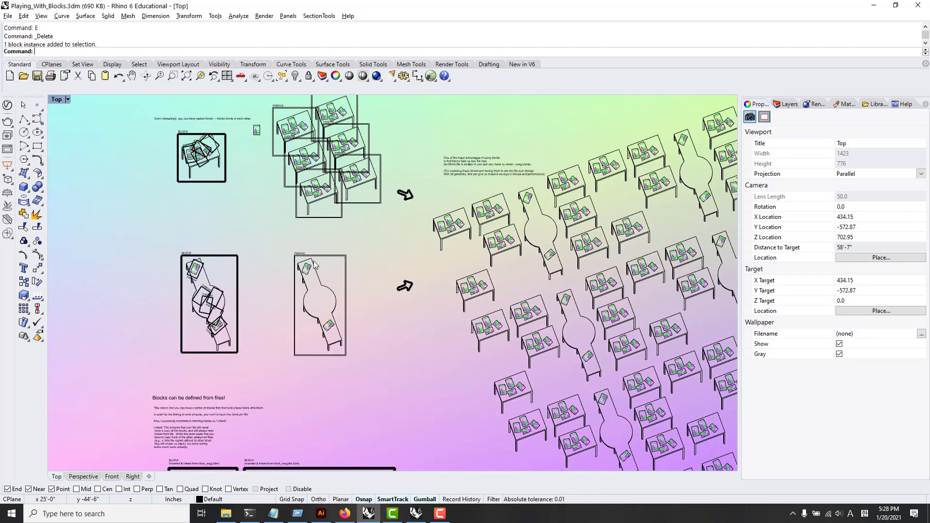
pyautogui.scroll(5, 314, 264)
pyautogui.scroll(-10, 337, 286)
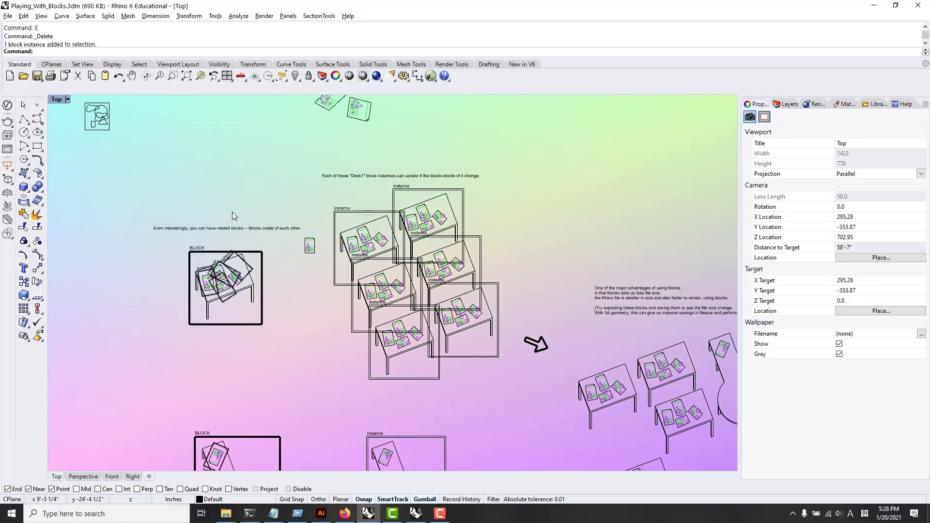
pyautogui.scroll(12, 302, 244)
pyautogui.scroll(6, 298, 270)
pyautogui.doubleClick(303, 323)
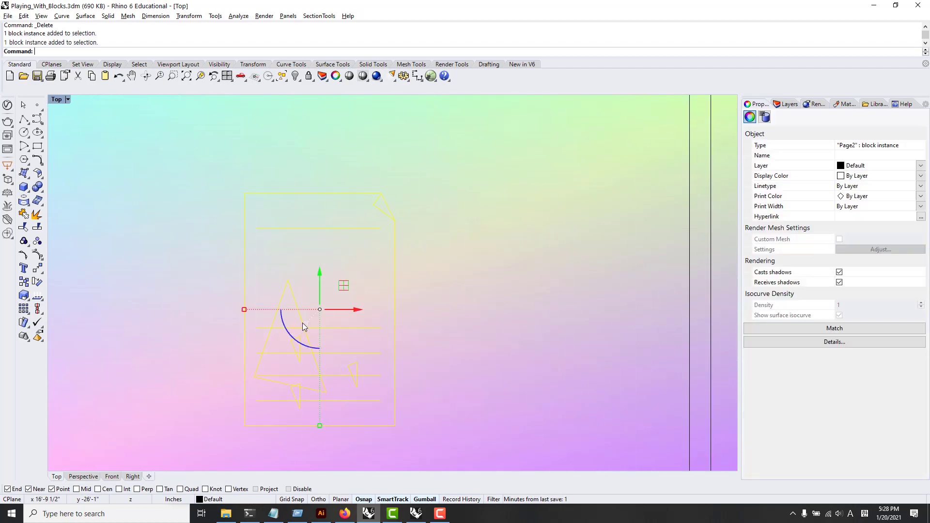
pyautogui.write('Te')
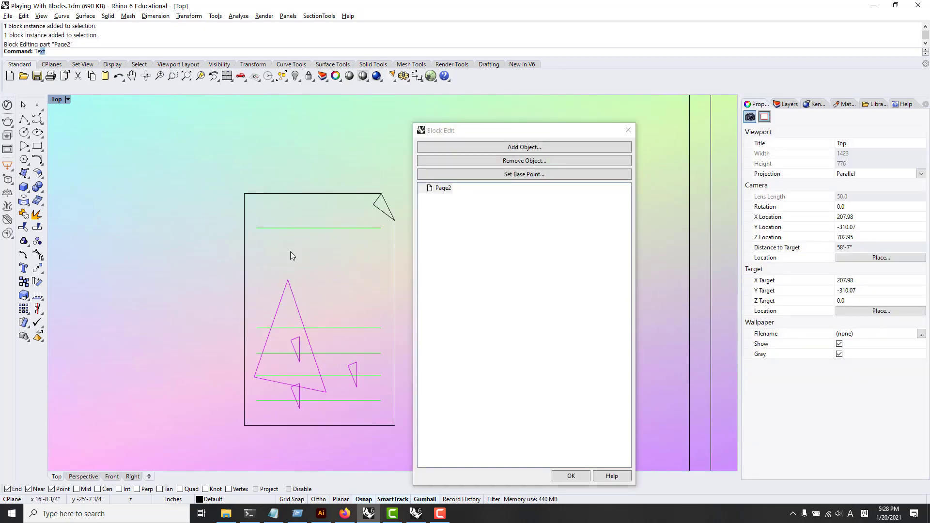
pyautogui.write('xt')
pyautogui.press('Return')
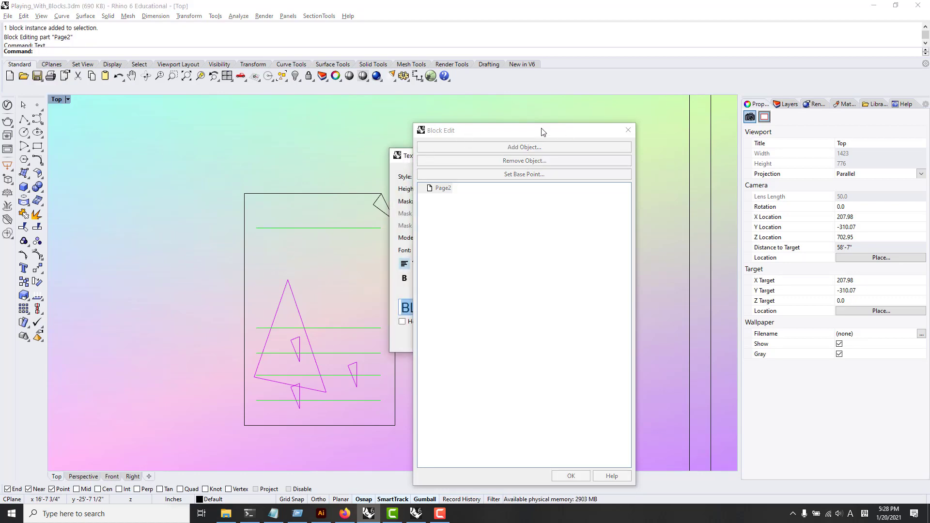
pyautogui.press('Escape')
pyautogui.rightClick(278, 263)
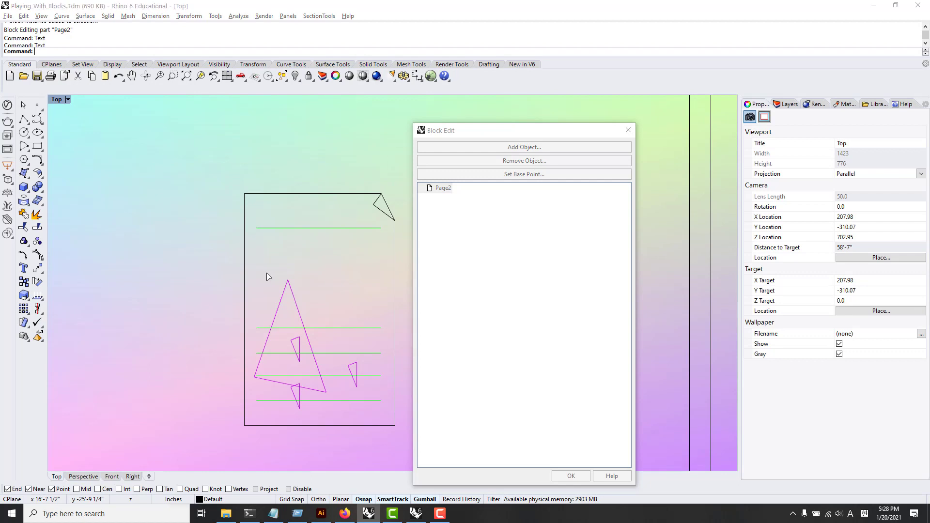
pyautogui.press('Escape')
# - Move the Block Edit window clear of the page and place the text BLOCK, 1 in high in Arial, above Page2's large triangle
pyautogui.moveTo(525, 136); pyautogui.dragTo(672, 135)
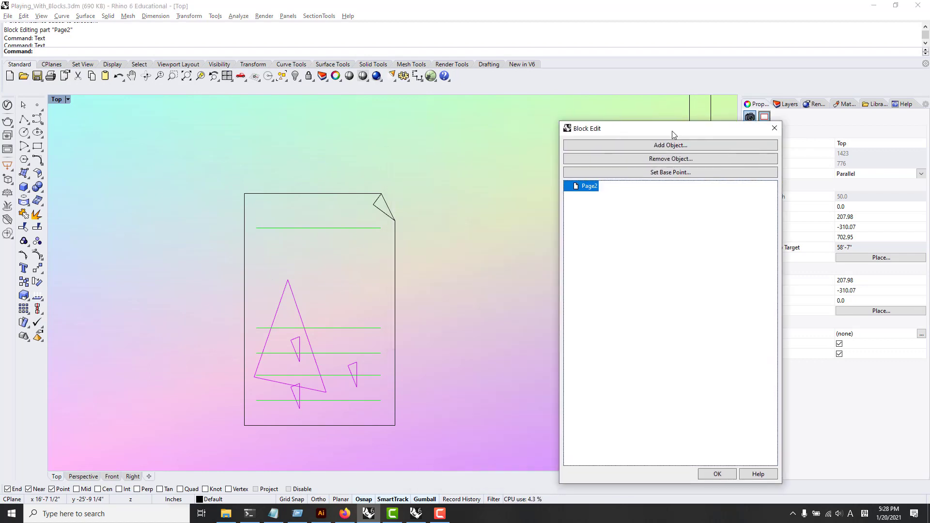
pyautogui.click(69, 51)
pyautogui.write('Text')
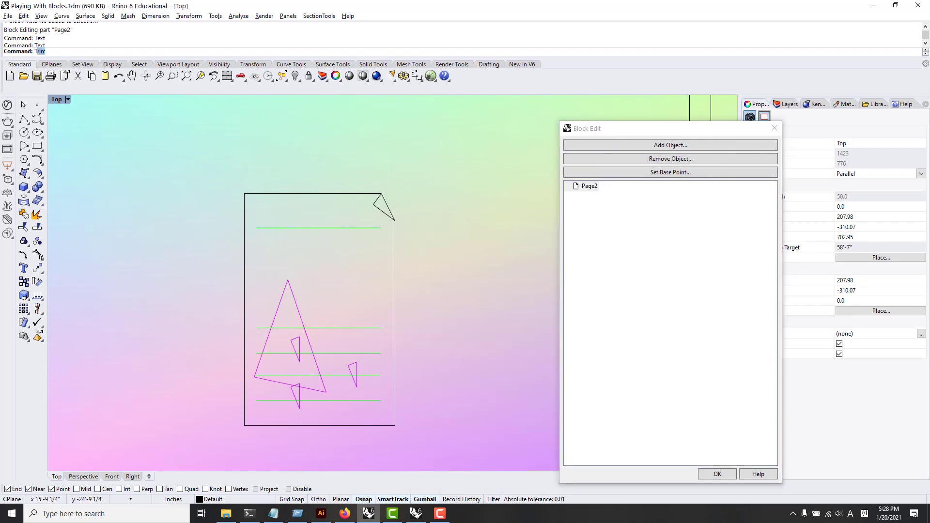
pyautogui.press('Return')
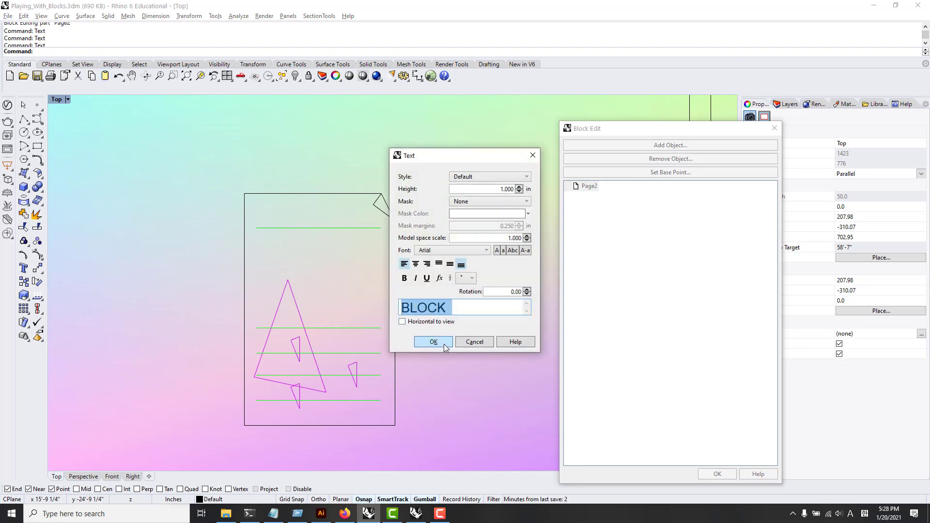
pyautogui.click(435, 340)
pyautogui.click(280, 261)
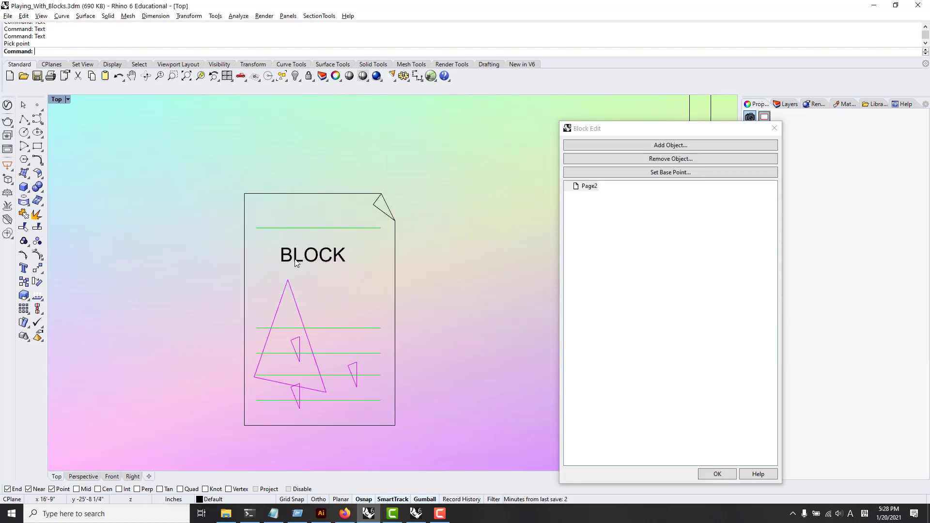
# - Change the new page text to BLOCKs and accept the Page2 block edit
pyautogui.click(315, 258)
pyautogui.doubleClick(318, 260)
pyautogui.click(462, 308)
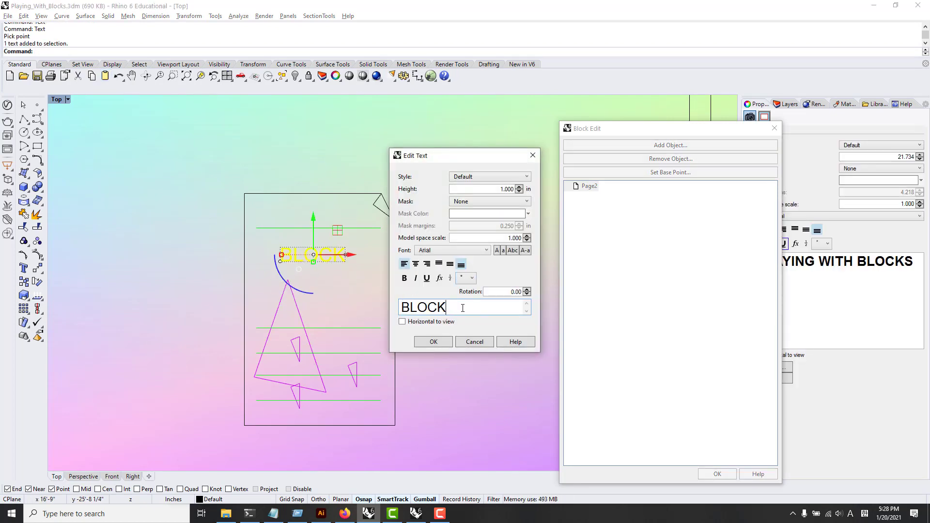
pyautogui.write('s')
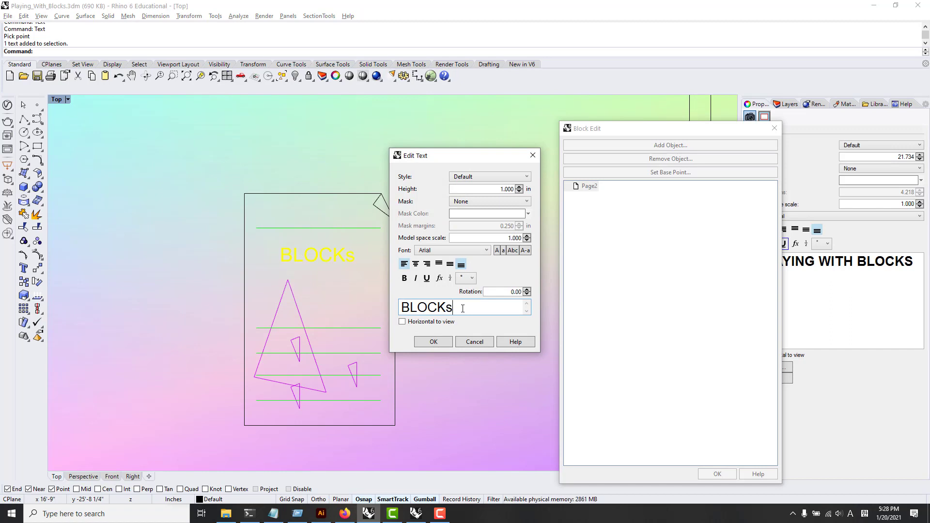
pyautogui.click(421, 342)
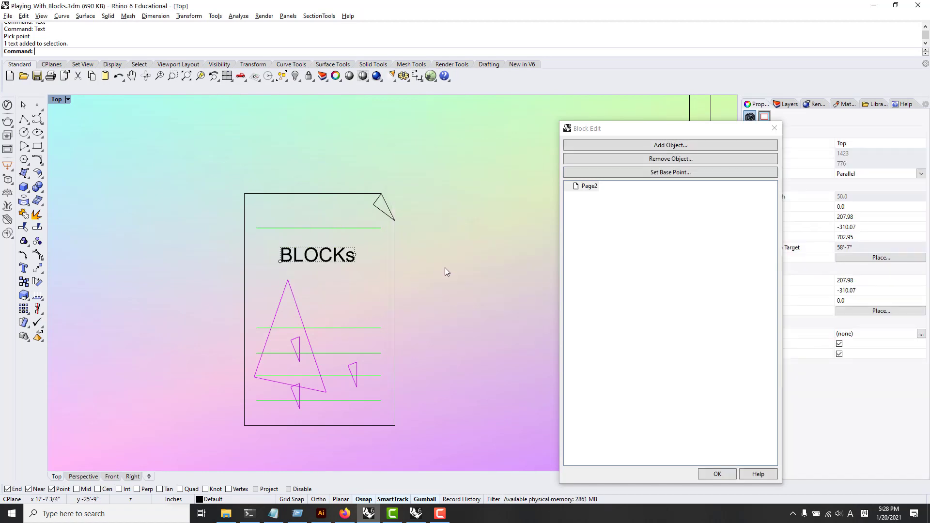
pyautogui.click(717, 473)
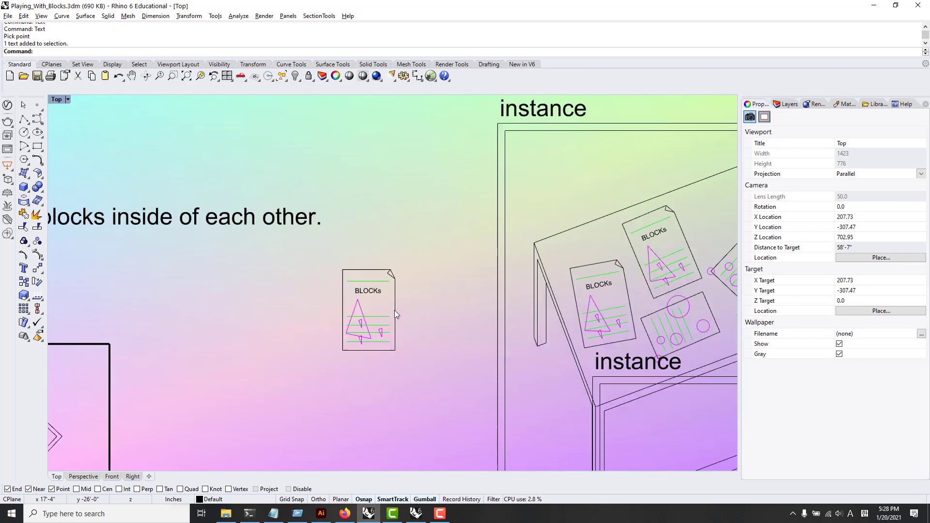
# - Examine the Page2 text change on the framed tables and throughout the Classroom1 grid
pyautogui.moveTo(658, 336); pyautogui.dragTo(397, 297, button='right')
pyautogui.scroll(-15, 397, 298)
pyautogui.moveTo(653, 397); pyautogui.dragTo(562, 331, button='right')
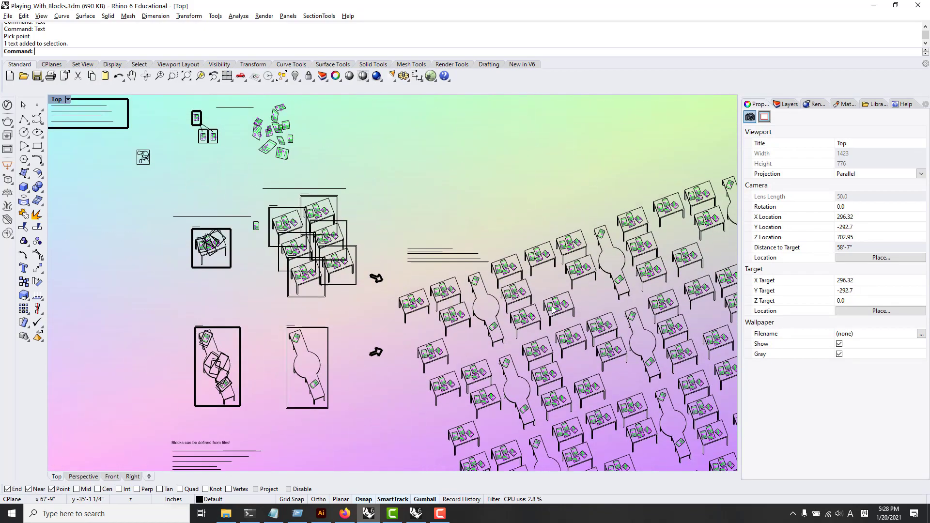
pyautogui.scroll(10, 562, 330)
pyautogui.scroll(15, 562, 330)
pyautogui.scroll(-20, 567, 332)
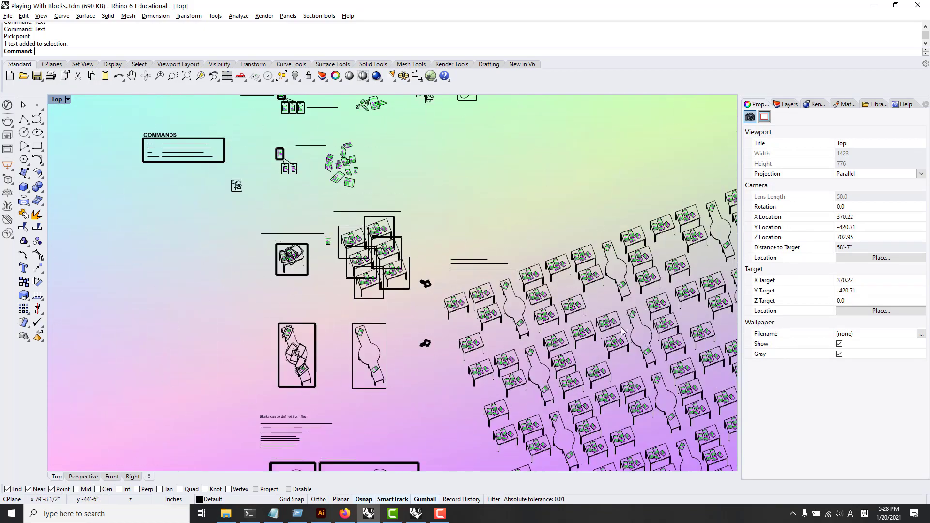
pyautogui.moveTo(624, 329); pyautogui.dragTo(444, 256, button='right')
pyautogui.scroll(-10, 444, 257)
pyautogui.scroll(12, 439, 257)
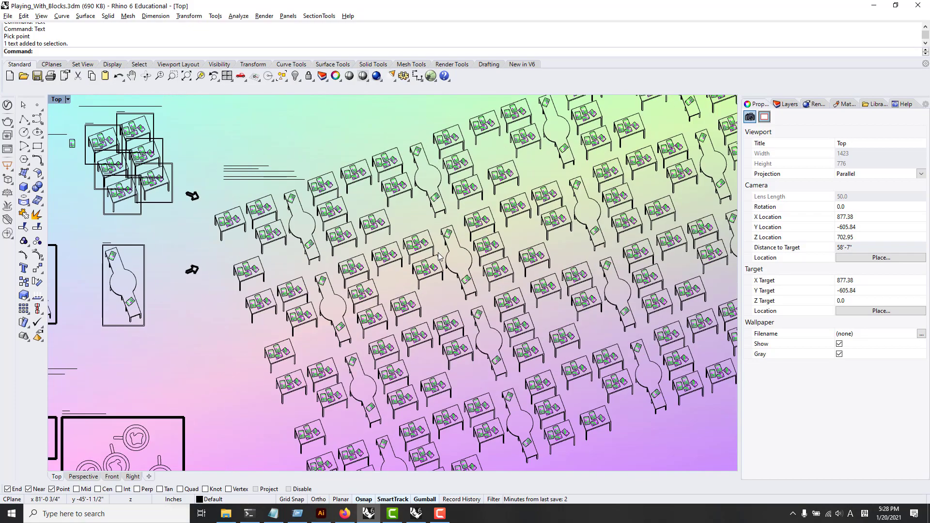
pyautogui.scroll(-6, 439, 256)
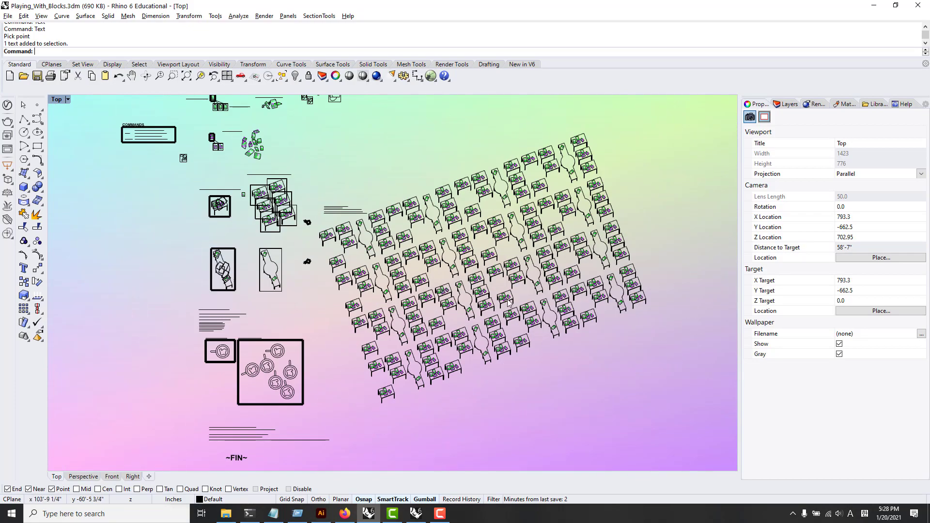
pyautogui.moveTo(499, 257); pyautogui.dragTo(497, 279, button='right')
pyautogui.scroll(6, 491, 292)
pyautogui.scroll(-4, 491, 292)
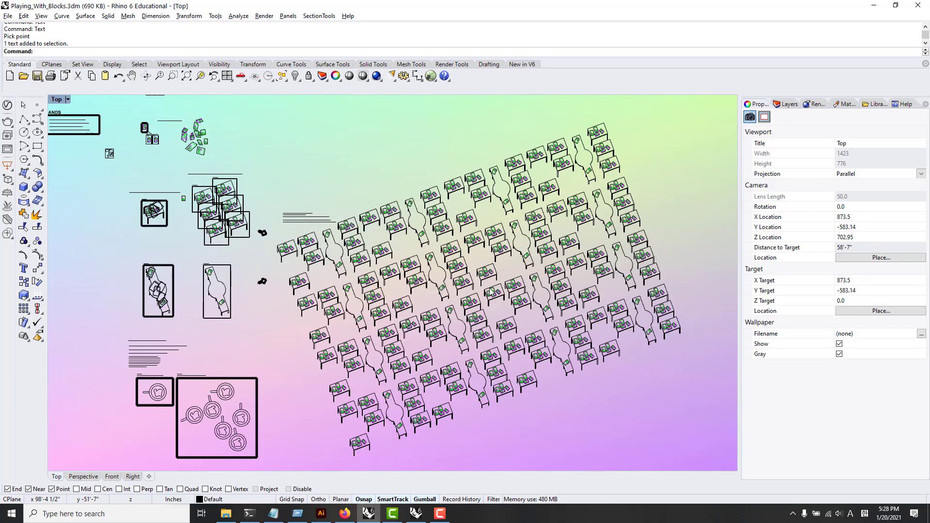
# - Select several Classroom1 instances in the middle of the grid one by one to inspect their extents
pyautogui.click(489, 284)
pyautogui.click(508, 336)
pyautogui.click(438, 332)
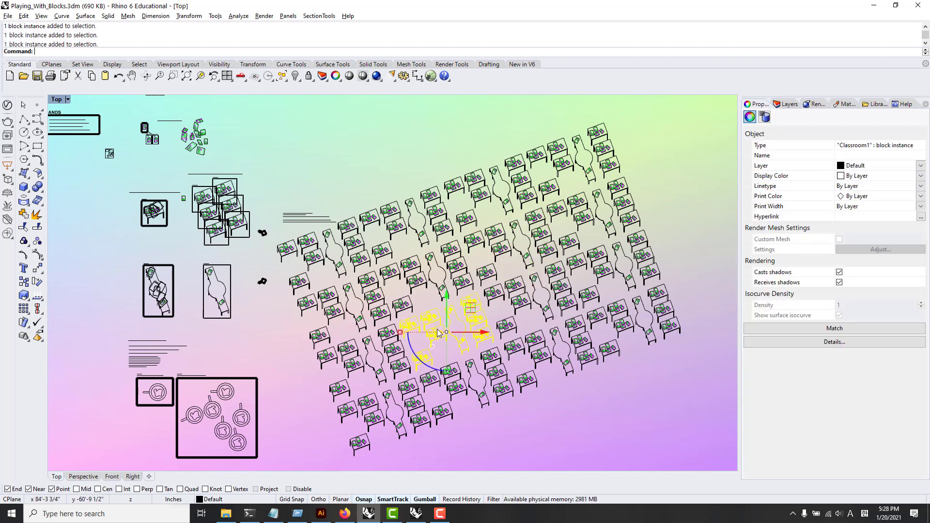
pyautogui.click(434, 277)
pyautogui.click(431, 276)
pyautogui.click(481, 236)
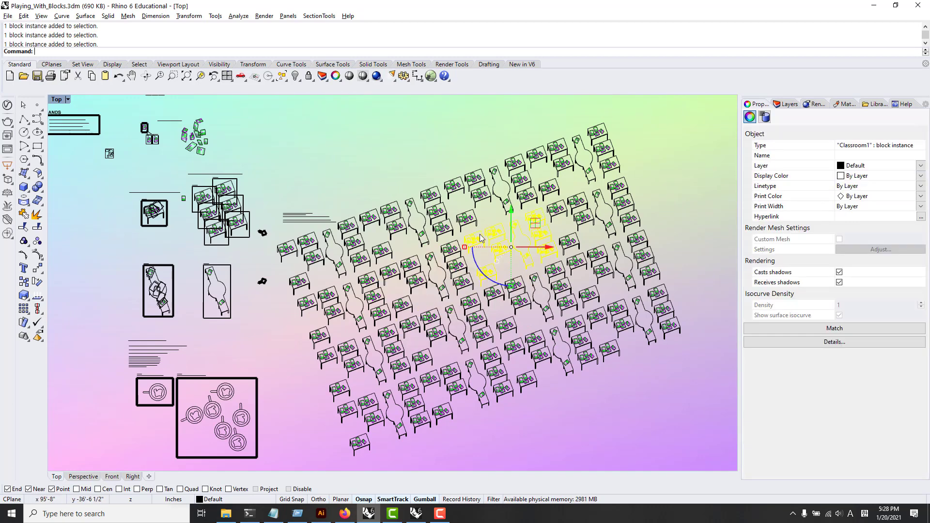
# - Move the four Classroom1 instances of the grid's second row about 6'-2 3/4" along the row direction to stagger them
pyautogui.moveTo(657, 201); pyautogui.dragTo(610, 212)
pyautogui.keyDown('shift'); pyautogui.click(511, 242); pyautogui.keyUp('shift')
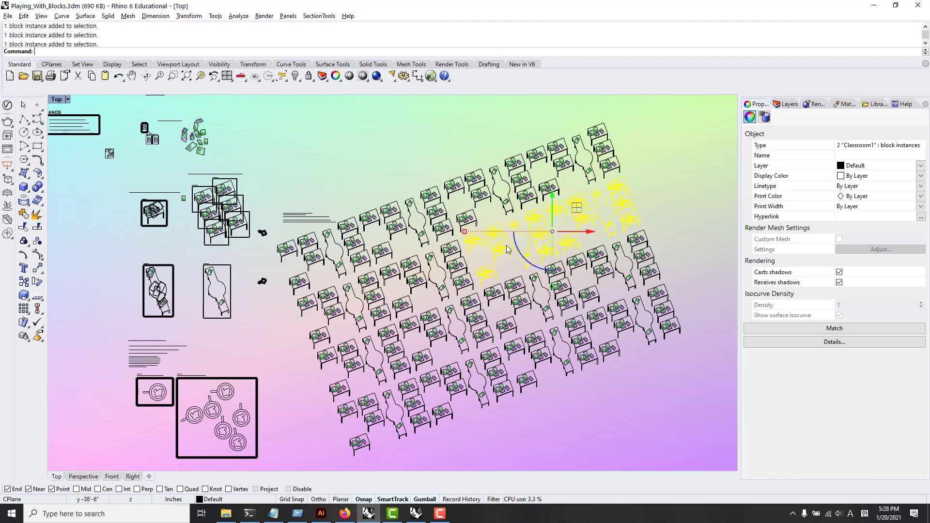
pyautogui.keyDown('shift'); pyautogui.click(440, 273); pyautogui.keyUp('shift')
pyautogui.scroll(5, 373, 301)
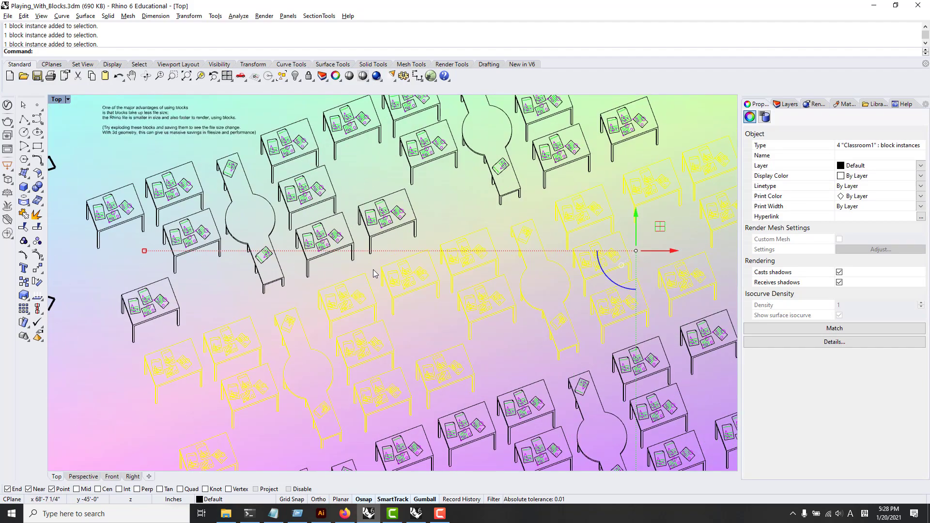
pyautogui.write('M')
pyautogui.press('Return')
pyautogui.click(366, 273)
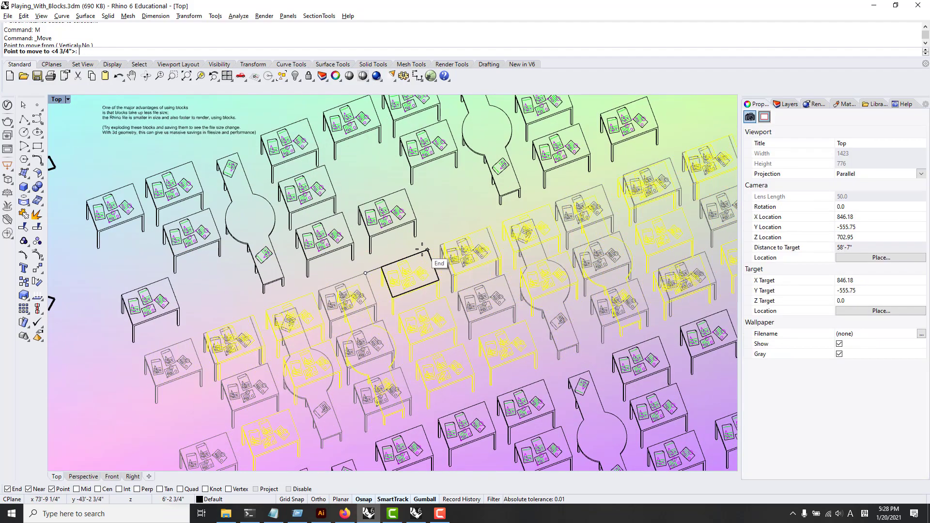
pyautogui.click(426, 251)
pyautogui.press('Escape')
# - Move the four Classroom1 instances of the grid's lowest row along the row direction to stagger them too
pyautogui.scroll(-8, 422, 255)
pyautogui.scroll(-5, 433, 273)
pyautogui.moveTo(649, 373); pyautogui.dragTo(426, 353)
pyautogui.keyDown('shift'); pyautogui.click(592, 323); pyautogui.keyUp('shift')
pyautogui.keyDown('shift'); pyautogui.click(430, 364); pyautogui.keyUp('shift')
pyautogui.scroll(8, 421, 366)
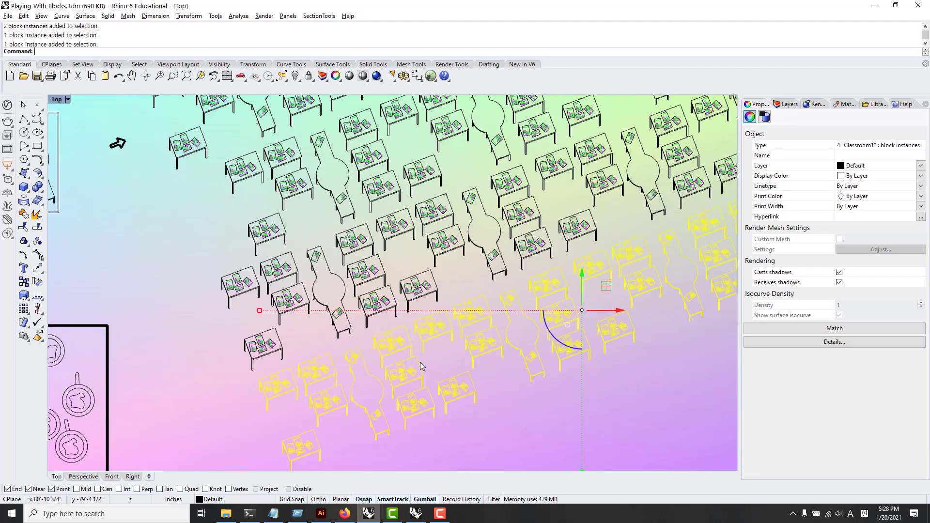
pyautogui.write('M')
pyautogui.press('Return')
pyautogui.click(442, 325)
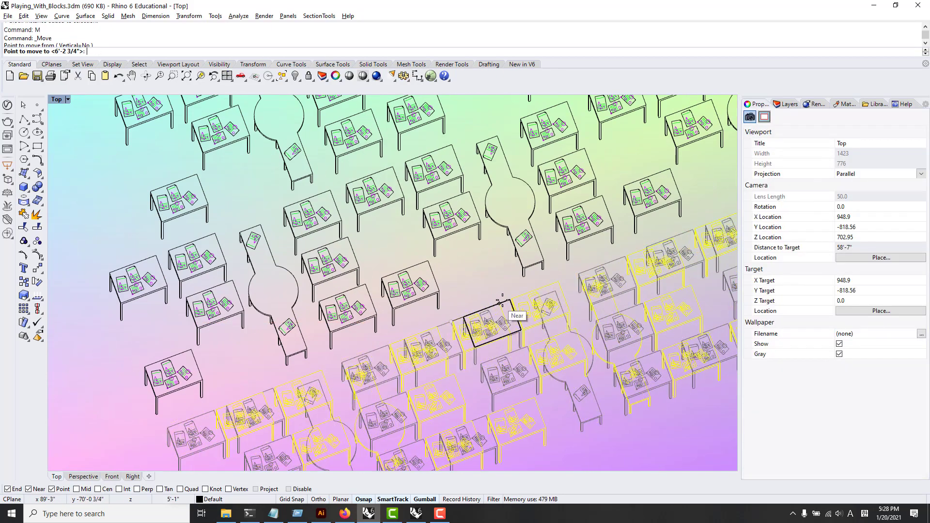
pyautogui.click(507, 304)
pyautogui.press('Escape')
# - Look over the staggered classroom rows and go to the note "Blocks can be defined from files!" above the mug blocks
pyautogui.scroll(-8, 506, 306)
pyautogui.moveTo(505, 307); pyautogui.dragTo(447, 395, button='right')
pyautogui.scroll(4, 483, 324)
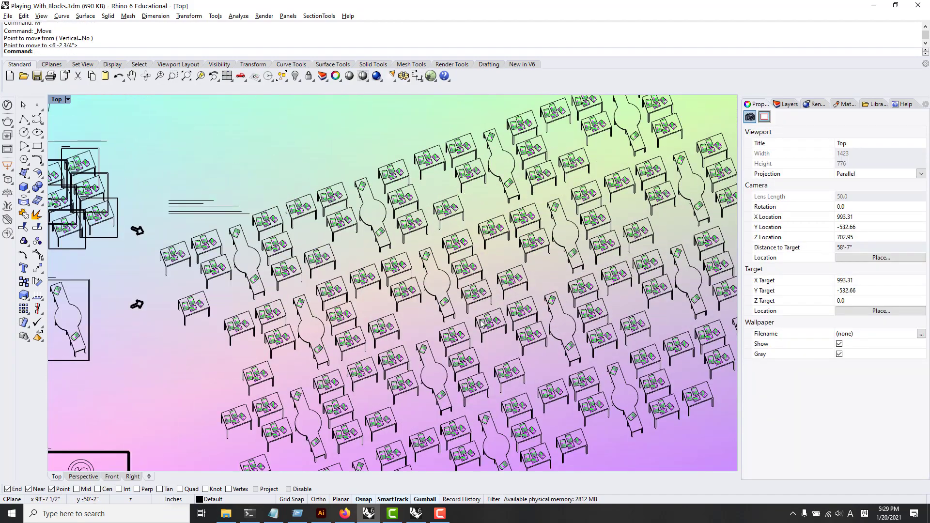
pyautogui.scroll(-4, 447, 338)
pyautogui.moveTo(374, 363); pyautogui.dragTo(563, 262, button='right')
pyautogui.scroll(8, 313, 300)
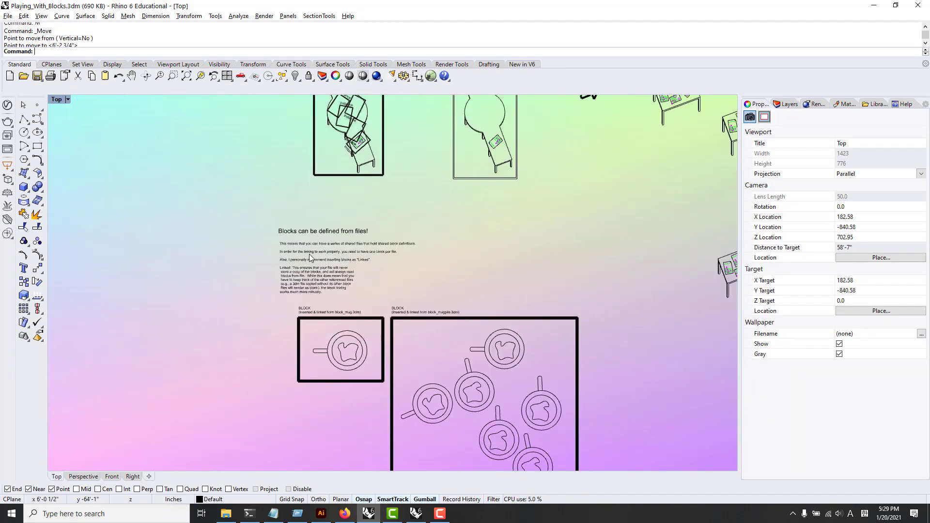
# - Go to the COMMANDS list and read the notes on Block, BlockEdit, Insert and BlockManager
pyautogui.scroll(-8, 308, 253)
pyautogui.moveTo(284, 170); pyautogui.dragTo(323, 330, button='right')
pyautogui.moveTo(249, 171); pyautogui.dragTo(268, 282, button='right')
pyautogui.scroll(8, 271, 295)
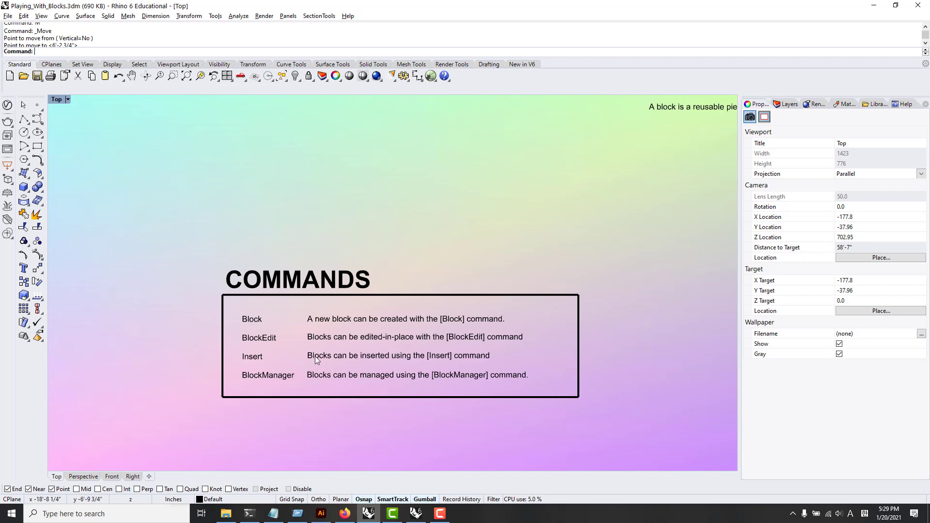
pyautogui.scroll(3, 296, 338)
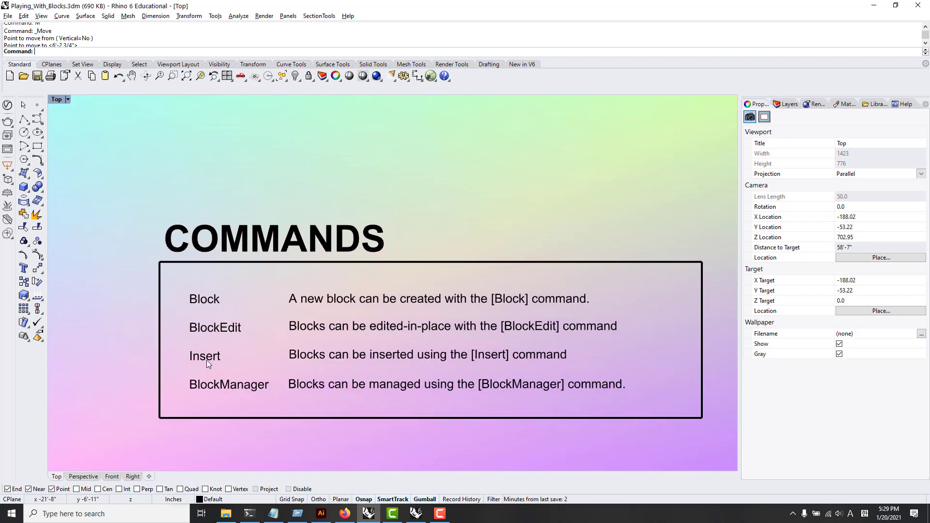
pyautogui.moveTo(372, 406); pyautogui.dragTo(359, 395, button='right')
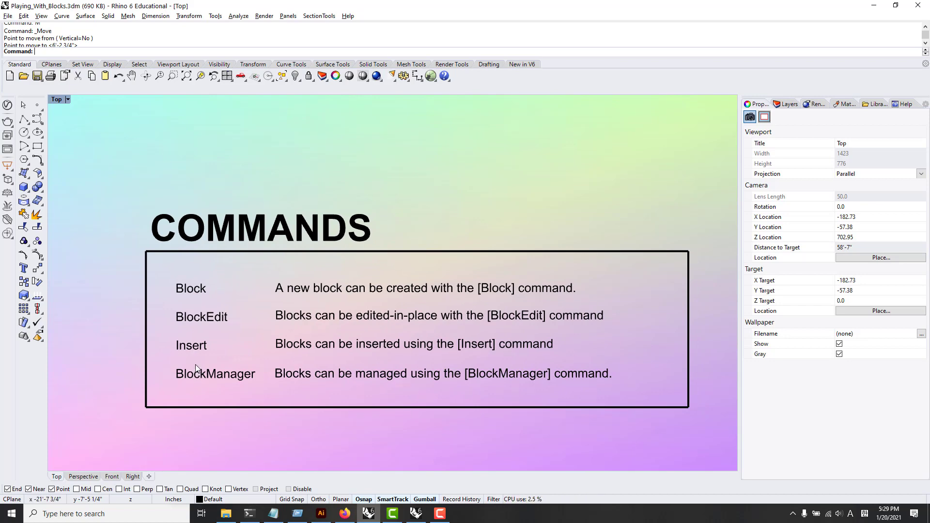
# - Return to the note "Blocks can be defined from files!" and read its text on shared files and linking
pyautogui.scroll(-6, 196, 367)
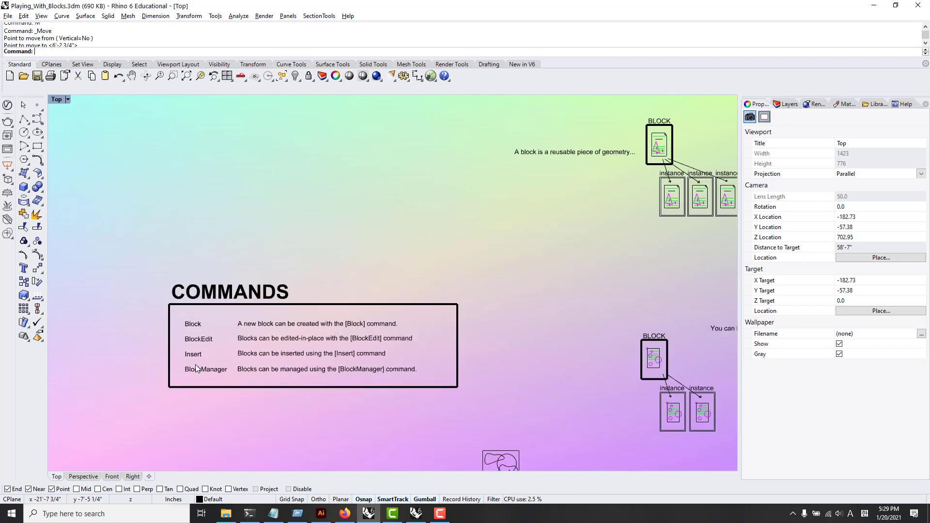
pyautogui.moveTo(219, 374); pyautogui.dragTo(275, 217, button='right')
pyautogui.moveTo(290, 407); pyautogui.dragTo(280, 201, button='right')
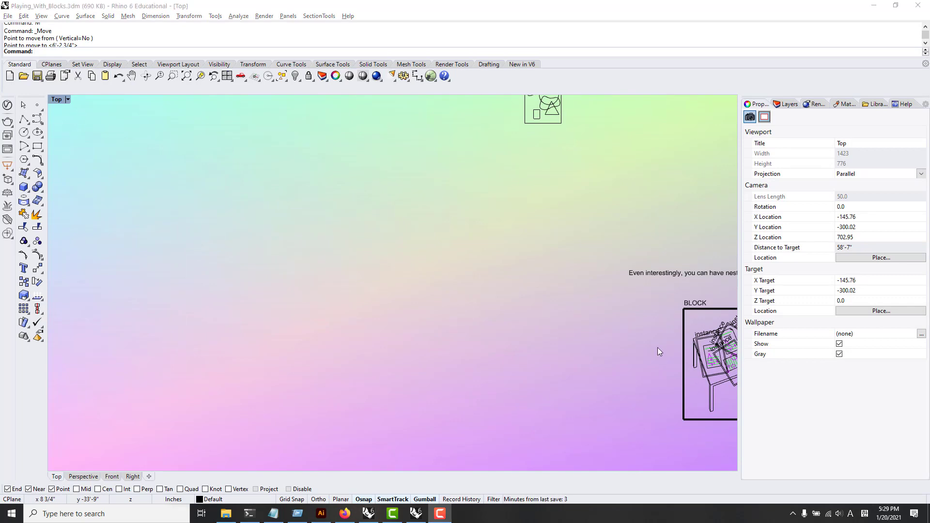
pyautogui.moveTo(641, 355); pyautogui.dragTo(535, 210, button='right')
pyautogui.scroll(-8, 535, 210)
pyautogui.moveTo(582, 394); pyautogui.dragTo(510, 261, button='right')
pyautogui.moveTo(536, 332); pyautogui.dragTo(477, 201, button='right')
pyautogui.scroll(16, 435, 175)
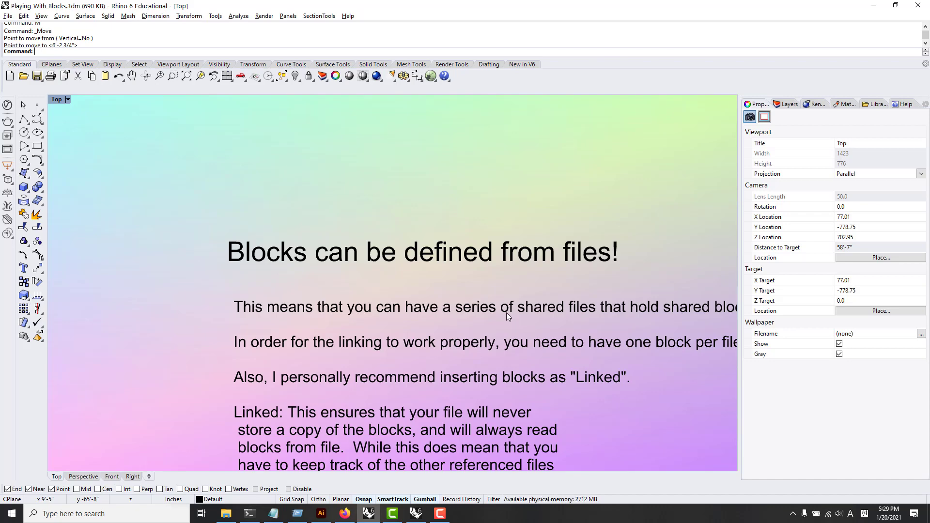
pyautogui.moveTo(506, 323); pyautogui.dragTo(317, 318, button='right')
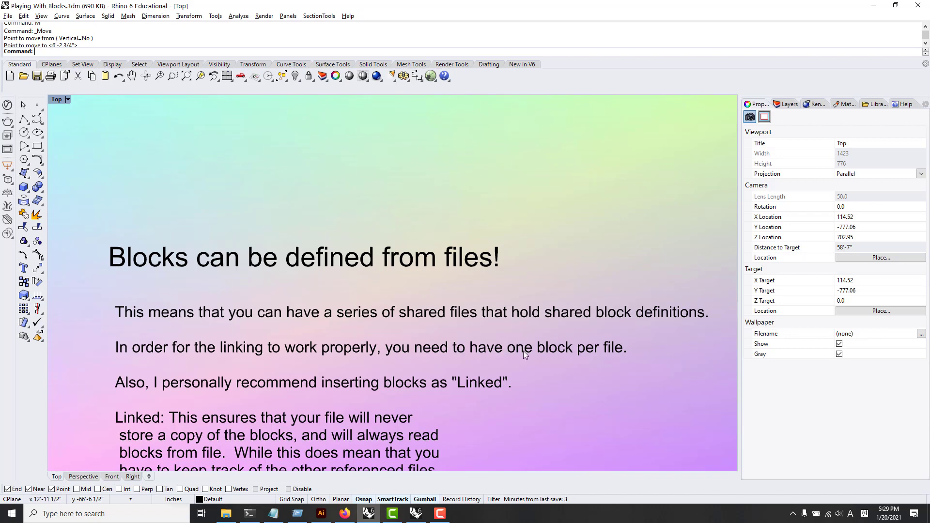
# - Look over the blocks linked from block_mug.3dm and block_mugpile.3dm and the empty area beside them
pyautogui.scroll(-10, 525, 353)
pyautogui.moveTo(551, 352); pyautogui.dragTo(485, 175, button='right')
pyautogui.moveTo(512, 334); pyautogui.dragTo(350, 216, button='right')
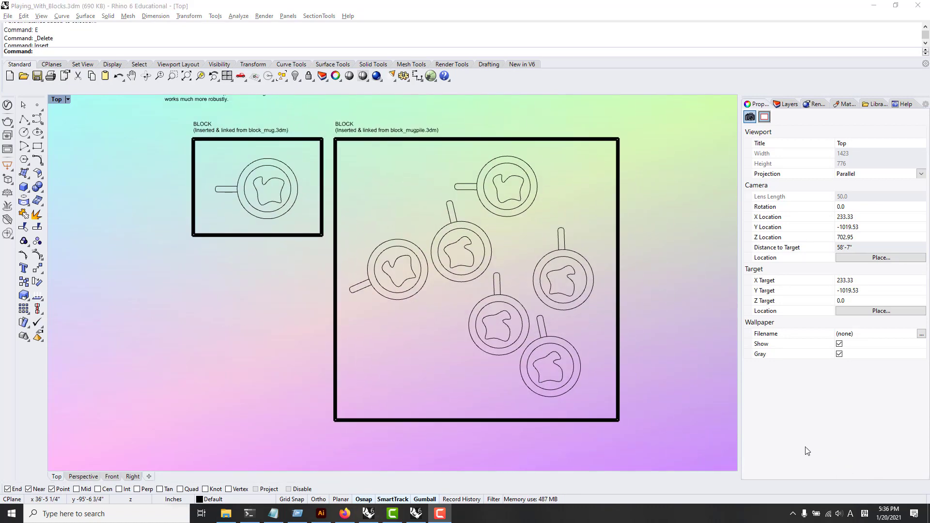
pyautogui.moveTo(229, 339); pyautogui.dragTo(506, 345, button='right')
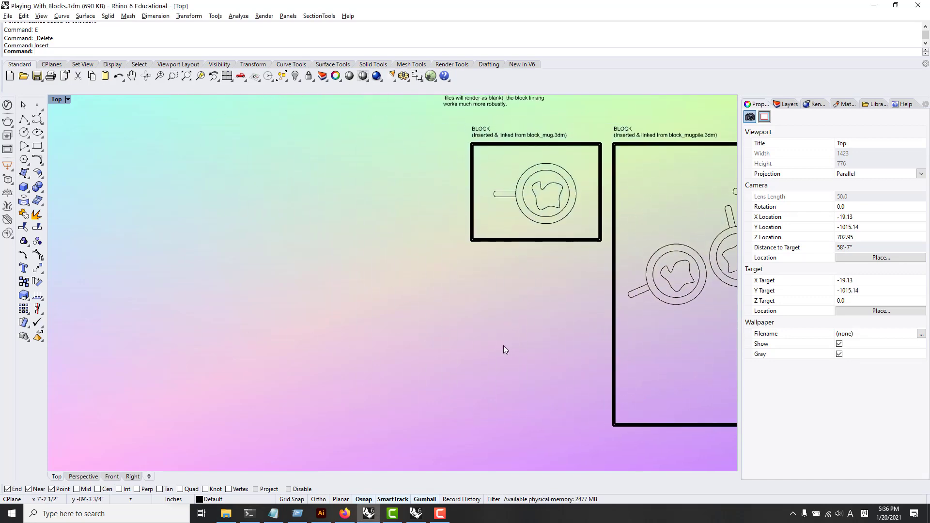
pyautogui.moveTo(338, 331); pyautogui.dragTo(441, 319, button='right')
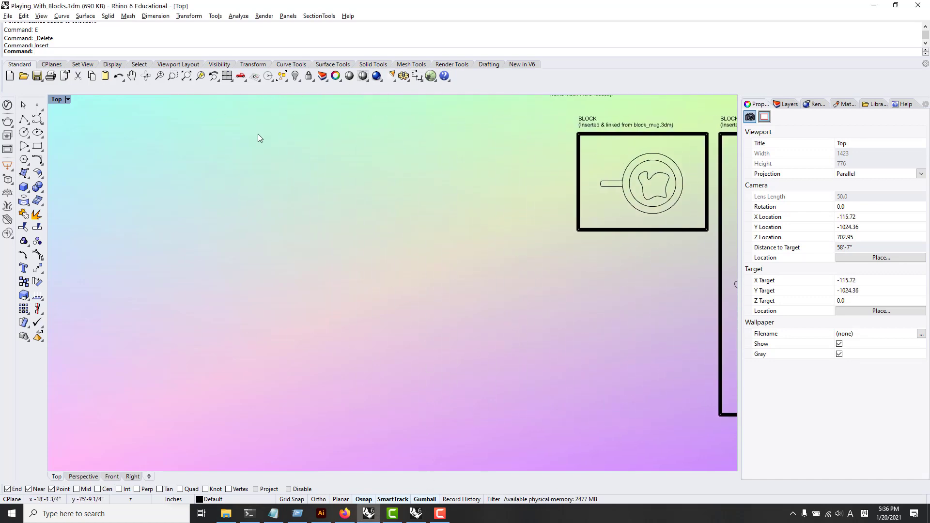
# - Switch to the second Rhino window with the pasted mug curves and clear the selection
pyautogui.click(415, 514)
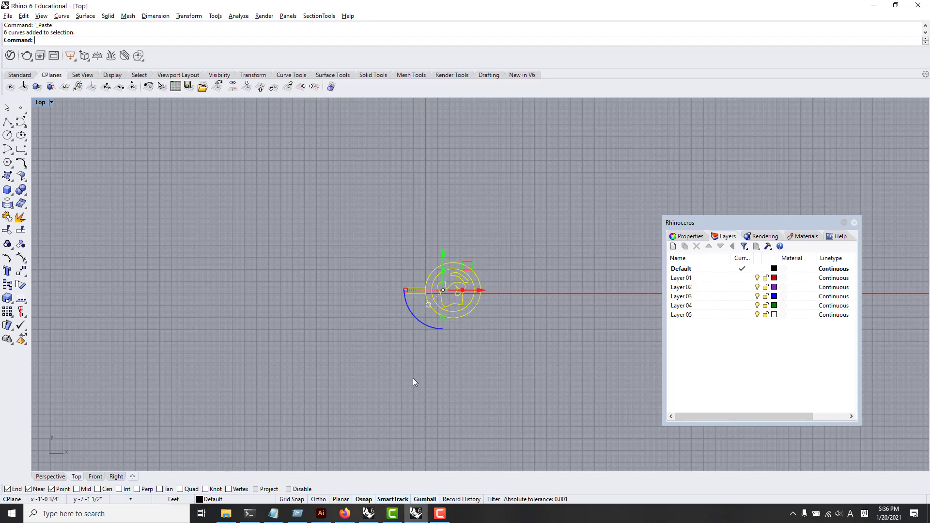
pyautogui.scroll(2, 481, 283)
pyautogui.click(544, 373)
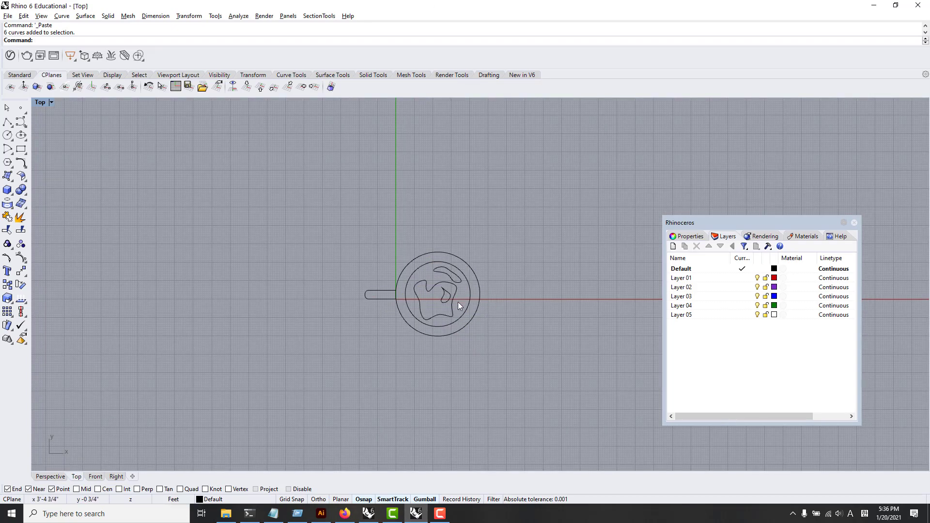
pyautogui.hotkey('ctrl', 'a')
pyautogui.click(501, 225)
# - Try shifting the wavy curve inside the mug, undo the move, and check the small inner curves
pyautogui.moveTo(455, 284); pyautogui.dragTo(442, 294)
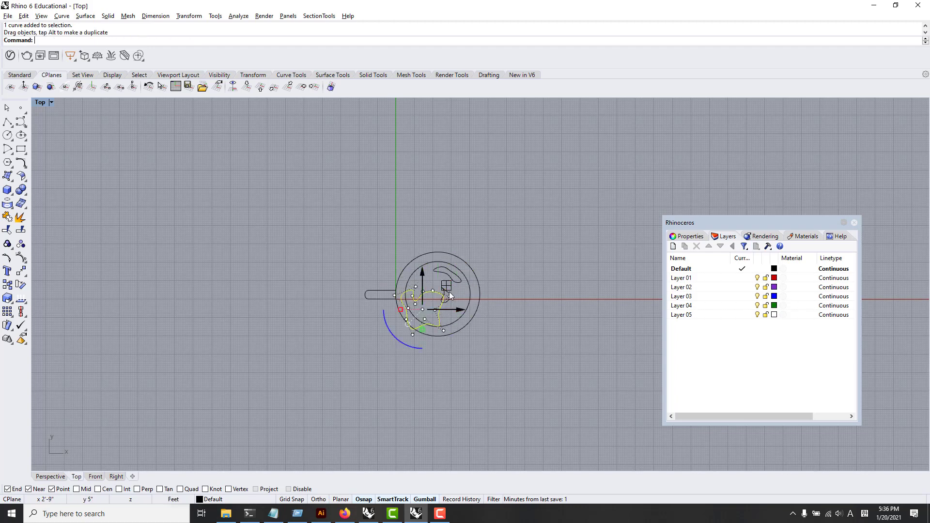
pyautogui.scroll(4, 504, 274)
pyautogui.hotkey('ctrl', 'z')
pyautogui.click(384, 286)
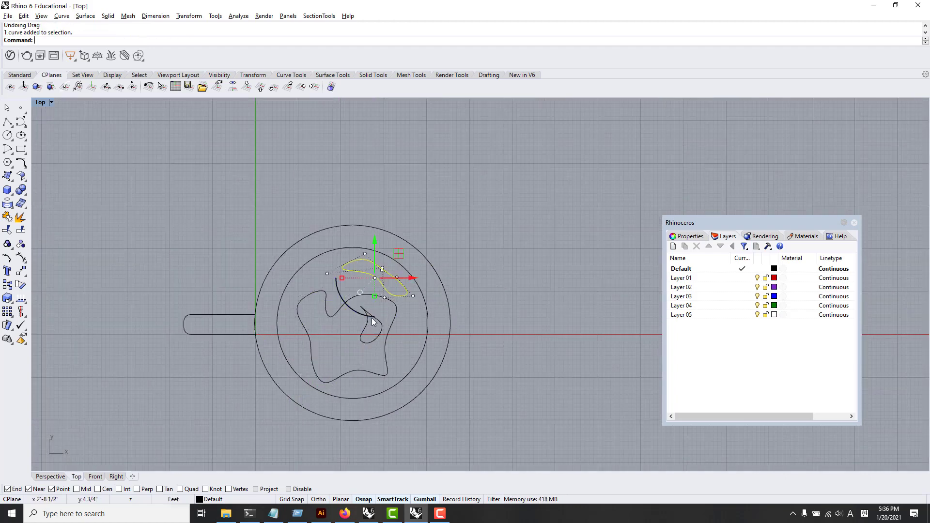
pyautogui.click(371, 318)
pyautogui.click(460, 302)
pyautogui.moveTo(431, 233); pyautogui.dragTo(468, 215, button='right')
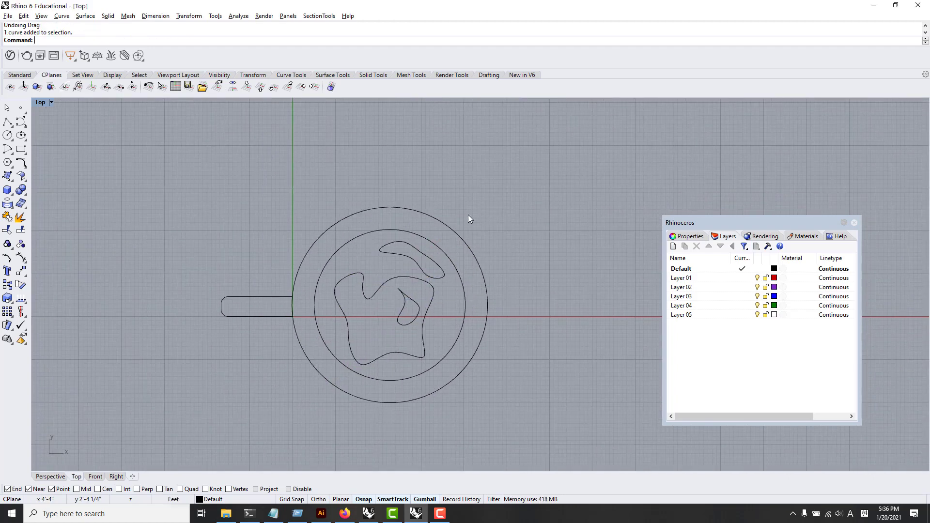
# - Start saving the mug drawing as a new file with Save As
pyautogui.click(7, 16)
pyautogui.click(34, 92)
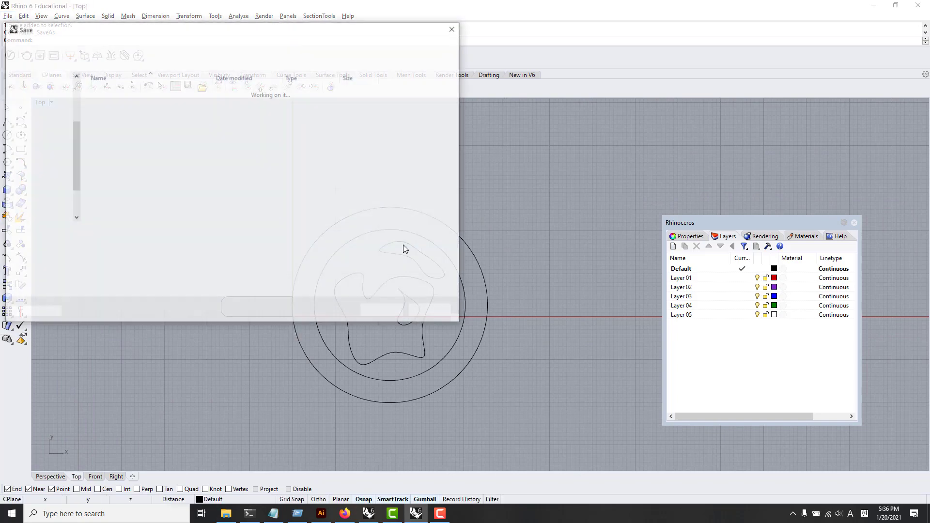
# - Save the mug drawing over the existing block_dirtymug file in the Tutorials folder as a Rhino 6 3D model
pyautogui.click(120, 91)
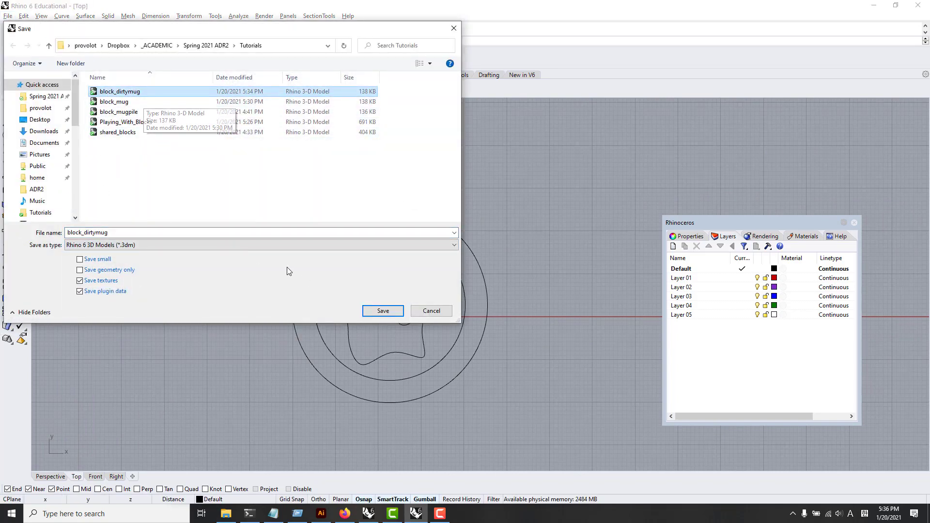
pyautogui.click(383, 310)
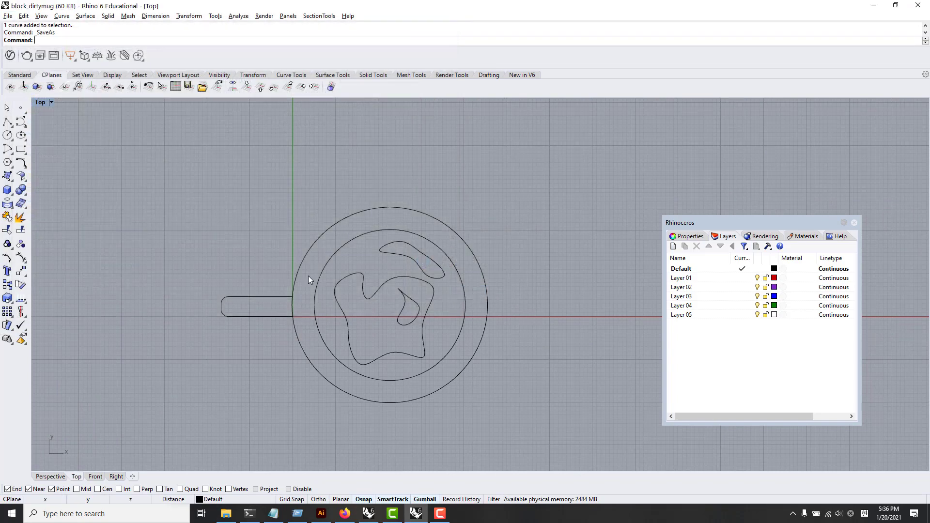
pyautogui.click(469, 292)
pyautogui.moveTo(420, 322)
pyautogui.mouseDown(button='right')
pyautogui.moveTo(434, 300)
pyautogui.moveTo(412, 332)
pyautogui.moveTo(440, 344)
pyautogui.mouseUp(button='right')
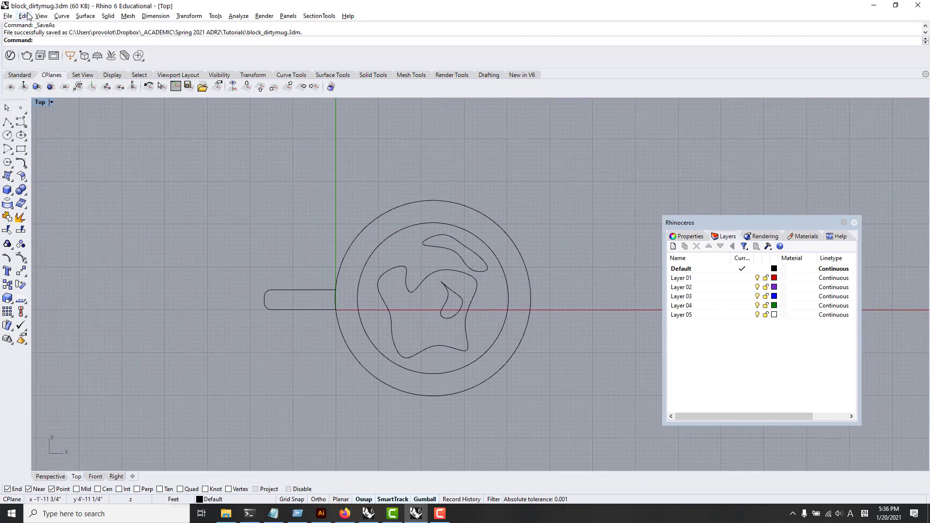
pyautogui.moveTo(539, 164); pyautogui.dragTo(406, 330)
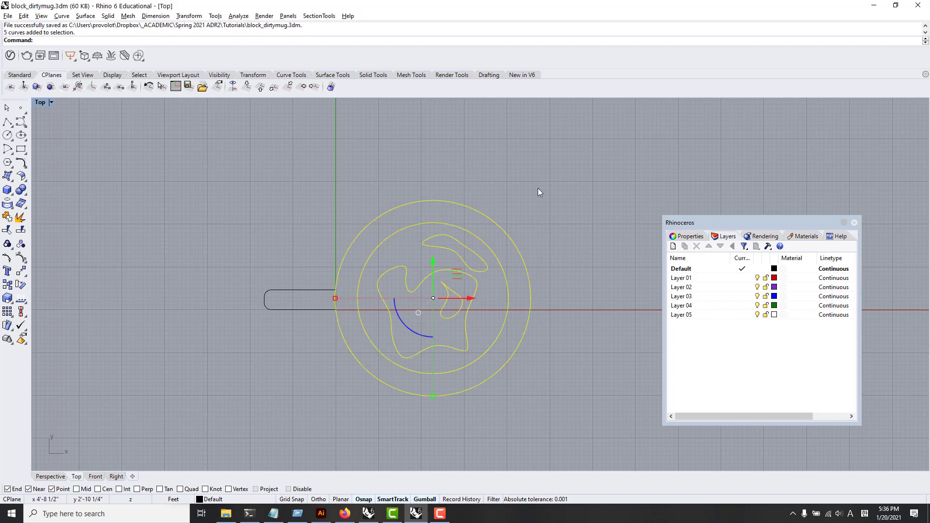
pyautogui.click(537, 188)
pyautogui.moveTo(495, 235); pyautogui.dragTo(381, 334)
pyautogui.moveTo(550, 195); pyautogui.dragTo(281, 348)
pyautogui.click(508, 183)
pyautogui.moveTo(508, 227); pyautogui.dragTo(314, 383)
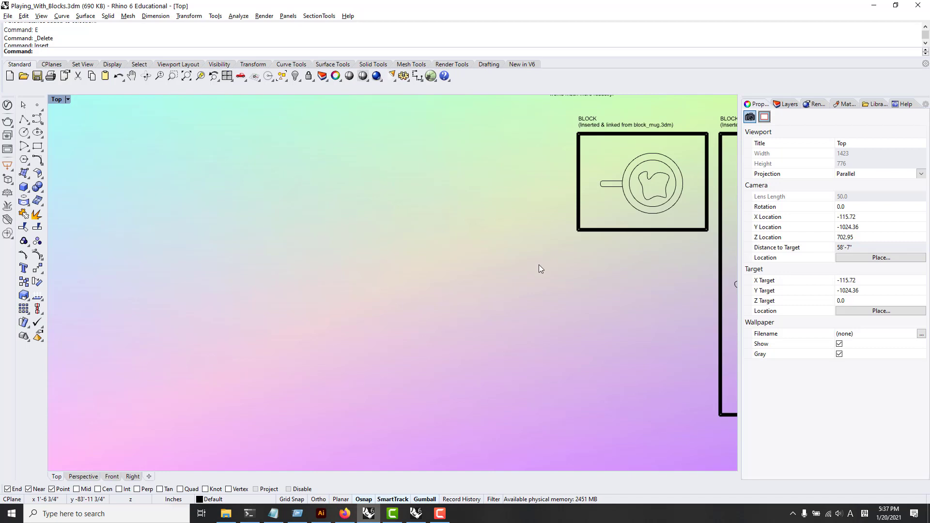
# - In the Playing_With_Blocks file, insert the embedded Classroom1 block as a block instance in the empty area beside the framed mug
pyautogui.moveTo(413, 322); pyautogui.dragTo(446, 303, button='right')
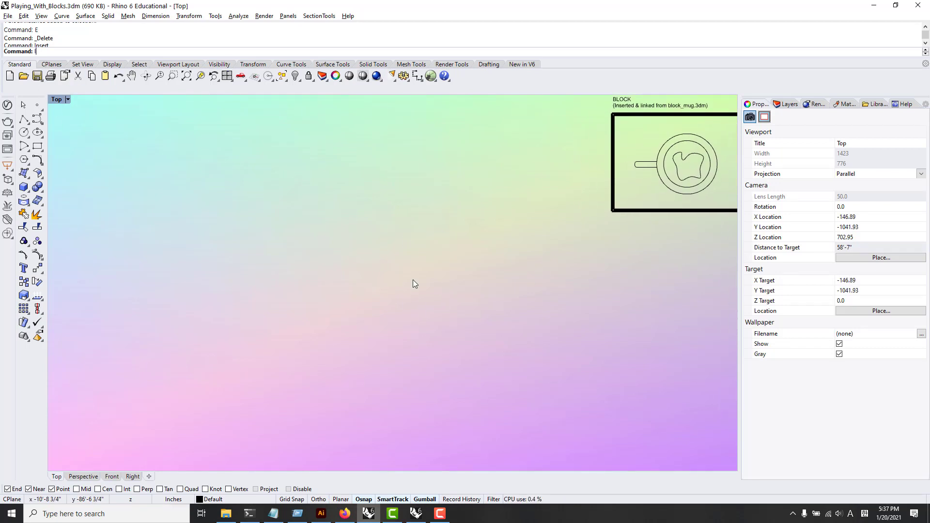
pyautogui.press('Return')
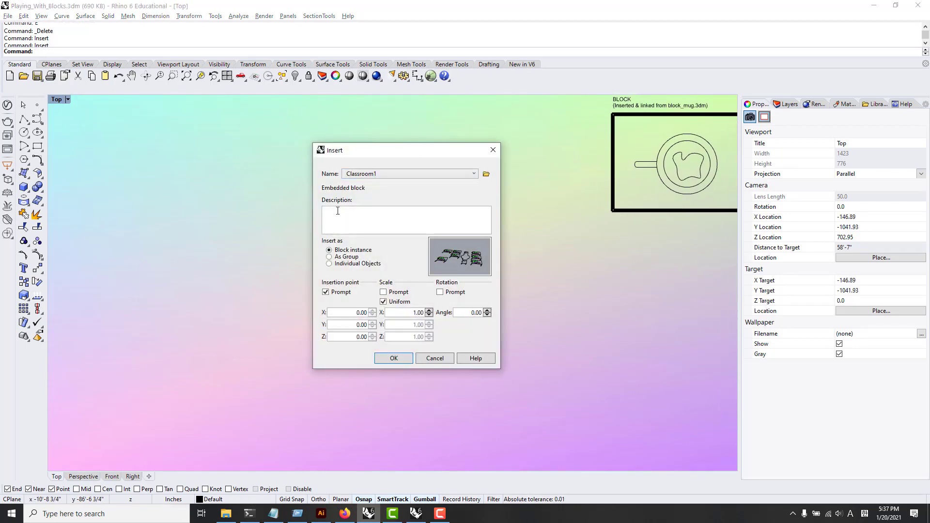
pyautogui.moveTo(359, 155); pyautogui.dragTo(325, 156)
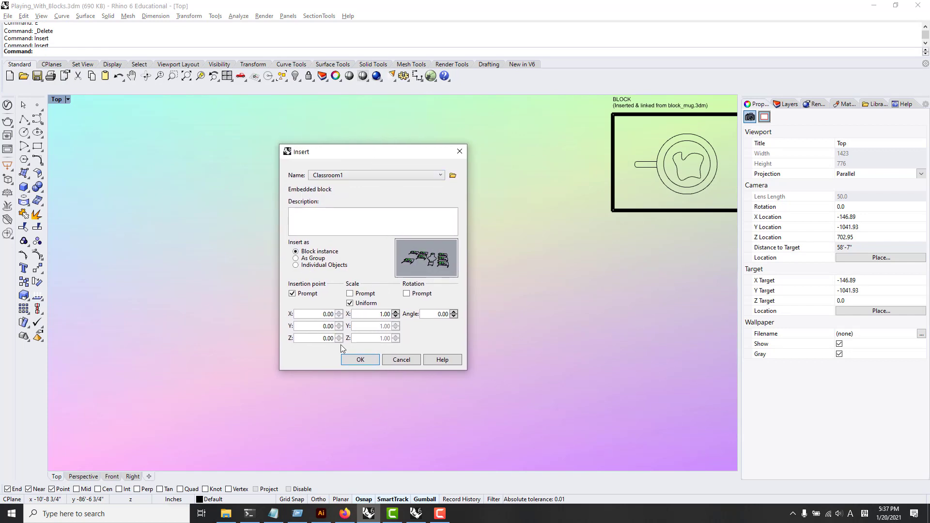
pyautogui.click(350, 174)
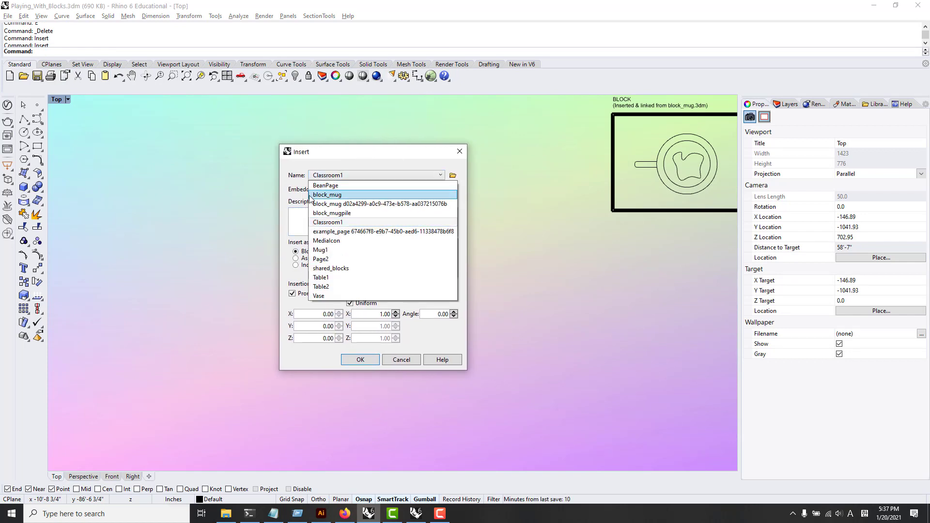
pyautogui.click(326, 175)
pyautogui.click(325, 177)
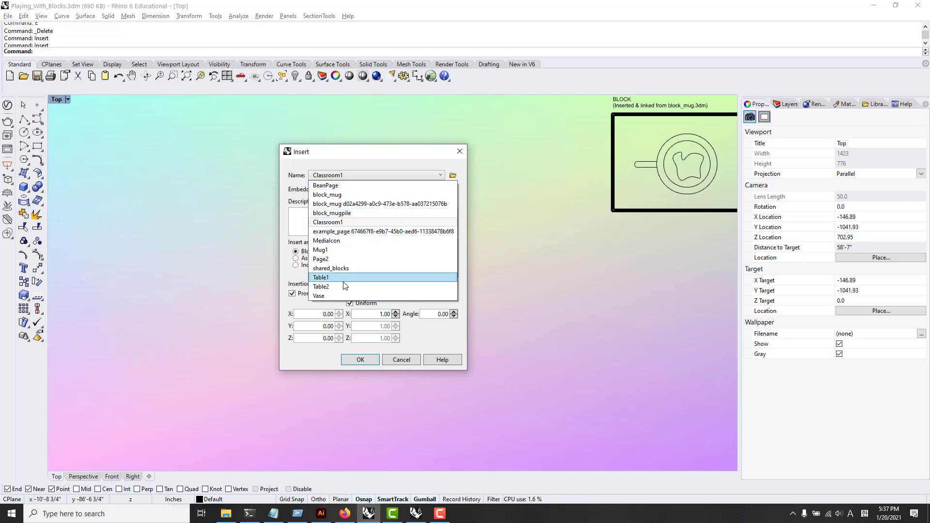
pyautogui.click(328, 223)
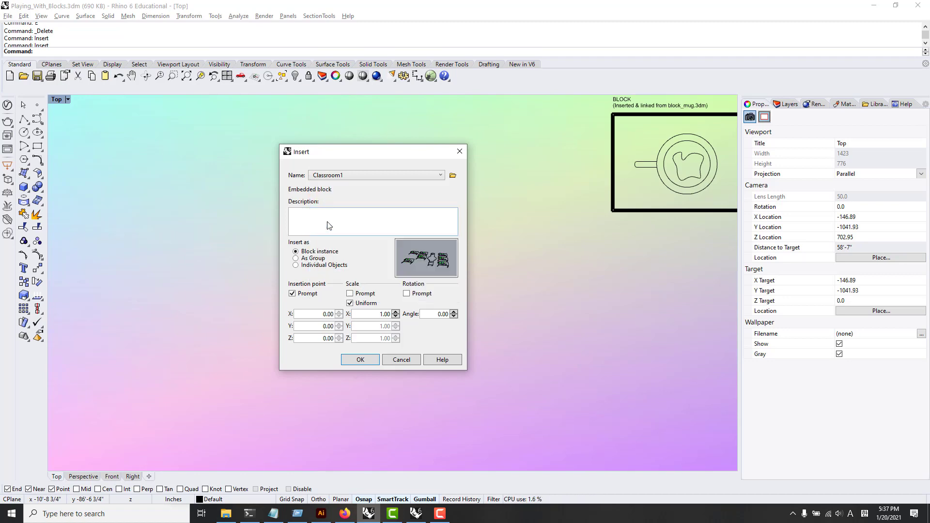
pyautogui.click(360, 359)
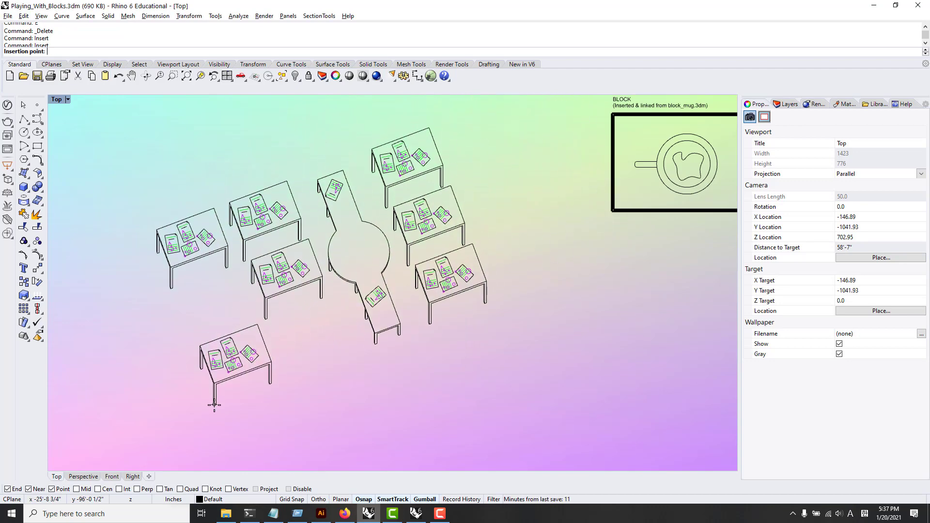
pyautogui.click(215, 401)
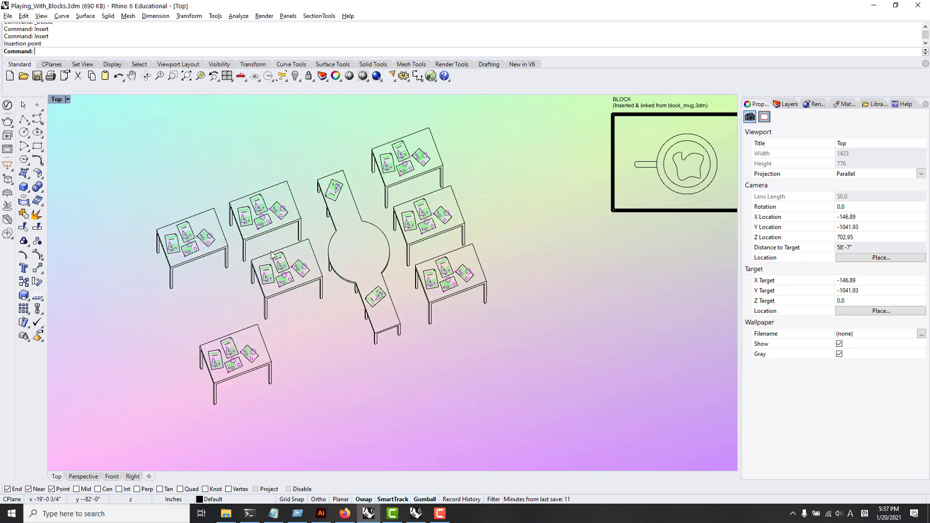
# - Delete the inserted Classroom1 block instance
pyautogui.click(304, 279)
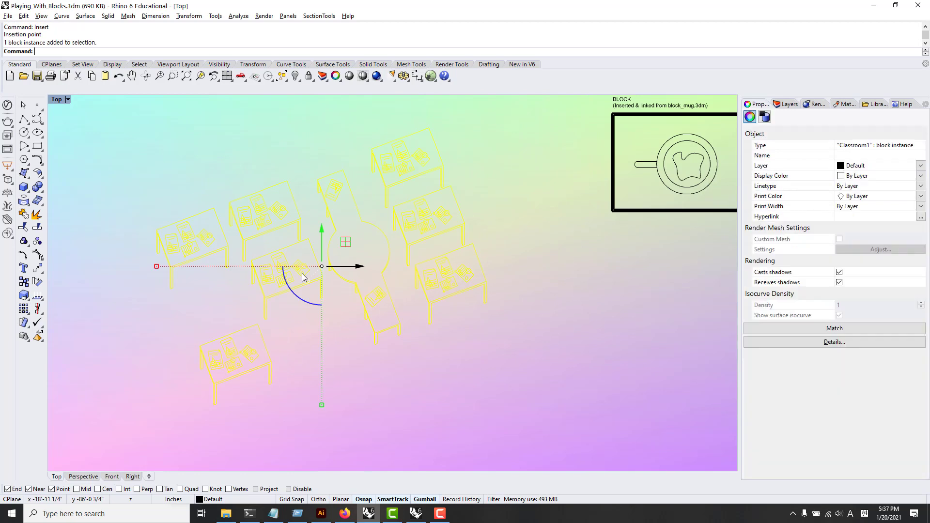
pyautogui.write('E')
pyautogui.press('Return')
# - Start a new block insertion and choose the block_dirtymug file from the Tutorials folder as its source
pyautogui.write('Insert')
pyautogui.press('Return')
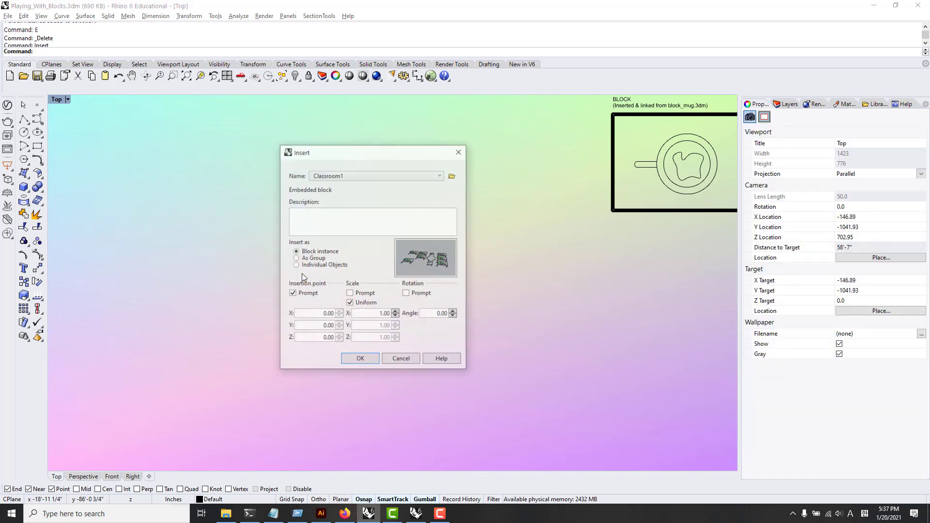
pyautogui.click(453, 176)
pyautogui.moveTo(460, 170); pyautogui.dragTo(377, 167)
pyautogui.click(316, 225)
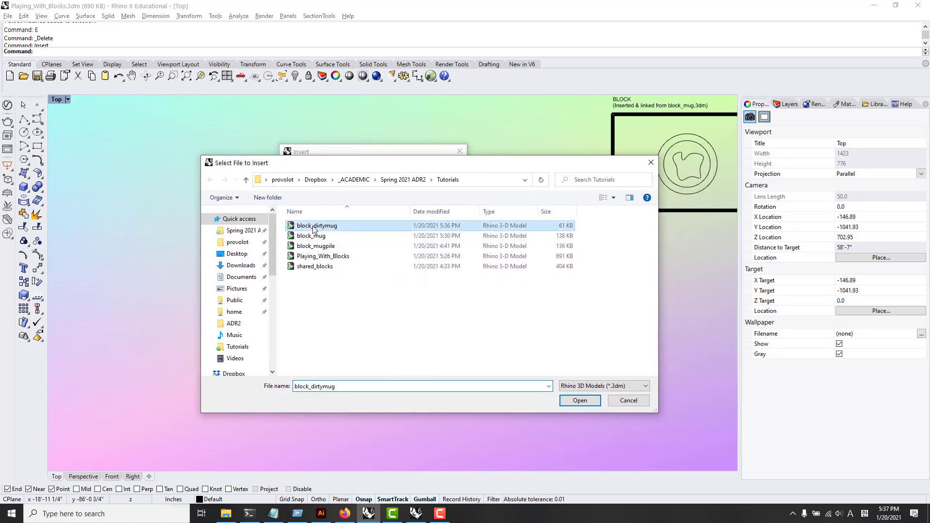
pyautogui.click(591, 402)
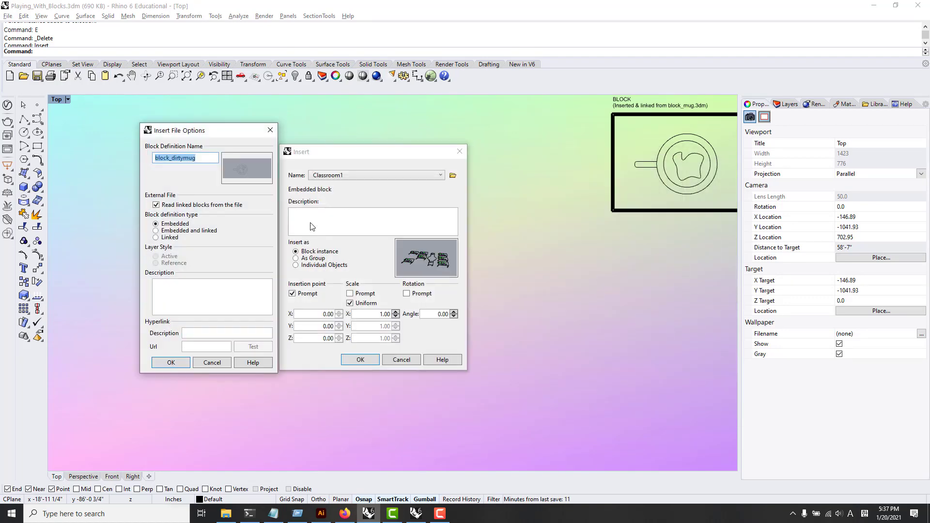
# - Set the block_dirtymug block definition type to Linked with the Reference layer style
pyautogui.moveTo(208, 131)
pyautogui.mouseDown()
pyautogui.moveTo(406, 143)
pyautogui.moveTo(468, 205)
pyautogui.moveTo(326, 122)
pyautogui.moveTo(194, 141)
pyautogui.mouseUp()
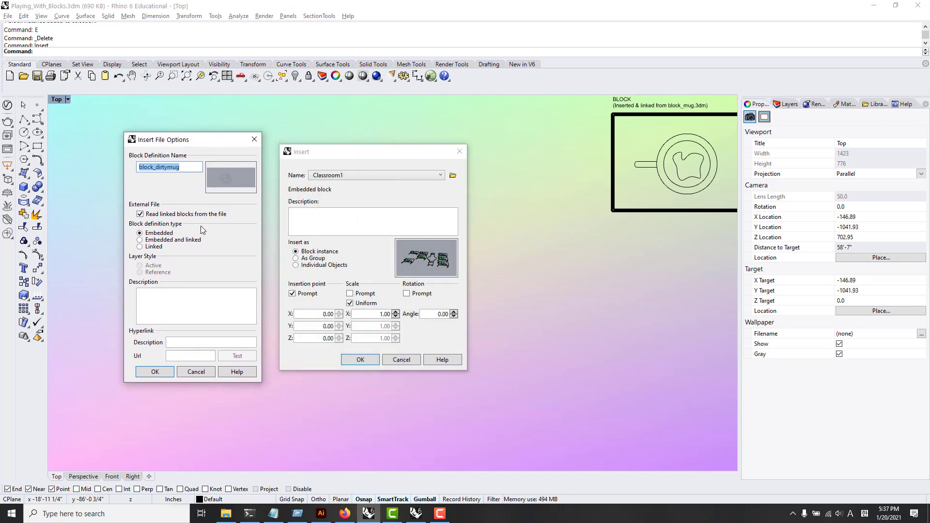
pyautogui.click(140, 247)
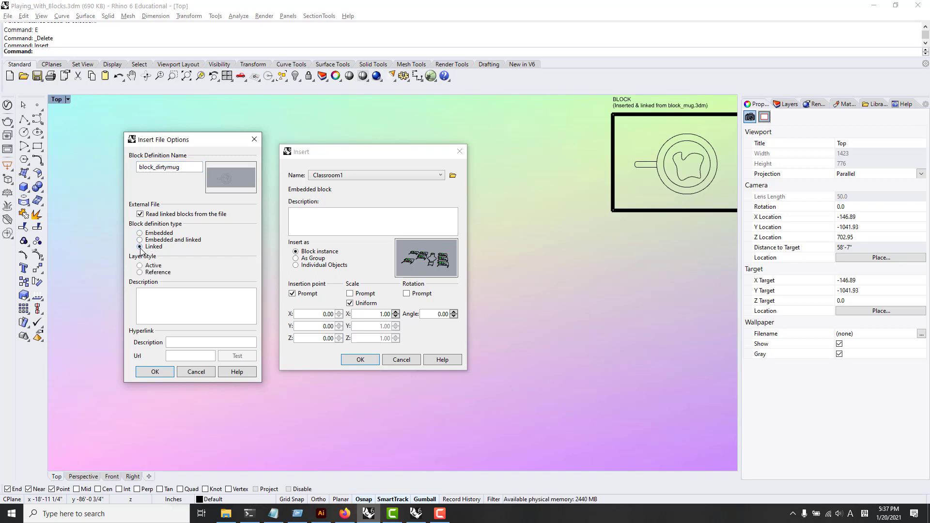
pyautogui.click(140, 272)
pyautogui.click(154, 371)
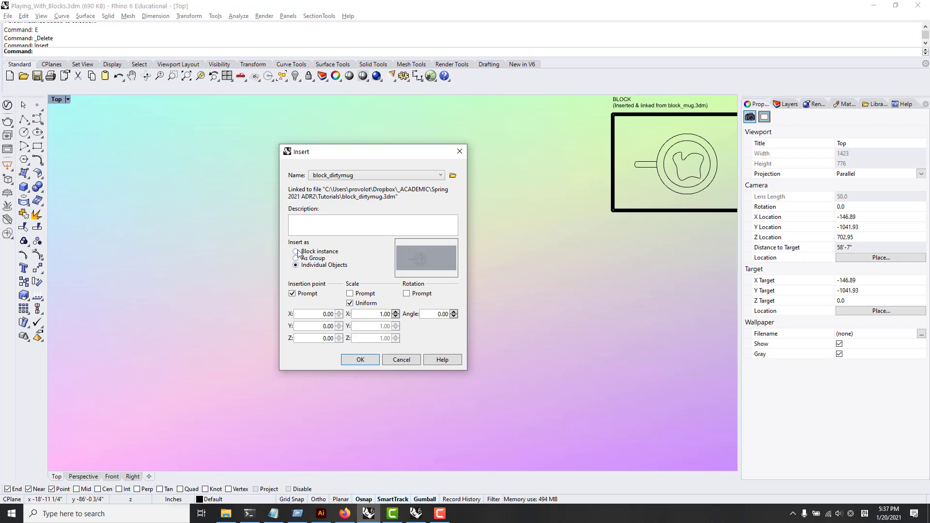
# - Place block_dirtymug as a block instance in the empty area beside the framed mug
pyautogui.click(360, 359)
pyautogui.click(340, 282)
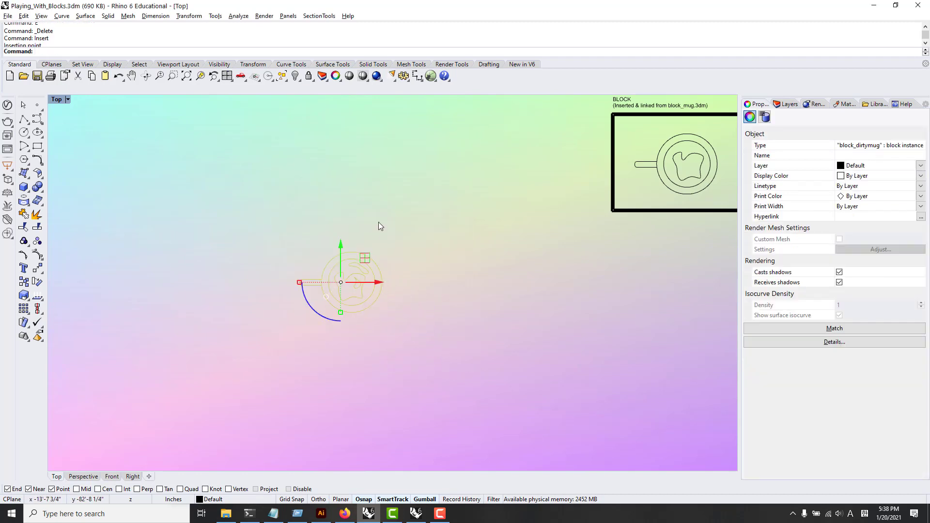
pyautogui.press('Escape')
# - Copy the block_dirtymug instance to four more spots, making a loose cluster of five mugs
pyautogui.scroll(5, 379, 267)
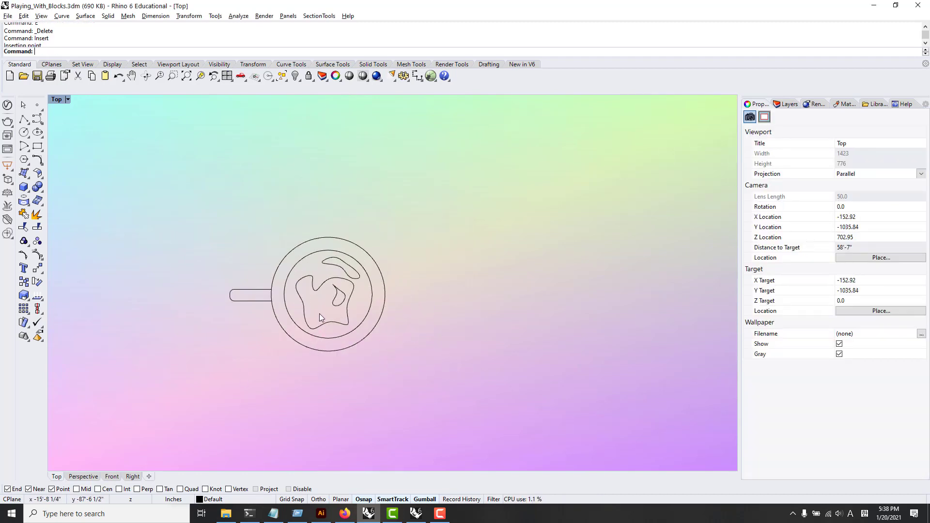
pyautogui.click(317, 327)
pyautogui.scroll(-1, 317, 326)
pyautogui.write('c')
pyautogui.press('Return')
pyautogui.click(317, 327)
pyautogui.click(413, 257)
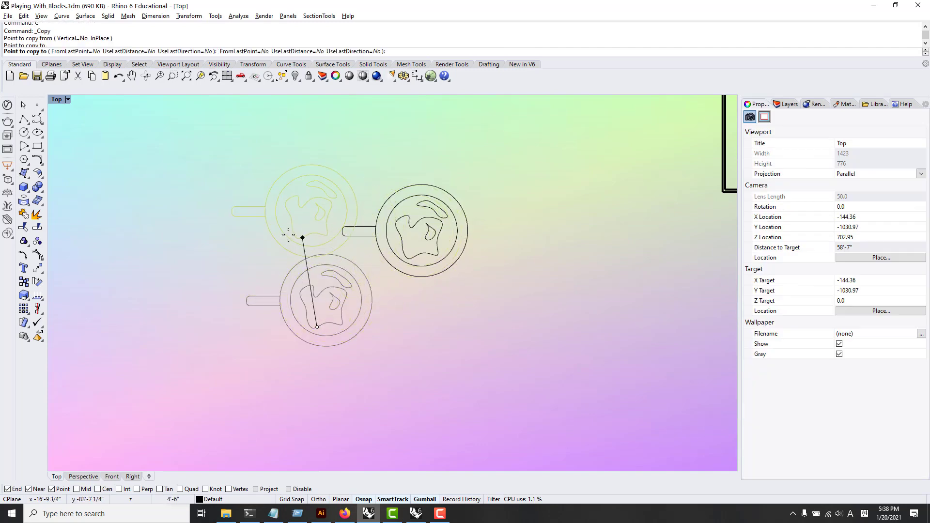
pyautogui.click(286, 231)
pyautogui.click(185, 297)
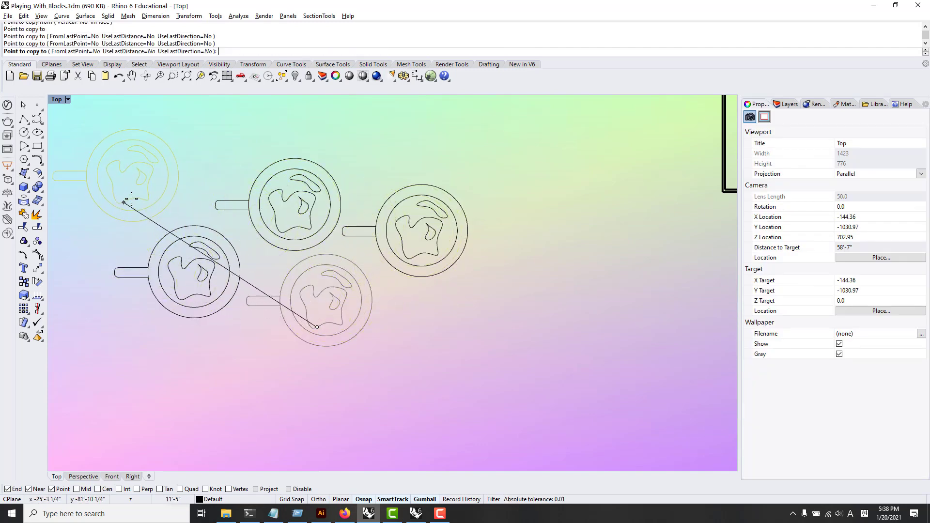
pyautogui.click(141, 196)
pyautogui.scroll(-4, 194, 228)
pyautogui.press('Return')
pyautogui.moveTo(377, 329); pyautogui.dragTo(131, 155)
pyautogui.click(298, 336)
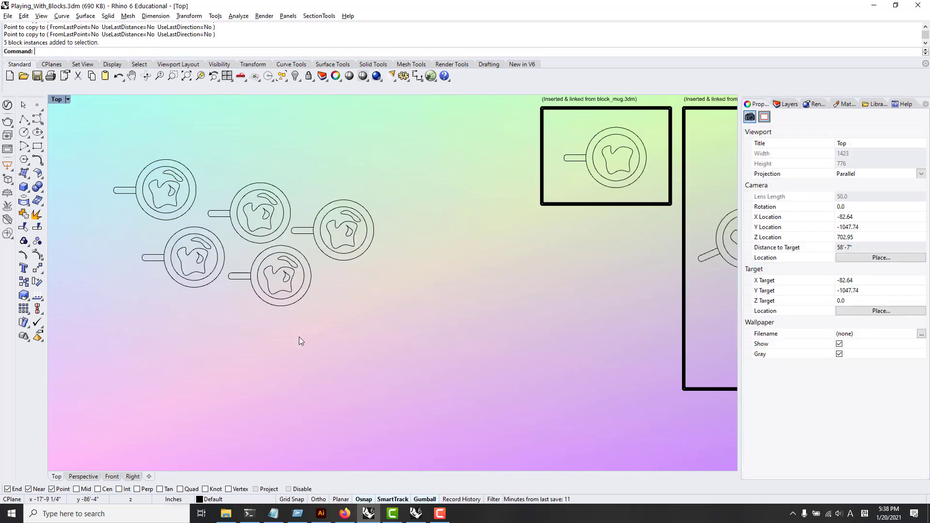
# - Switch to the Rhino window containing the block_dirtymug file to edit the linked source drawing
pyautogui.click(407, 512)
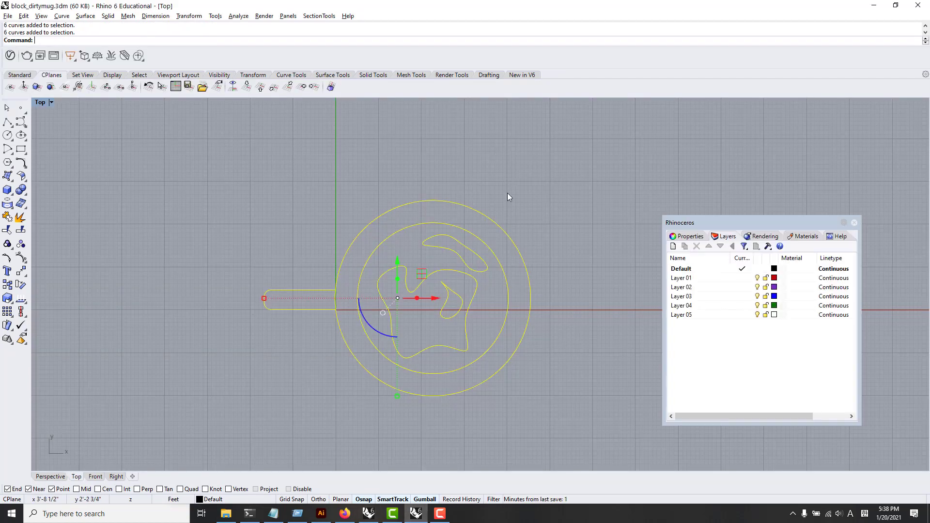
pyautogui.scroll(4, 483, 298)
# - Try deleting the small teardrop curve and the upper crescent-shaped stain inside the mug
pyautogui.click(446, 294)
pyautogui.write('E')
pyautogui.press('Return')
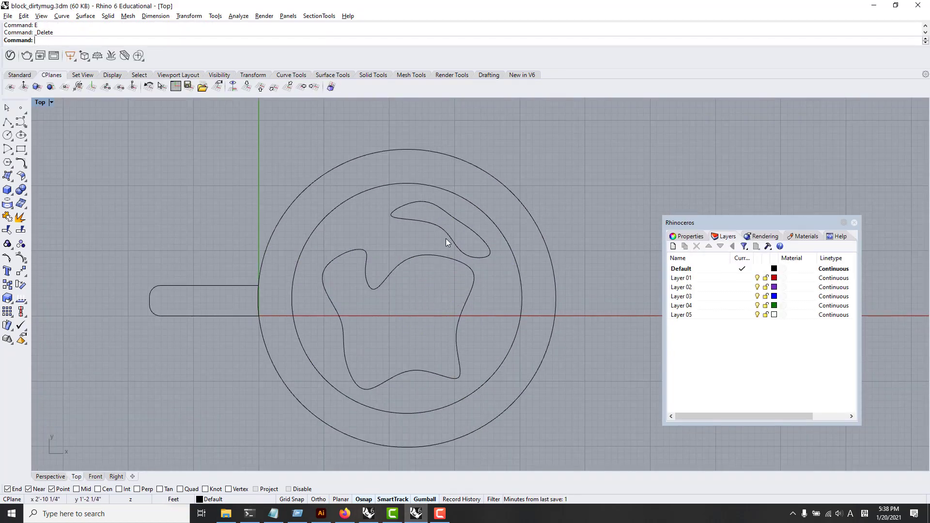
pyautogui.click(446, 240)
pyautogui.write('E')
pyautogui.press('Return')
pyautogui.press('Return')
pyautogui.scroll(2, 397, 299)
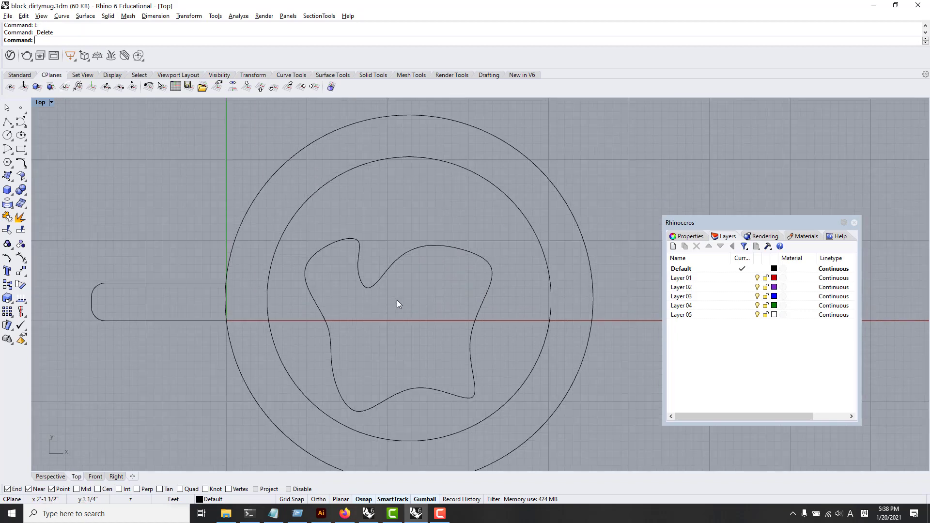
# - Undo the deletions of the teardrop and crescent curves
pyautogui.hotkey('ctrl', 'z')
pyautogui.hotkey('ctrl', 'z')
pyautogui.press('Escape')
pyautogui.press('Escape')
# - Delete the large blob curve and the small teardrop curve inside it from the mug
pyautogui.moveTo(432, 242); pyautogui.dragTo(390, 308)
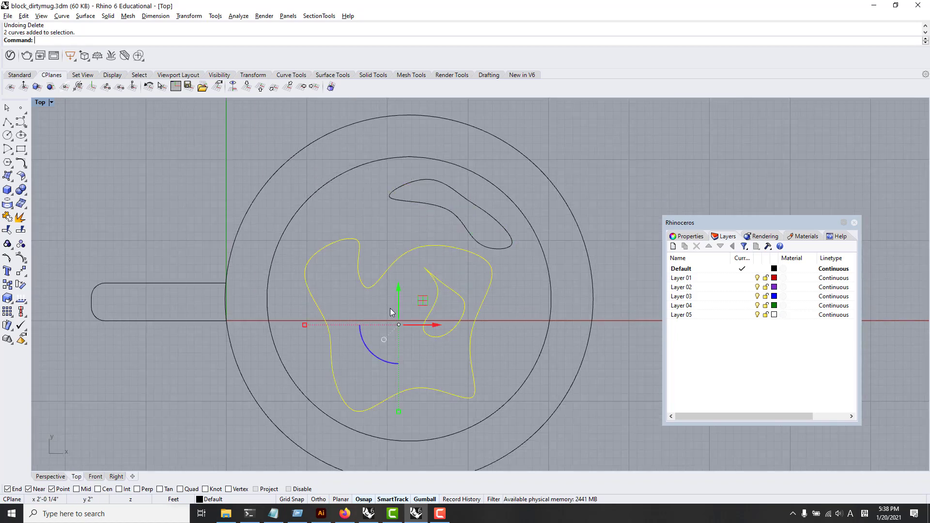
pyautogui.write('E')
pyautogui.press('Return')
# - Copy the remaining crescent-shaped stain once, slightly down and toward the mug's handle
pyautogui.write('C')
pyautogui.press('Return')
pyautogui.click(445, 209)
pyautogui.press('Return')
pyautogui.click(410, 246)
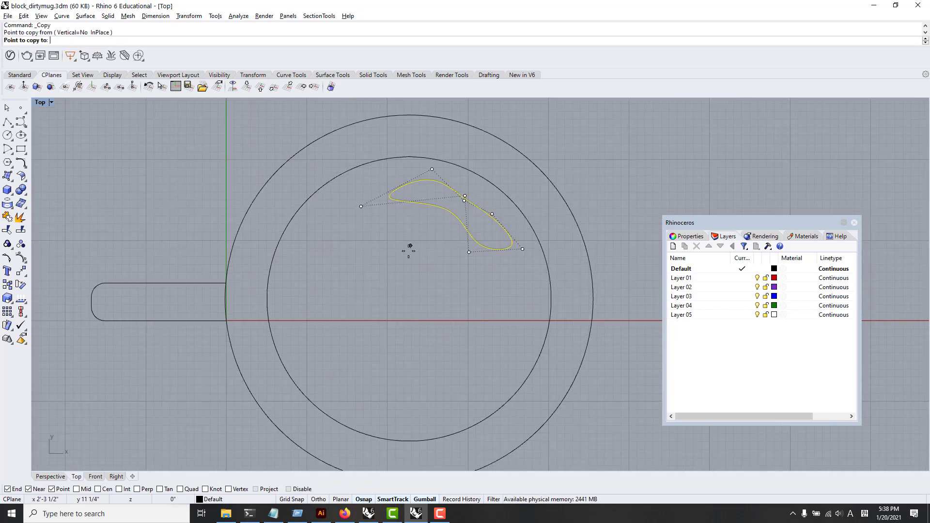
pyautogui.click(371, 270)
pyautogui.press('Return')
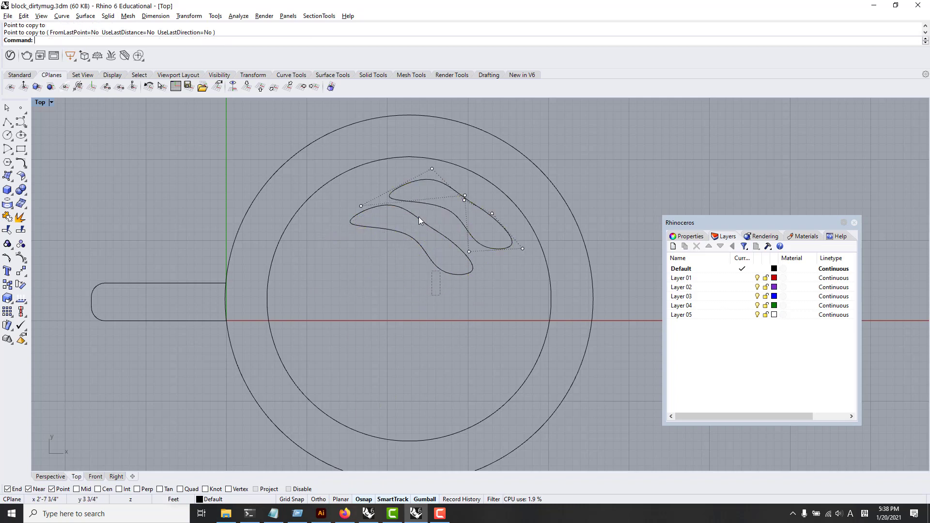
# - Rotate copies of both crescent stains around the mug's center to the side nearest the handle
pyautogui.moveTo(418, 217); pyautogui.dragTo(402, 194)
pyautogui.write('R')
pyautogui.press('Return')
pyautogui.click(412, 299)
pyautogui.click(552, 163)
pyautogui.click(281, 233)
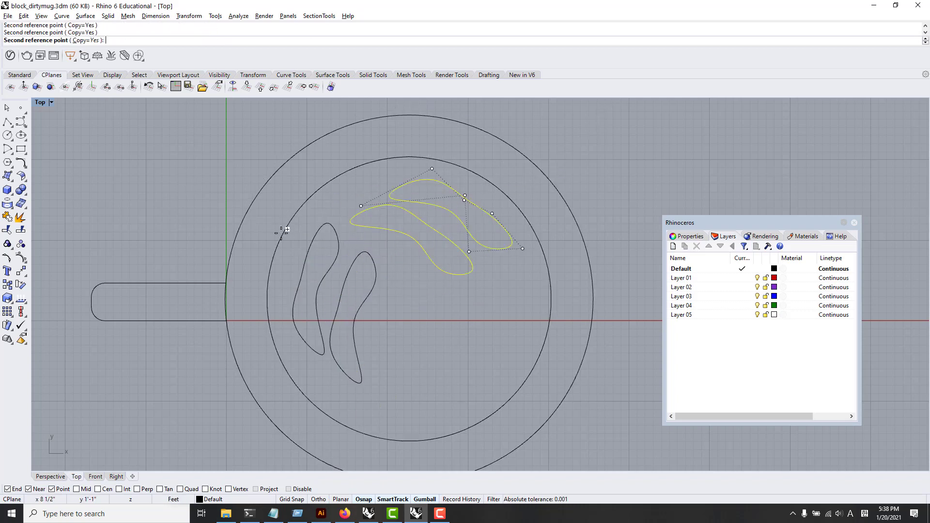
pyautogui.press('Return')
# - Delete the inner of the two rotated crescent stains and save the block_dirtymug file
pyautogui.click(370, 289)
pyautogui.write('E')
pyautogui.press('Return')
pyautogui.moveTo(435, 295); pyautogui.dragTo(410, 298, button='right')
pyautogui.hotkey('ctrl', 's')
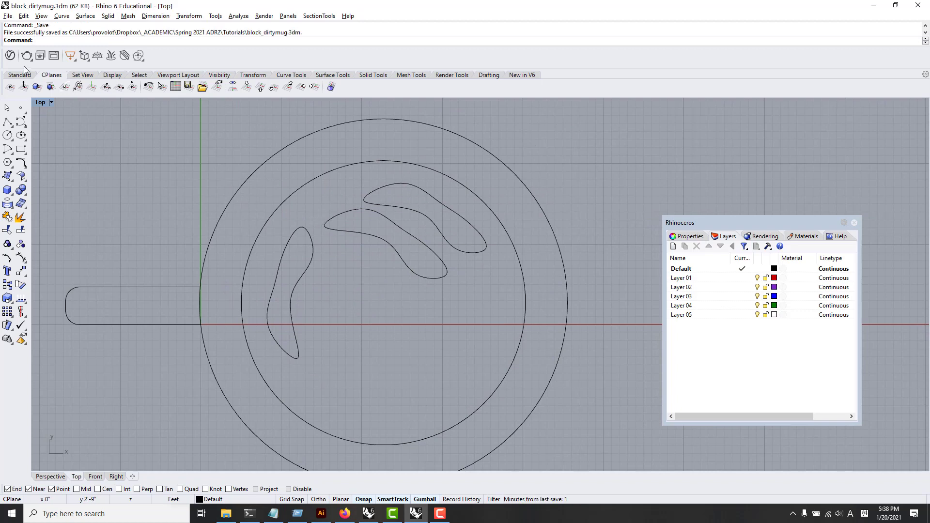
# - Switch to the Playing_With_Blocks file and update the linked block_dirtymug definition in the Block Manager
pyautogui.click(368, 513)
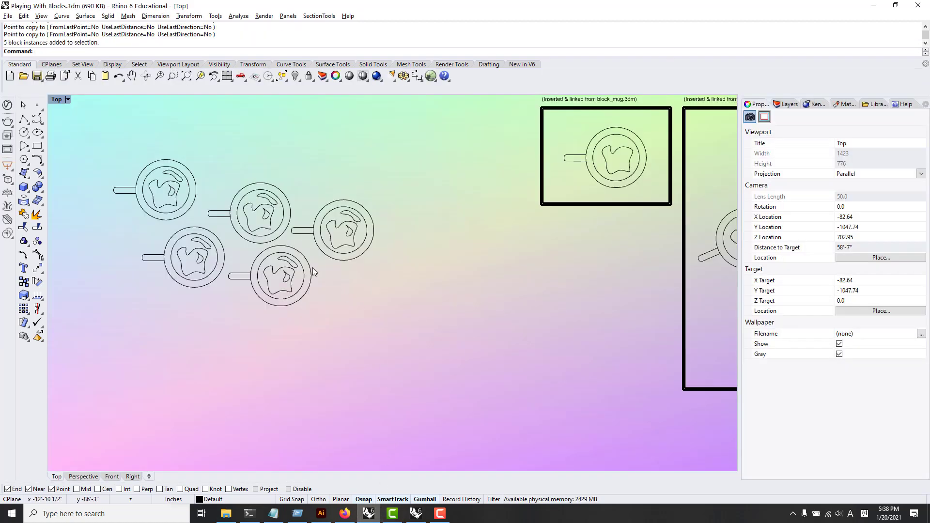
pyautogui.scroll(3, 167, 145)
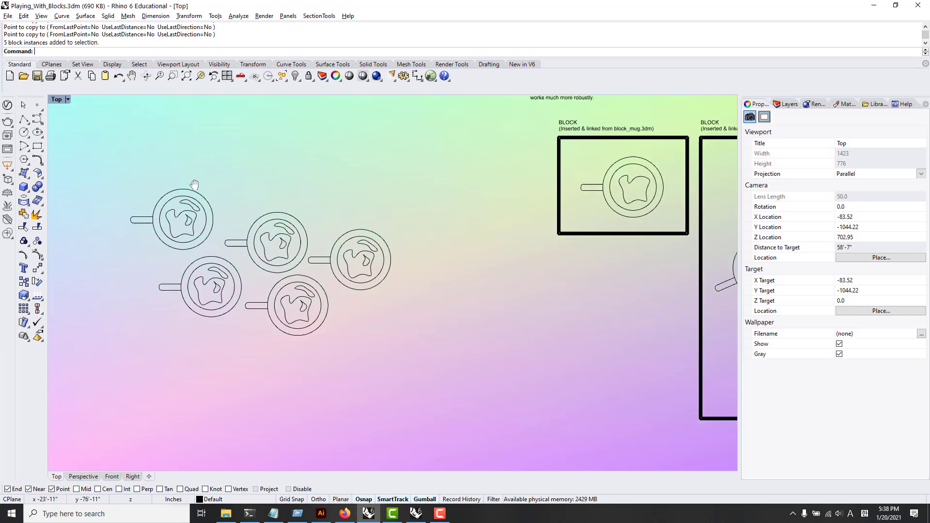
pyautogui.moveTo(163, 173); pyautogui.dragTo(206, 213, button='right')
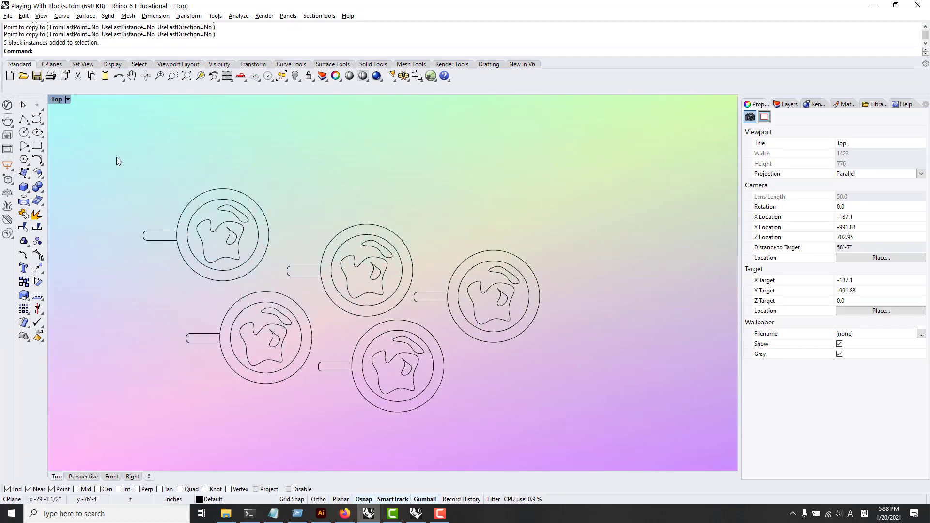
pyautogui.moveTo(578, 442); pyautogui.dragTo(213, 222)
pyautogui.press('Escape')
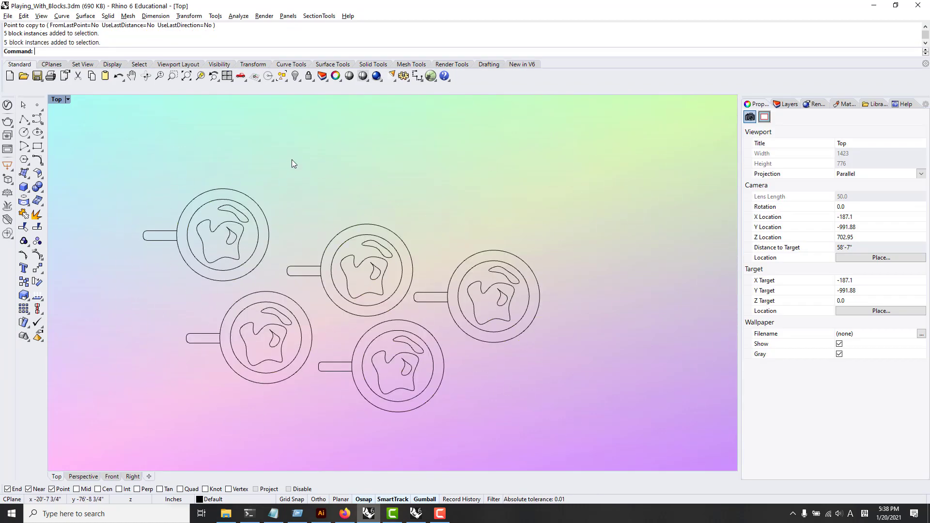
pyautogui.write('ockManager')
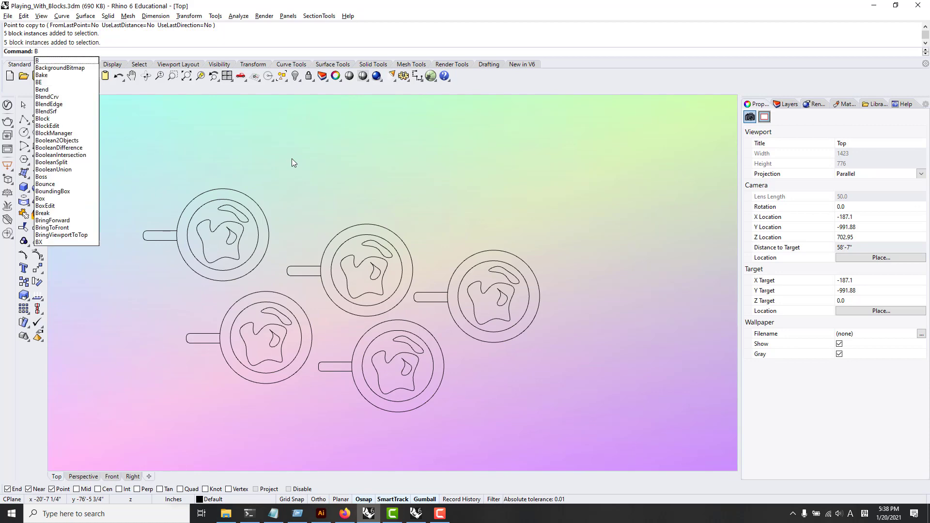
pyautogui.press('Return')
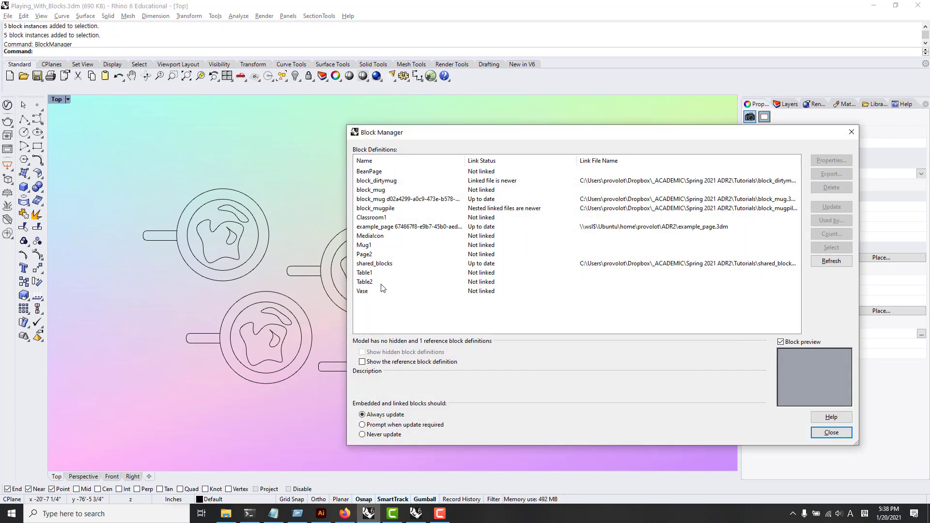
pyautogui.click(382, 181)
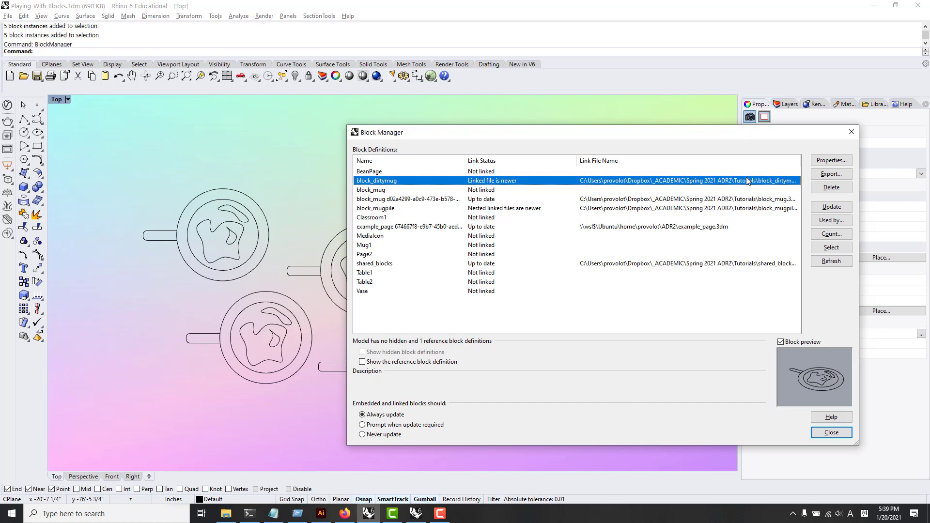
pyautogui.click(830, 207)
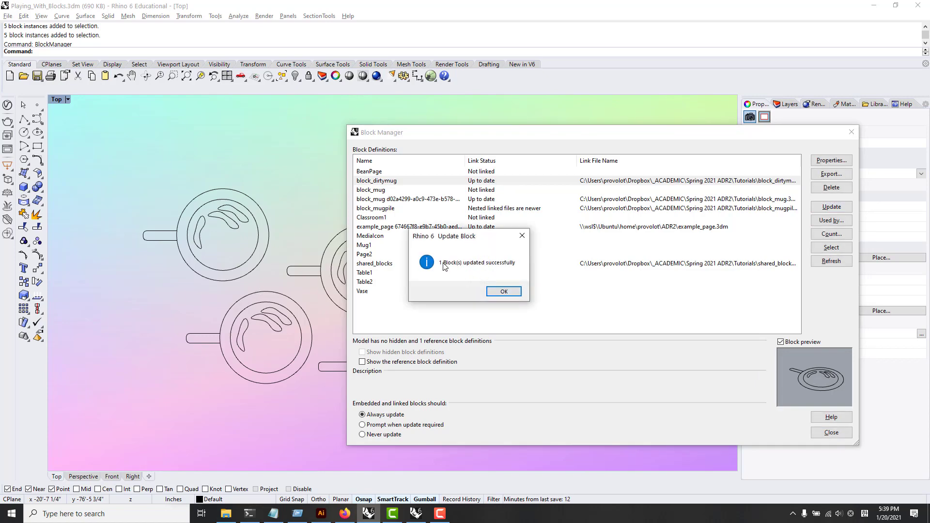
pyautogui.click(505, 293)
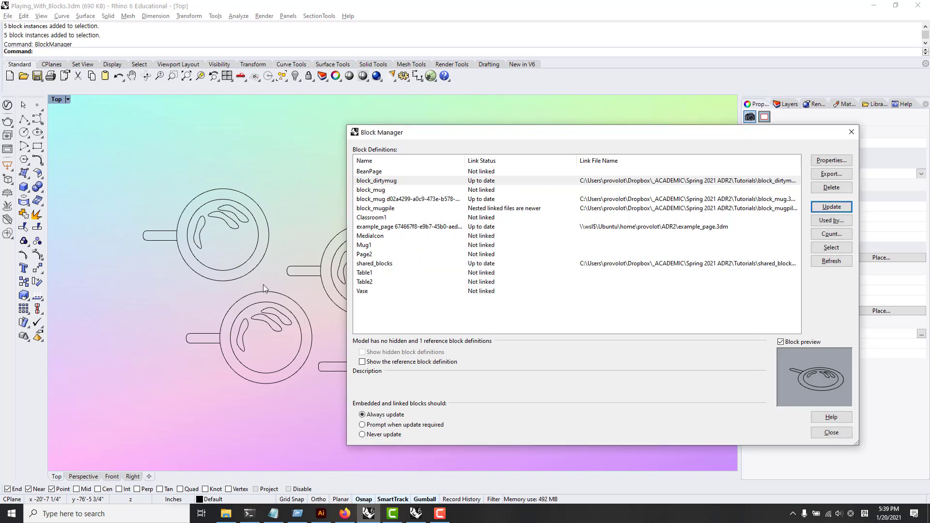
pyautogui.click(845, 436)
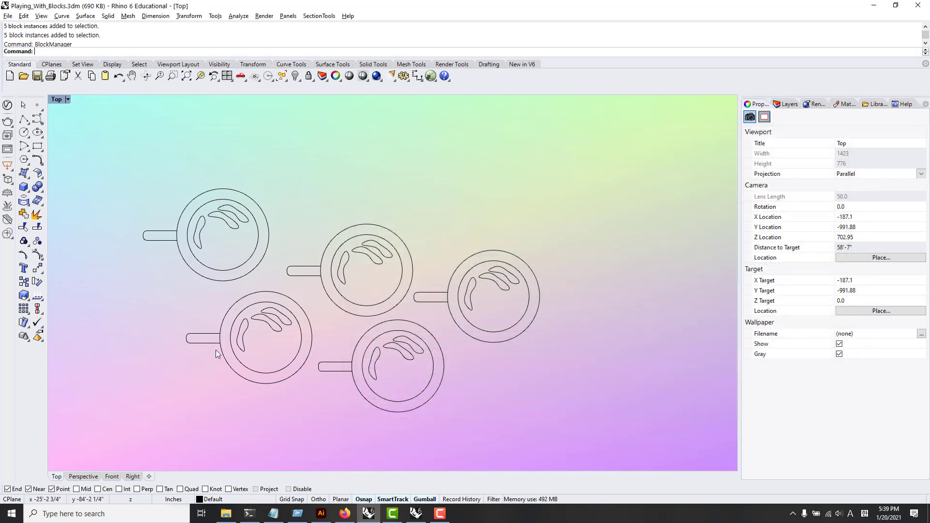
pyautogui.moveTo(301, 211); pyautogui.dragTo(232, 329)
pyautogui.moveTo(542, 212); pyautogui.dragTo(144, 428)
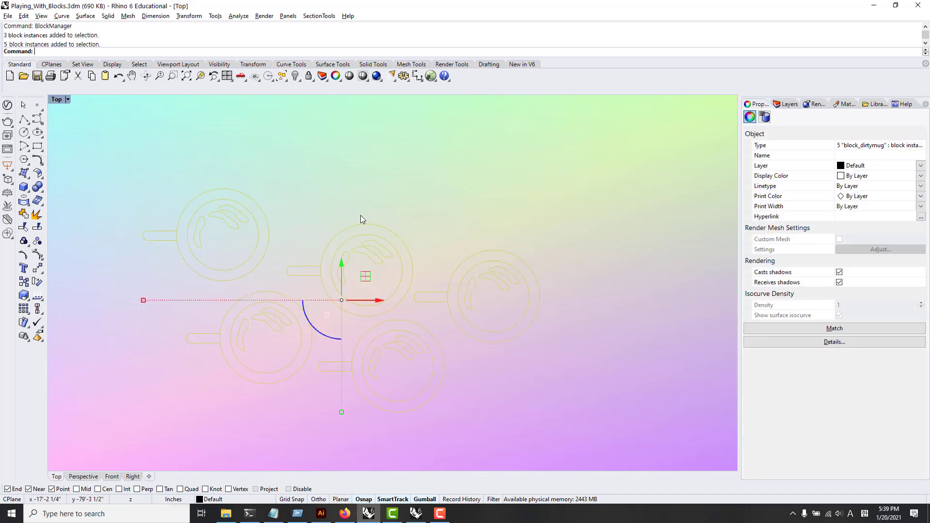
pyautogui.click(394, 447)
# - Switch to the block_dirtymug source file's window and close it
pyautogui.click(415, 513)
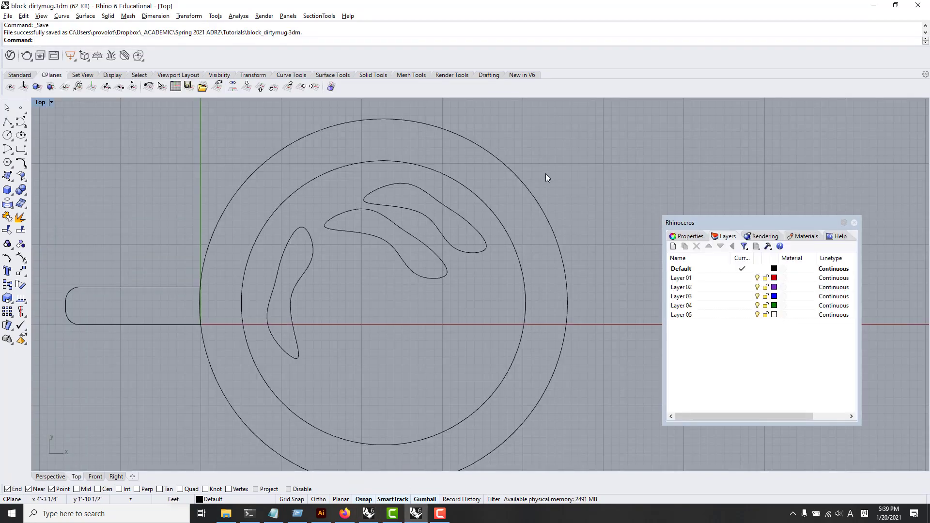
pyautogui.moveTo(543, 174); pyautogui.dragTo(365, 265)
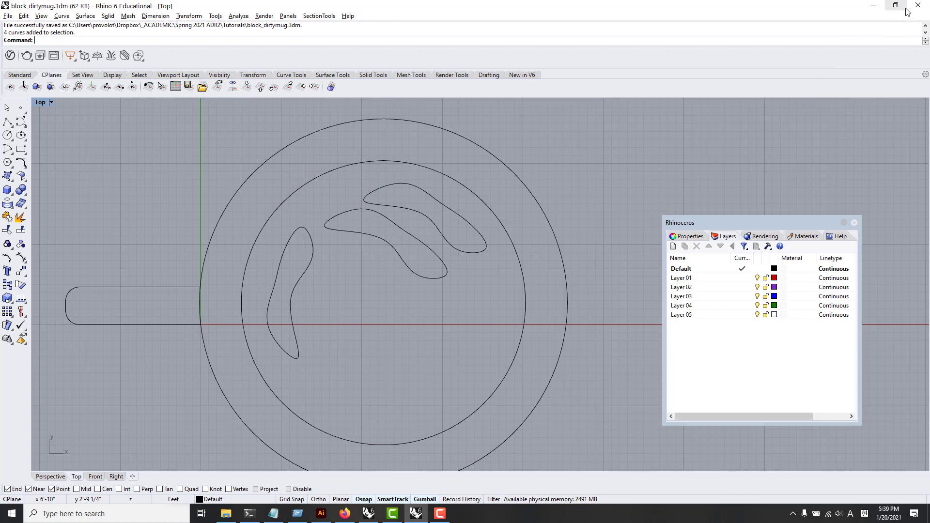
pyautogui.click(924, 6)
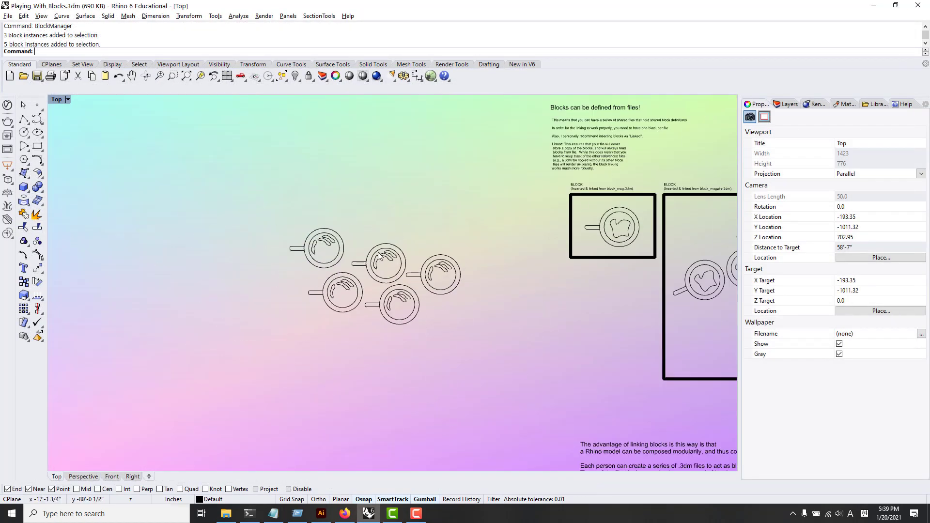
# - Open the linked block's source file for editing with BlockEdit from the uppermost dirty mug instance in Playing_With_Blocks
pyautogui.click(316, 202)
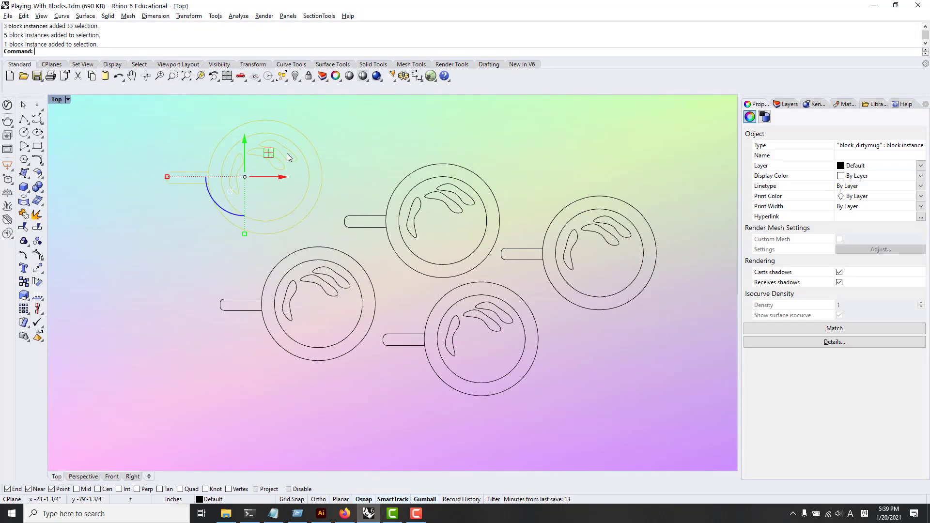
pyautogui.write('lockEdit')
pyautogui.press('Return')
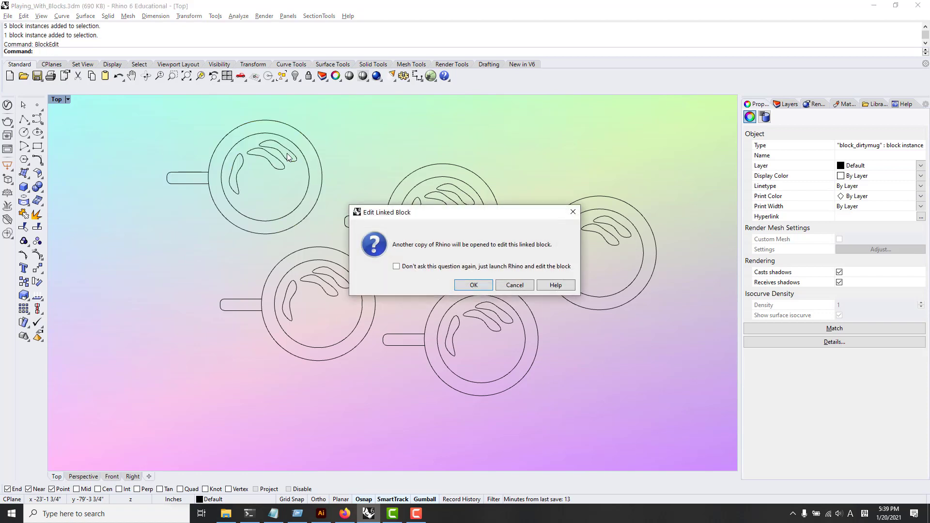
pyautogui.moveTo(413, 214); pyautogui.dragTo(241, 248)
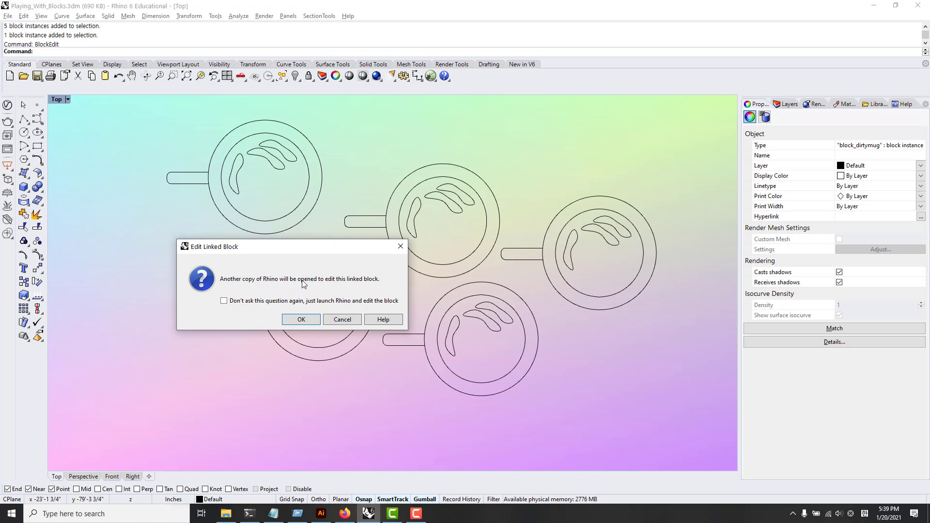
pyautogui.click(304, 321)
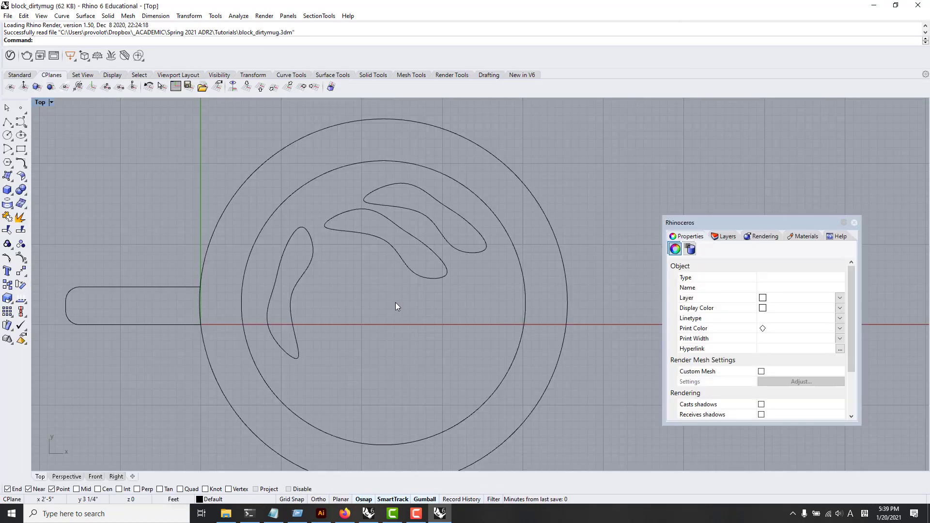
pyautogui.scroll(-6, 411, 303)
pyautogui.moveTo(412, 305)
pyautogui.mouseDown(button='right')
pyautogui.moveTo(399, 272)
pyautogui.moveTo(381, 288)
pyautogui.mouseUp(button='right')
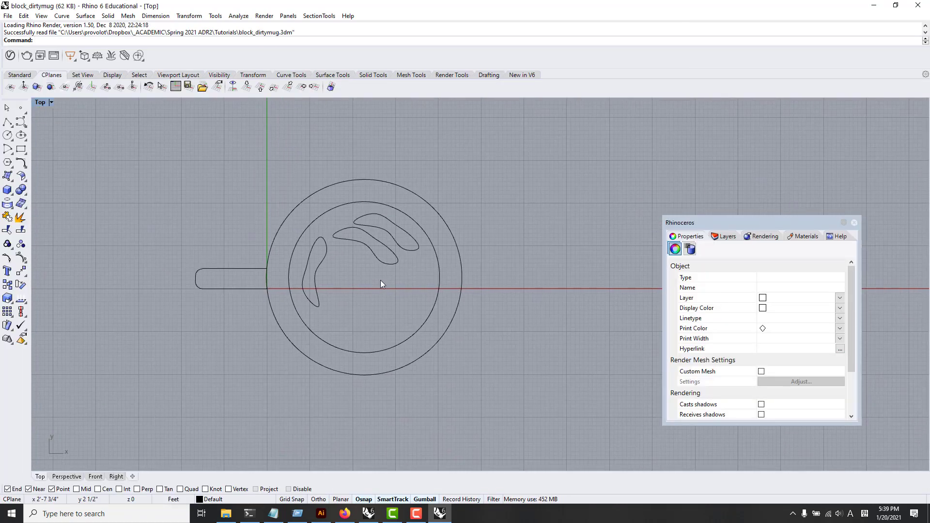
pyautogui.write('Circle')
pyautogui.press('Return')
pyautogui.click(357, 322)
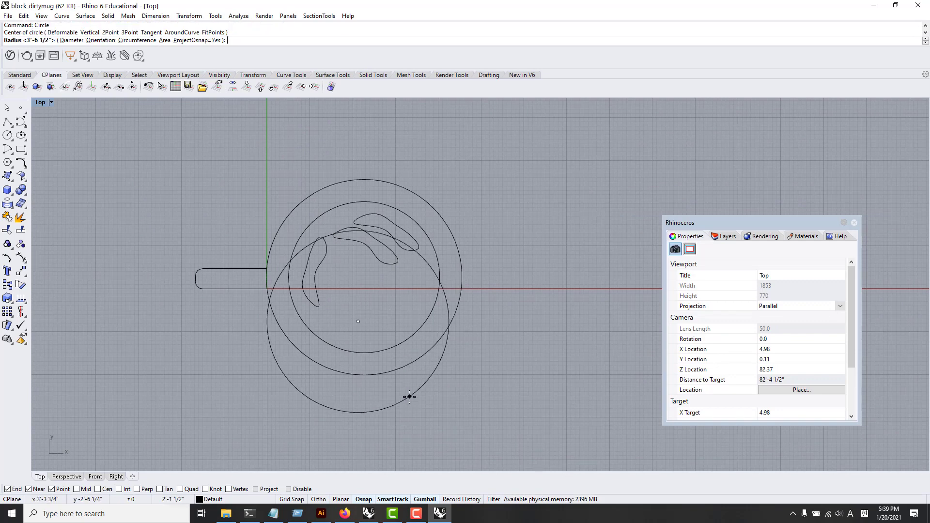
pyautogui.press('Escape')
# - Draw a square from just above the handle to below the mug, overlapping the lower part of the cup
pyautogui.write('REC')
pyautogui.press('Return')
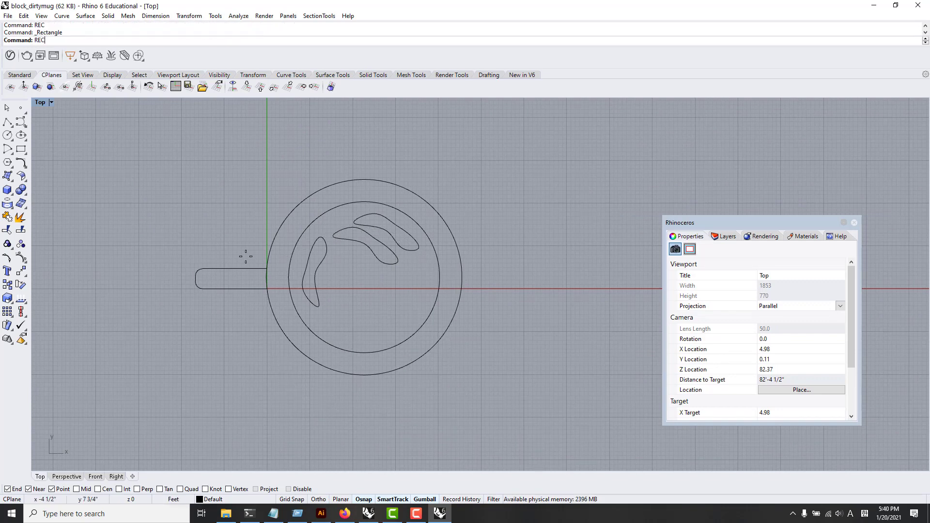
pyautogui.click(238, 246)
pyautogui.click(430, 449)
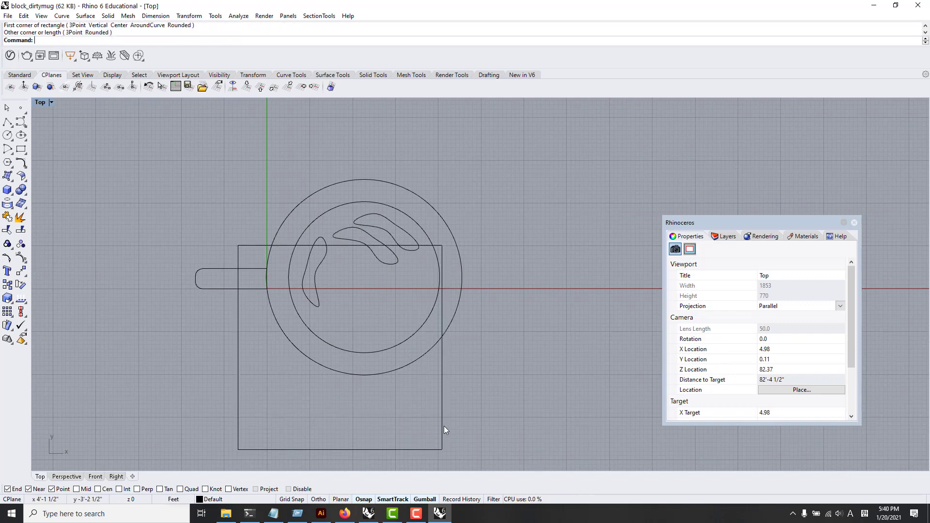
pyautogui.click(443, 423)
pyautogui.write('Fillet')
pyautogui.press('Return')
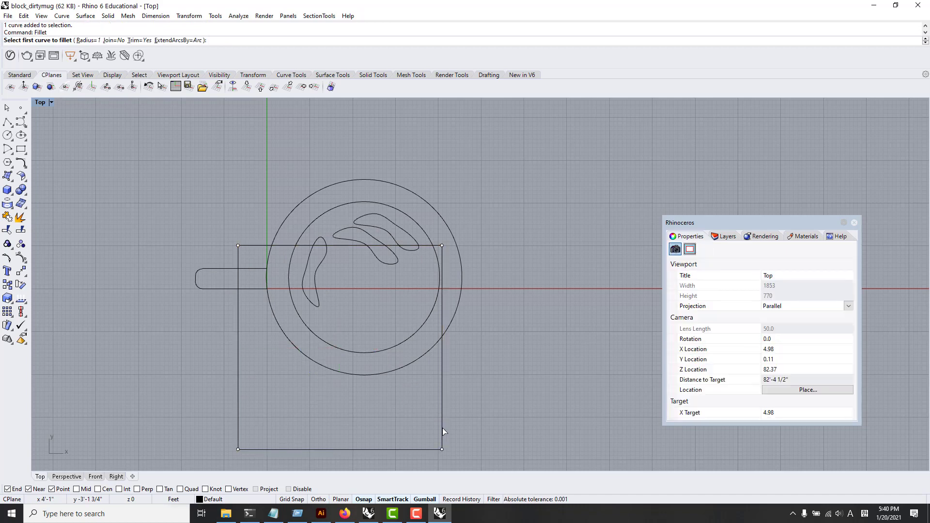
pyautogui.write('3"')
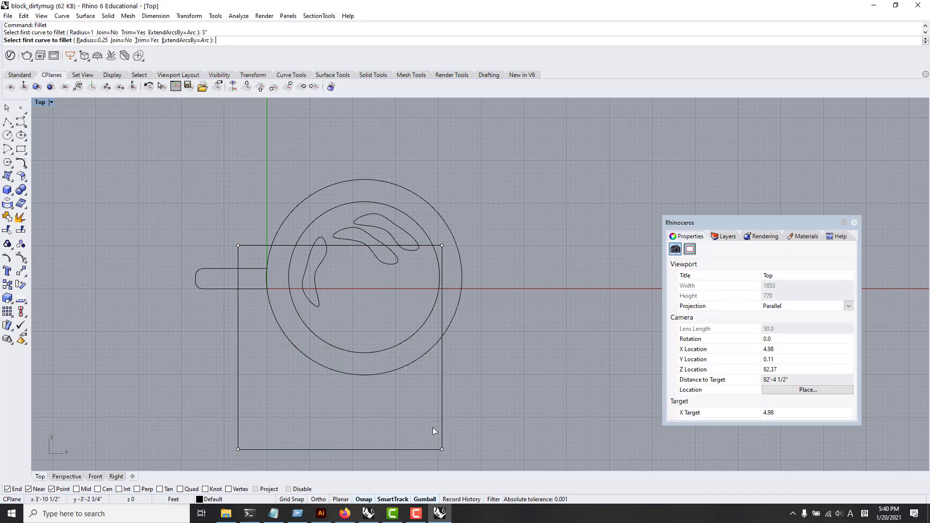
pyautogui.press('Return')
pyautogui.press('Escape')
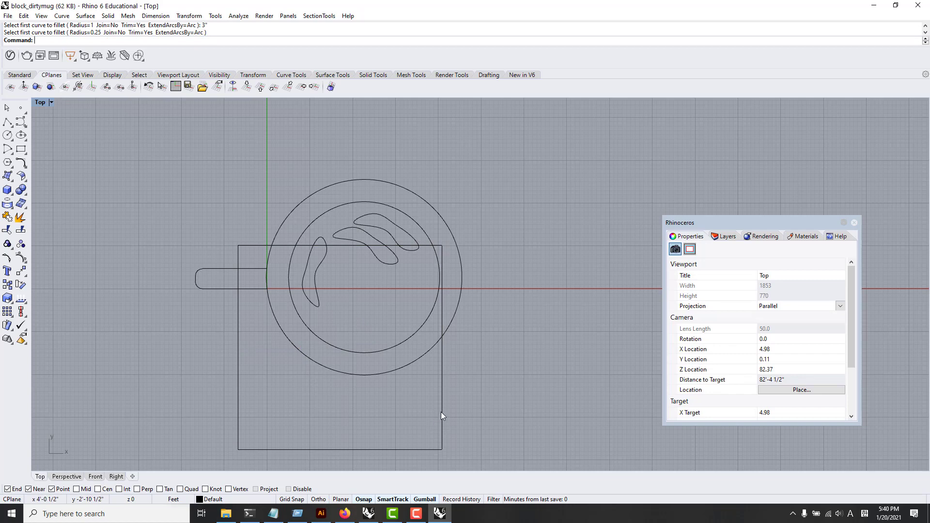
# - Round all corners of the square with FilletCorners using a 3" radius
pyautogui.click(441, 411)
pyautogui.write('FilletCorners')
pyautogui.press('Return')
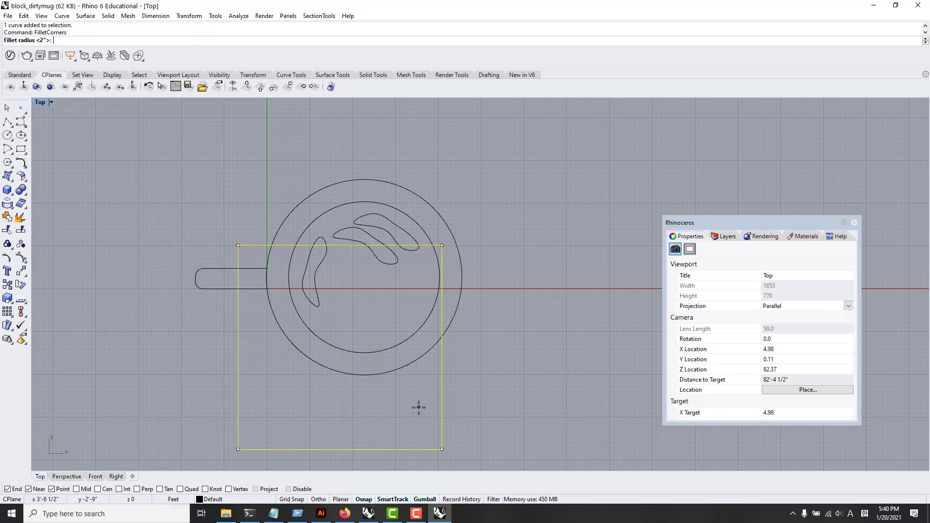
pyautogui.click(418, 407)
pyautogui.press('Return')
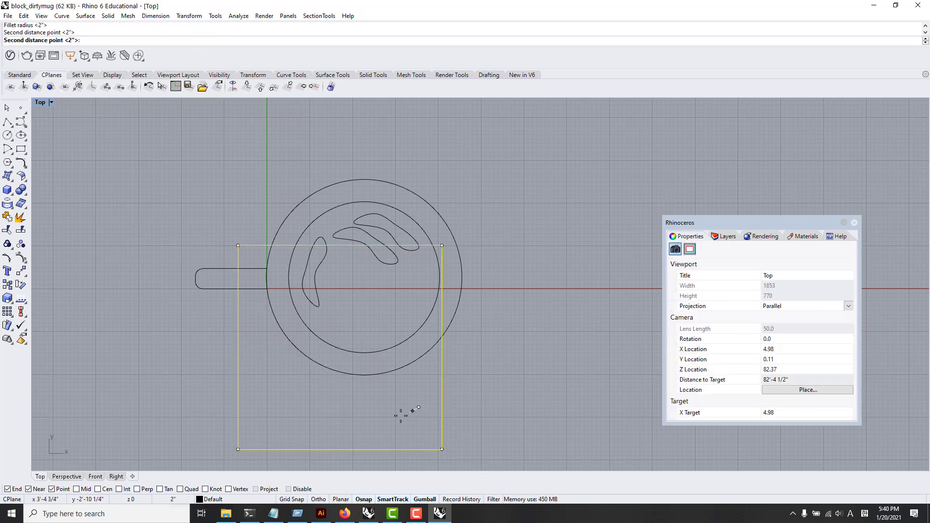
pyautogui.press('Return')
pyautogui.press('Escape')
pyautogui.write('Fillet')
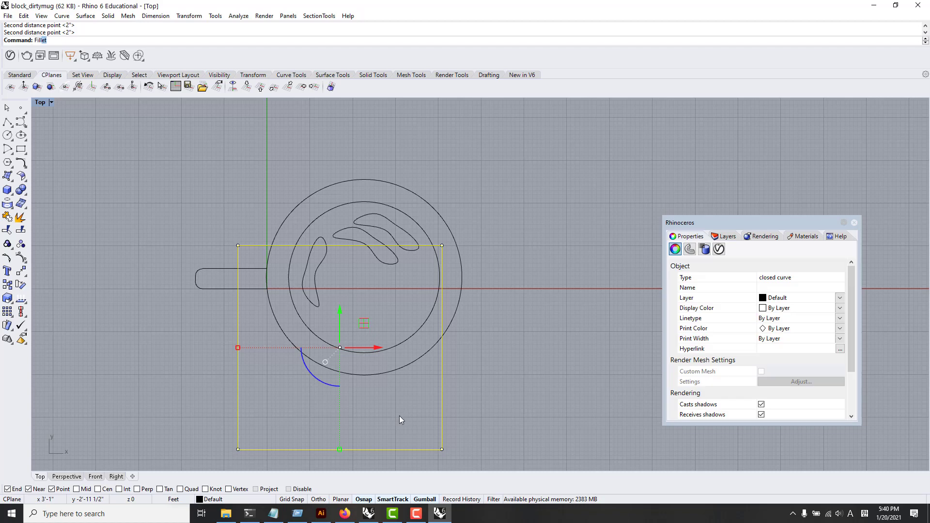
pyautogui.write('Corners')
pyautogui.press('Return')
pyautogui.write('3')
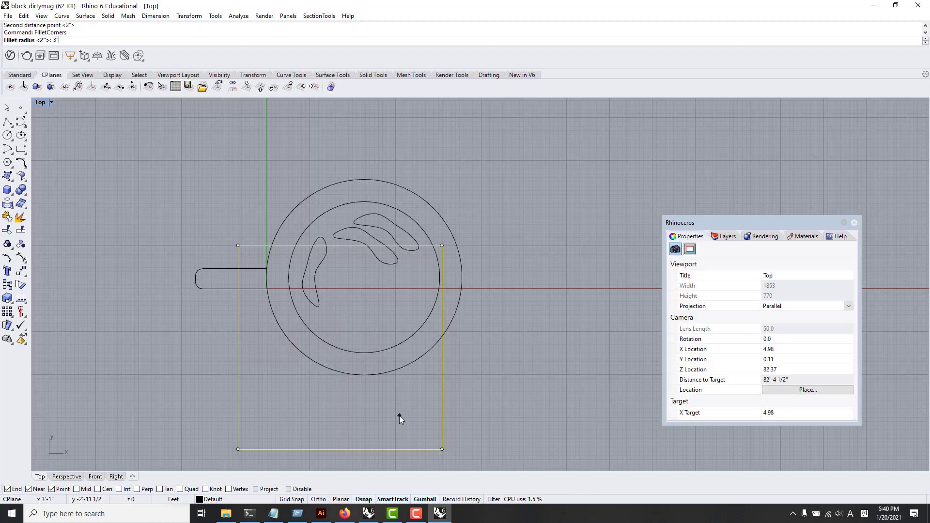
pyautogui.press('Return')
pyautogui.press('Escape')
# - Rotate the rounded square slightly clockwise and move it up so it sits behind the mug like a coaster
pyautogui.moveTo(426, 432); pyautogui.dragTo(422, 434)
pyautogui.click(456, 401)
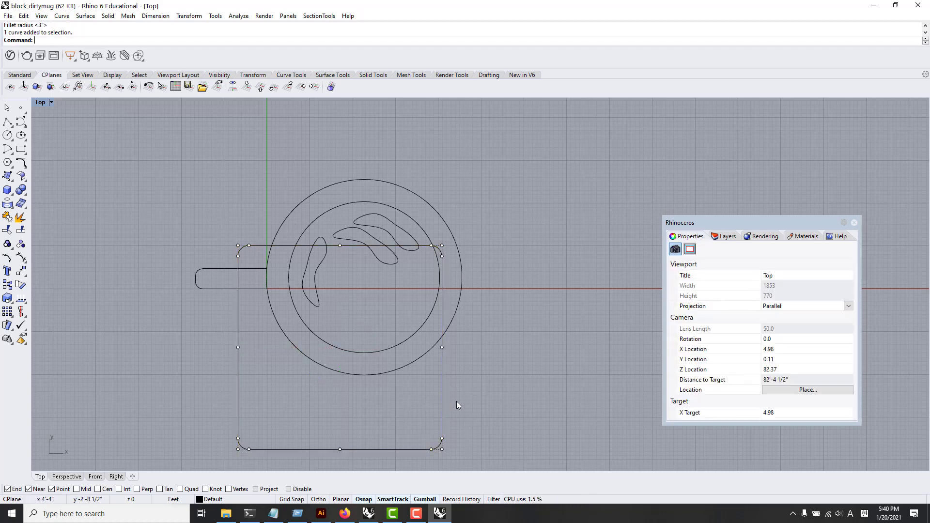
pyautogui.click(441, 376)
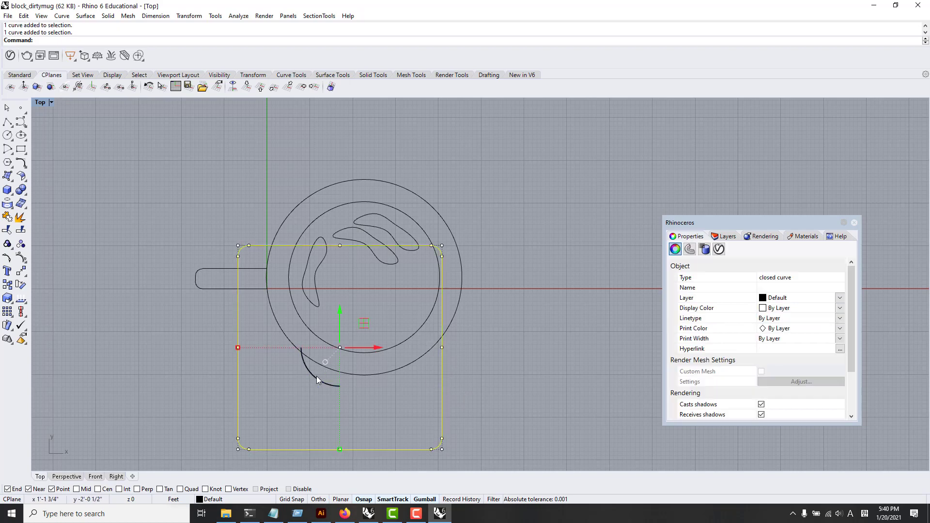
pyautogui.moveTo(317, 378); pyautogui.dragTo(378, 269)
# - Trim away the parts of the rounded square that lie inside the mug's outer circle
pyautogui.moveTo(505, 166); pyautogui.dragTo(354, 310)
pyautogui.write('tr')
pyautogui.press('Return')
pyautogui.click(367, 188)
pyautogui.click(454, 293)
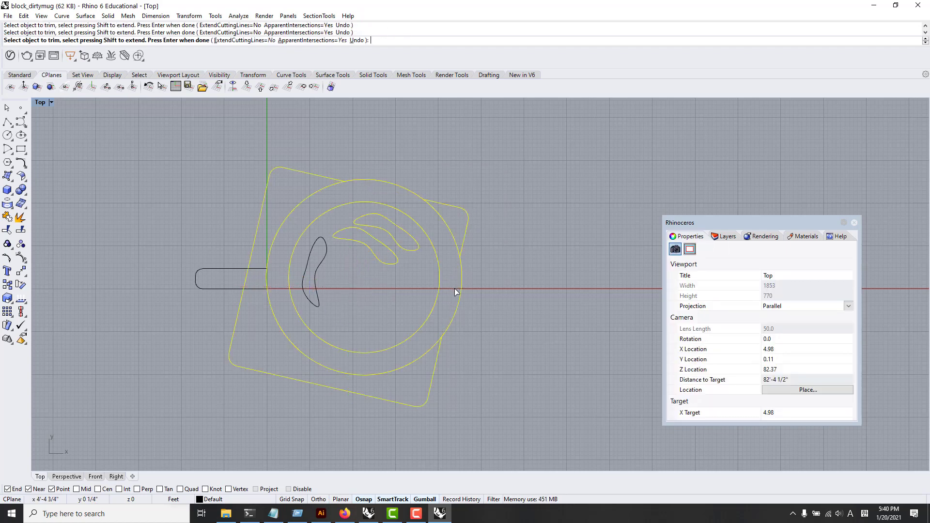
pyautogui.press('Return')
# - Trim away the piece of the rounded square crossing the mug's handle and save the block_dirtymug file
pyautogui.moveTo(428, 148); pyautogui.dragTo(238, 311)
pyautogui.write('tr')
pyautogui.press('Return')
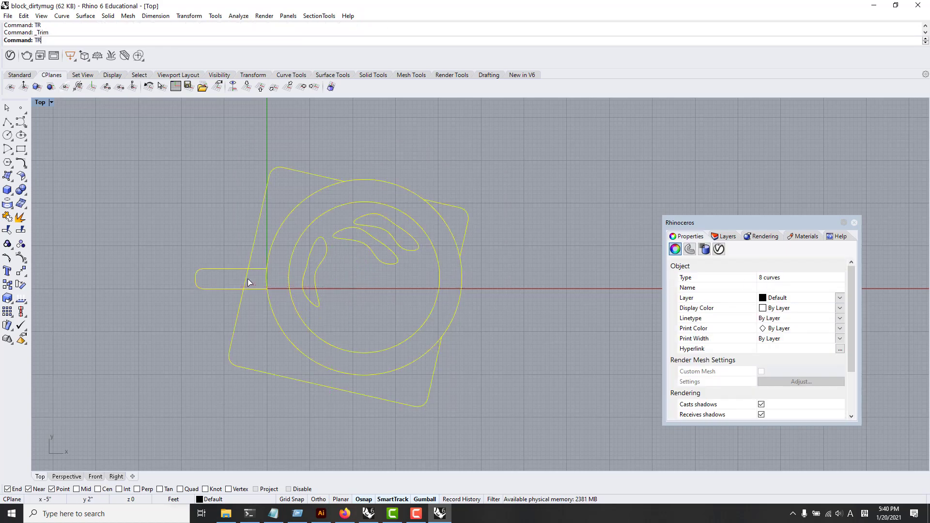
pyautogui.click(246, 278)
pyautogui.press('Return')
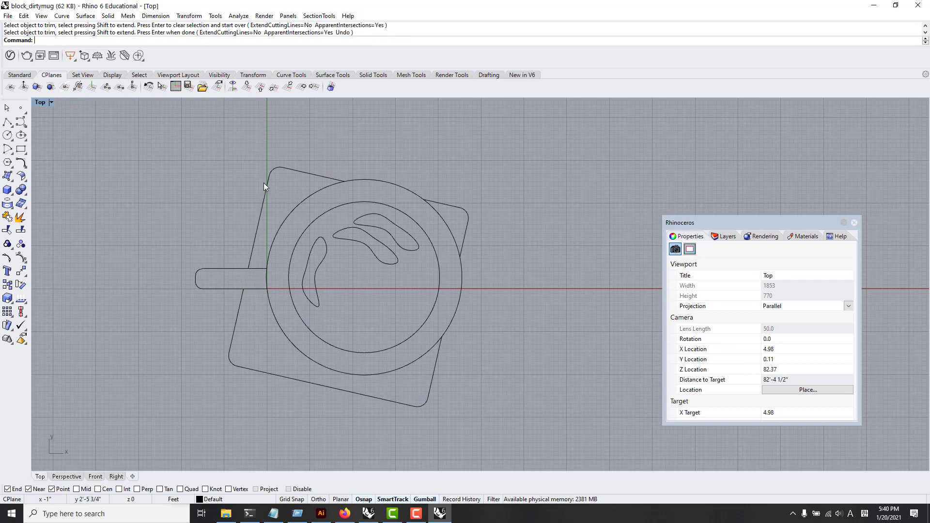
pyautogui.hotkey('ctrl', 's')
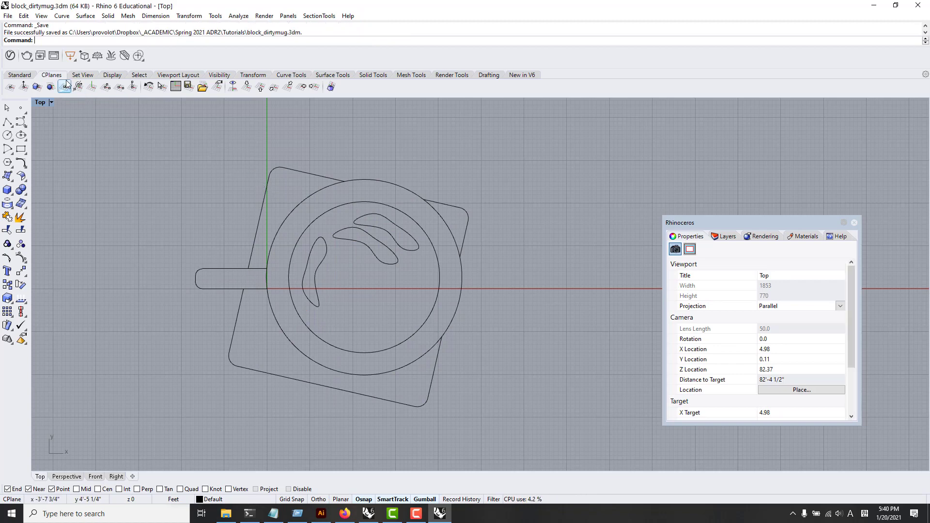
# - Close the block_dirtymug file and move the two lower mugs in Playing_With_Blocks slightly away from the upper ones
pyautogui.click(917, 6)
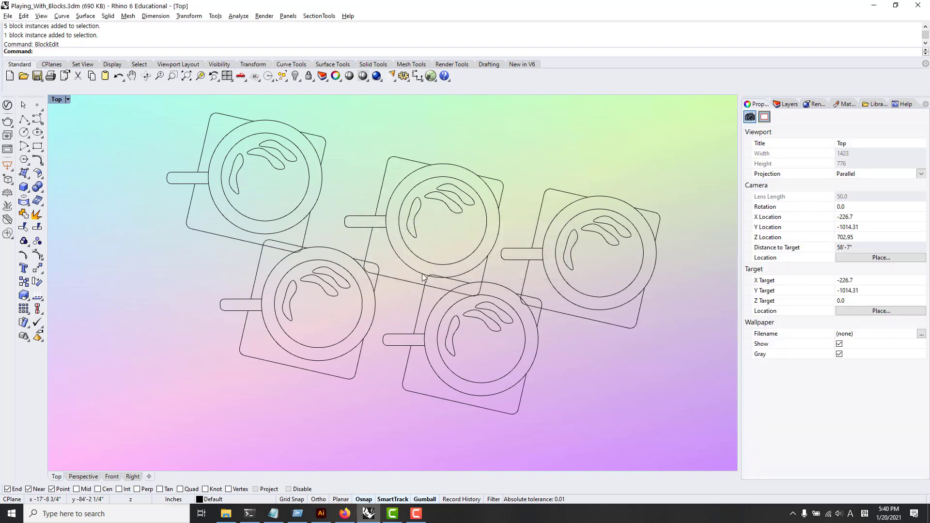
pyautogui.click(347, 287)
pyautogui.moveTo(323, 286); pyautogui.dragTo(303, 320)
pyautogui.scroll(-6, 328, 301)
pyautogui.moveTo(505, 201); pyautogui.dragTo(306, 337)
pyautogui.moveTo(470, 394); pyautogui.dragTo(420, 331)
pyautogui.click(469, 326)
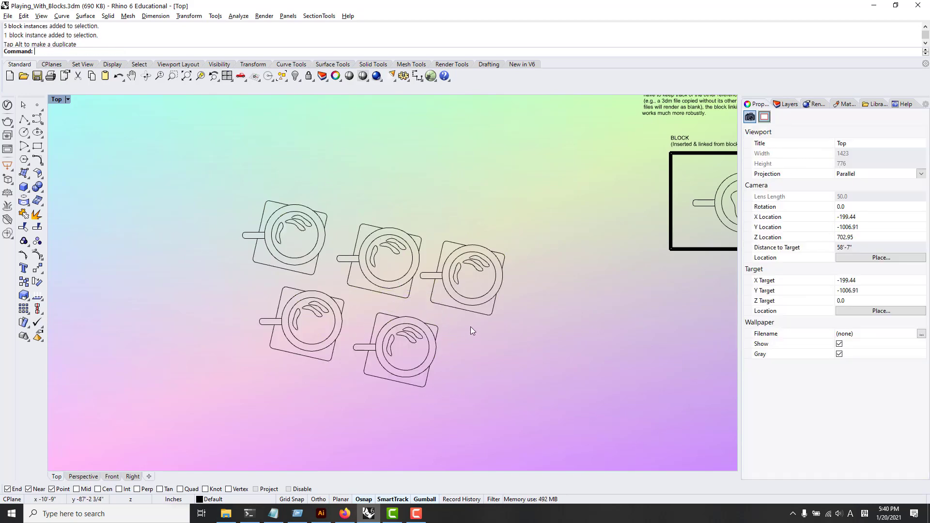
# - Examine the five block_dirtymug instances with their coasters, selecting them individually and as a group
pyautogui.click(458, 267)
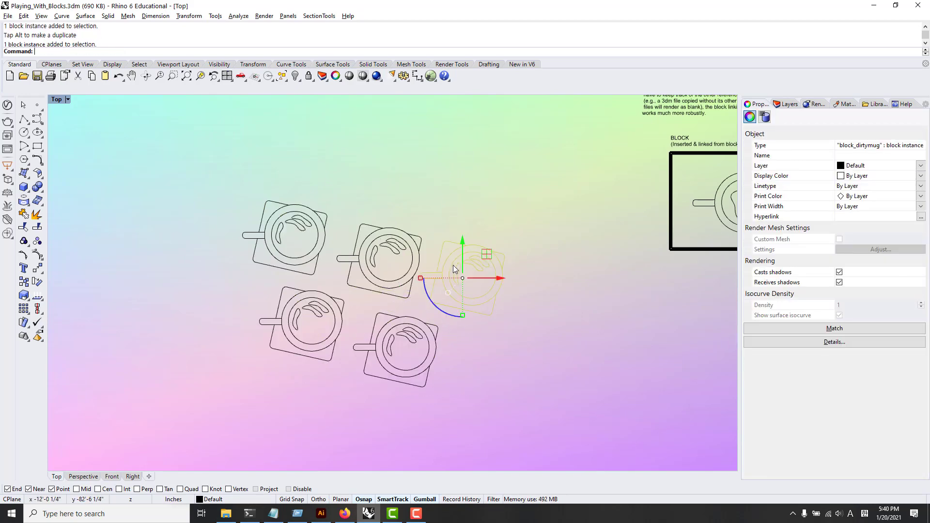
pyautogui.click(614, 332)
pyautogui.moveTo(539, 241); pyautogui.dragTo(432, 292, button='right')
pyautogui.moveTo(432, 249); pyautogui.dragTo(128, 424)
pyautogui.click(191, 280)
pyautogui.moveTo(198, 218); pyautogui.dragTo(308, 194, button='right')
pyautogui.moveTo(205, 190)
pyautogui.mouseDown()
pyautogui.moveTo(539, 428)
pyautogui.moveTo(216, 201)
pyautogui.mouseUp()
pyautogui.click(519, 413)
pyautogui.click(216, 201)
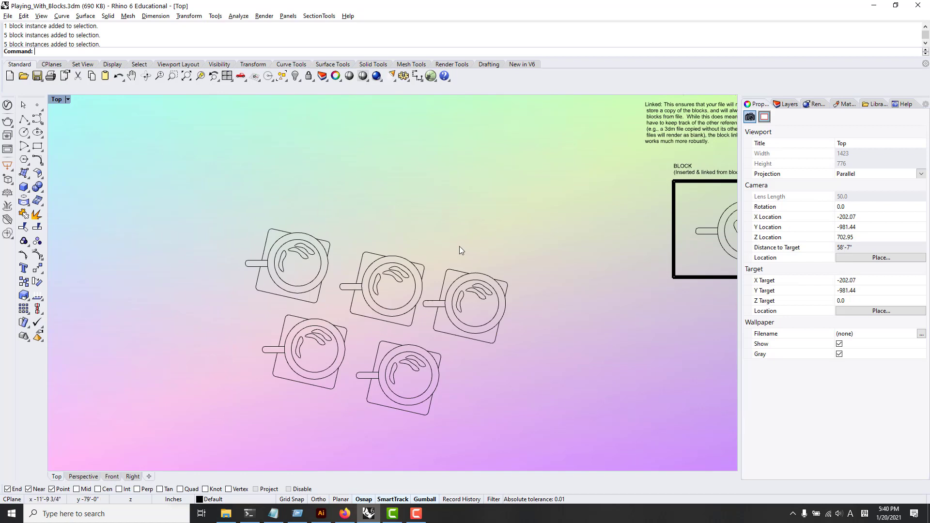
pyautogui.click(286, 289)
pyautogui.click(252, 204)
pyautogui.moveTo(246, 207); pyautogui.dragTo(542, 437)
pyautogui.click(542, 441)
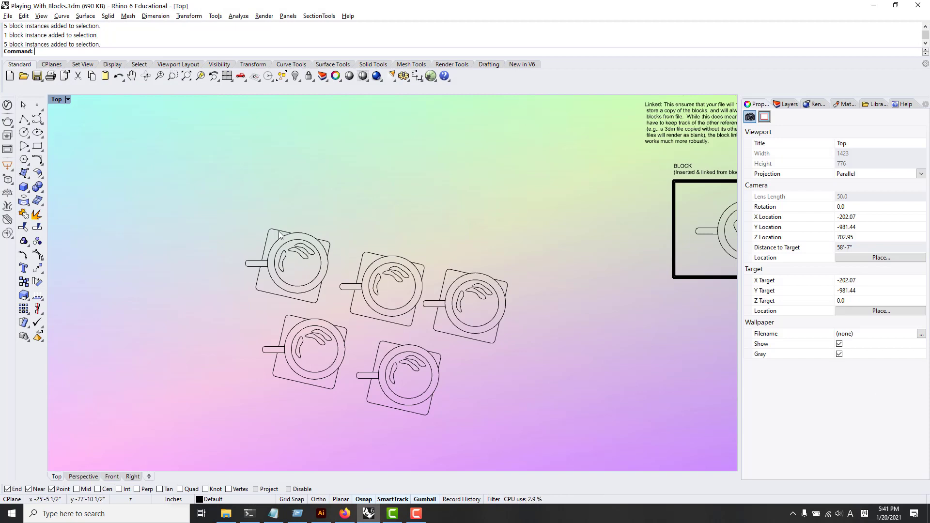
pyautogui.moveTo(229, 258)
pyautogui.mouseDown(button='right')
pyautogui.moveTo(228, 278)
pyautogui.moveTo(225, 252)
pyautogui.mouseUp(button='right')
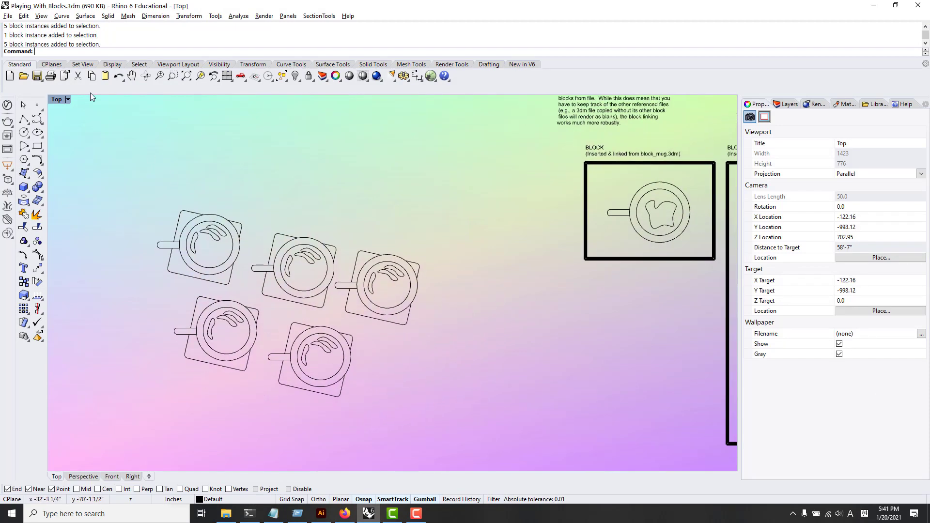
# - Save Playing_With_Blocks and start a new model from the Small Objects - Feet & Inches template, with the Top view maximized
pyautogui.click(8, 16)
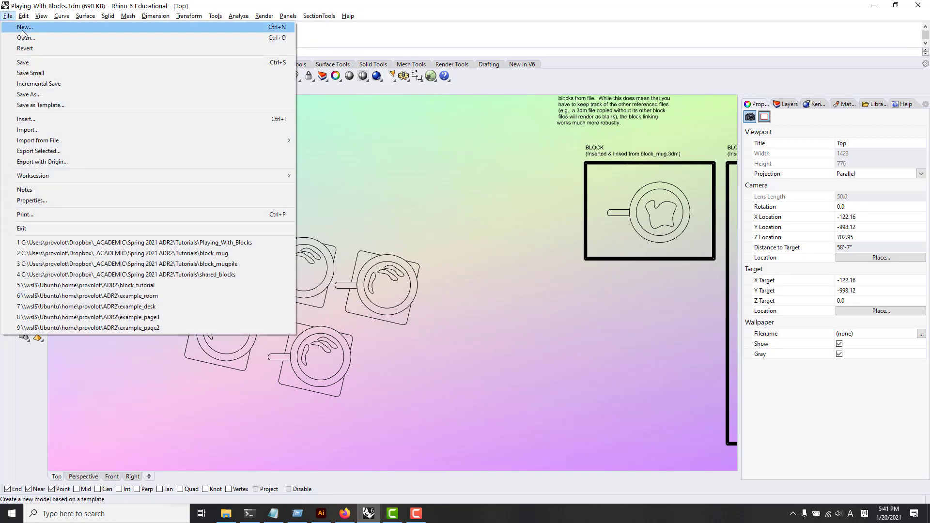
pyautogui.click(22, 29)
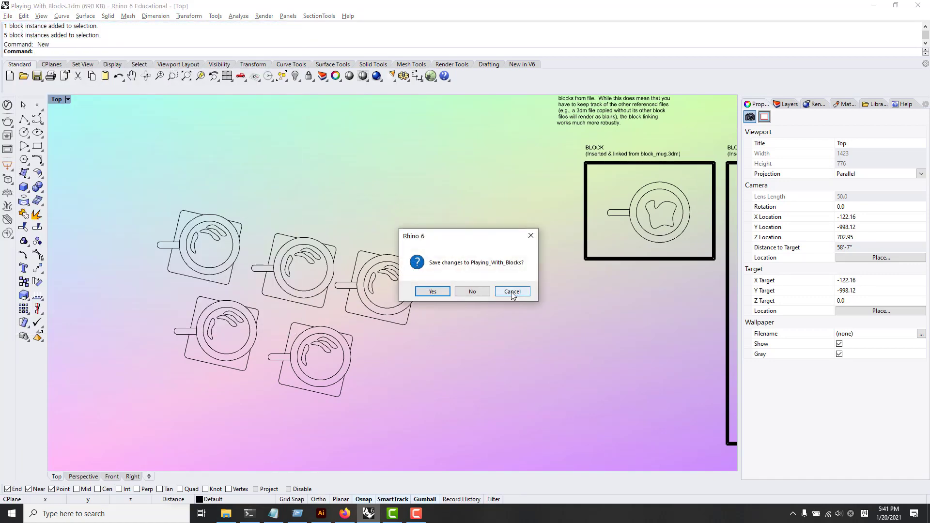
pyautogui.click(432, 291)
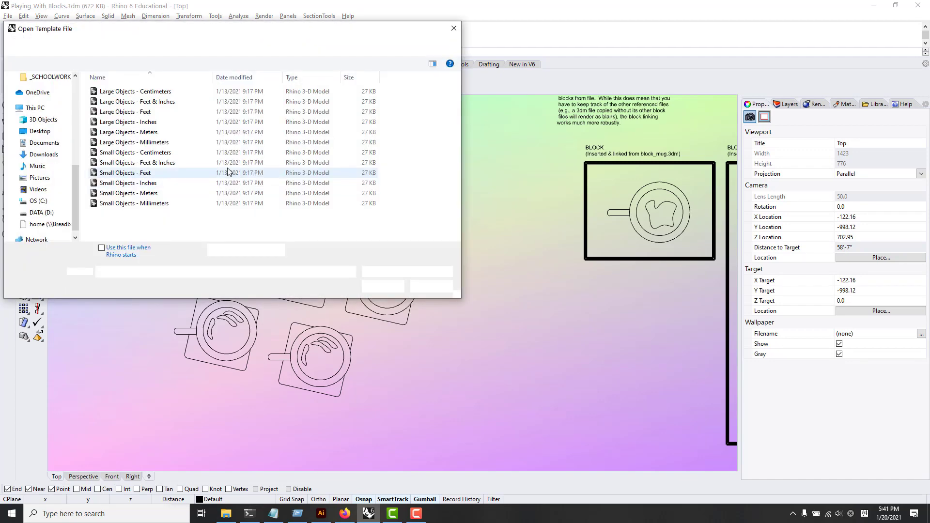
pyautogui.click(228, 163)
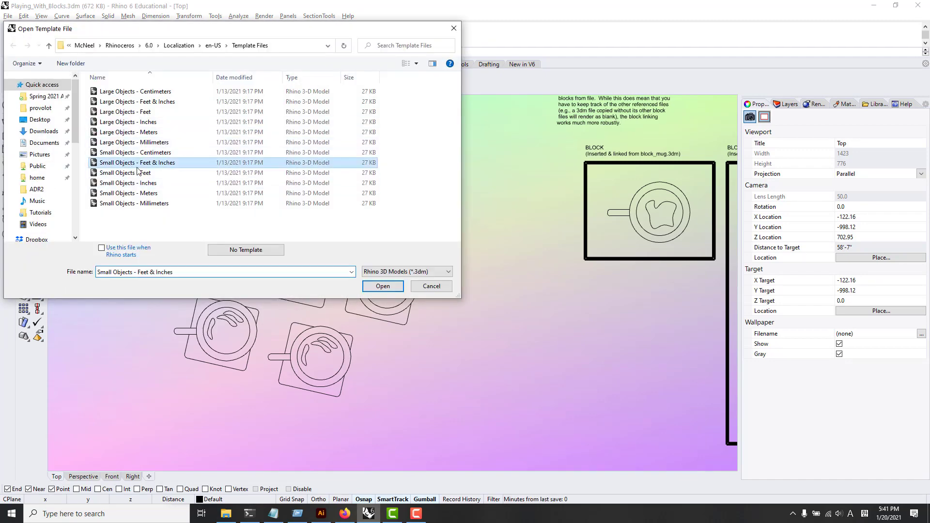
pyautogui.click(383, 286)
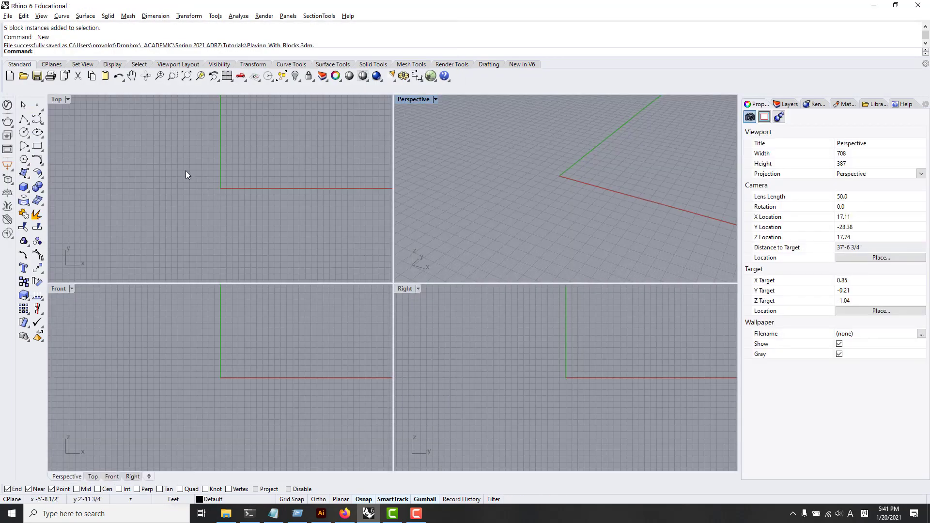
pyautogui.doubleClick(56, 100)
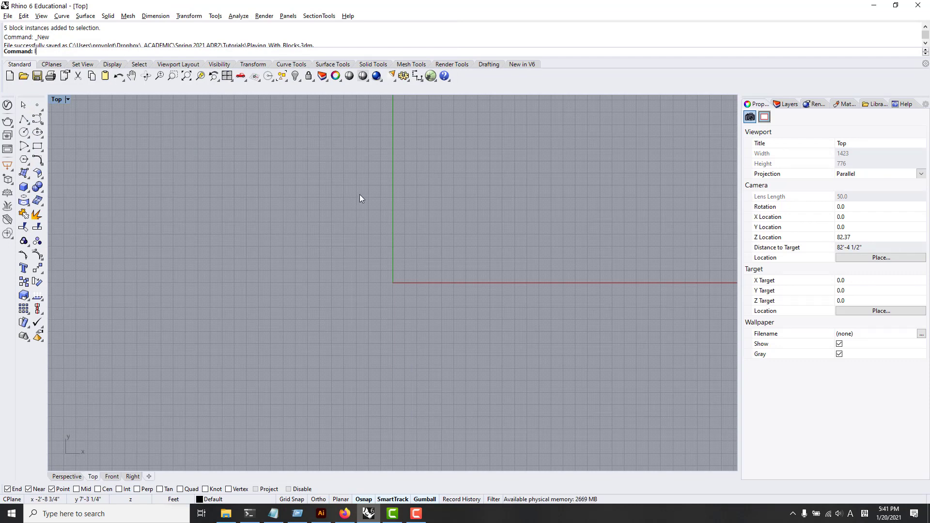
# - Insert block_dirtymug.3dm as a linked block instance with reference layer style, placing it just above and beyond the origin
pyautogui.write('Insert')
pyautogui.press('Return')
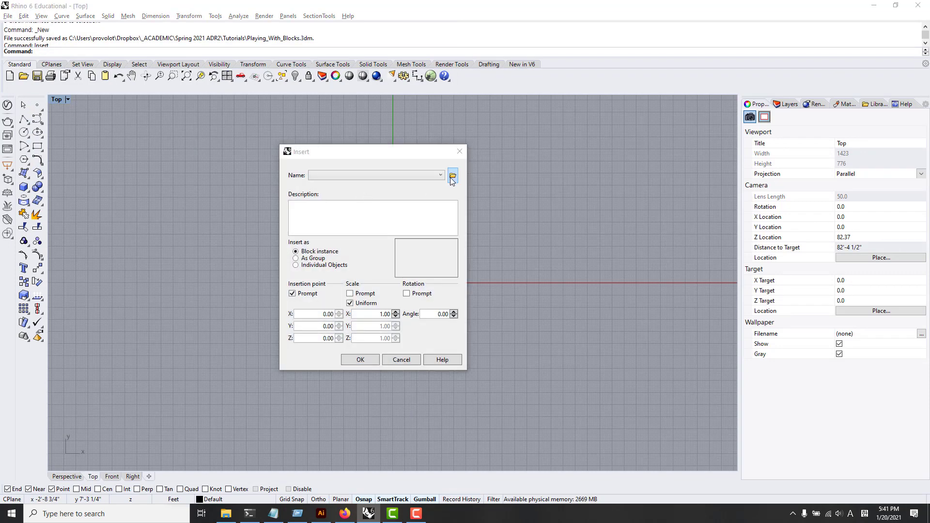
pyautogui.click(451, 176)
pyautogui.click(399, 229)
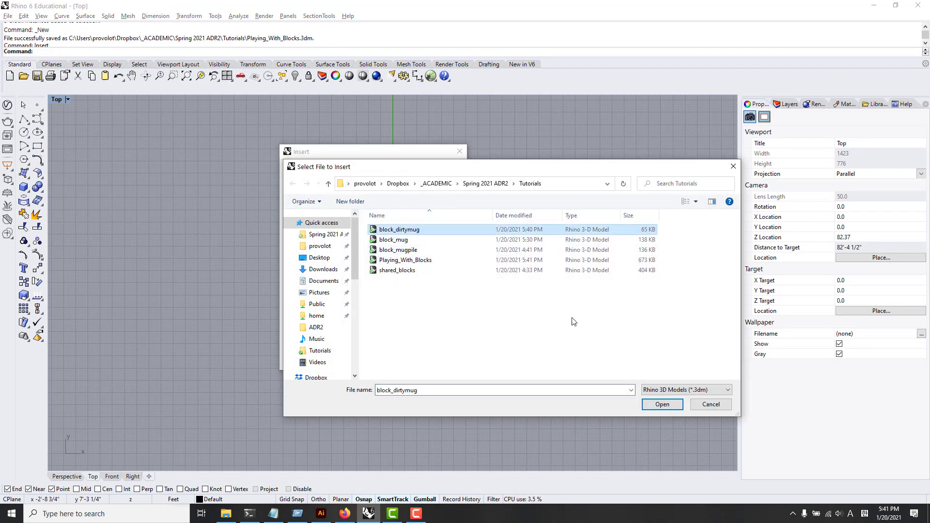
pyautogui.click(662, 405)
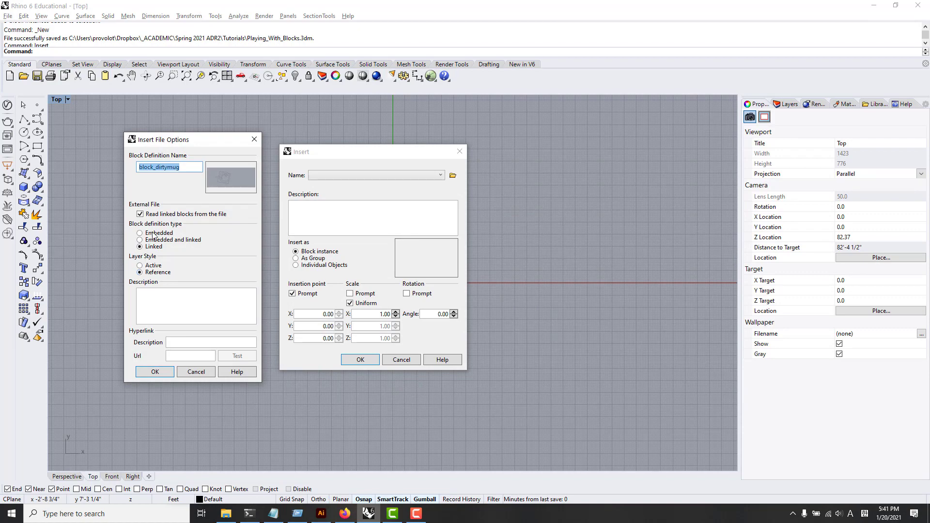
pyautogui.moveTo(175, 143); pyautogui.dragTo(209, 139)
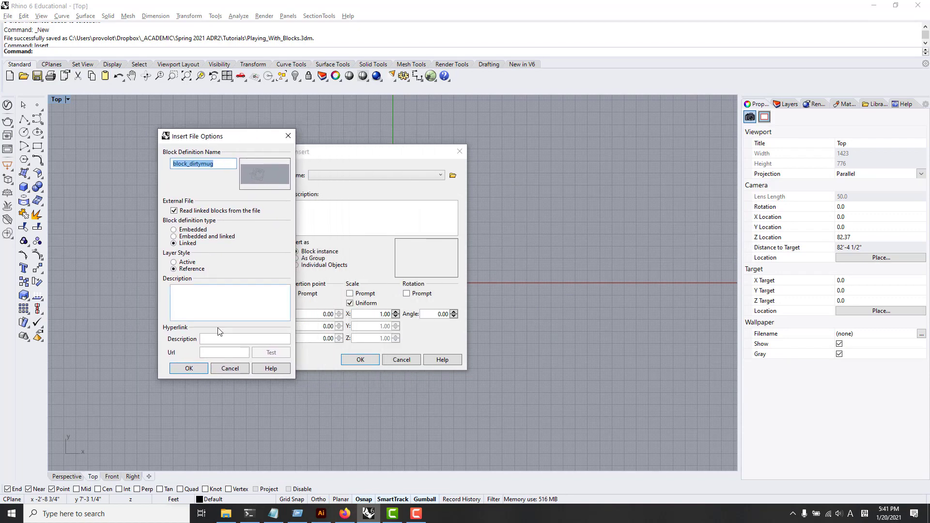
pyautogui.click(189, 367)
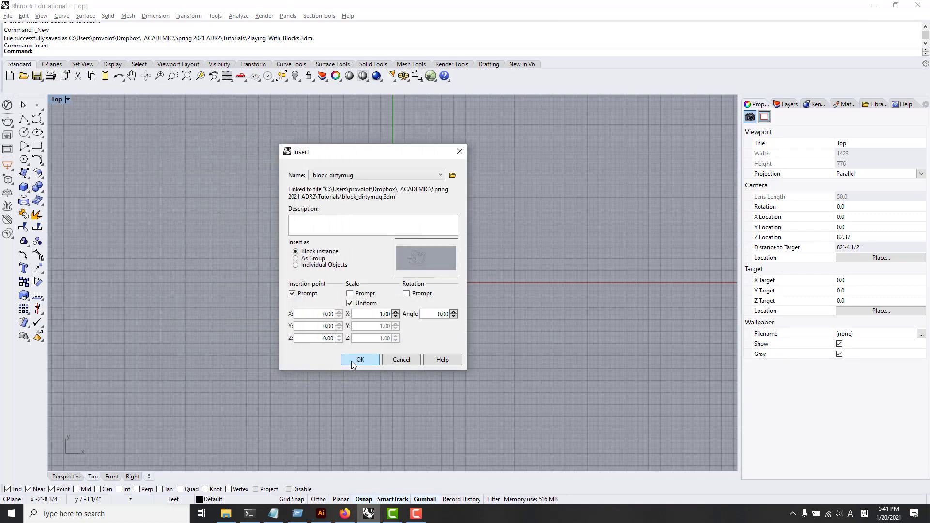
pyautogui.click(352, 361)
pyautogui.click(425, 252)
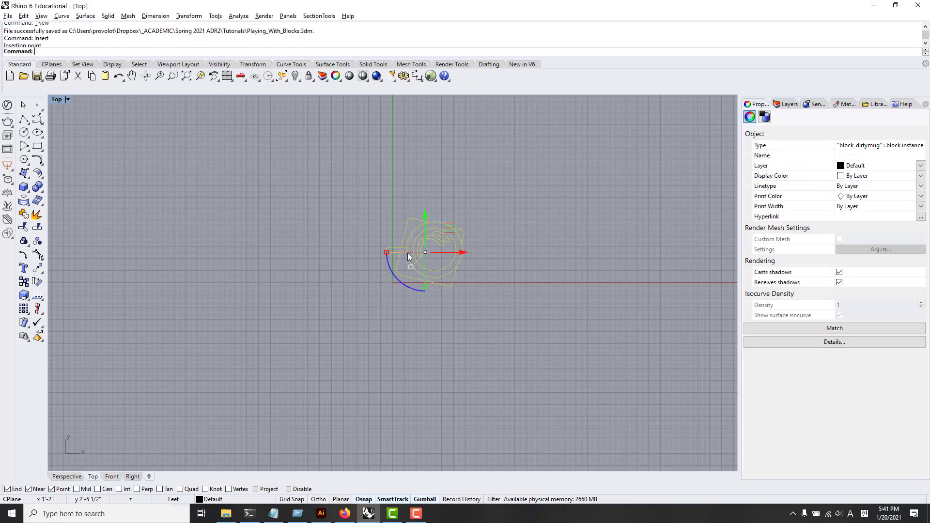
# - Copy the inserted mug block seven times, scattering the copies around the original
pyautogui.scroll(8, 408, 253)
pyautogui.scroll(-6, 504, 224)
pyautogui.moveTo(507, 218); pyautogui.dragTo(338, 271, button='right')
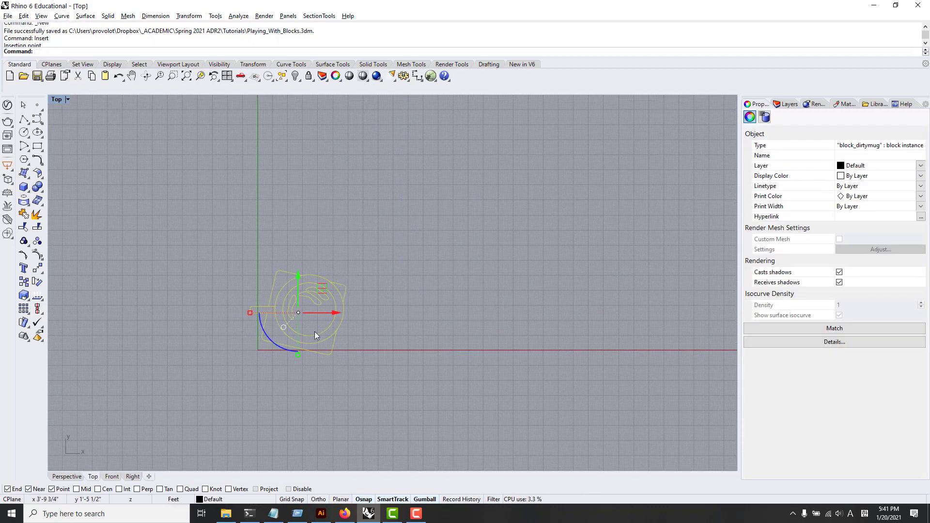
pyautogui.write('c')
pyautogui.press('Return')
pyautogui.click(288, 324)
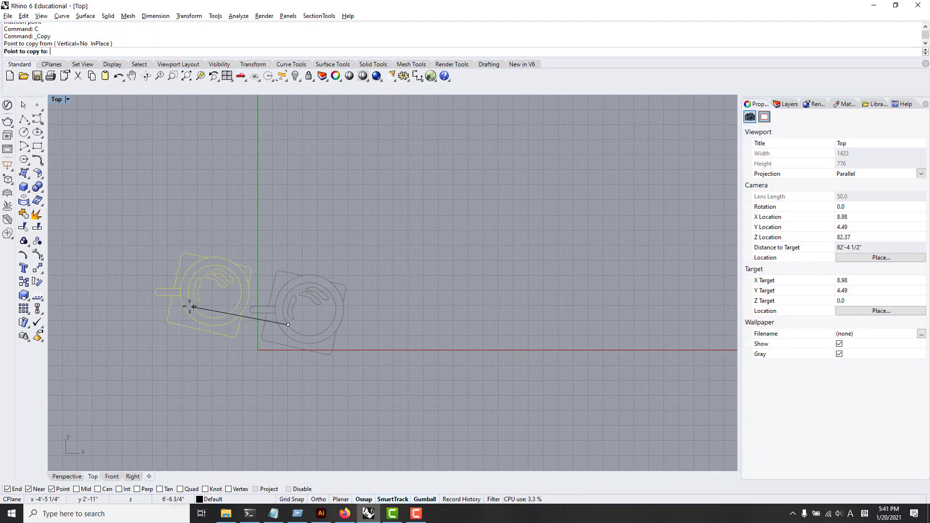
pyautogui.click(189, 305)
pyautogui.click(309, 235)
pyautogui.click(213, 207)
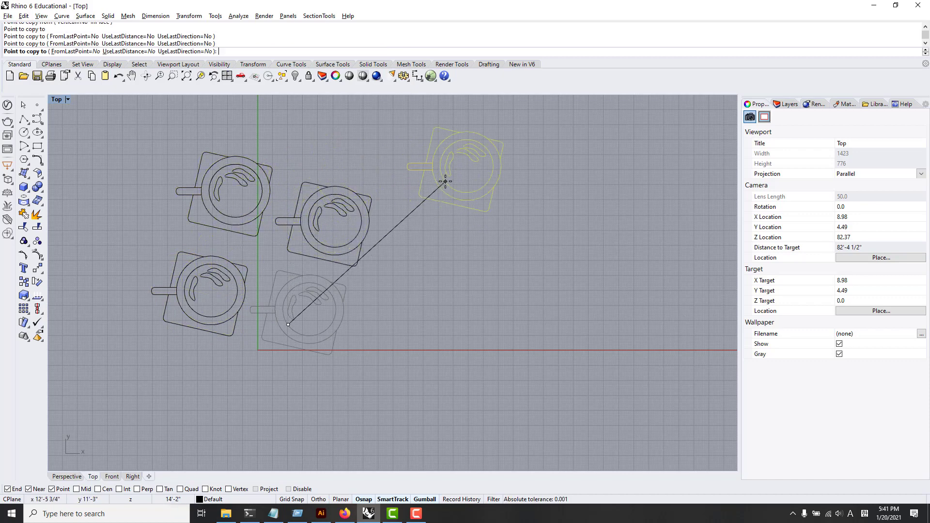
pyautogui.click(445, 181)
pyautogui.click(325, 155)
pyautogui.click(415, 294)
pyautogui.click(523, 248)
pyautogui.press('Return')
pyautogui.scroll(-3, 518, 257)
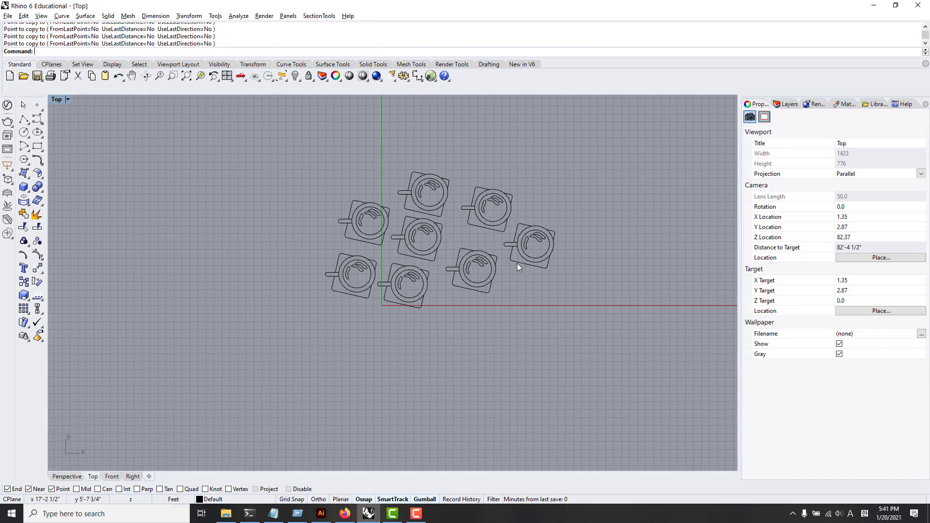
# - Twist all eight mug blocks with Maelstrom, using a large radius around the group, a smaller second radius and a freehand coil angle
pyautogui.moveTo(516, 263); pyautogui.dragTo(462, 306, button='right')
pyautogui.moveTo(530, 400); pyautogui.dragTo(222, 192)
pyautogui.write('Maelstrom')
pyautogui.press('Return')
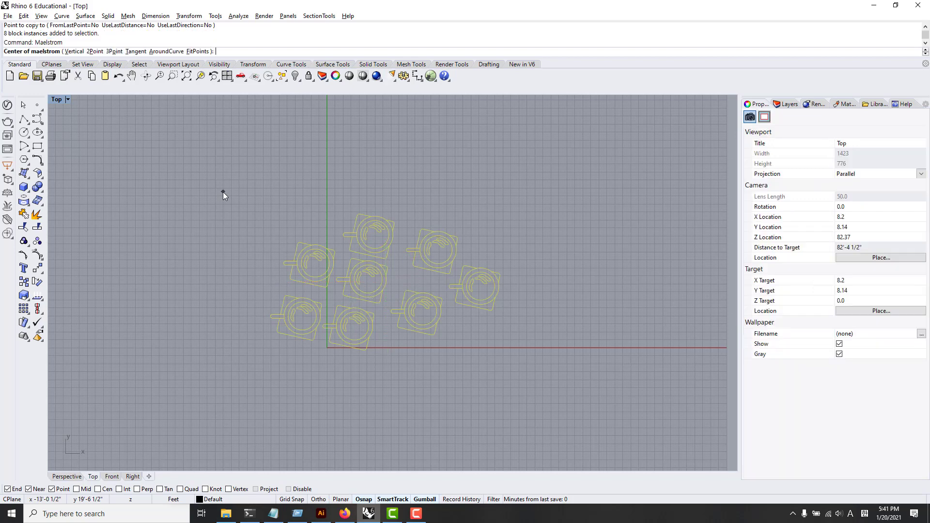
pyautogui.click(381, 292)
pyautogui.click(397, 169)
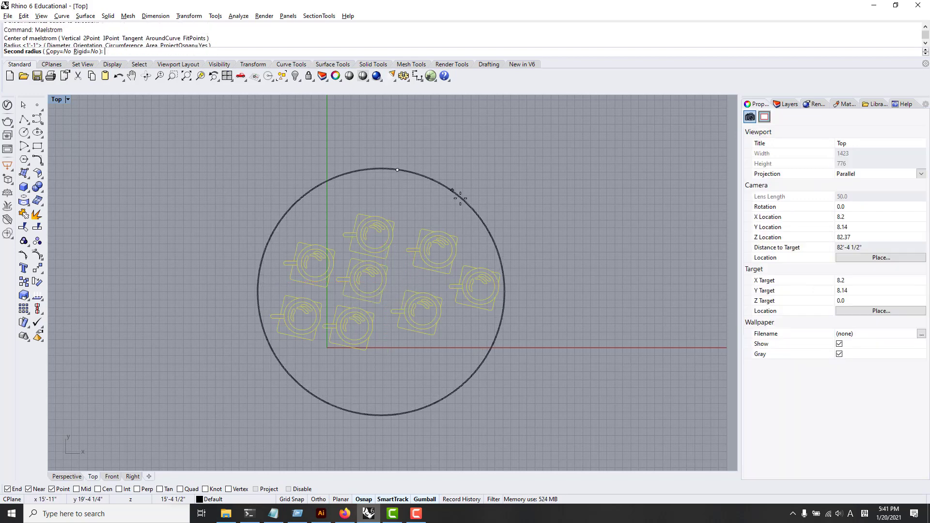
pyautogui.click(404, 268)
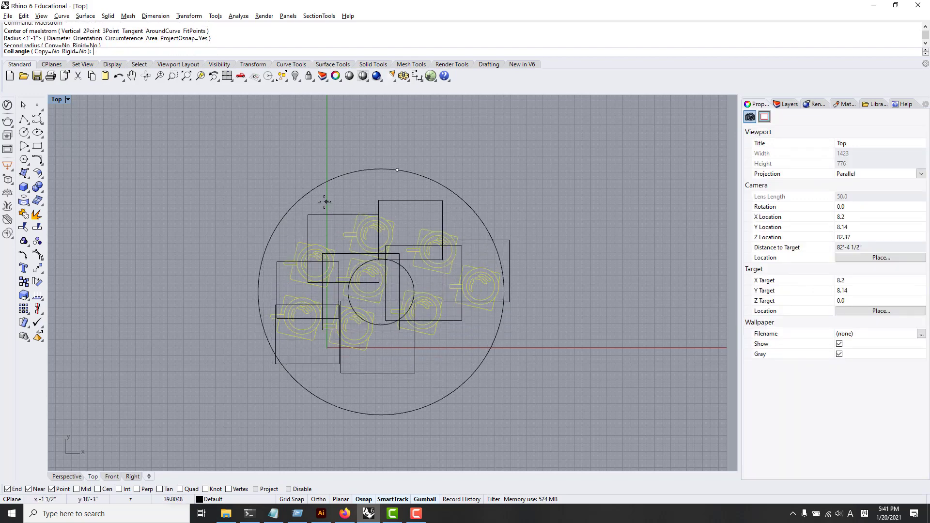
pyautogui.click(252, 262)
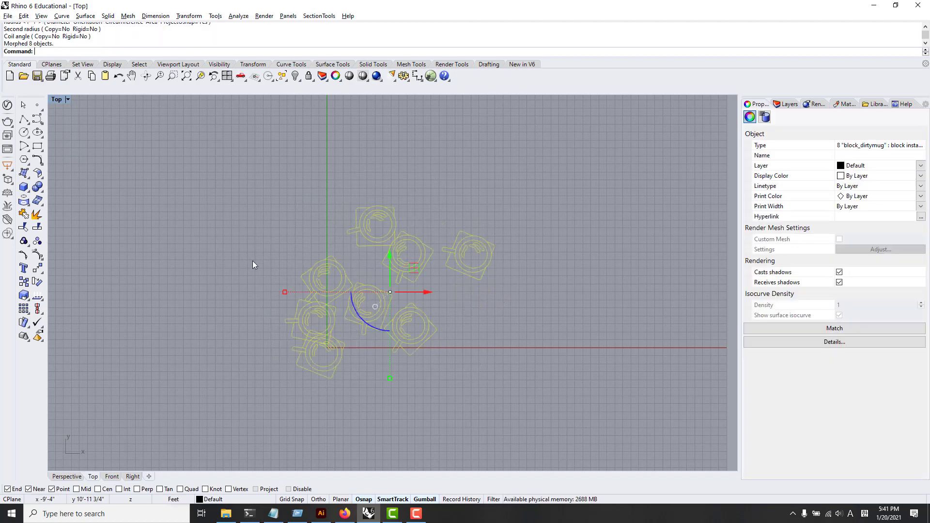
# - Reposition the uppermost, lowest and far right mugs individually so they sit closer to the rest of the group
pyautogui.scroll(2, 368, 295)
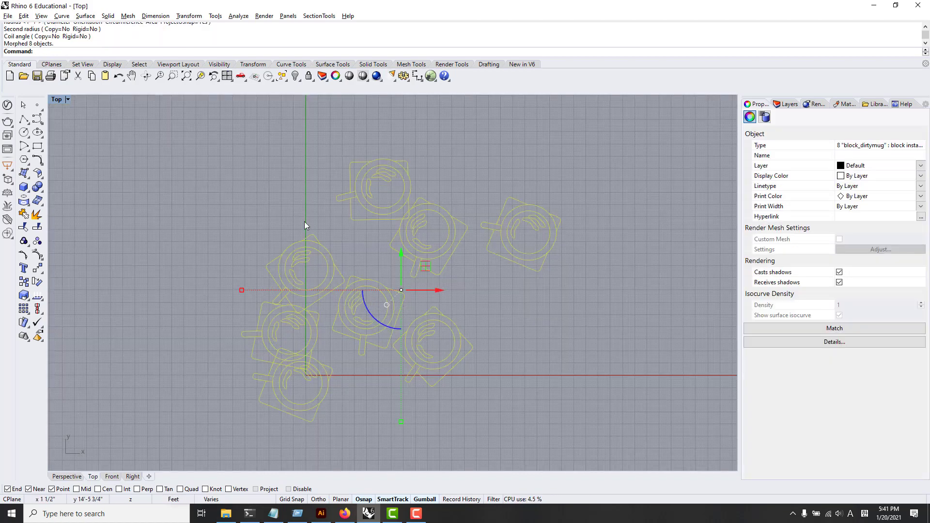
pyautogui.click(514, 282)
pyautogui.click(414, 184)
pyautogui.moveTo(415, 185); pyautogui.dragTo(377, 182)
pyautogui.click(365, 387)
pyautogui.click(319, 368)
pyautogui.moveTo(320, 360); pyautogui.dragTo(368, 363)
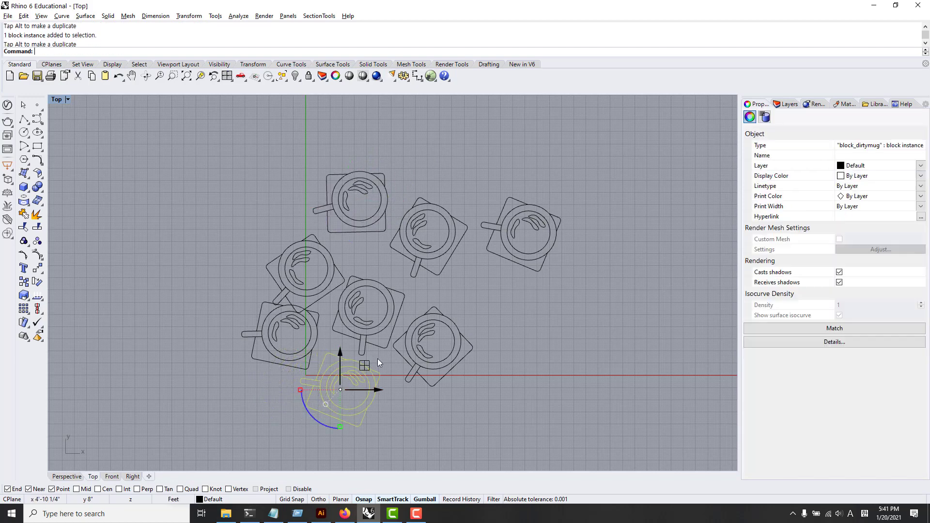
pyautogui.click(521, 243)
pyautogui.click(531, 222)
pyautogui.moveTo(540, 216); pyautogui.dragTo(505, 265)
pyautogui.click(549, 187)
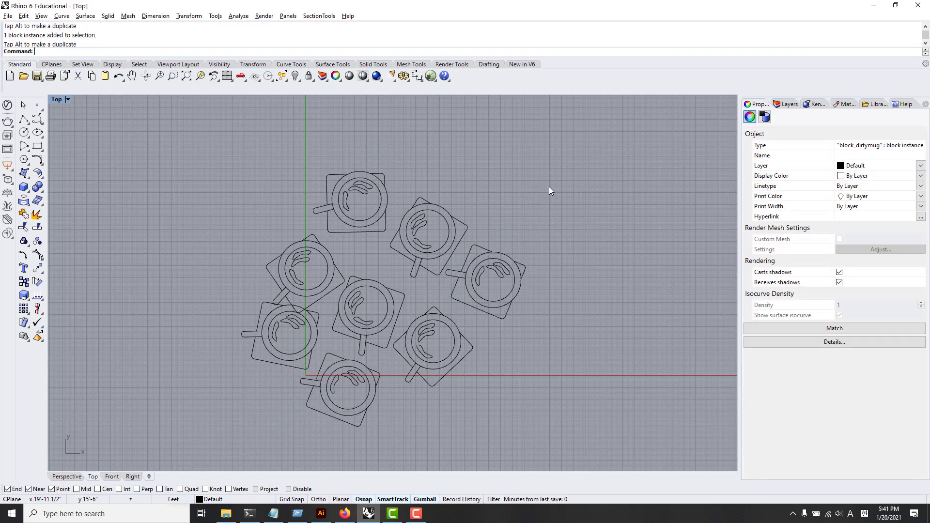
pyautogui.moveTo(502, 224); pyautogui.dragTo(426, 214, button='right')
pyautogui.click(414, 248)
pyautogui.click(338, 216)
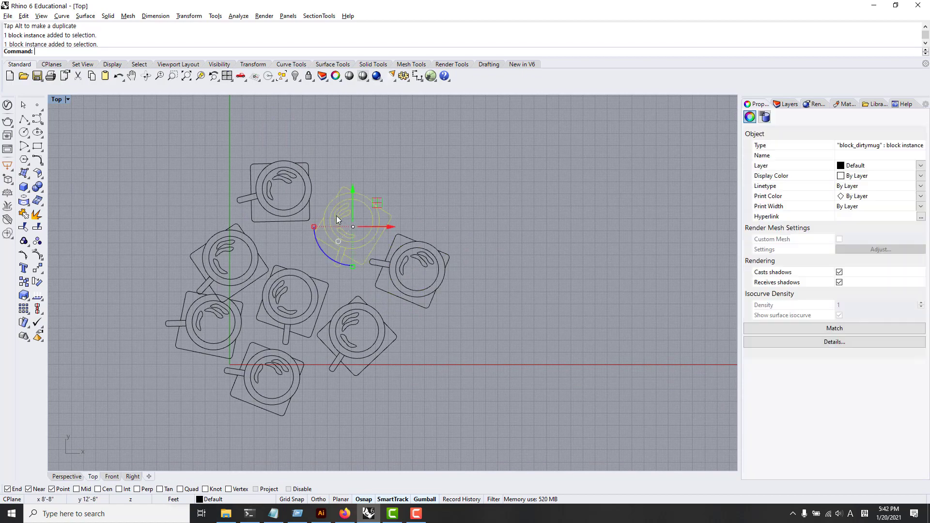
pyautogui.click(270, 186)
pyautogui.click(416, 144)
pyautogui.moveTo(272, 234); pyautogui.dragTo(332, 258, button='right')
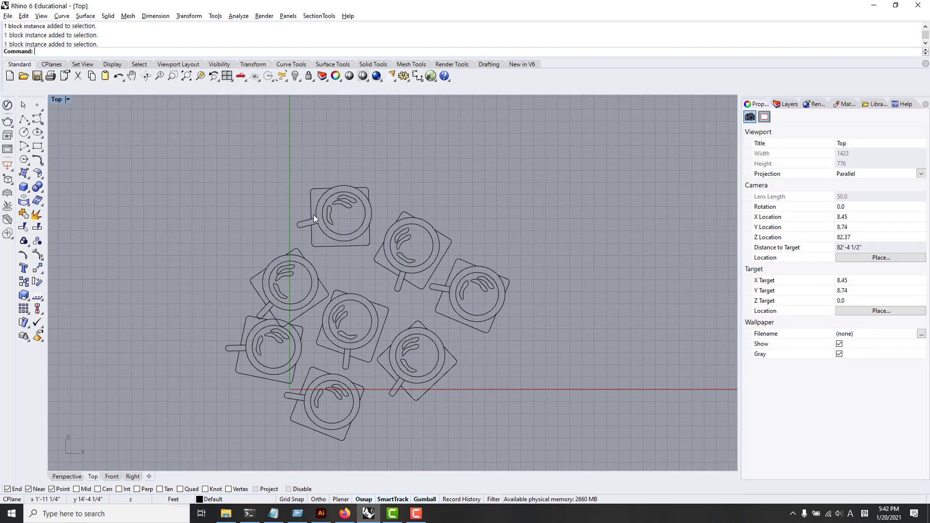
# - Open the Block Manager and select the block_dirtymug definition to check its link status and source file
pyautogui.write('BlockManager')
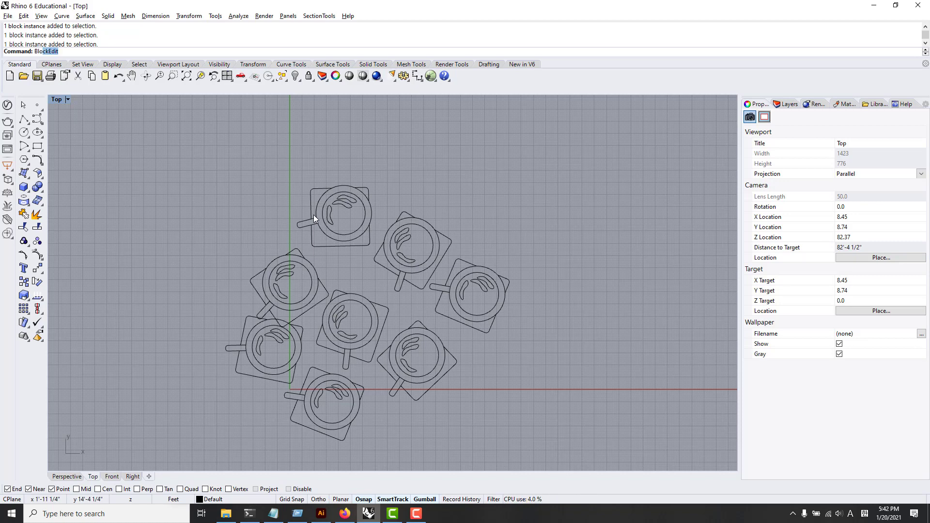
pyautogui.press('Return')
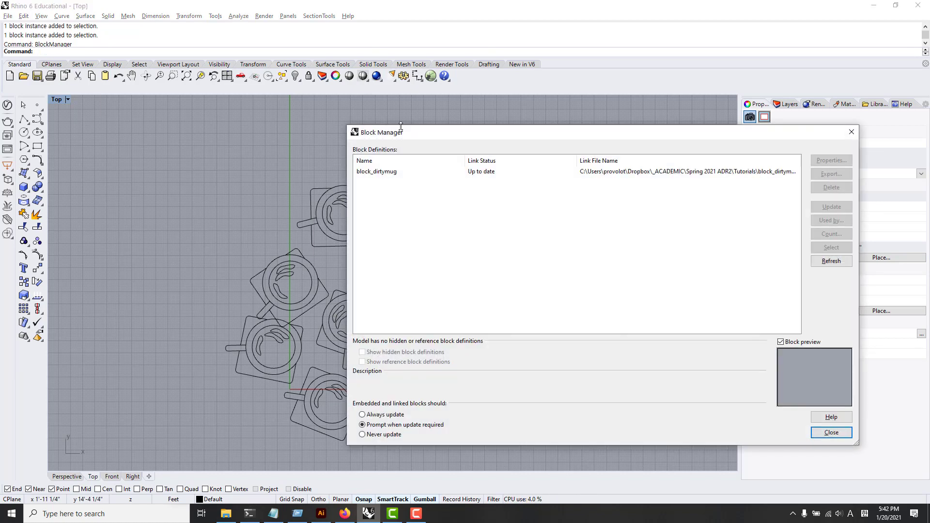
pyautogui.moveTo(401, 126); pyautogui.dragTo(249, 129)
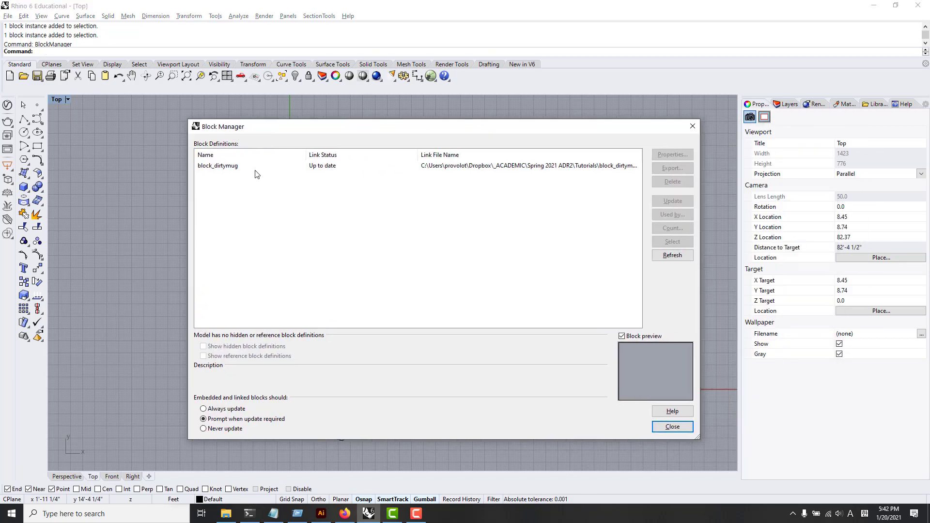
pyautogui.click(212, 167)
pyautogui.moveTo(436, 127); pyautogui.dragTo(387, 125)
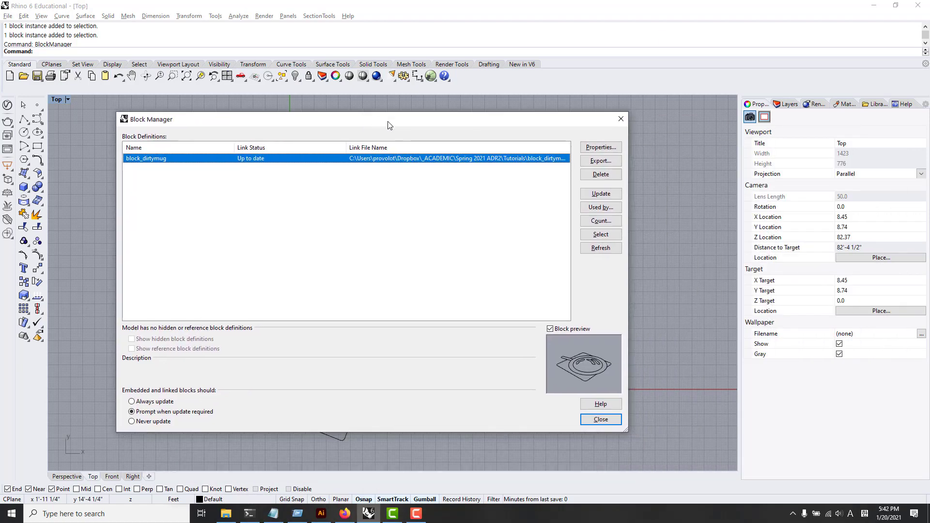
# - Review the block_dirtymug definition's properties, including its block definition type and layer style, and close the Block Manager
pyautogui.click(586, 147)
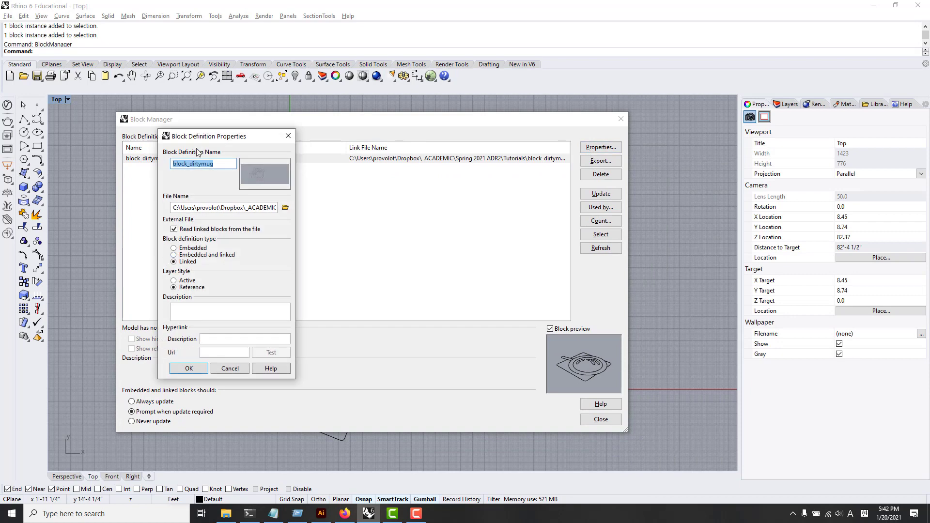
pyautogui.moveTo(235, 137); pyautogui.dragTo(287, 178)
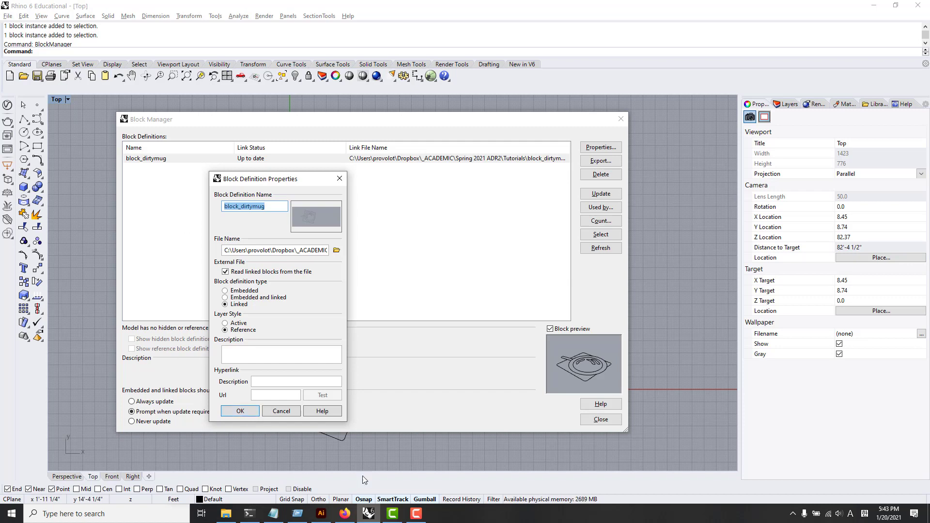
pyautogui.click(241, 411)
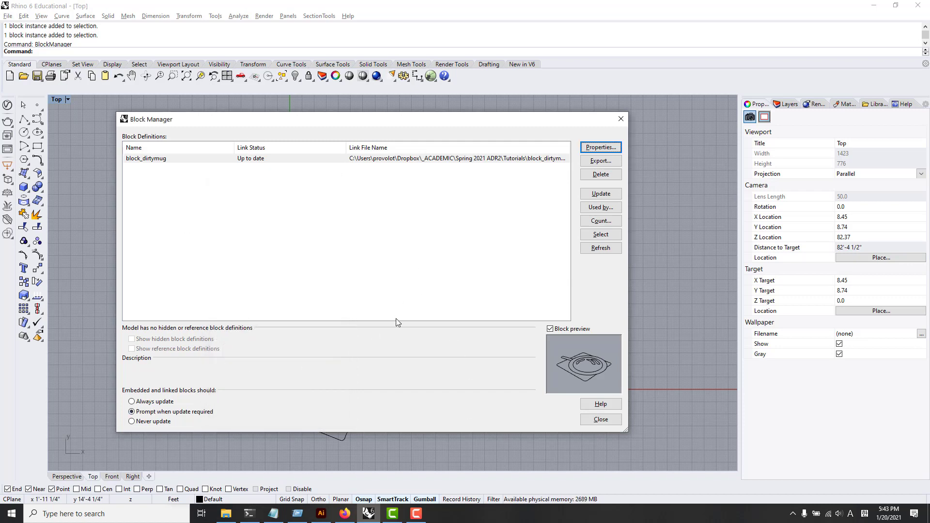
pyautogui.click(599, 420)
# - Open the linked block definition for editing in another copy of Rhino from the uppermost mug instance
pyautogui.click(327, 241)
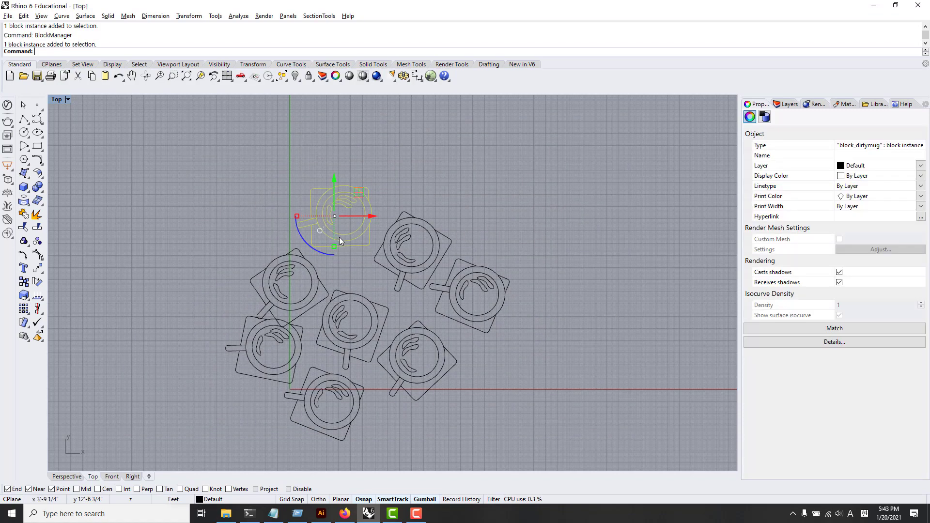
pyautogui.doubleClick(347, 198)
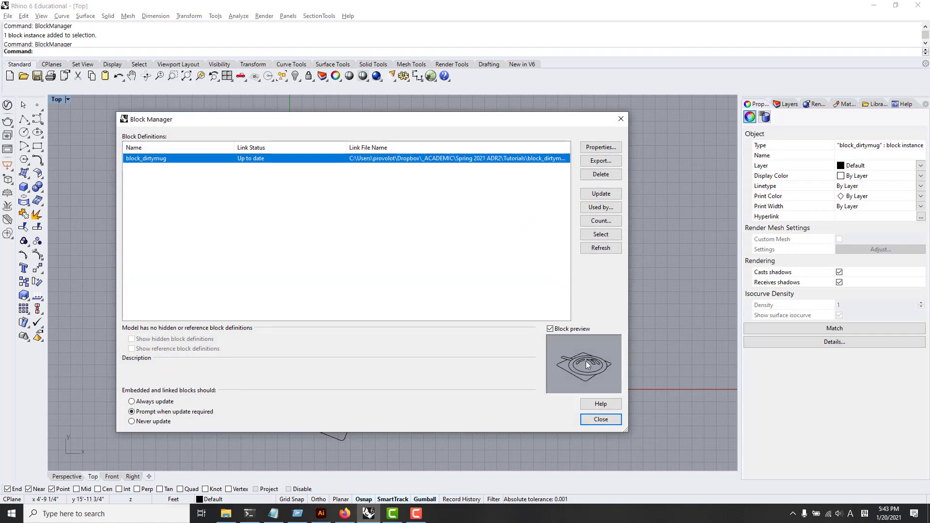
pyautogui.click(602, 417)
pyautogui.doubleClick(344, 198)
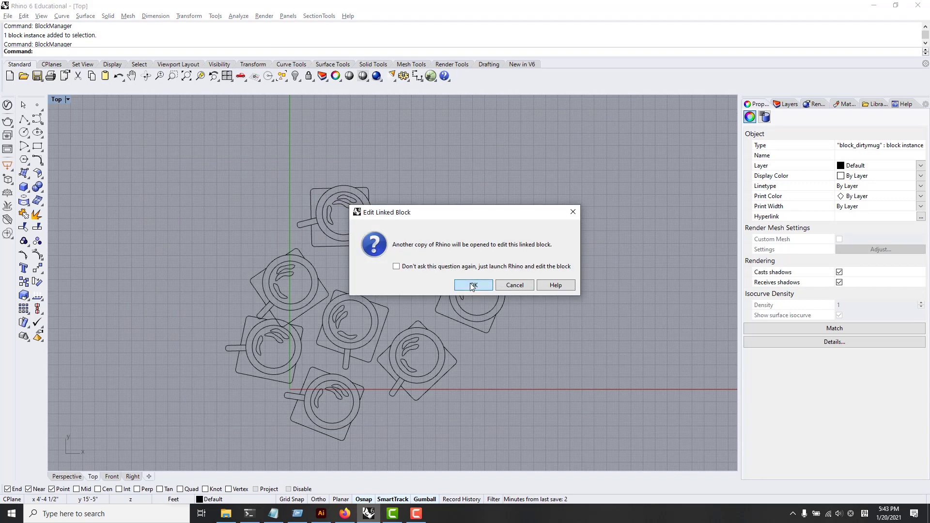
pyautogui.click(472, 286)
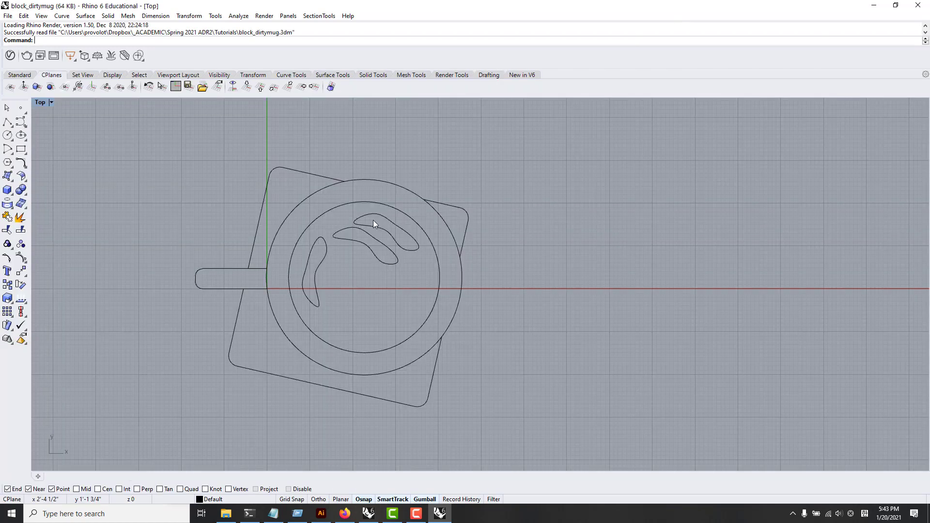
# - Rename Layer 01 as coaster, make it current and move the three coaster outline curves onto it
pyautogui.moveTo(733, 224); pyautogui.dragTo(766, 162)
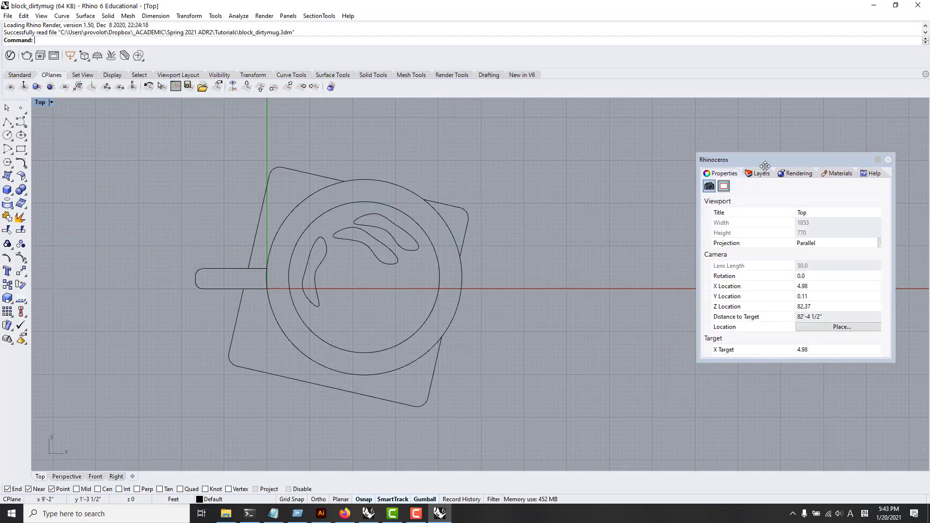
pyautogui.click(758, 172)
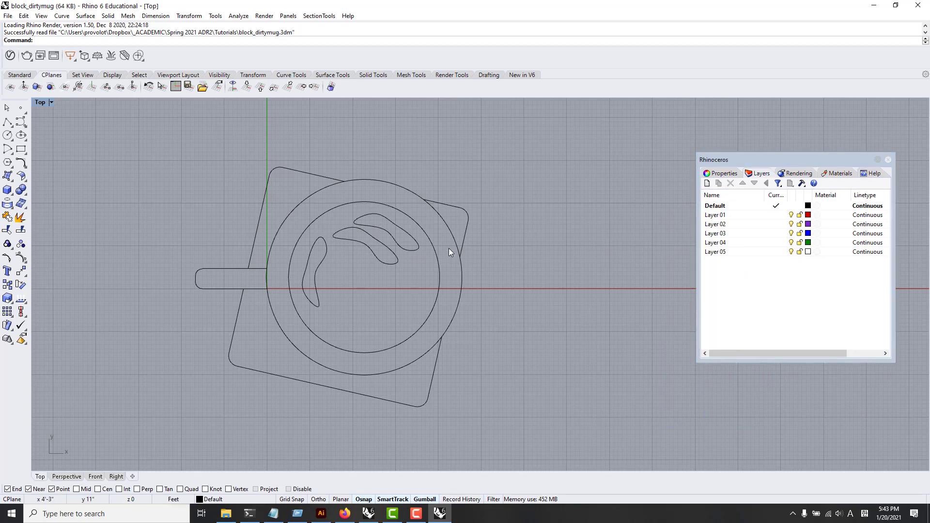
pyautogui.click(436, 212)
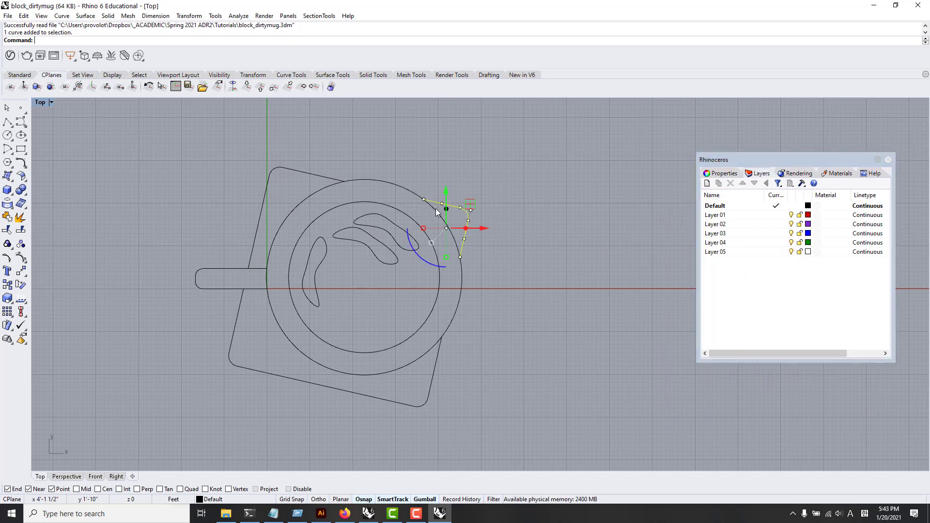
pyautogui.click(265, 189)
pyautogui.doubleClick(732, 216)
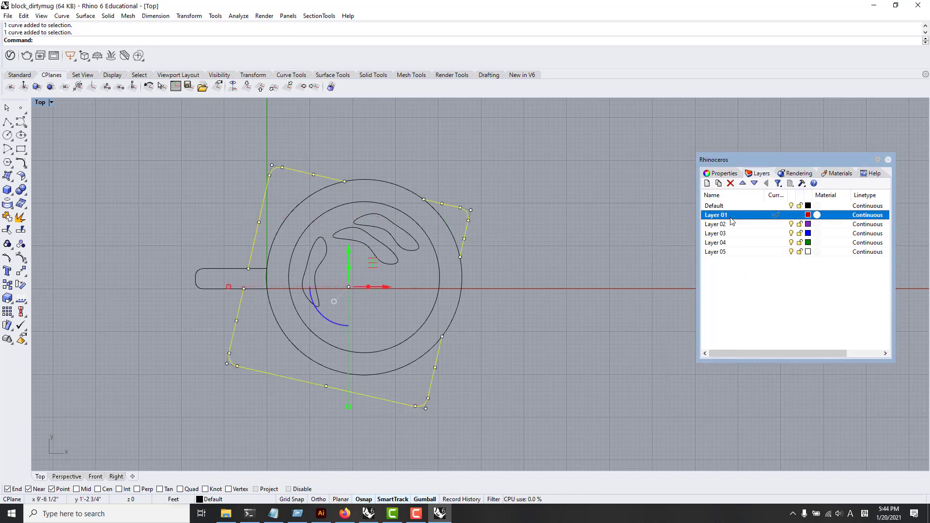
pyautogui.click(723, 218)
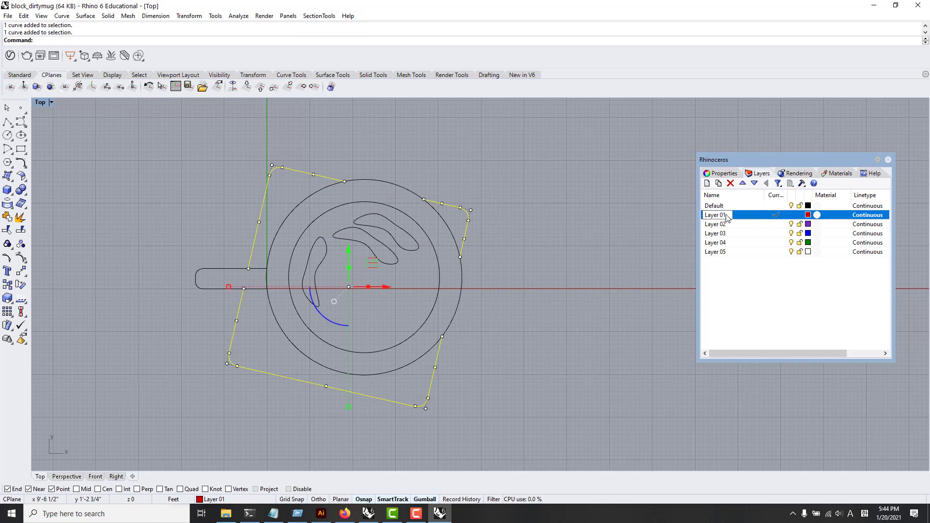
pyautogui.hotkey('ctrl', 'a')
pyautogui.write('coaster')
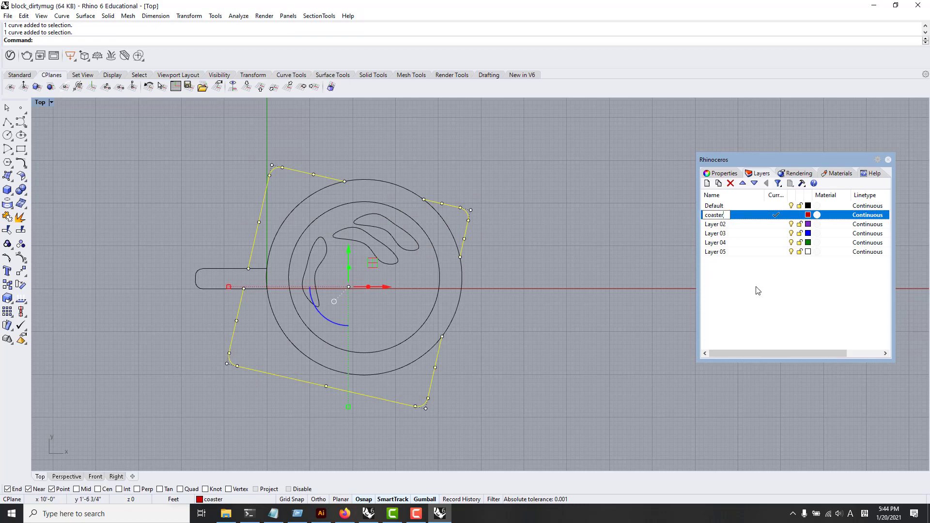
pyautogui.press('Return')
pyautogui.rightClick(735, 214)
pyautogui.click(778, 385)
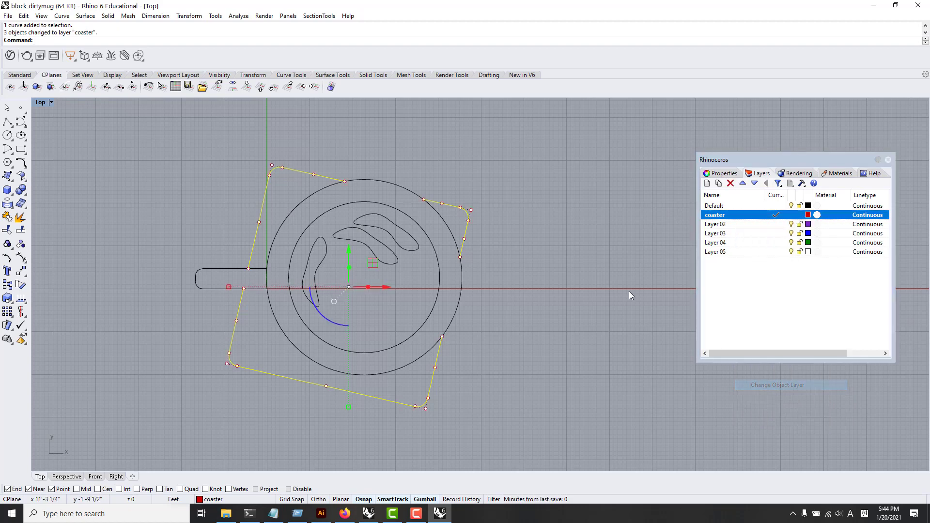
pyautogui.press('Escape')
# - Rename Layer 02 as ceramic, make it current and move the mug's two circles and handle onto it
pyautogui.click(318, 336)
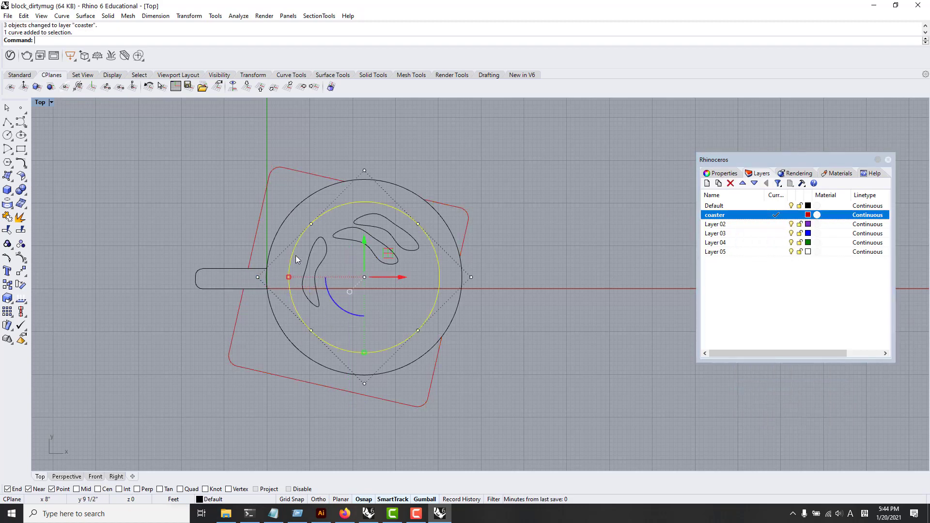
pyautogui.click(273, 355)
pyautogui.moveTo(294, 349); pyautogui.dragTo(277, 295)
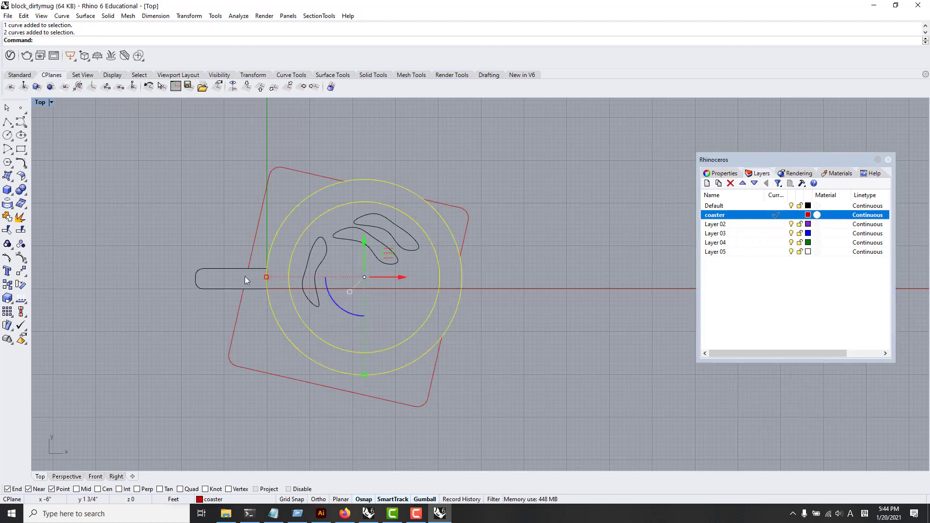
pyautogui.keyDown('shift'); pyautogui.click(245, 269); pyautogui.keyUp('shift')
pyautogui.doubleClick(726, 224)
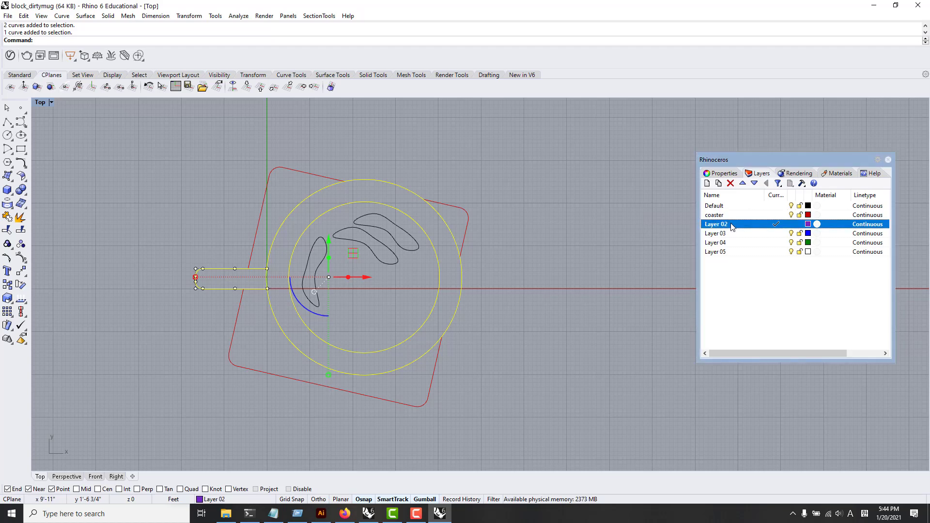
pyautogui.click(731, 225)
pyautogui.write('ceramic')
pyautogui.press('Return')
pyautogui.rightClick(761, 225)
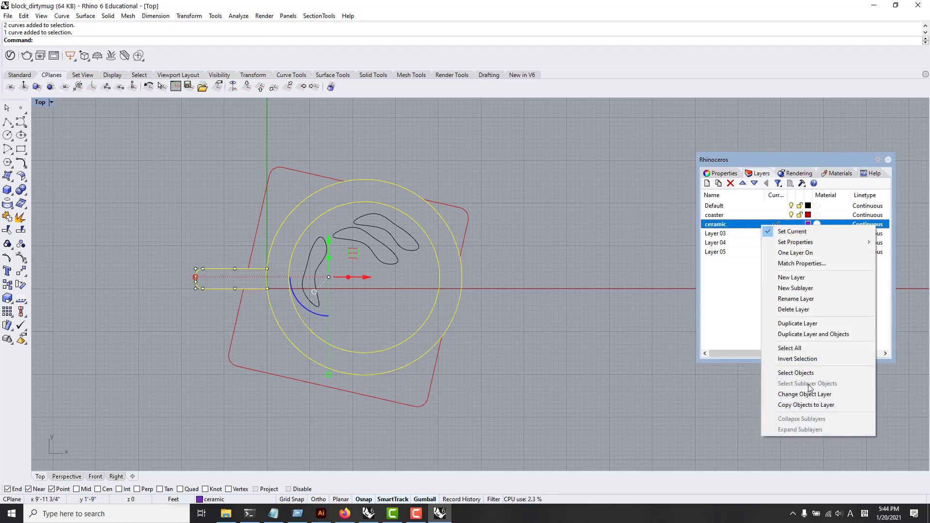
pyautogui.click(809, 393)
# - Move the three curved shapes inside the mug onto Layer 03 and rename that layer as coffee
pyautogui.moveTo(419, 294); pyautogui.dragTo(323, 235)
pyautogui.rightClick(720, 234)
pyautogui.click(782, 400)
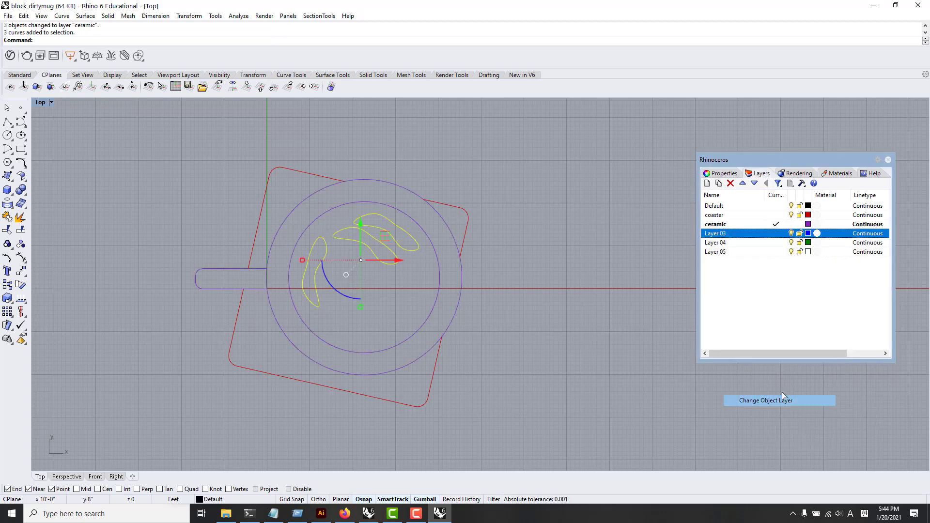
pyautogui.click(715, 235)
pyautogui.write('coffee')
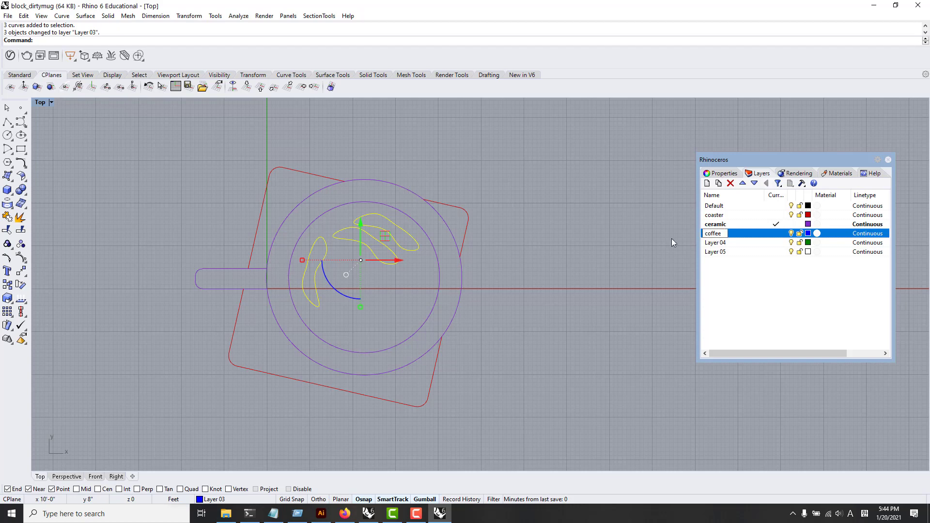
pyautogui.click(605, 243)
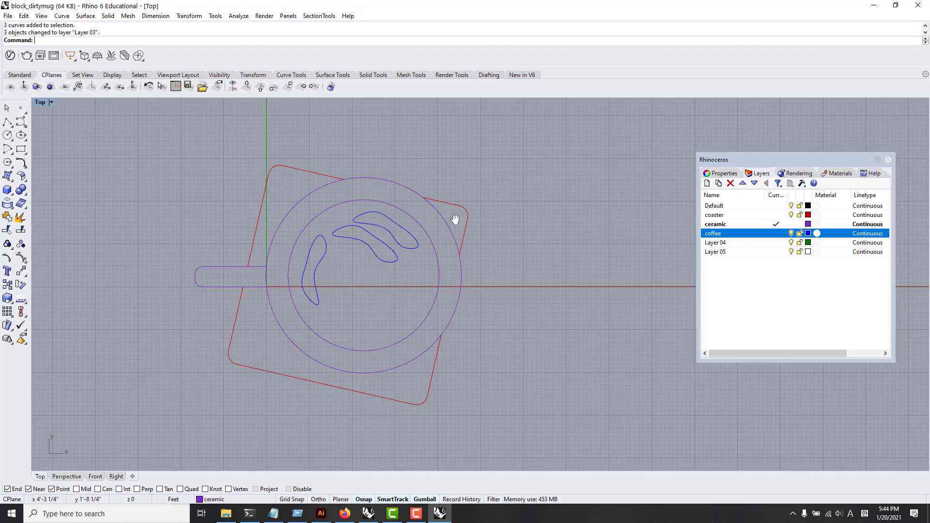
# - Save the edited block_dirtymug file and close its window to return to the file with the linked mugs
pyautogui.moveTo(454, 216); pyautogui.dragTo(448, 205, button='right')
pyautogui.hotkey('ctrl', 's')
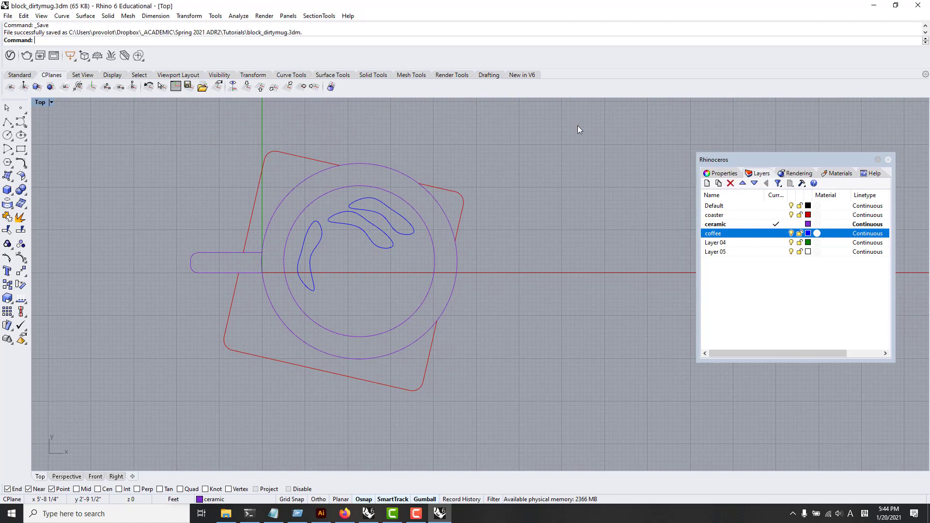
pyautogui.click(918, 5)
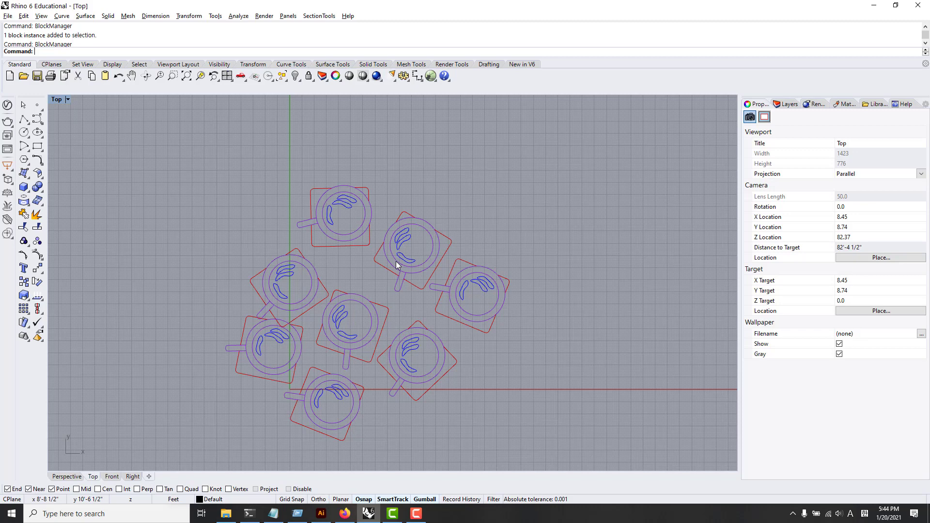
# - Show the layer list with more room and expand the block_dirtymug reference layer to inspect its sublayers
pyautogui.click(786, 105)
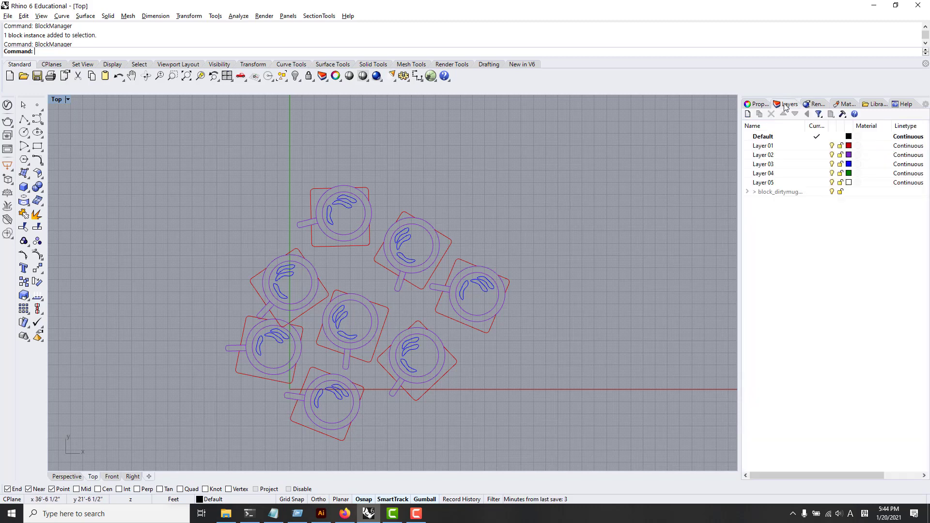
pyautogui.moveTo(740, 218); pyautogui.dragTo(686, 224)
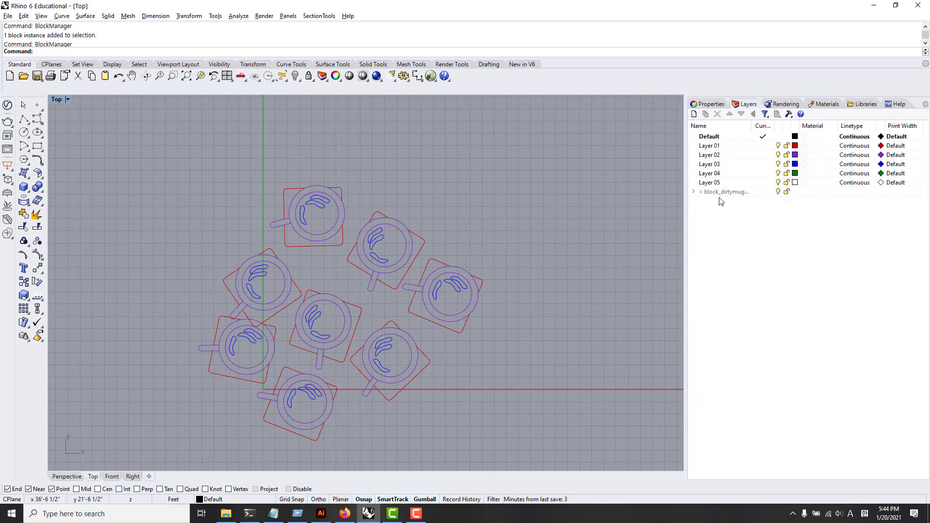
pyautogui.click(696, 194)
pyautogui.click(693, 193)
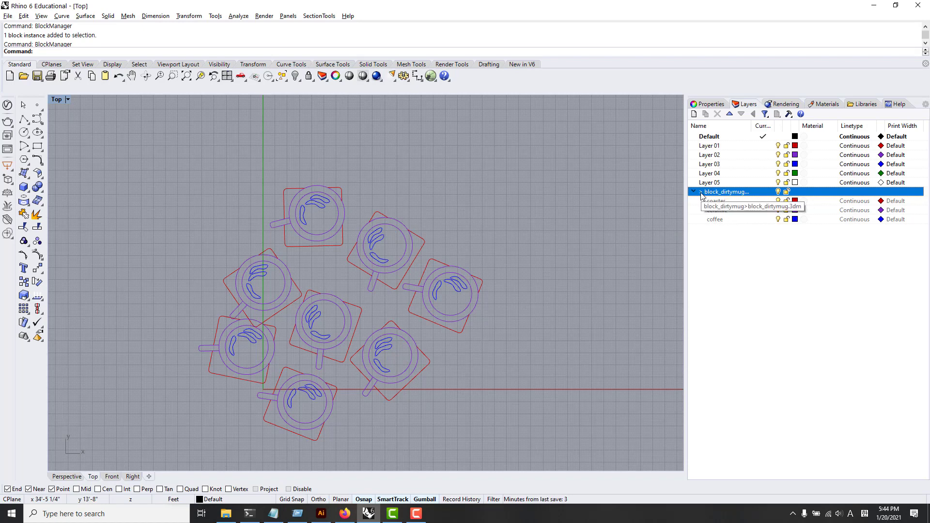
# - Set the block_dirtymug definition's layer style to Active in the Block Manager
pyautogui.write('BlockManager')
pyautogui.press('Return')
pyautogui.click(424, 158)
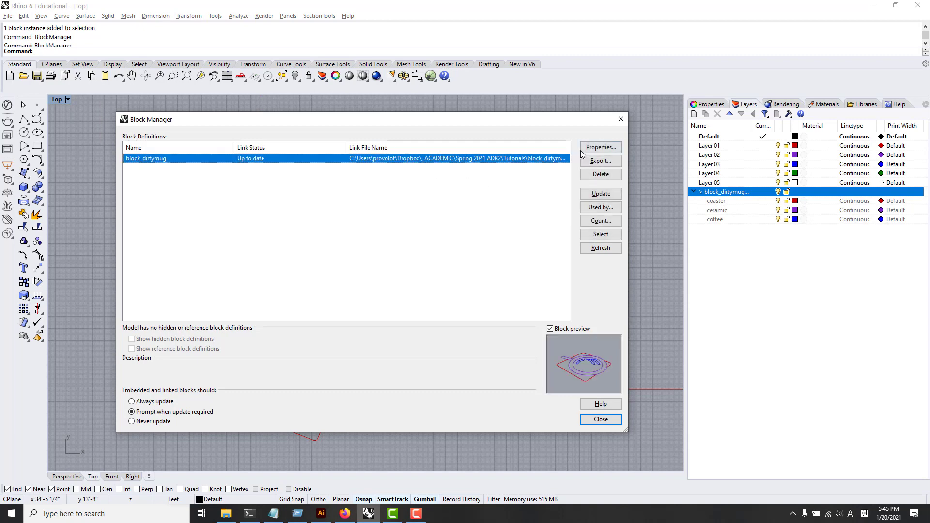
pyautogui.click(601, 147)
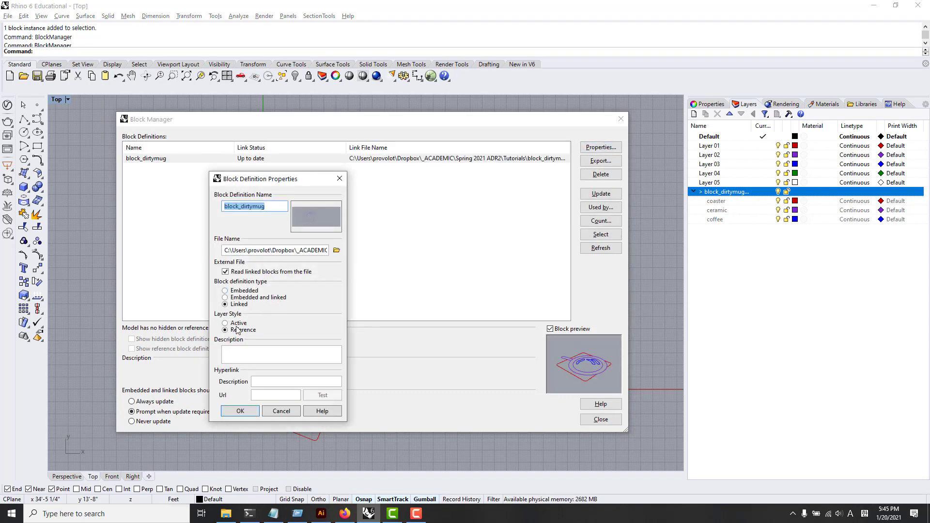
pyautogui.click(236, 324)
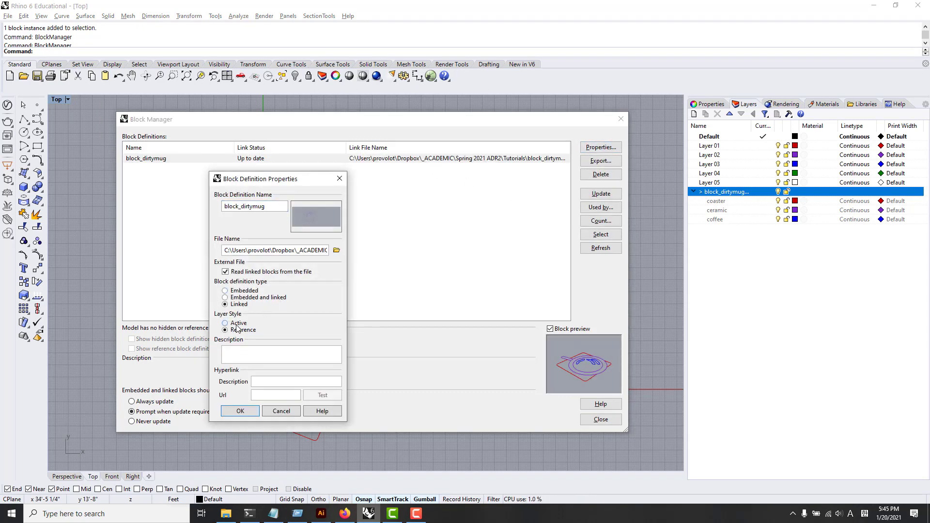
pyautogui.click(240, 411)
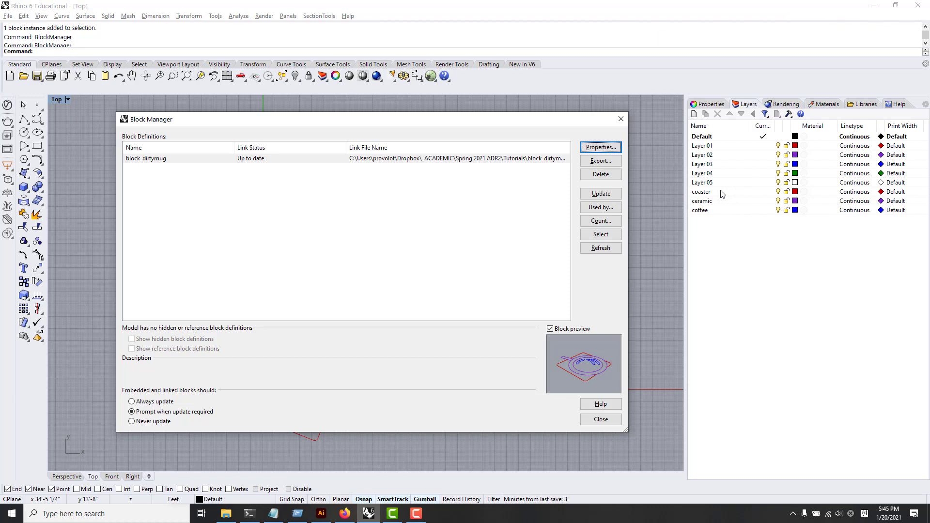
pyautogui.click(601, 419)
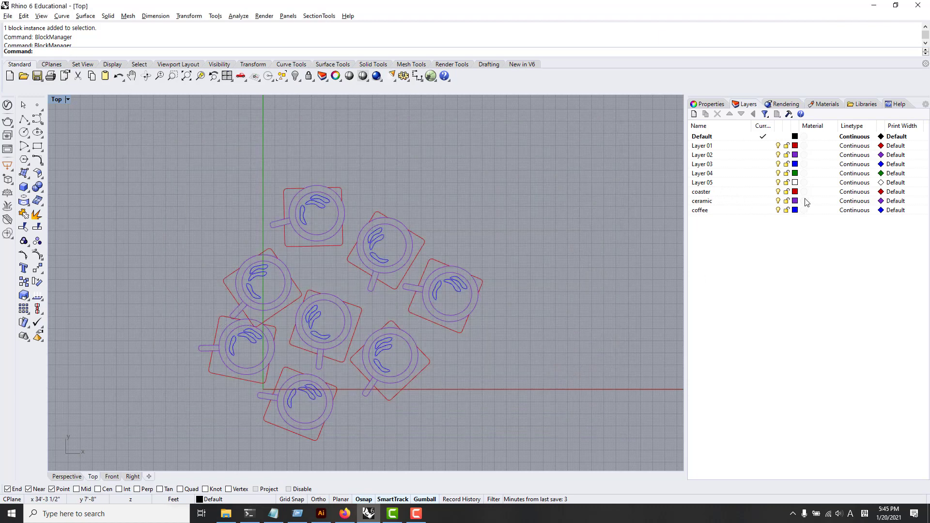
# - Turn the coaster, ceramic and coffee layers off and back on to test their visibility control over the mugs
pyautogui.click(777, 192)
pyautogui.click(777, 191)
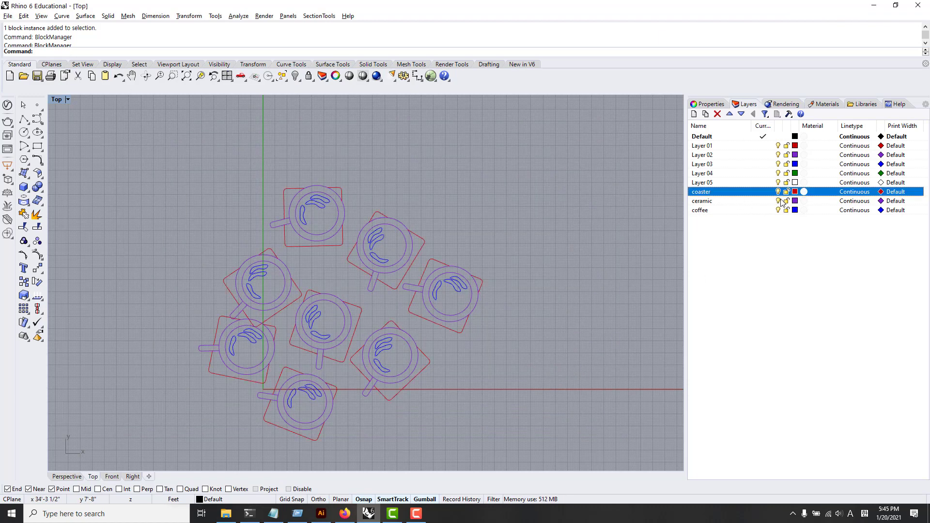
pyautogui.click(777, 201)
pyautogui.click(778, 201)
pyautogui.click(778, 210)
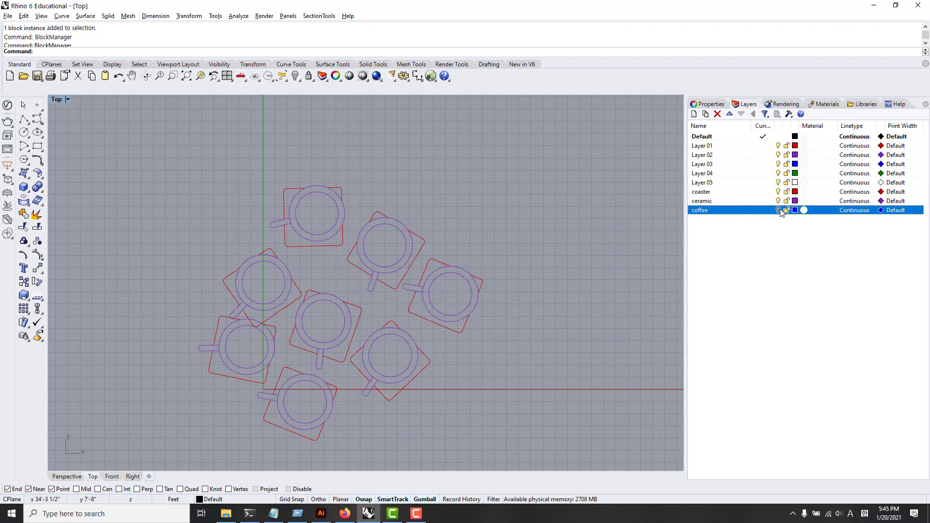
pyautogui.click(778, 210)
pyautogui.click(777, 201)
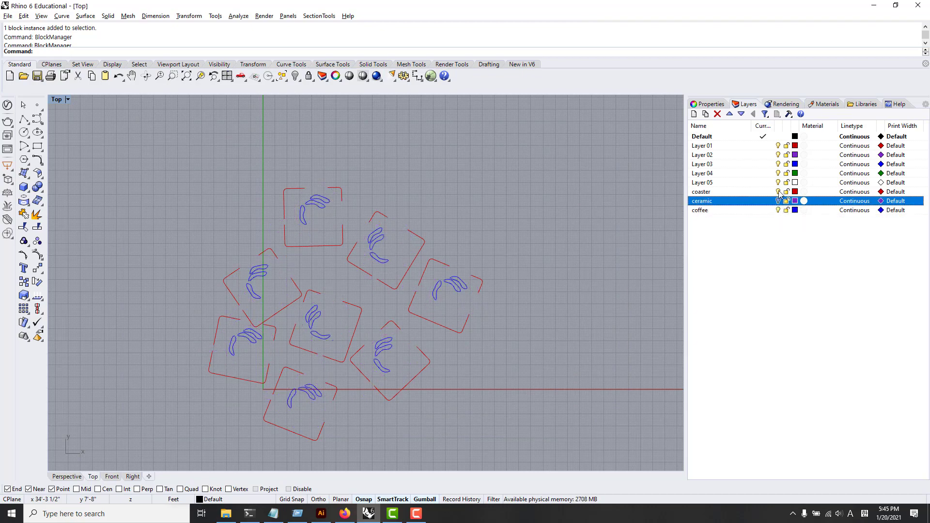
pyautogui.click(777, 192)
pyautogui.click(777, 192)
pyautogui.click(777, 200)
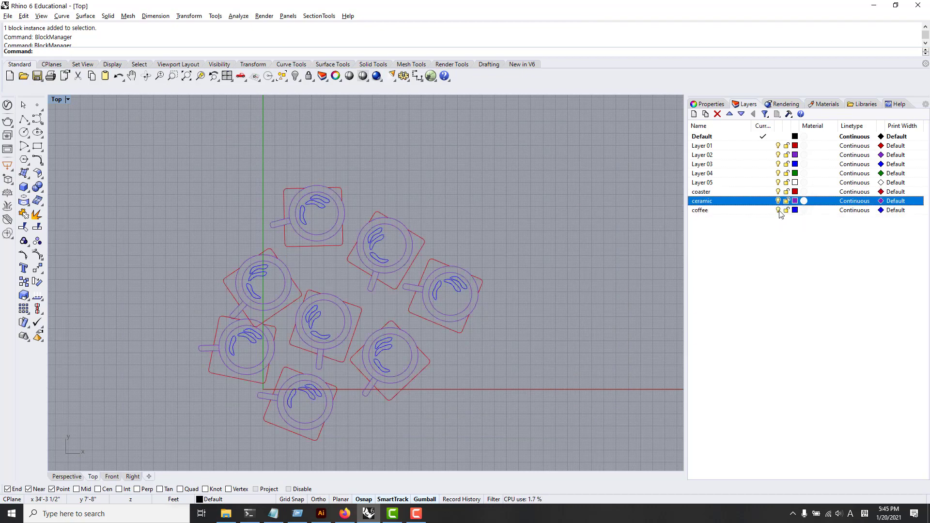
# - Toggle the coaster, ceramic and coffee layers off and on again to recheck how they control the mugs under the Active style
pyautogui.click(778, 210)
pyautogui.click(777, 210)
pyautogui.click(778, 201)
pyautogui.click(778, 192)
pyautogui.click(778, 200)
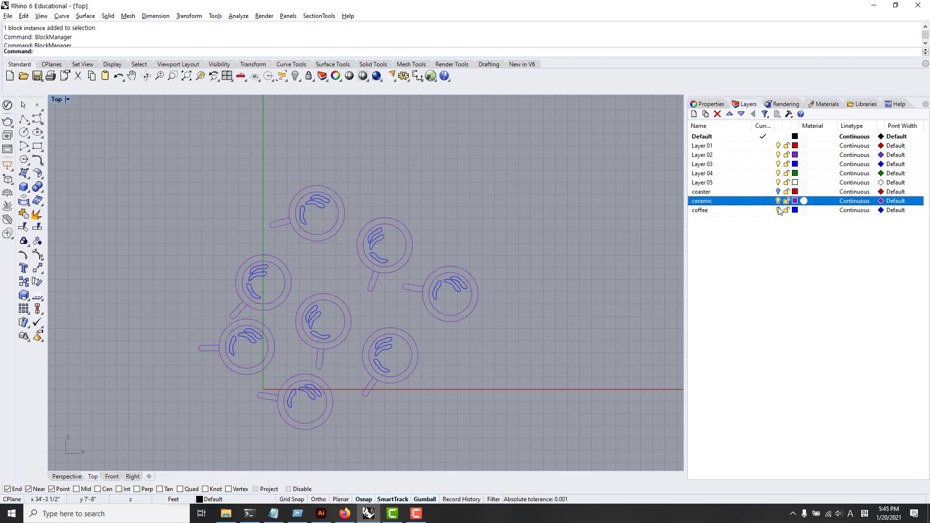
pyautogui.click(777, 210)
pyautogui.click(778, 192)
pyautogui.click(778, 200)
pyautogui.click(777, 210)
pyautogui.click(778, 200)
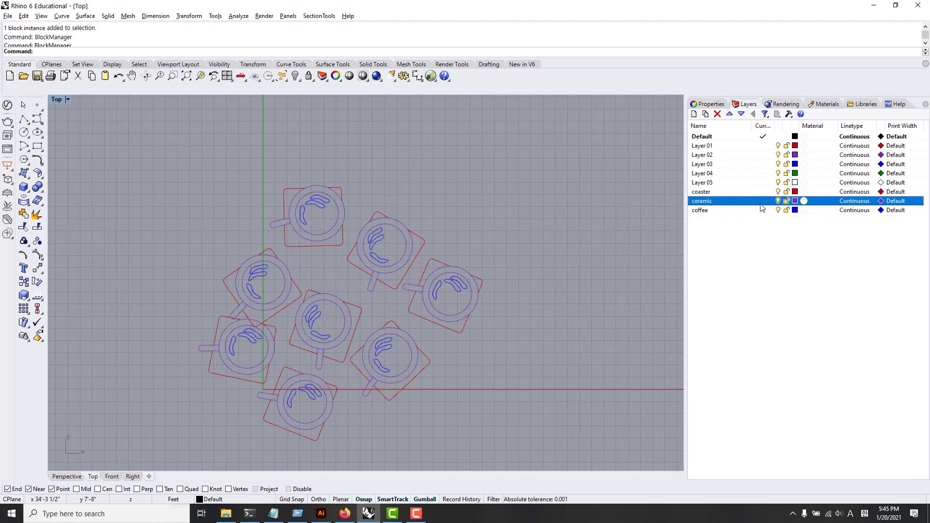
# - Set the block_dirtymug definition's layer style back to Reference in the Block Manager and close the manager
pyautogui.click(437, 277)
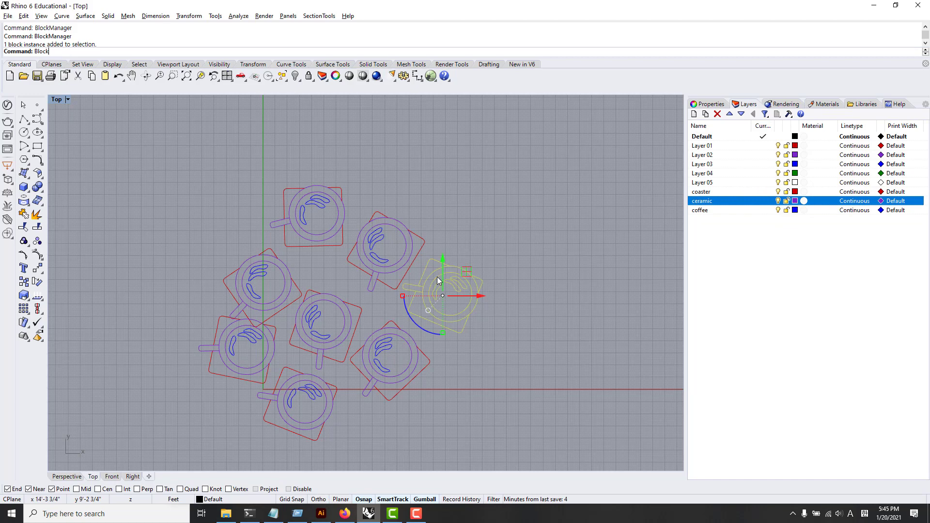
pyautogui.press('Return')
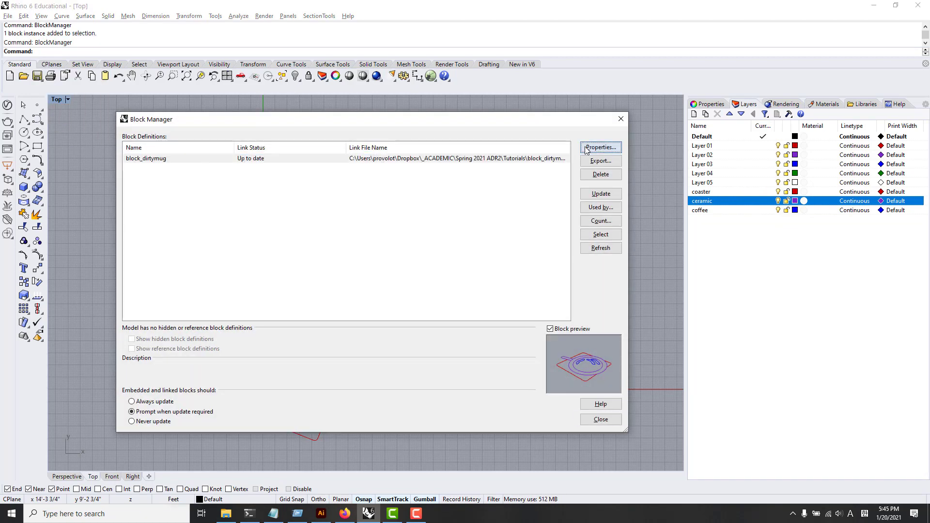
pyautogui.click(585, 148)
pyautogui.click(225, 330)
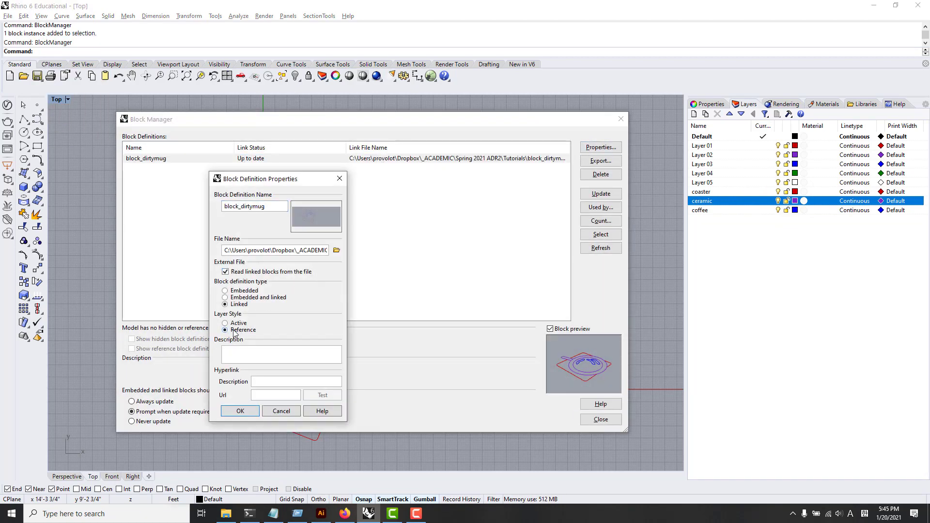
pyautogui.click(238, 411)
pyautogui.click(600, 419)
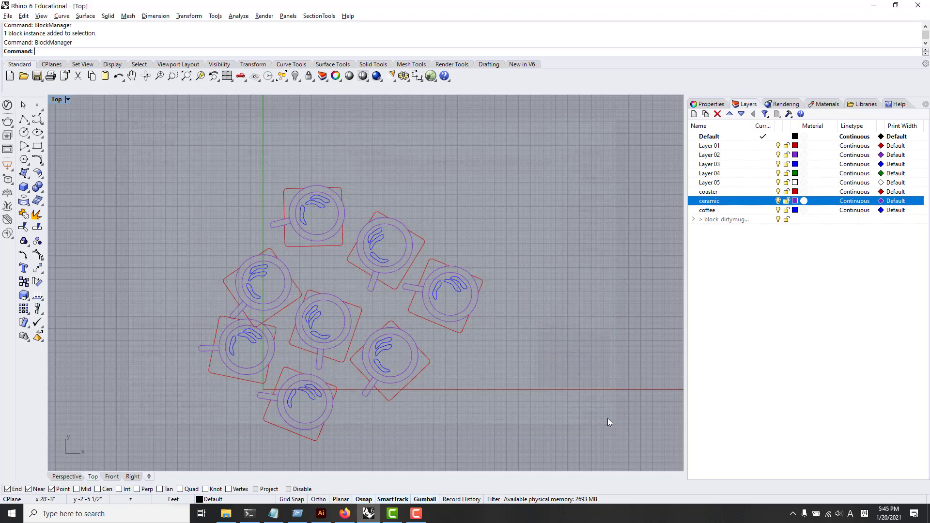
# - Expand the block_dirtymug reference layer and test the visibility of the file's own ceramic and coffee layers
pyautogui.click(692, 219)
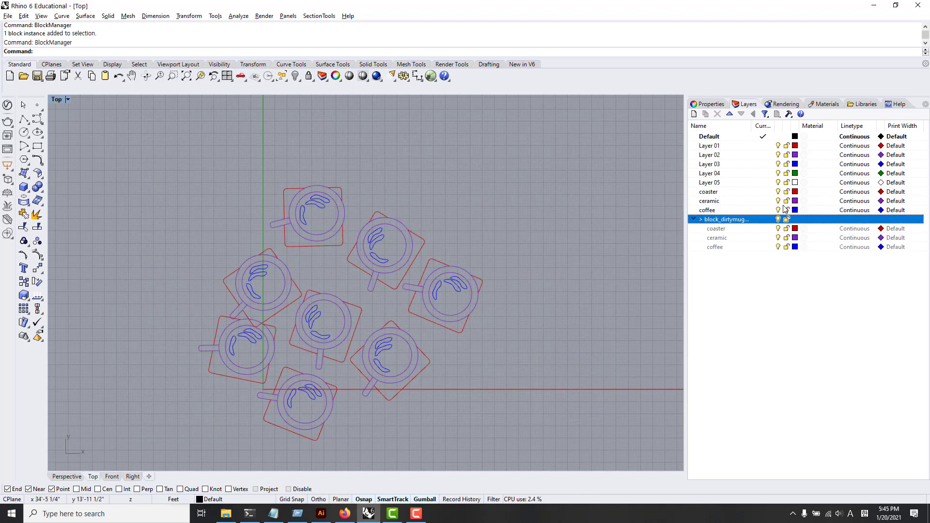
pyautogui.click(781, 210)
pyautogui.click(785, 202)
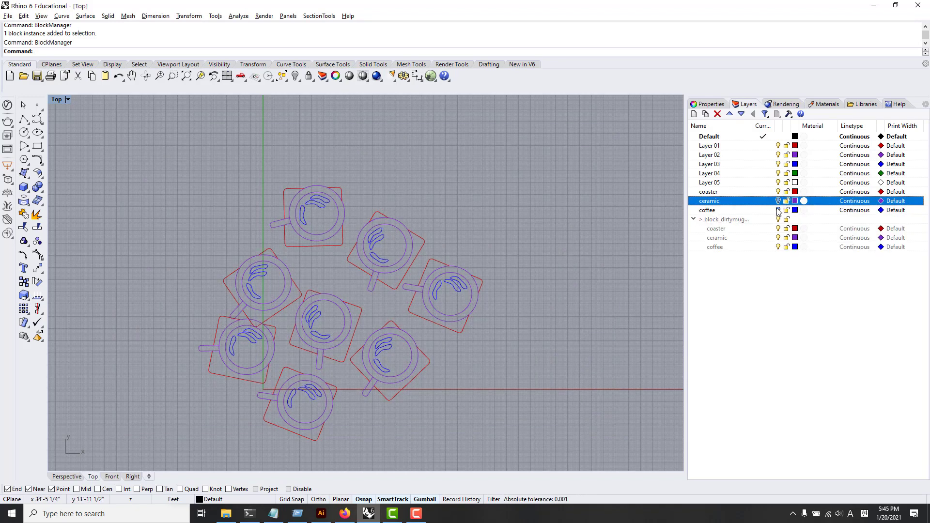
pyautogui.click(777, 211)
pyautogui.click(778, 202)
# - Delete the file's own coaster, ceramic and coffee layers, keeping those under the block_dirtymug reference layer
pyautogui.click(734, 192)
pyautogui.click(730, 210)
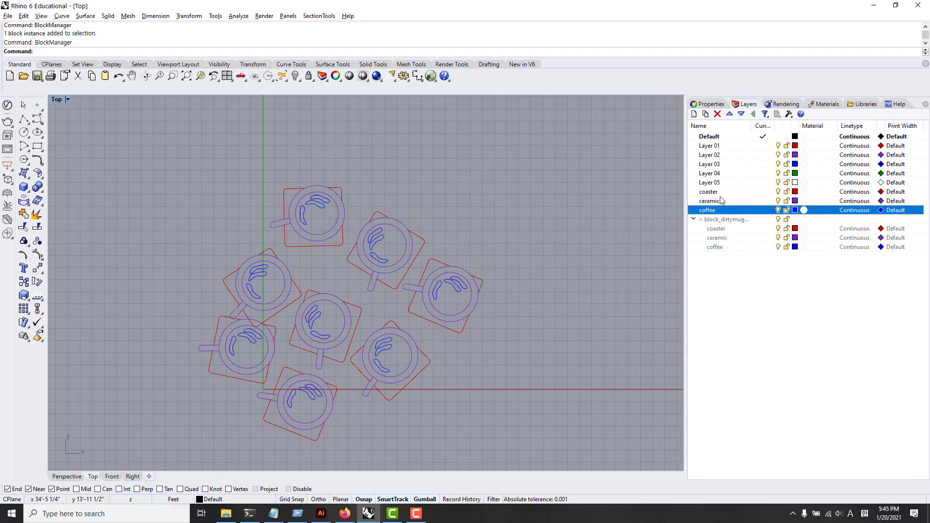
pyautogui.keyDown('shift'); pyautogui.click(722, 193); pyautogui.keyUp('shift')
pyautogui.rightClick(720, 193)
pyautogui.click(750, 276)
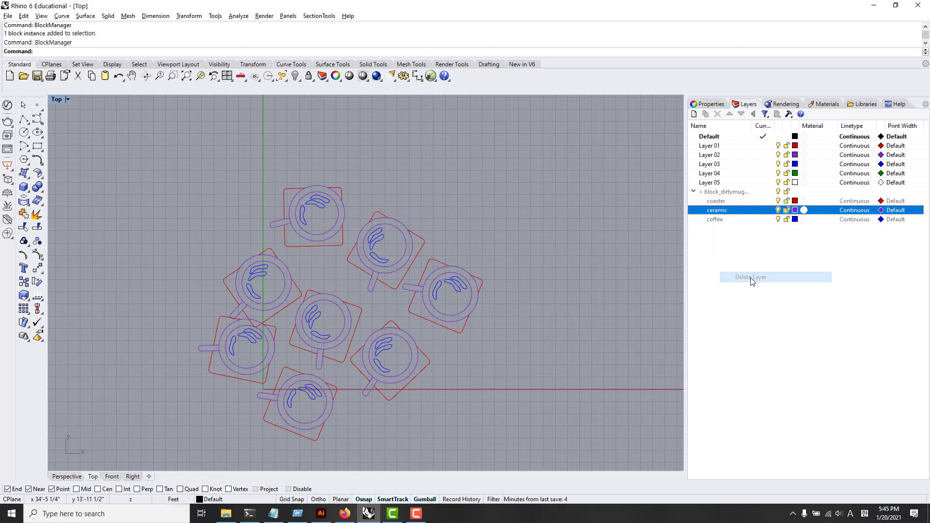
# - Turn the coaster, ceramic and coffee sublayers of the block_dirtymug reference layer off and back on to test them
pyautogui.click(778, 201)
pyautogui.click(778, 201)
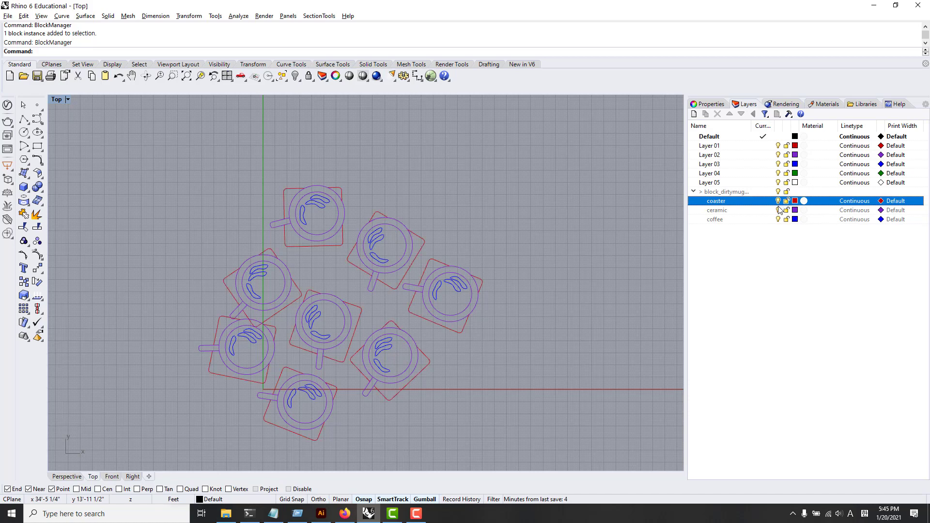
pyautogui.click(778, 210)
pyautogui.click(778, 220)
pyautogui.click(778, 219)
pyautogui.click(777, 210)
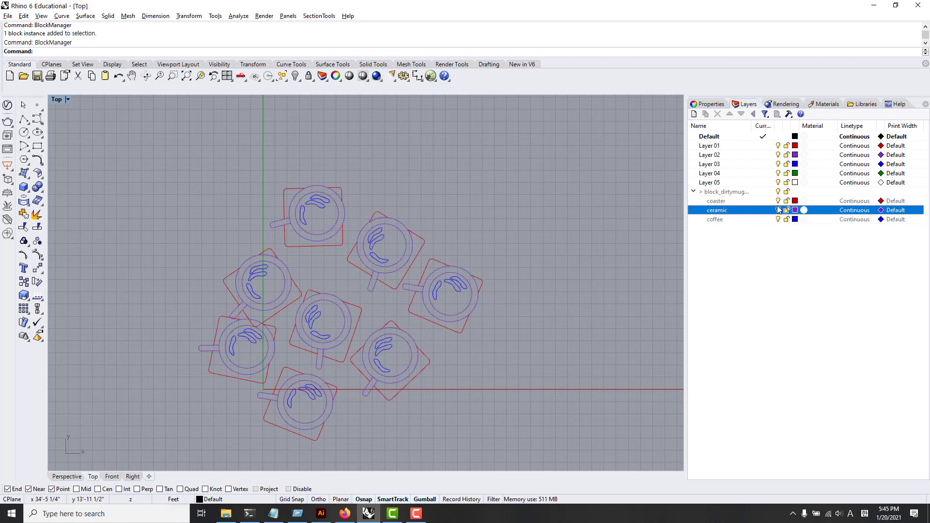
pyautogui.click(777, 201)
pyautogui.click(778, 211)
pyautogui.click(778, 220)
pyautogui.click(777, 210)
pyautogui.click(778, 201)
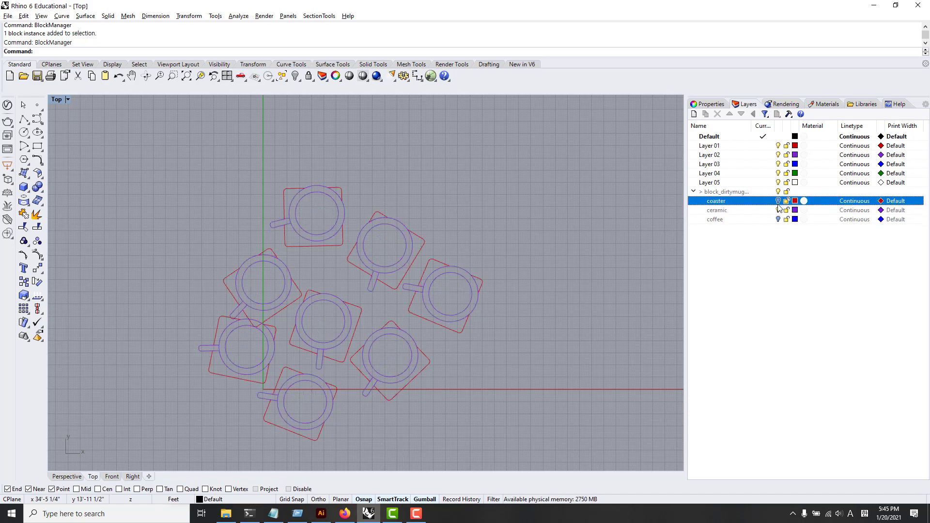
pyautogui.click(778, 219)
# - Move the lower-right mug of the pile slightly down and to the left, and clear the selection
pyautogui.moveTo(521, 212); pyautogui.dragTo(202, 447)
pyautogui.click(213, 263)
pyautogui.moveTo(184, 161); pyautogui.dragTo(353, 352)
pyautogui.moveTo(375, 365)
pyautogui.mouseDown()
pyautogui.moveTo(489, 438)
pyautogui.moveTo(483, 396)
pyautogui.moveTo(373, 349)
pyautogui.mouseUp()
pyautogui.click(458, 211)
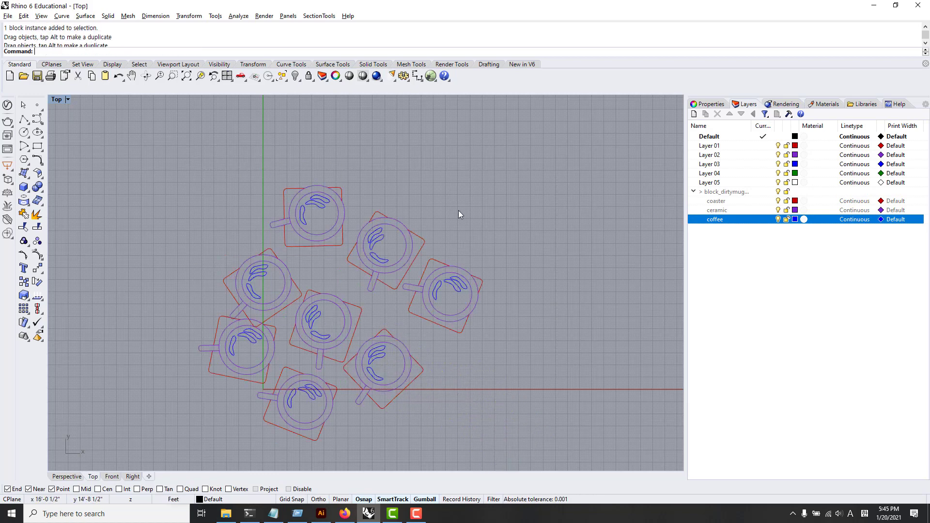
pyautogui.click(705, 192)
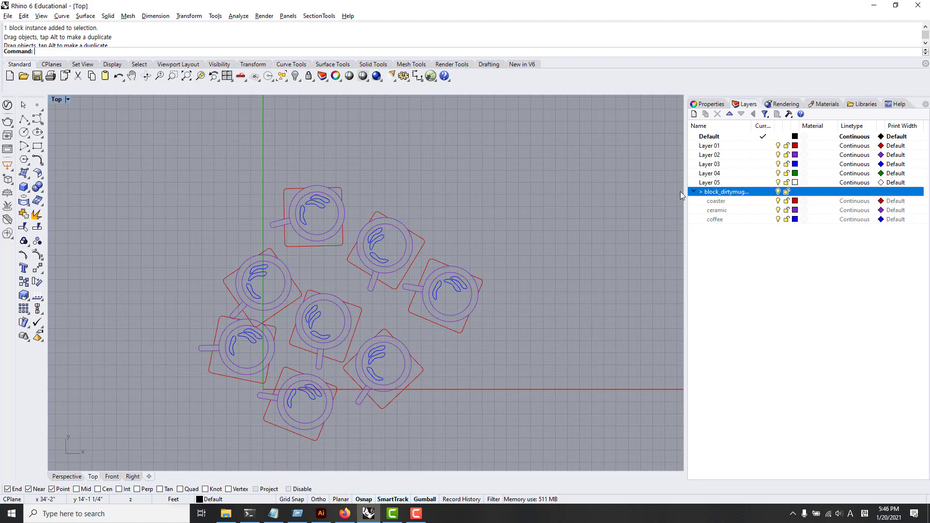
pyautogui.moveTo(517, 173); pyautogui.dragTo(205, 417)
pyautogui.click(460, 142)
pyautogui.scroll(-6, 420, 272)
pyautogui.click(419, 272)
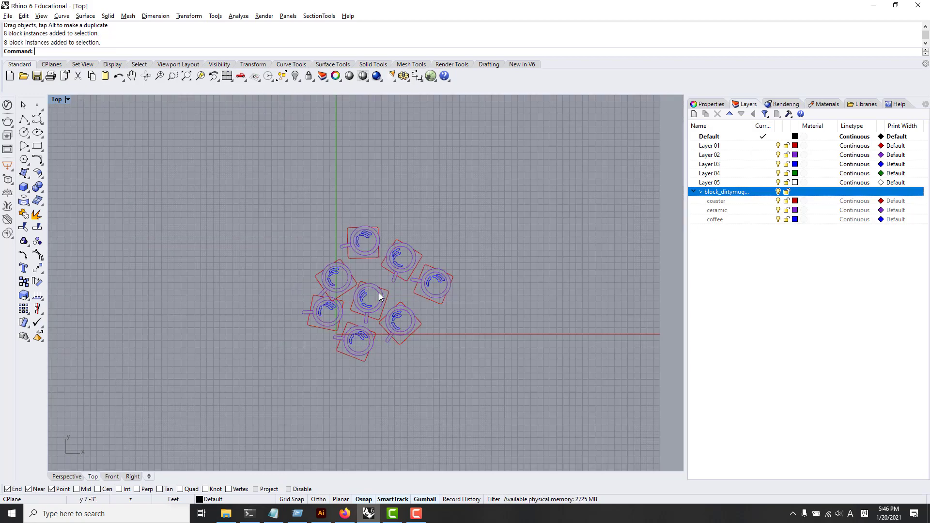
# - Try moving the middle mug and its upper-left neighbour out of the pile, and undo both moves
pyautogui.click(376, 292)
pyautogui.moveTo(375, 292); pyautogui.dragTo(414, 199)
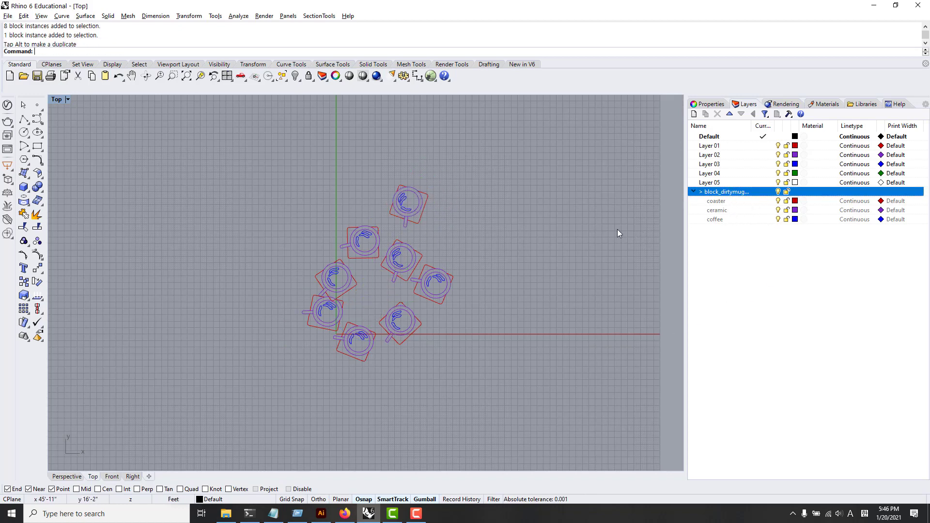
pyautogui.click(333, 272)
pyautogui.moveTo(362, 256); pyautogui.dragTo(329, 240)
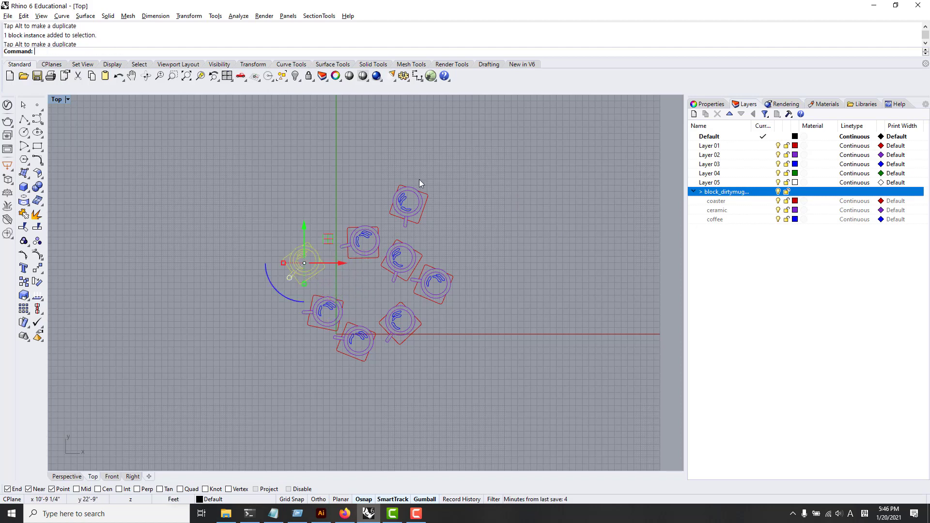
pyautogui.click(420, 179)
pyautogui.scroll(3, 398, 250)
pyautogui.hotkey('ctrl', 'z')
pyautogui.hotkey('ctrl', 'z')
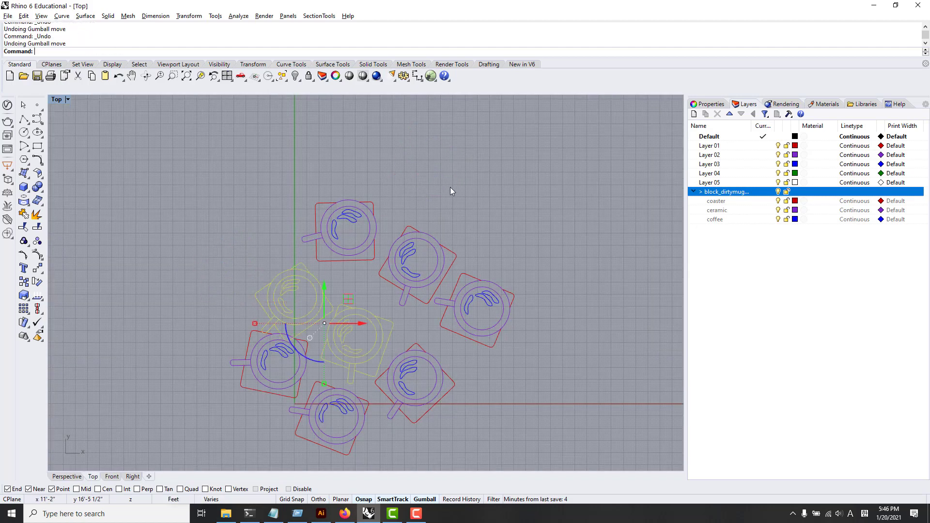
# - Save the file with the mug arrangement as block_dirtymugpile in the Tutorials folder
pyautogui.moveTo(344, 290); pyautogui.dragTo(258, 397)
pyautogui.click(444, 317)
pyautogui.click(413, 162)
pyautogui.write('SaveAs')
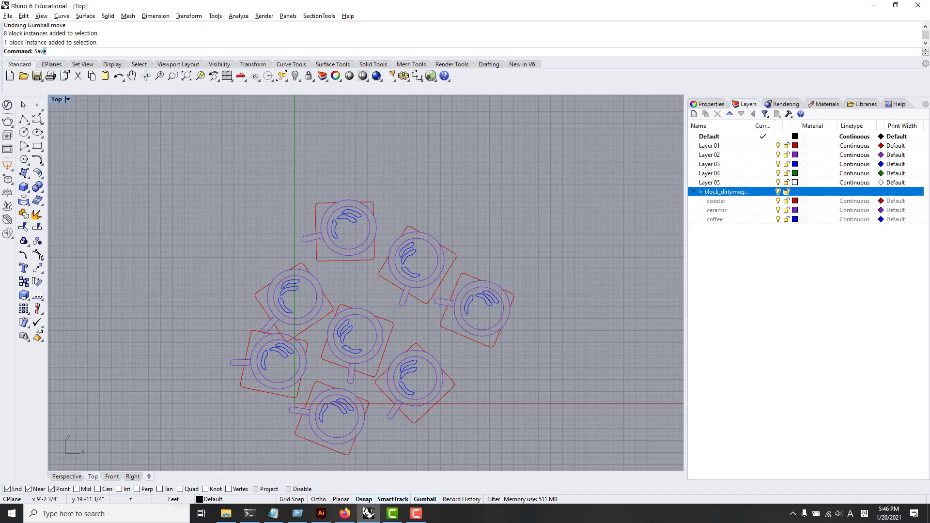
pyautogui.press('Return')
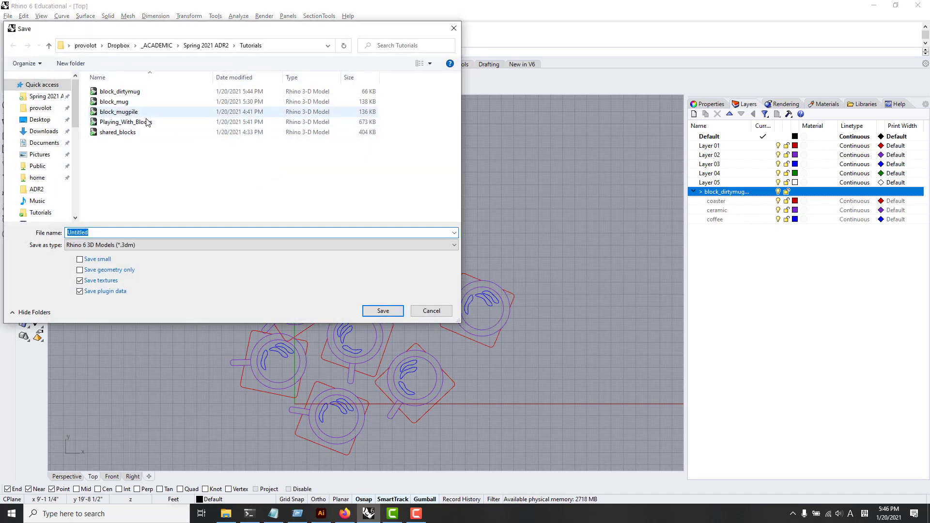
pyautogui.click(118, 92)
pyautogui.click(174, 233)
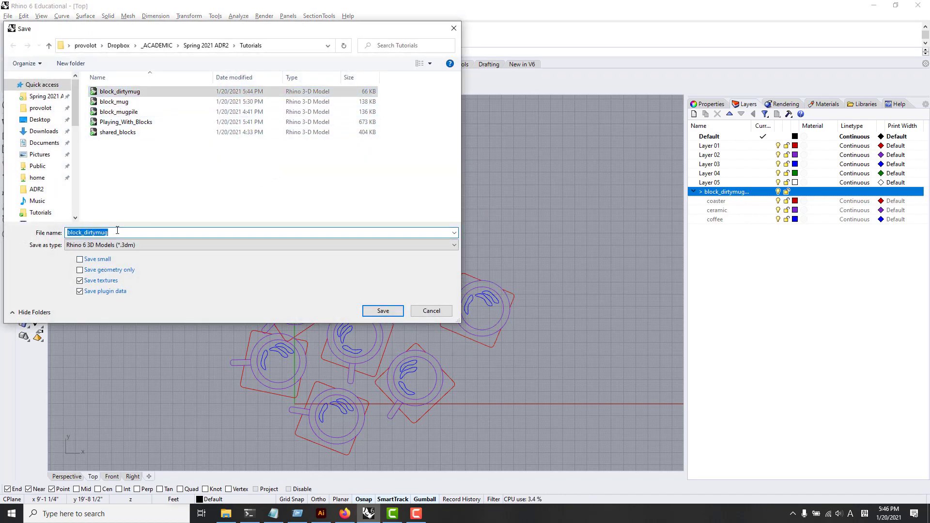
pyautogui.click(118, 232)
pyautogui.write('pile')
pyautogui.press('Return')
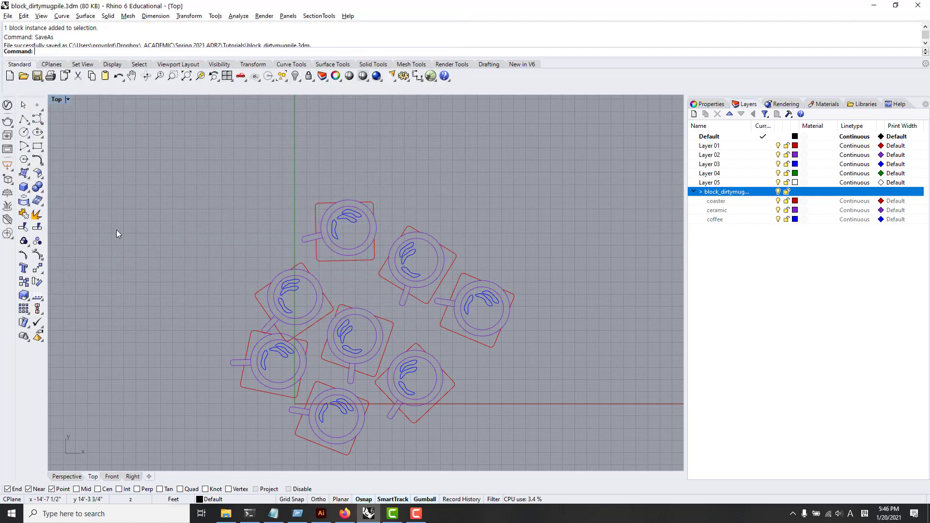
pyautogui.moveTo(365, 203); pyautogui.dragTo(359, 169, button='right')
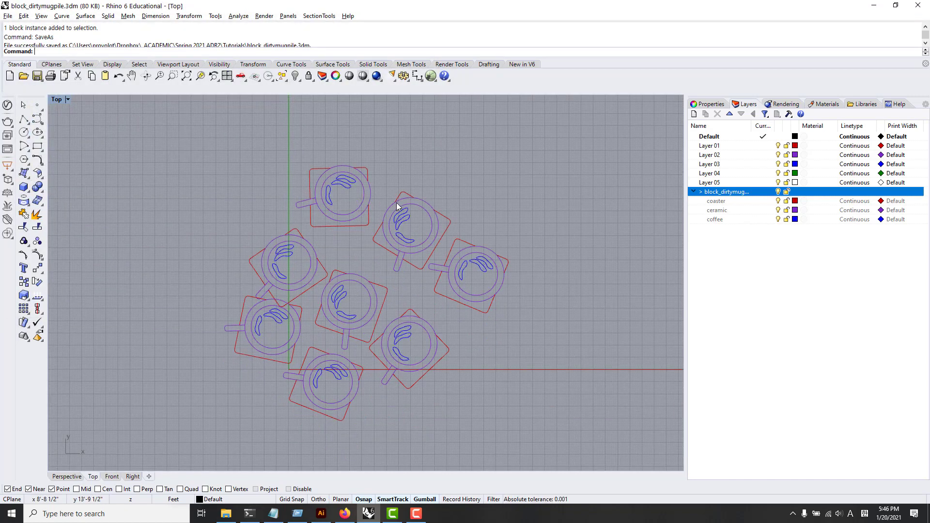
pyautogui.moveTo(423, 196); pyautogui.dragTo(416, 190, button='right')
pyautogui.click(359, 207)
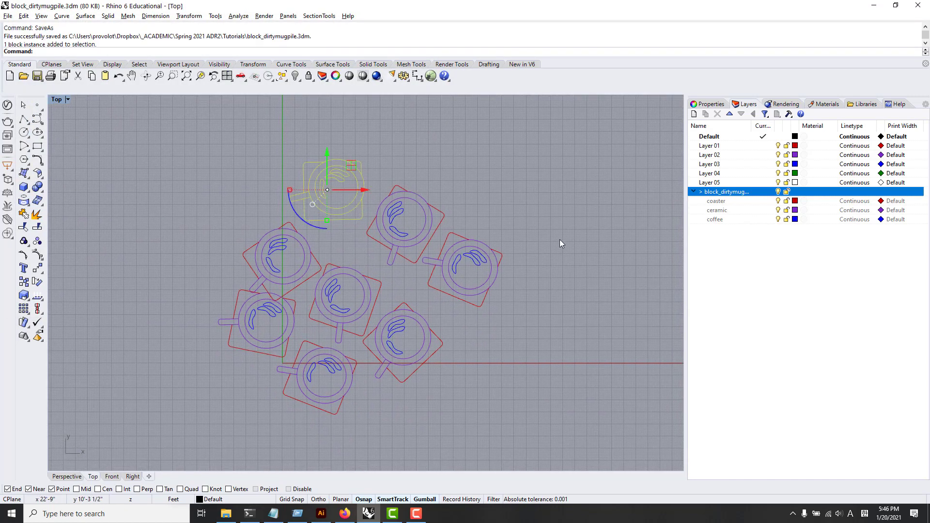
pyautogui.click(546, 243)
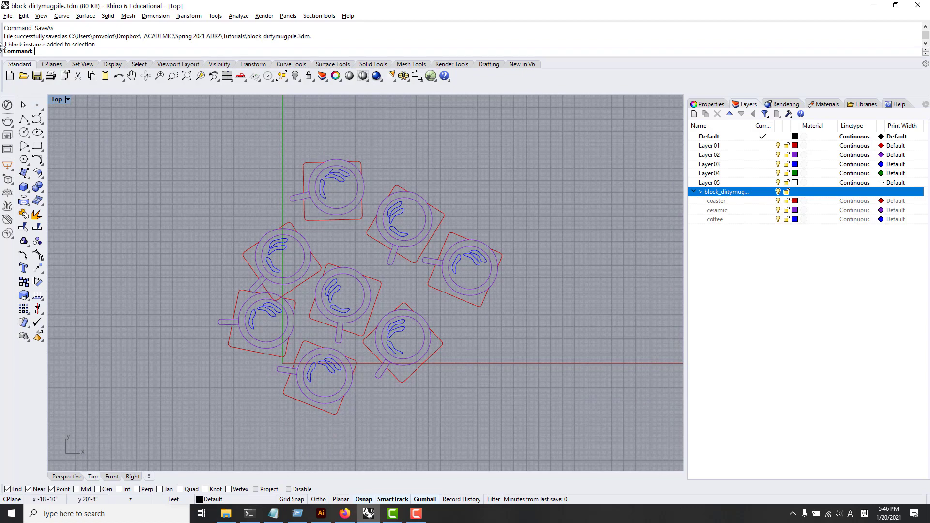
# - Open the recent file Playing_With_Blocks and check the five dirty mugs beside the page layout
pyautogui.click(8, 16)
pyautogui.click(121, 253)
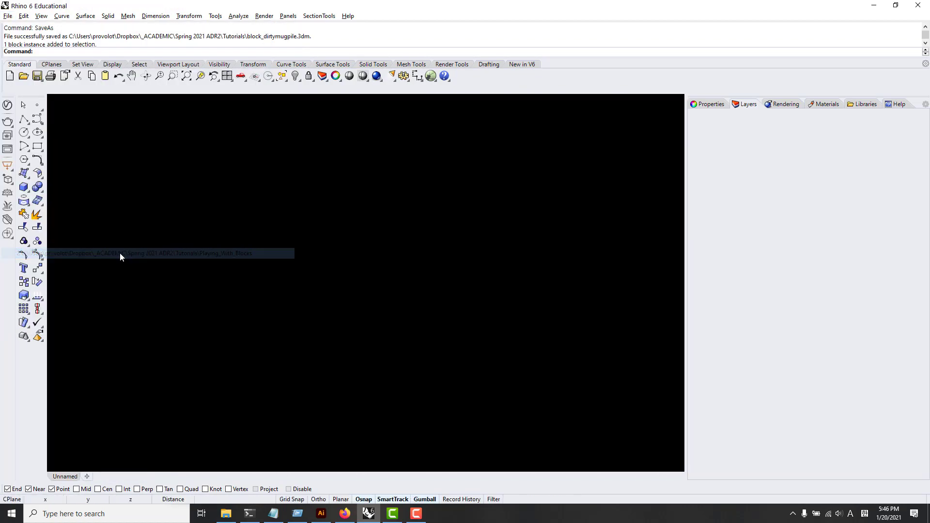
pyautogui.scroll(-8, 363, 294)
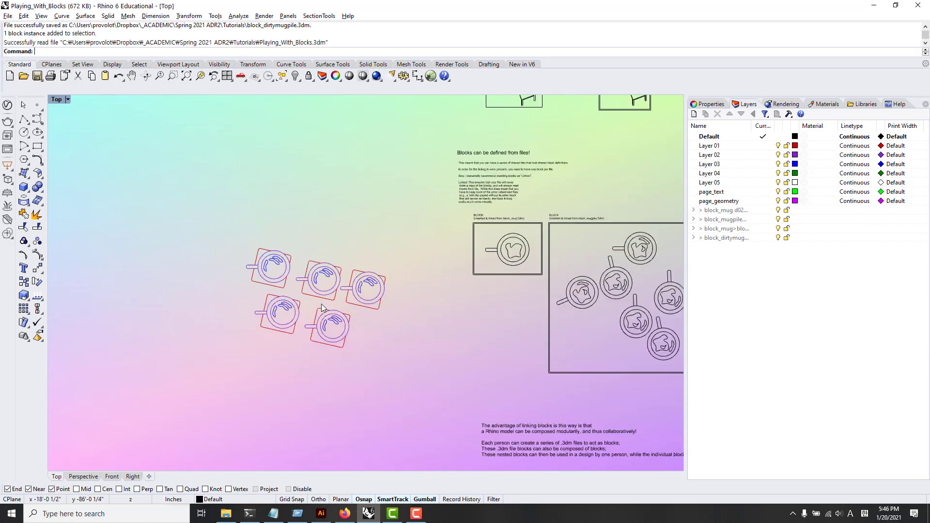
pyautogui.moveTo(382, 252); pyautogui.dragTo(243, 336)
pyautogui.click(280, 262)
pyautogui.click(199, 275)
# - Insert block_dirtymugpile as a linked block instance with Reference layer style in the empty area beside the five mugs, and select it
pyautogui.moveTo(198, 279); pyautogui.dragTo(329, 259, button='right')
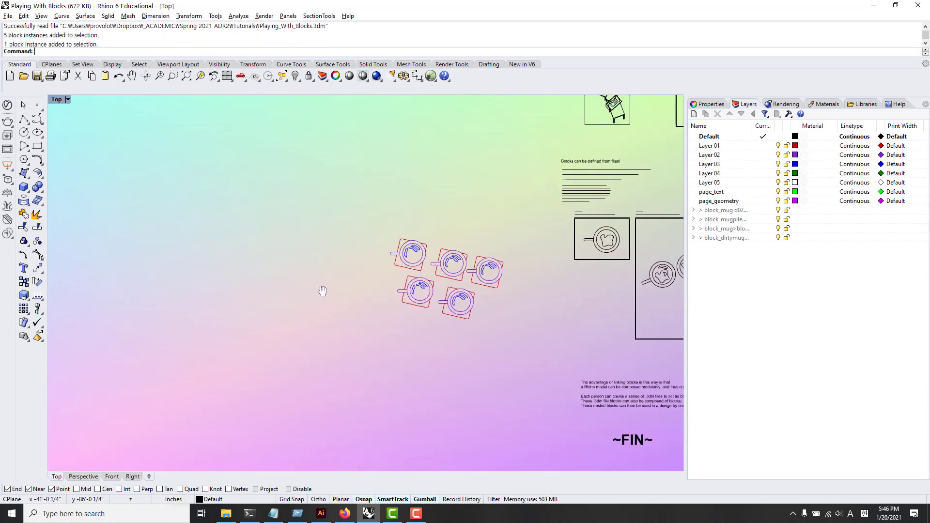
pyautogui.write('Insert')
pyautogui.press('Return')
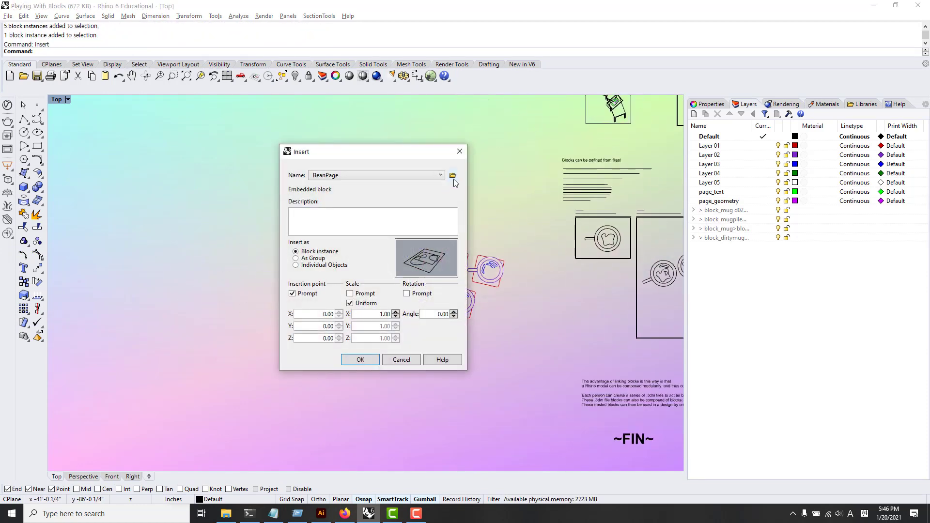
pyautogui.click(451, 177)
pyautogui.doubleClick(405, 240)
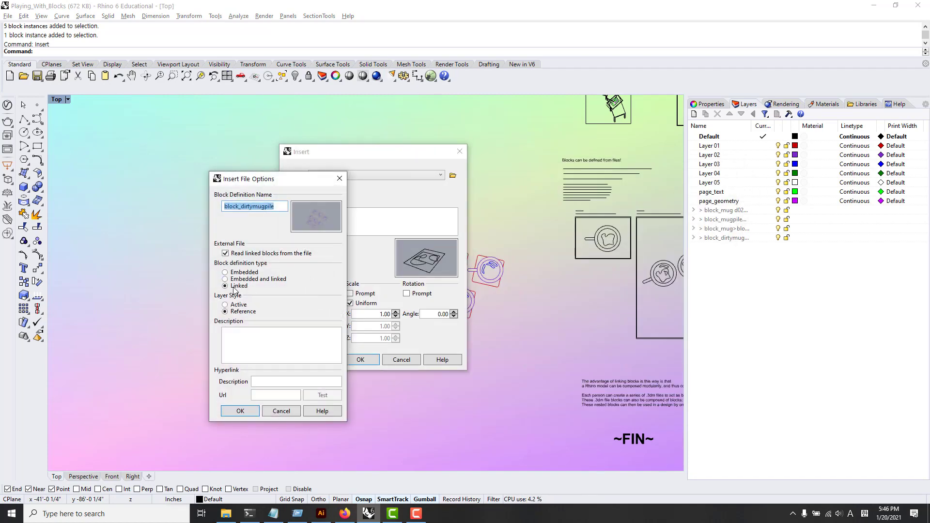
pyautogui.click(240, 410)
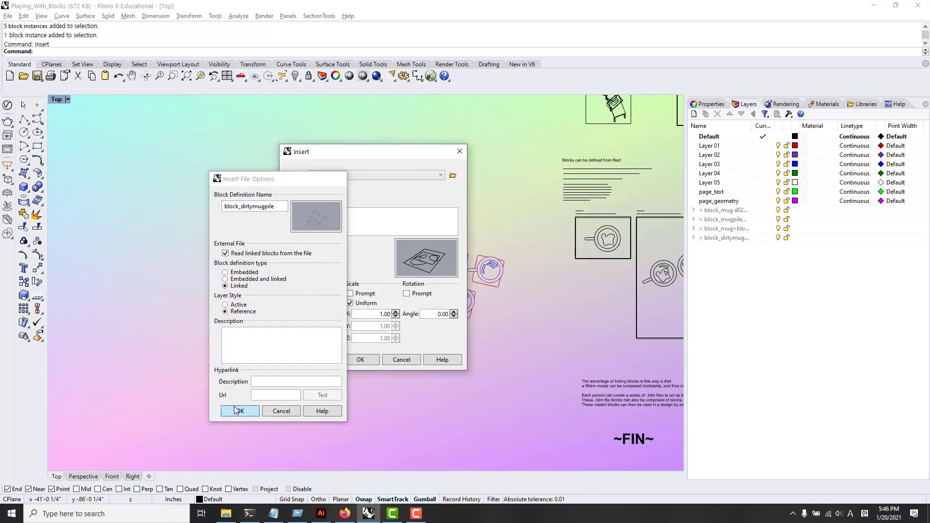
pyautogui.click(361, 360)
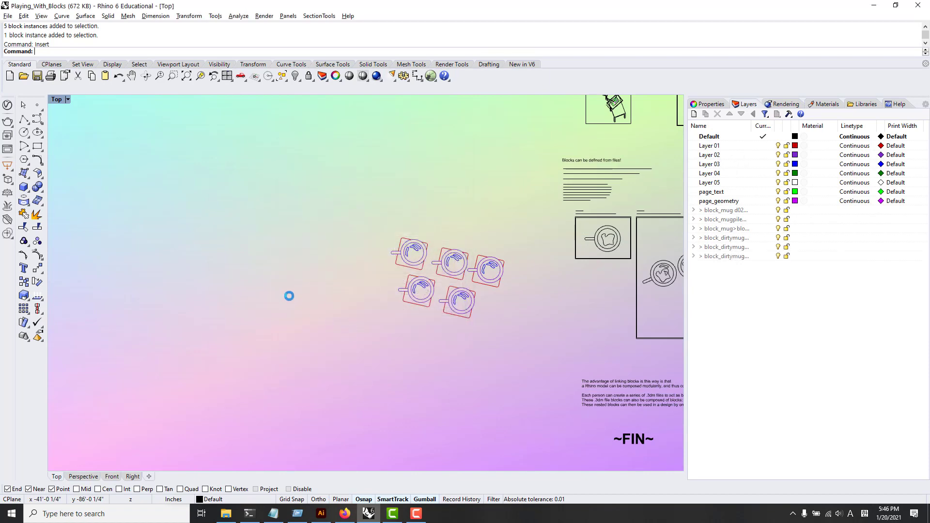
pyautogui.click(196, 360)
pyautogui.scroll(6, 203, 355)
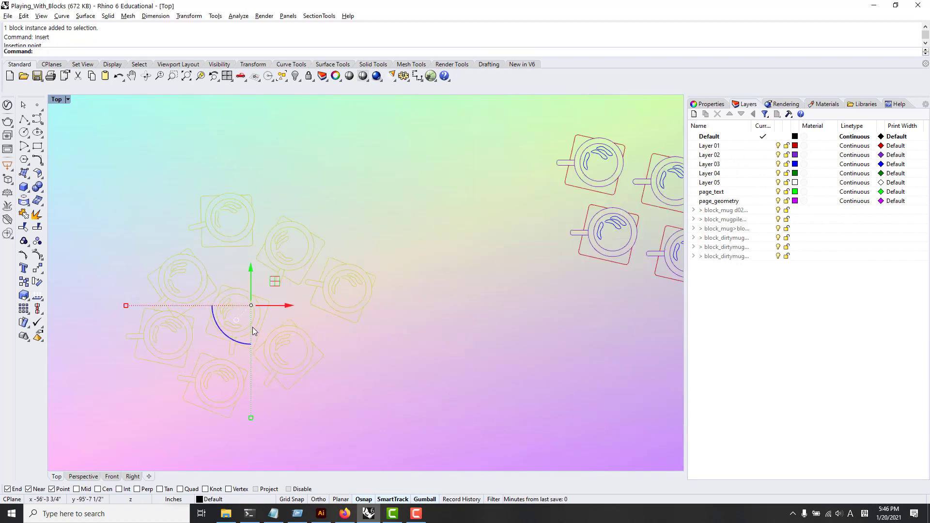
pyautogui.press('Escape')
pyautogui.click(210, 227)
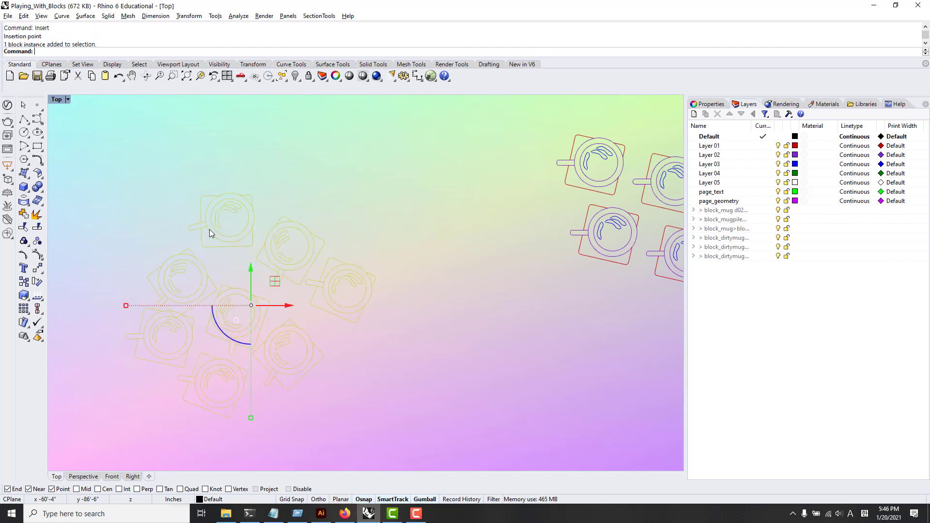
# - Move the inserted mug pile slightly upward in the empty area and deselect it
pyautogui.moveTo(277, 284); pyautogui.dragTo(281, 257)
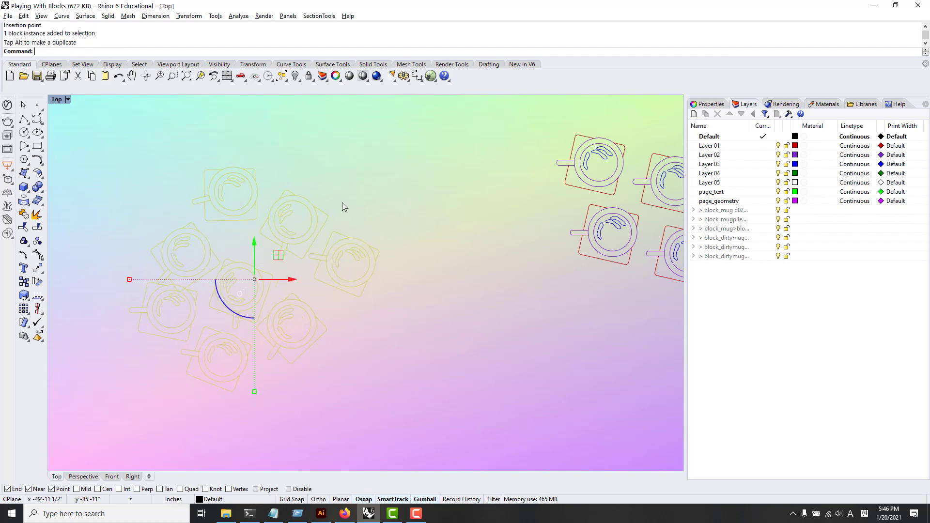
pyautogui.click(358, 186)
pyautogui.moveTo(369, 175); pyautogui.dragTo(176, 390)
pyautogui.click(539, 376)
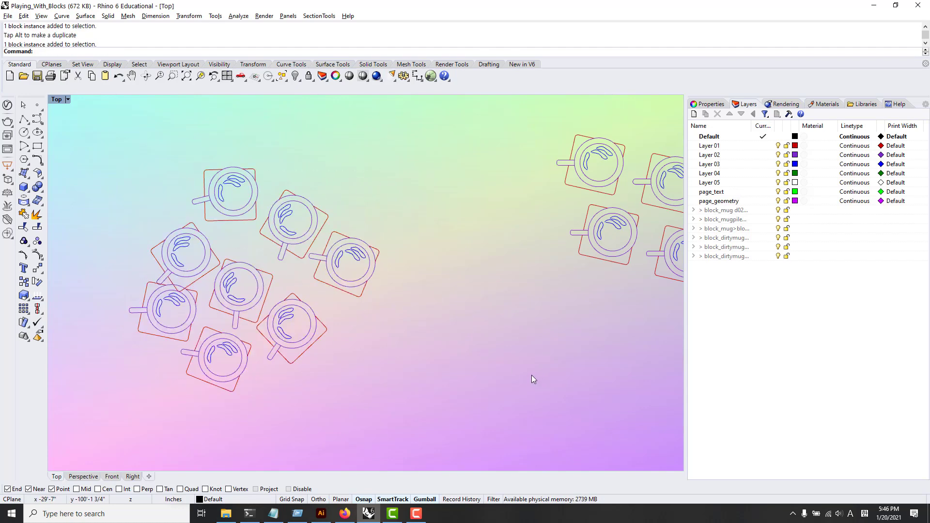
pyautogui.scroll(-3, 240, 329)
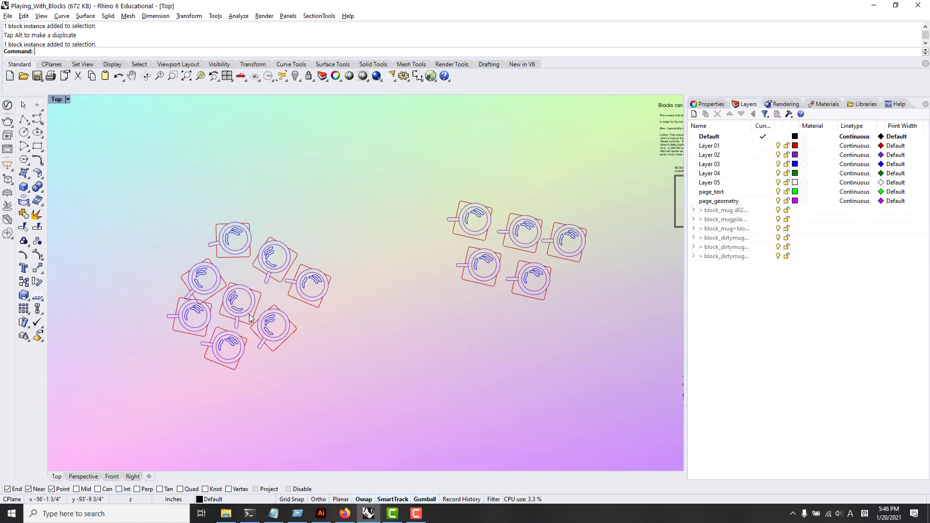
# - Switch to the Tutorials folder in File Explorer and turn the display of hidden items on and off again
pyautogui.click(226, 513)
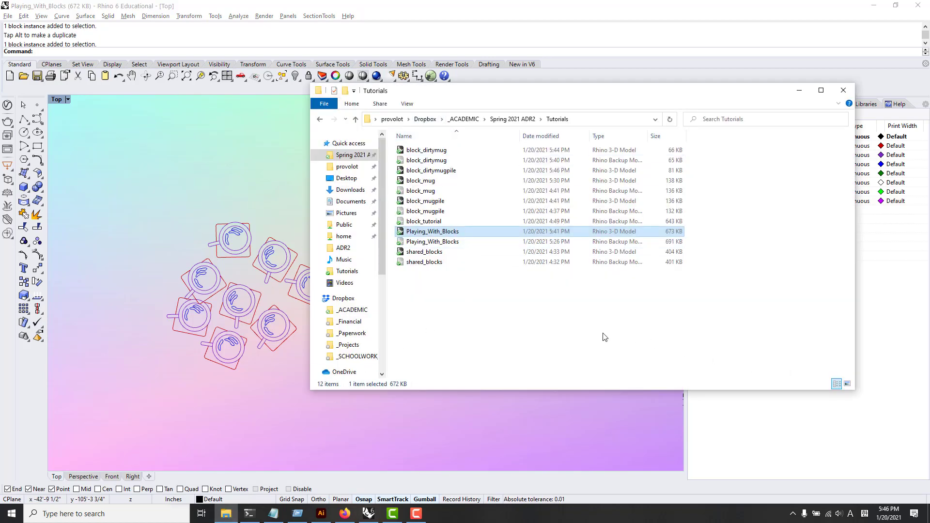
pyautogui.click(406, 105)
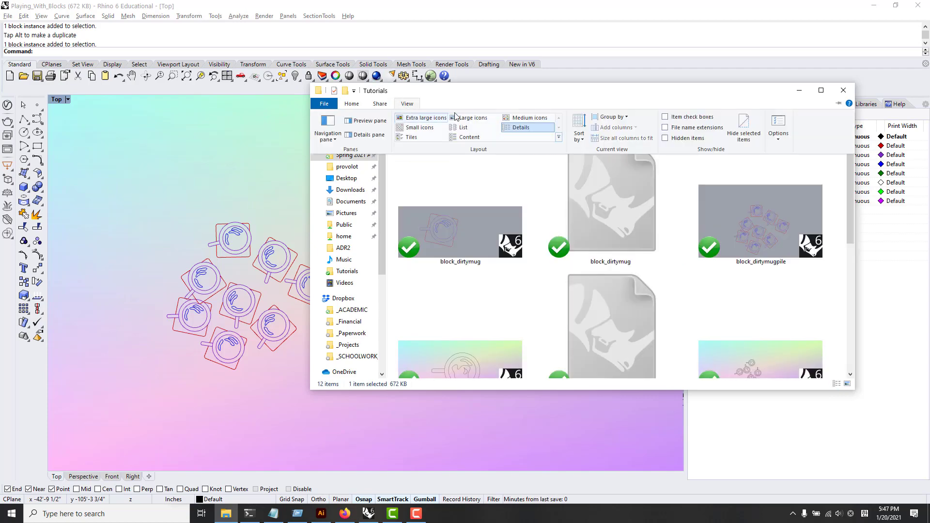
pyautogui.click(685, 140)
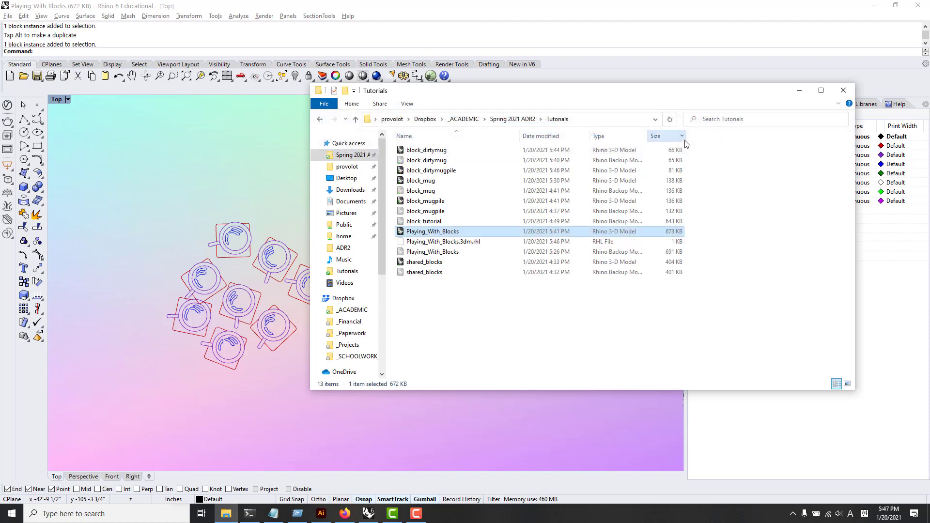
pyautogui.click(407, 103)
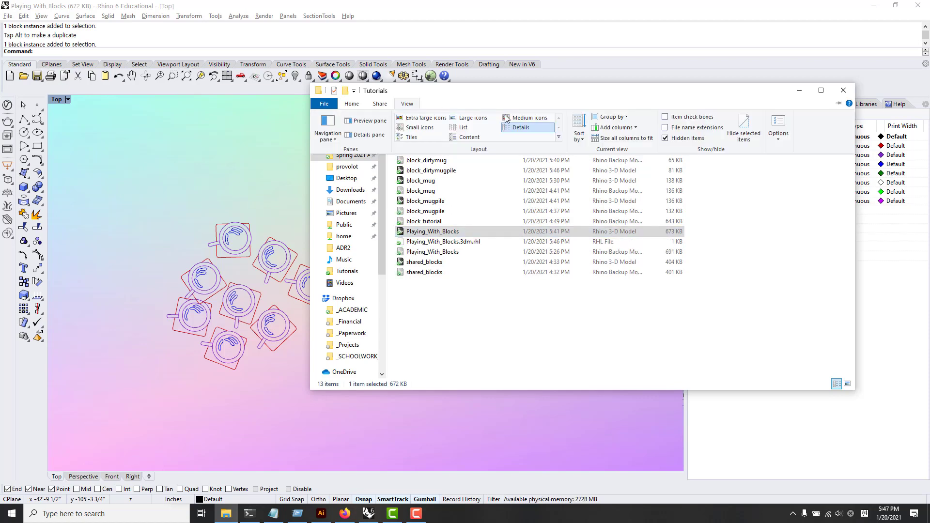
pyautogui.click(664, 138)
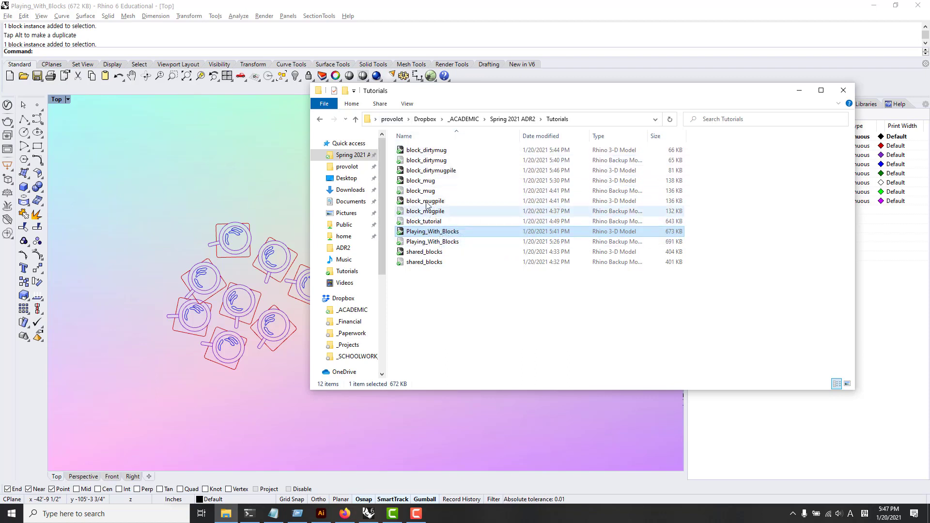
# - Highlight block_dirtymug and block_dirtymugpile together with Playing_With_Blocks in the Tutorials folder, and return to Rhino
pyautogui.keyDown('ctrl'); pyautogui.click(426, 150); pyautogui.keyUp('ctrl')
pyautogui.keyDown('ctrl'); pyautogui.click(431, 170); pyautogui.keyUp('ctrl')
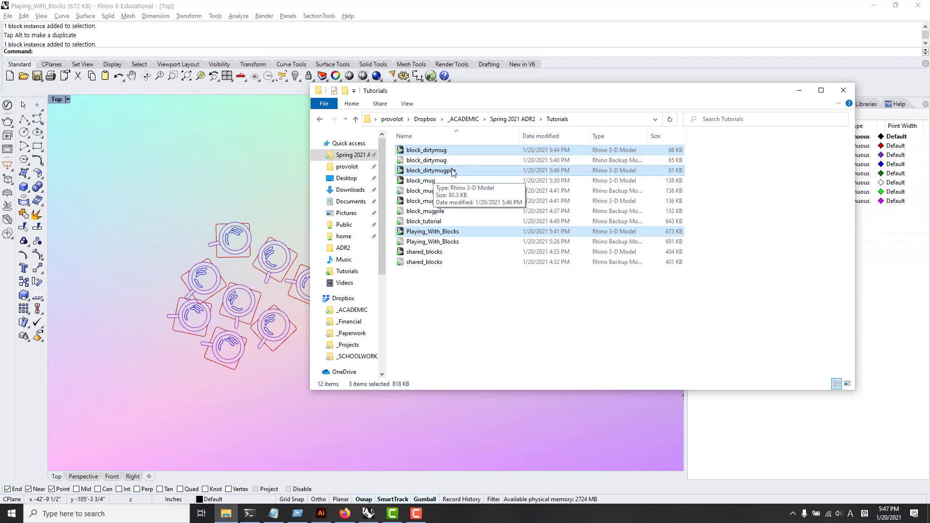
pyautogui.click(327, 425)
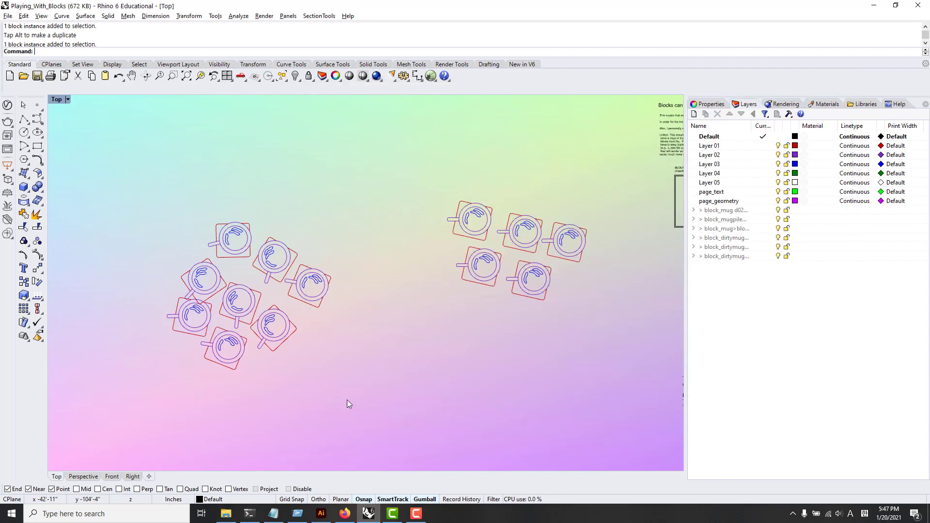
# - Move the linked mug pile diagonally down and to the right as one block, and deselect it
pyautogui.moveTo(353, 404); pyautogui.dragTo(206, 234)
pyautogui.moveTo(273, 271); pyautogui.dragTo(314, 310)
pyautogui.moveTo(382, 249); pyautogui.dragTo(165, 431)
pyautogui.click(336, 280)
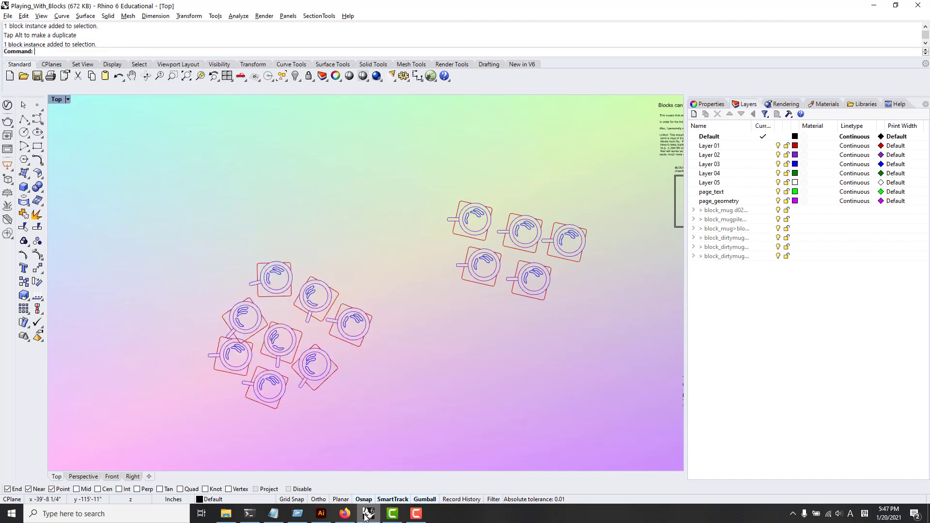
# - Open block_dirtymug from the Tutorials folder with Rhino 6
pyautogui.click(226, 513)
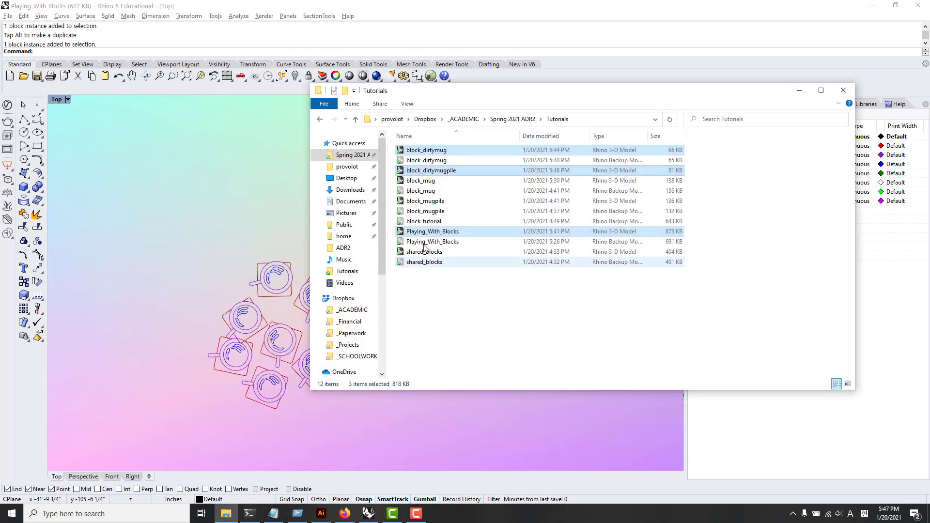
pyautogui.doubleClick(420, 161)
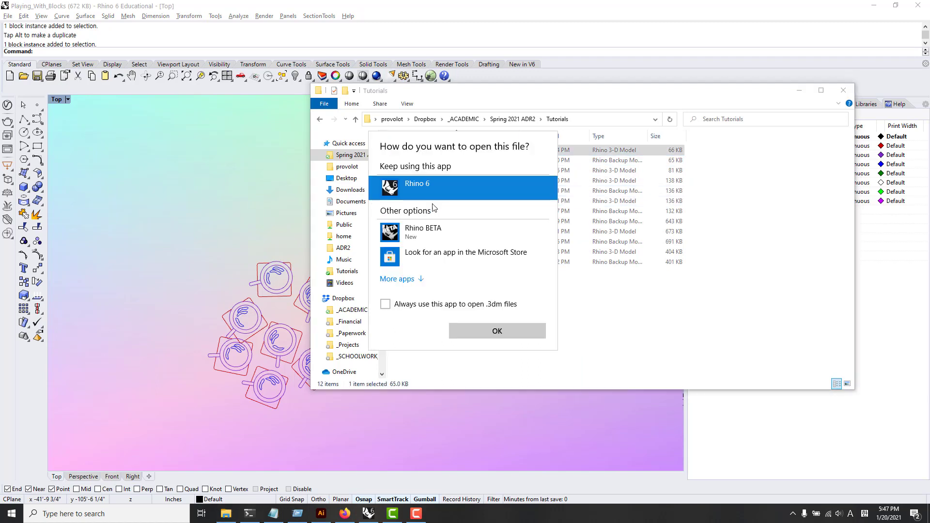
pyautogui.click(473, 330)
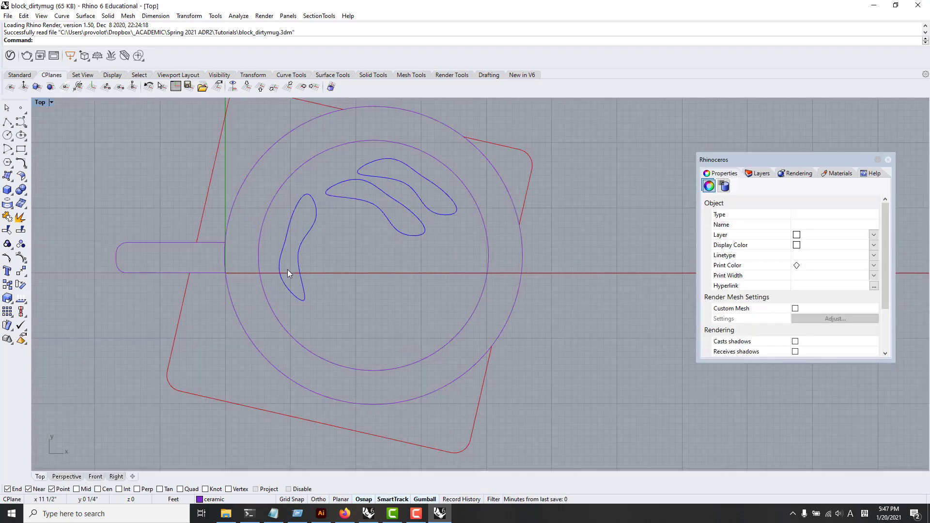
# - Delete the three closed blue coffee stain curves inside the mug
pyautogui.click(287, 272)
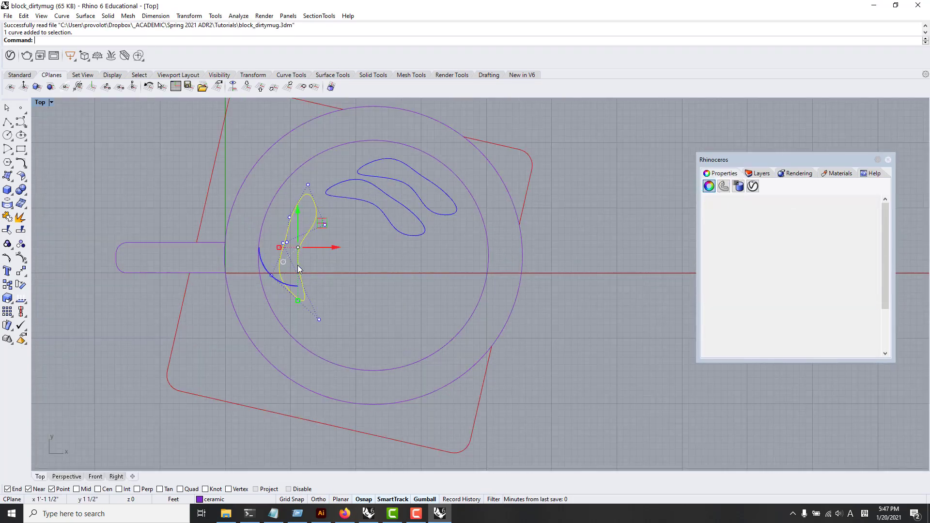
pyautogui.press('Delete')
pyautogui.click(400, 206)
pyautogui.press('Delete')
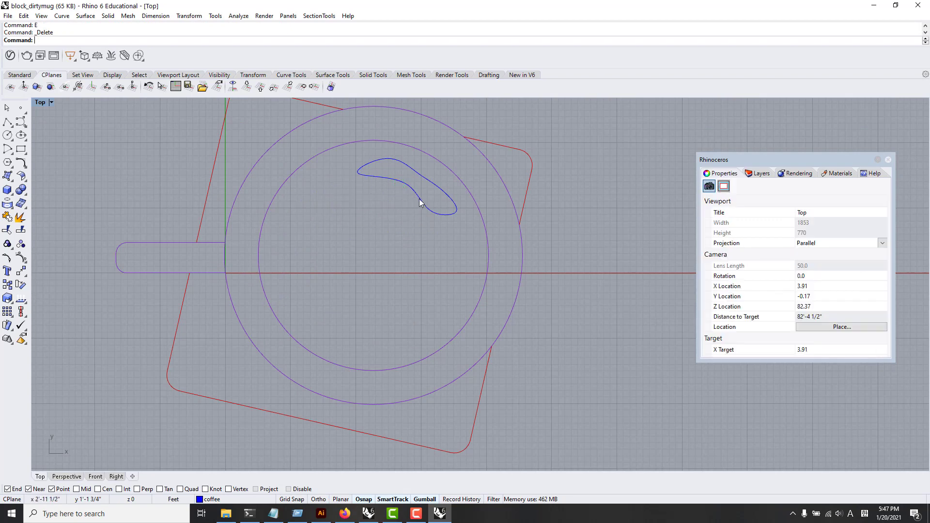
pyautogui.click(420, 201)
pyautogui.scroll(-6, 423, 249)
pyautogui.moveTo(423, 250); pyautogui.dragTo(386, 294, button='right')
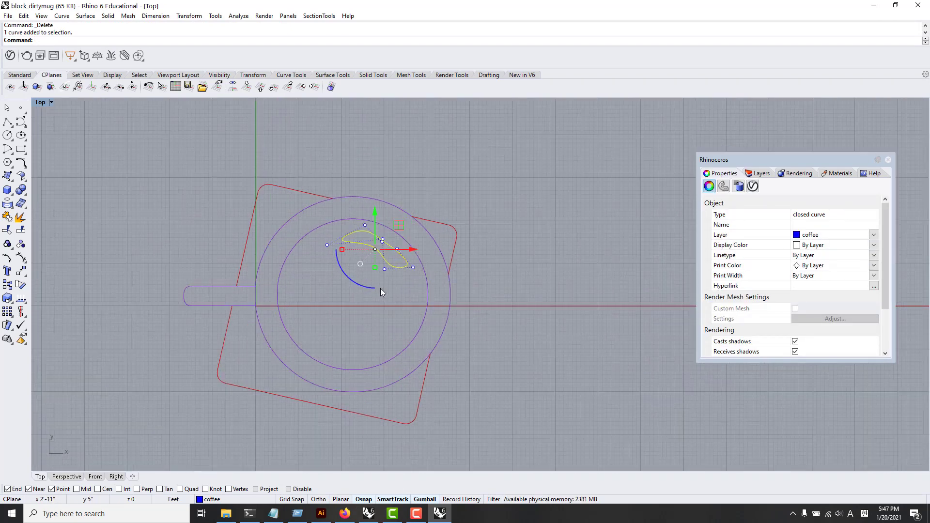
pyautogui.scroll(2, 379, 288)
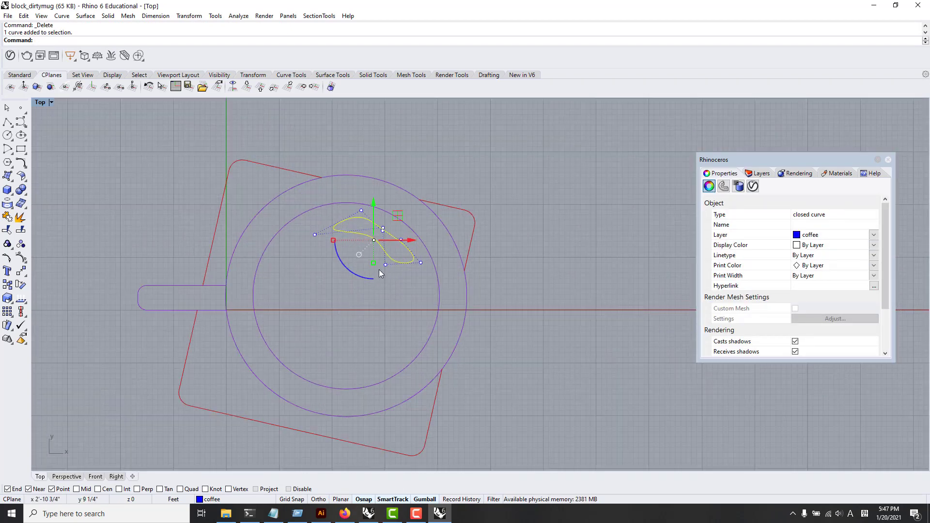
pyautogui.press('Delete')
pyautogui.hotkey('ctrl', 'z')
pyautogui.press('Delete')
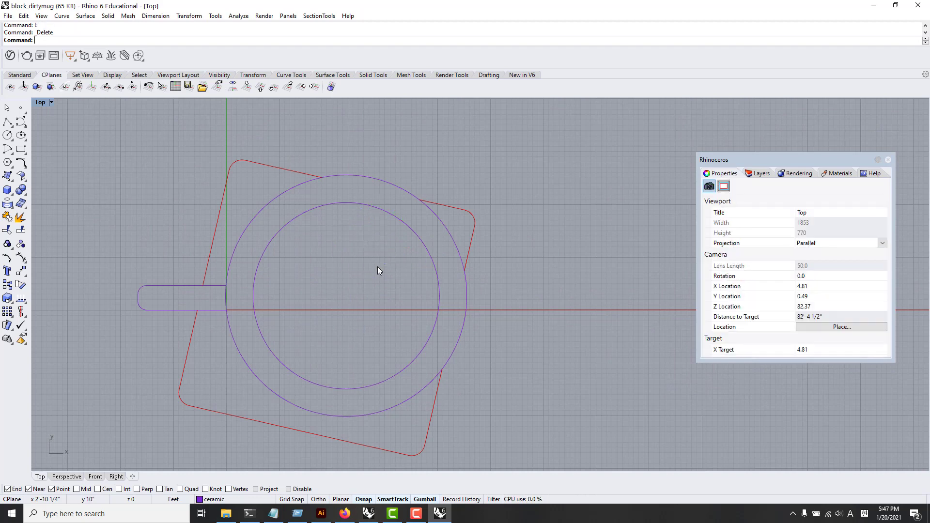
# - Make the coffee layer current and draw an open wavy interpolated curve in the upper part of the mug's inner circle
pyautogui.press('Return')
pyautogui.click(761, 173)
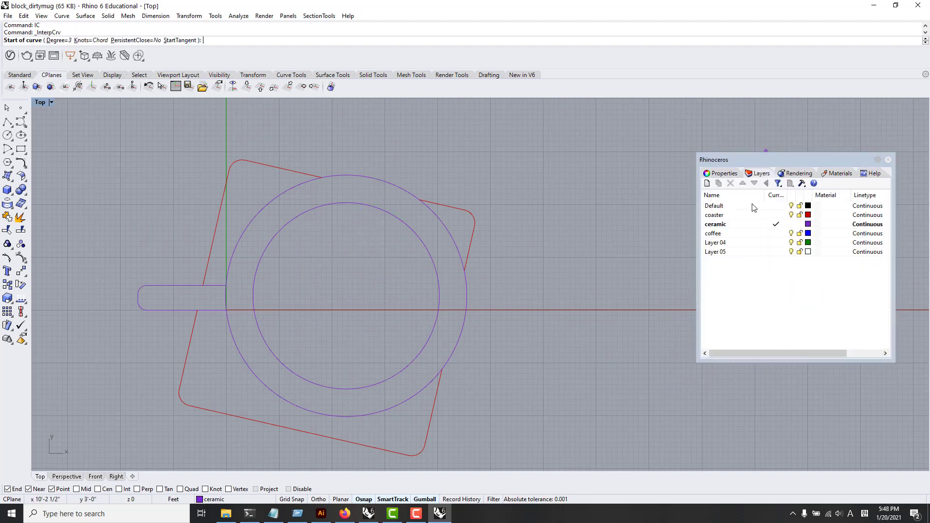
pyautogui.click(774, 234)
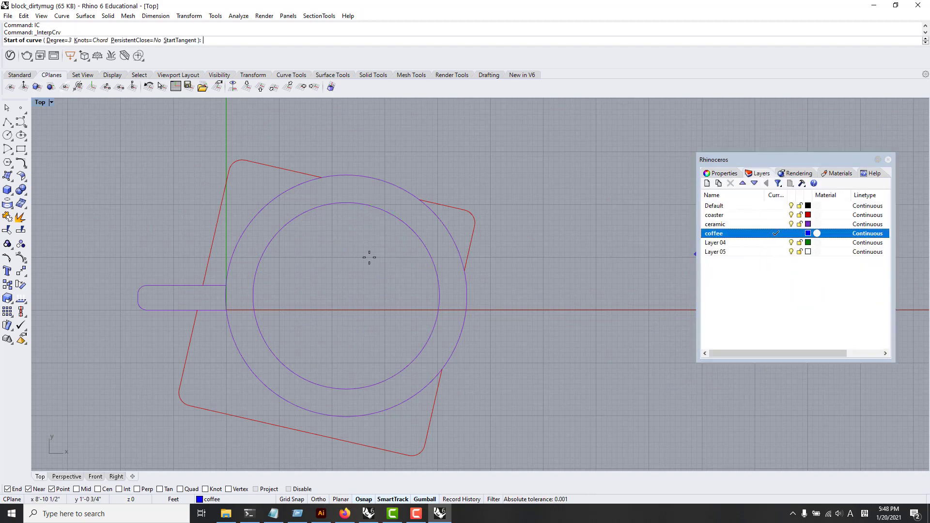
pyautogui.click(326, 233)
pyautogui.click(347, 254)
pyautogui.click(382, 251)
pyautogui.click(395, 285)
pyautogui.press('Return')
# - Draw two more wavy interpolated curves below the first, running diagonally across the mug's inner circle
pyautogui.press('Return')
pyautogui.click(302, 258)
pyautogui.click(318, 275)
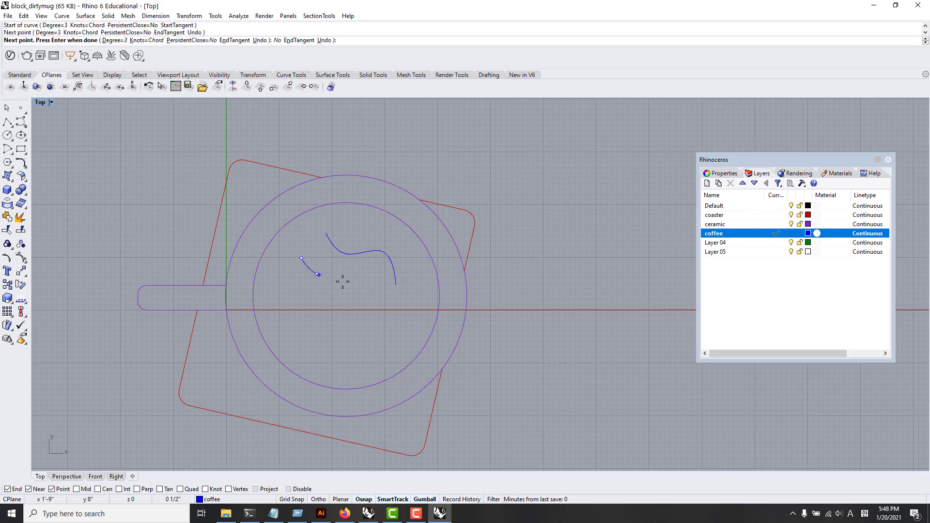
pyautogui.click(345, 286)
pyautogui.click(376, 313)
pyautogui.click(386, 344)
pyautogui.press('Return')
pyautogui.press('Return')
pyautogui.click(288, 285)
pyautogui.click(320, 315)
pyautogui.click(340, 328)
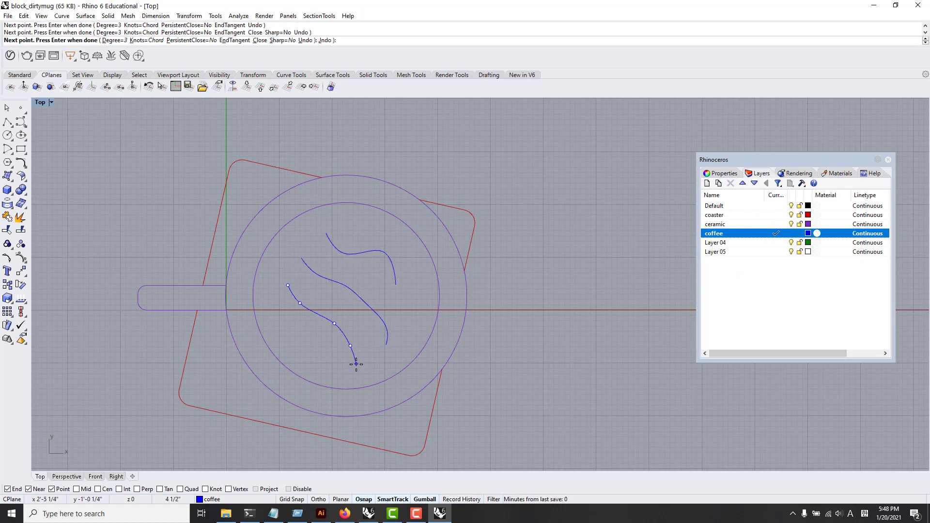
pyautogui.click(356, 363)
pyautogui.press('Return')
# - Draw a short interpolated curve near the lower-left edge of the mug's inner circle
pyautogui.press('Return')
pyautogui.click(282, 326)
pyautogui.click(298, 343)
pyautogui.click(319, 365)
pyautogui.press('Return')
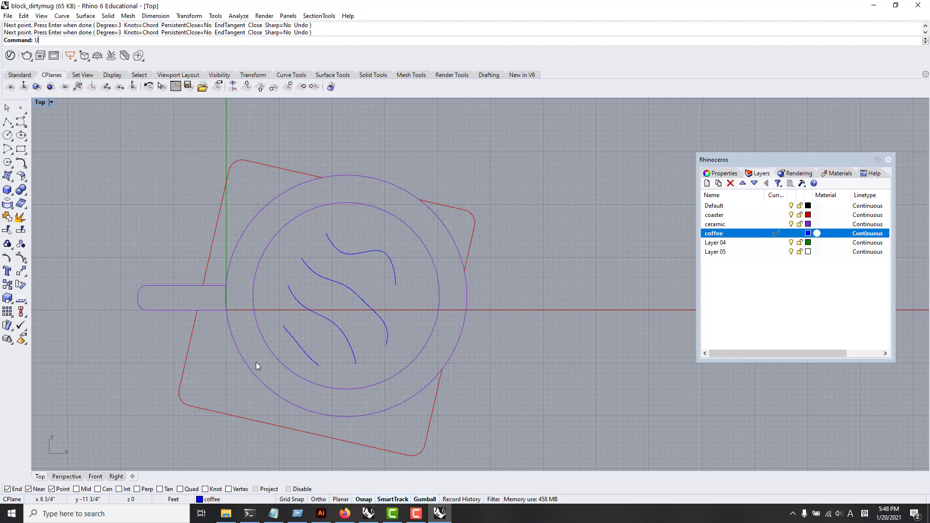
# - Draw a small closed interpolated curve as a coffee drip on the coaster's lower-left corner
pyautogui.press('Return')
pyautogui.scroll(3, 252, 366)
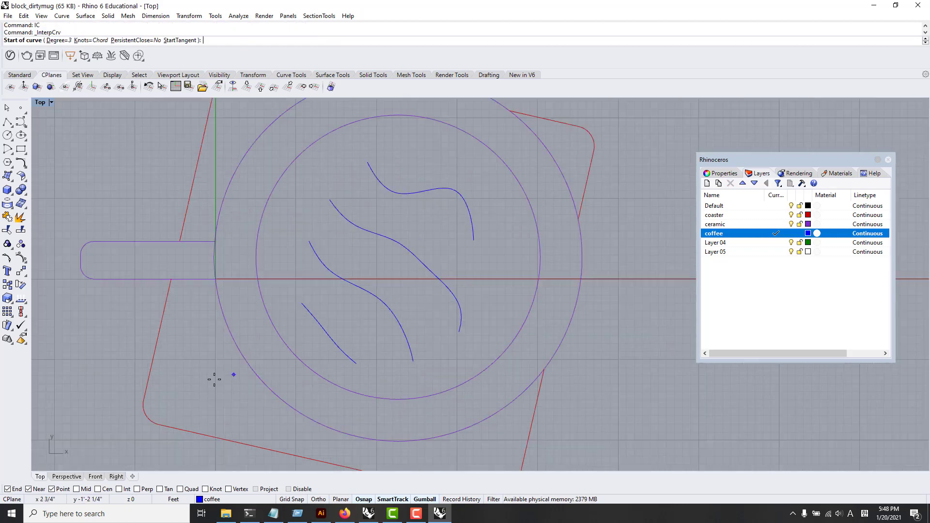
pyautogui.click(194, 368)
pyautogui.click(178, 401)
pyautogui.click(225, 430)
pyautogui.click(230, 411)
pyautogui.click(215, 406)
pyautogui.click(193, 368)
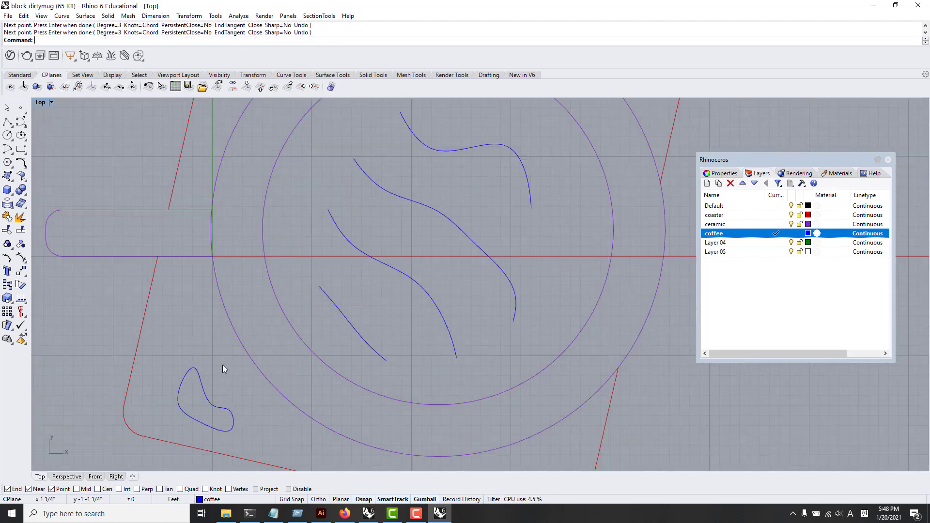
# - Draw a larger closed interpolated curve as a coffee spill outside the coaster's lower-left corner
pyautogui.scroll(-6, 222, 364)
pyautogui.moveTo(268, 357); pyautogui.dragTo(261, 329, button='right')
pyautogui.scroll(-4, 194, 354)
pyautogui.press('Return')
pyautogui.click(158, 337)
pyautogui.click(122, 374)
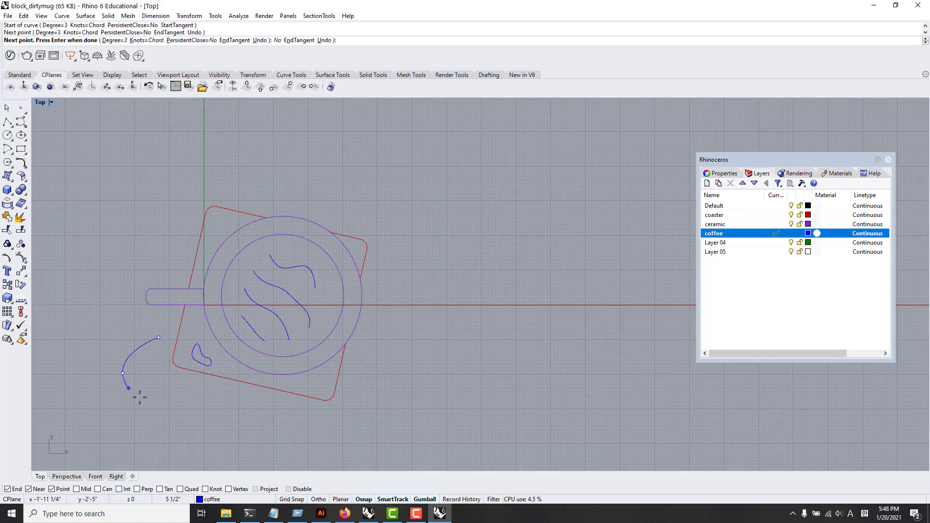
pyautogui.click(137, 395)
pyautogui.click(152, 391)
pyautogui.click(143, 370)
pyautogui.click(158, 337)
# - Save the edited block_dirtymug file, close its window and return to Playing_With_Blocks
pyautogui.moveTo(341, 358); pyautogui.dragTo(412, 355, button='right')
pyautogui.moveTo(468, 287); pyautogui.dragTo(400, 328, button='right')
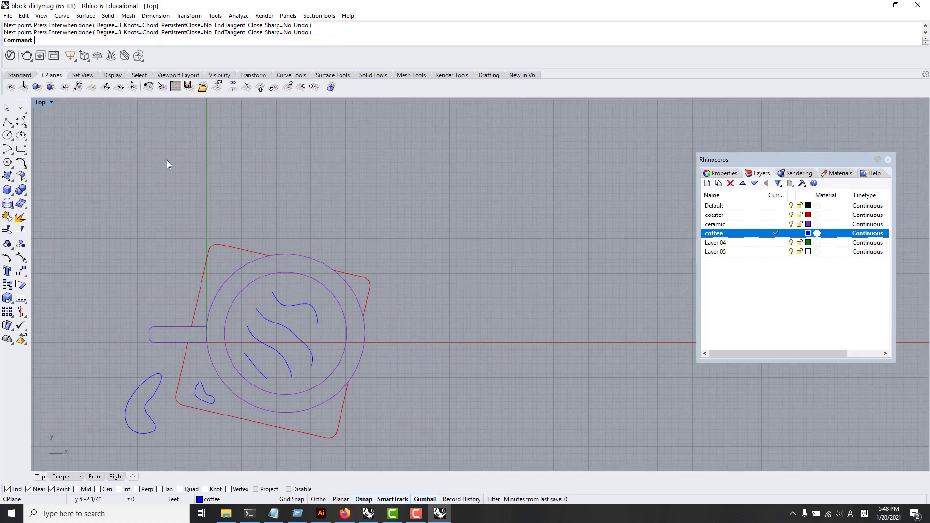
pyautogui.moveTo(276, 315); pyautogui.dragTo(359, 269, button='right')
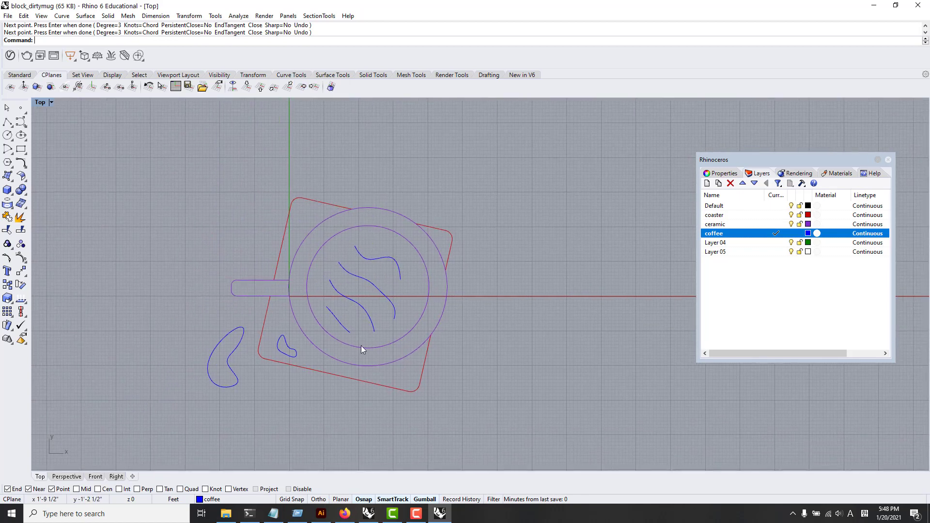
pyautogui.hotkey('ctrl', 's')
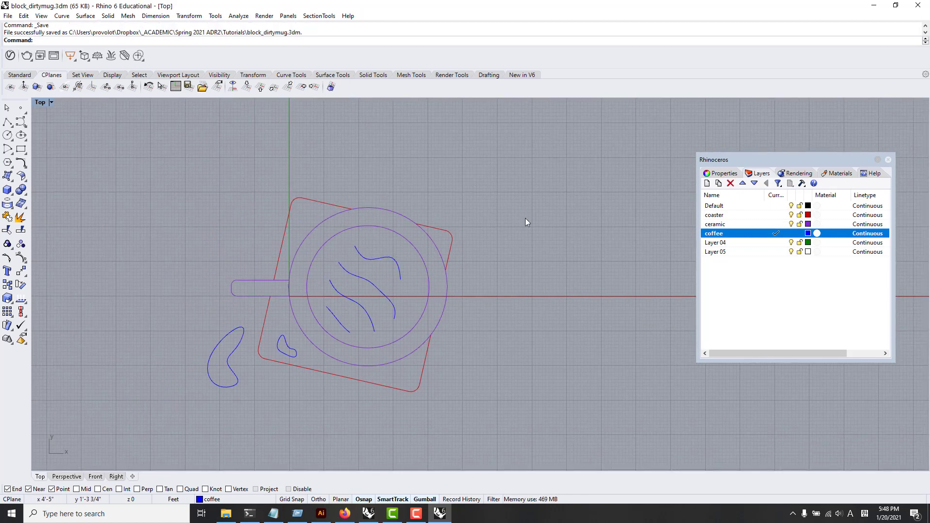
pyautogui.click(925, 9)
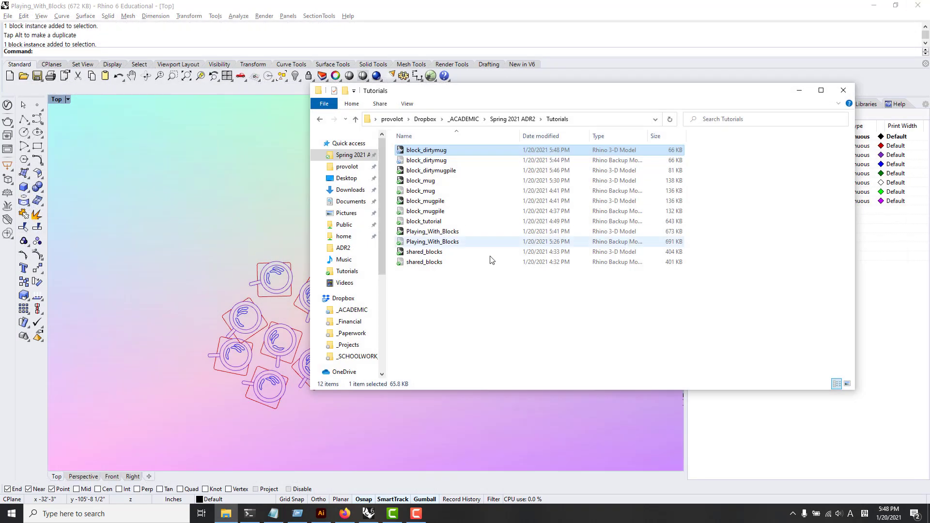
pyautogui.click(799, 90)
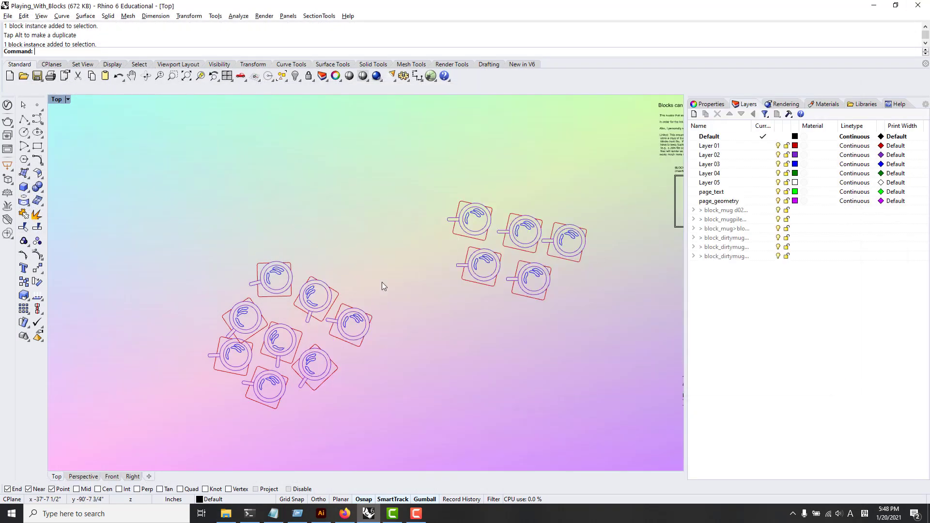
# - Open the Block Manager and update the block_dirtymugpile definition from its linked file
pyautogui.moveTo(381, 282); pyautogui.dragTo(350, 262, button='right')
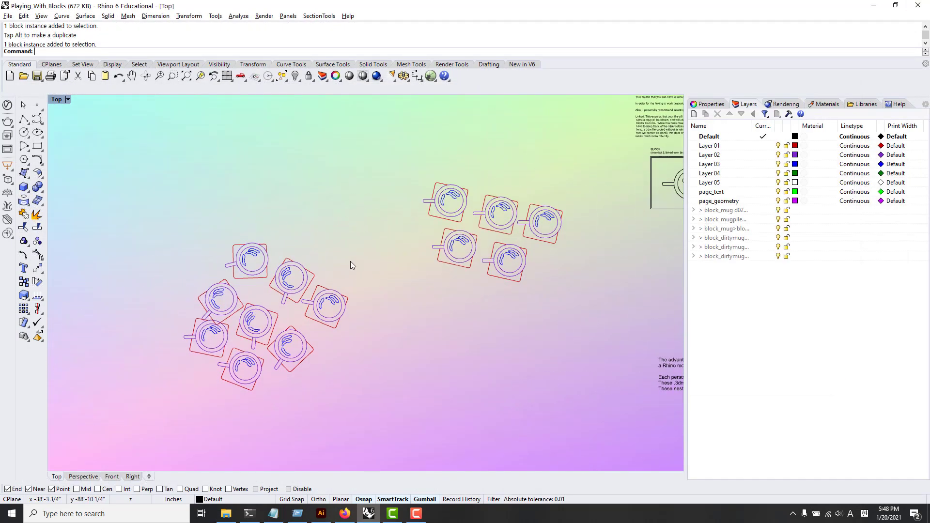
pyautogui.write('BlockManager')
pyautogui.press('Return')
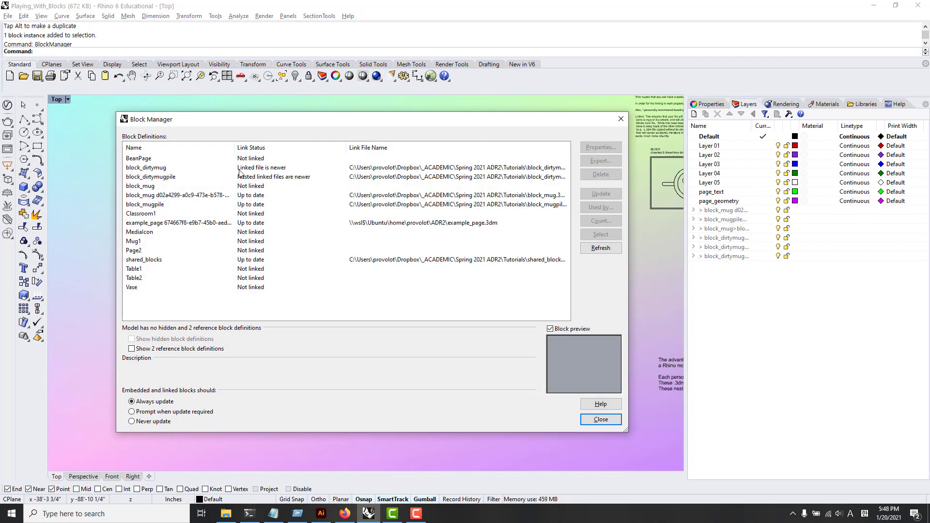
pyautogui.click(196, 169)
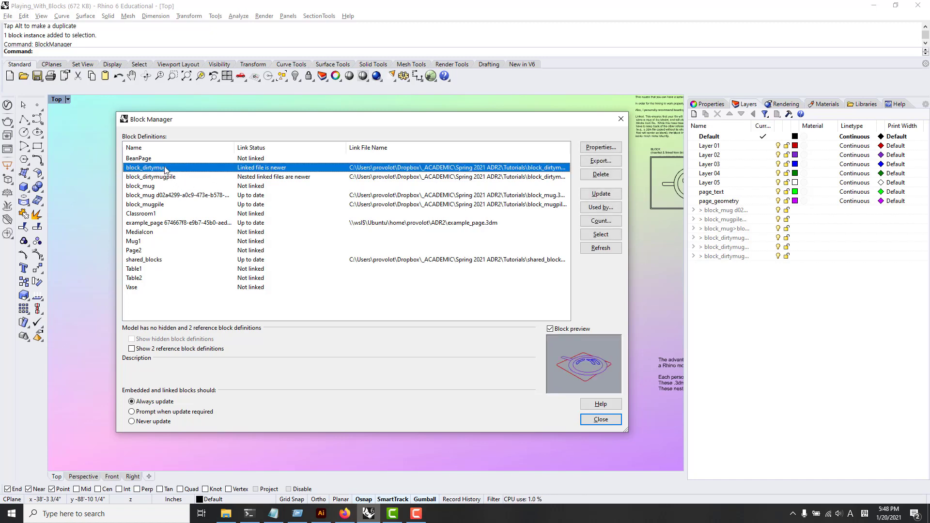
pyautogui.click(136, 178)
pyautogui.moveTo(248, 121); pyautogui.dragTo(405, 124)
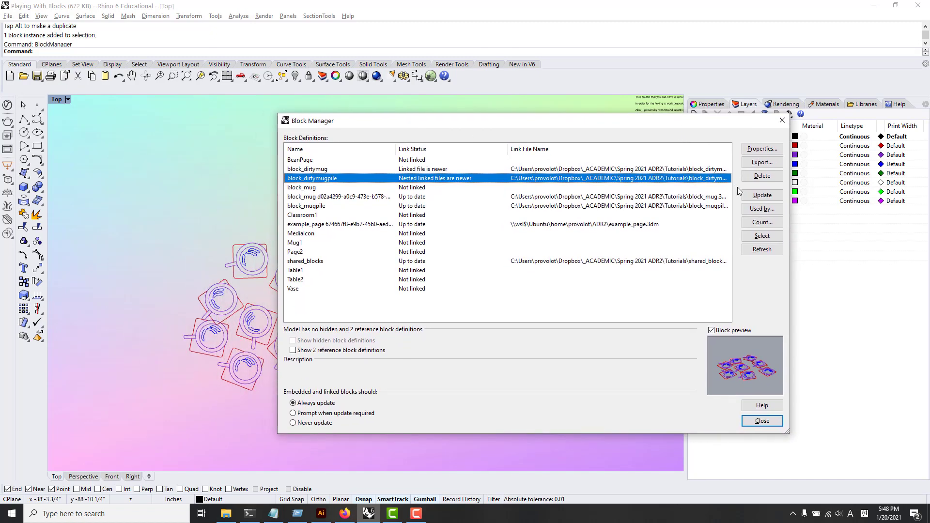
pyautogui.click(760, 195)
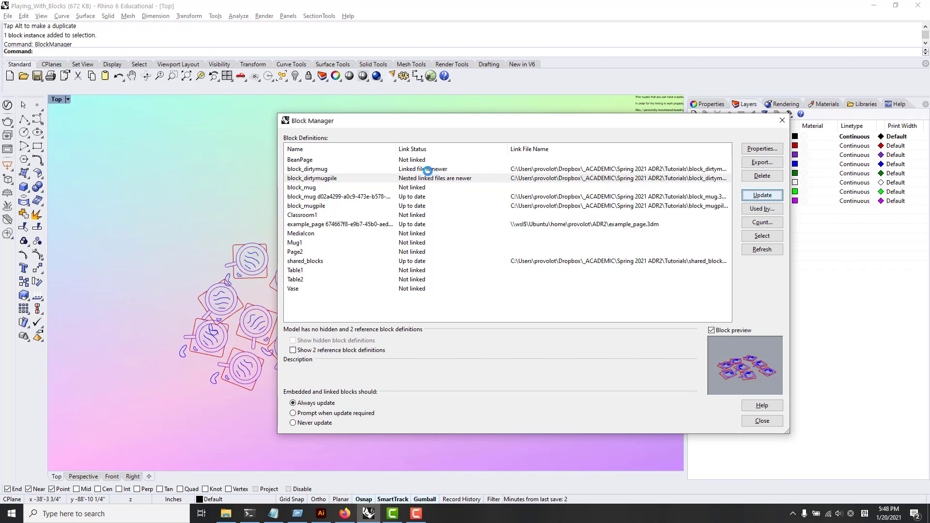
pyautogui.click(499, 290)
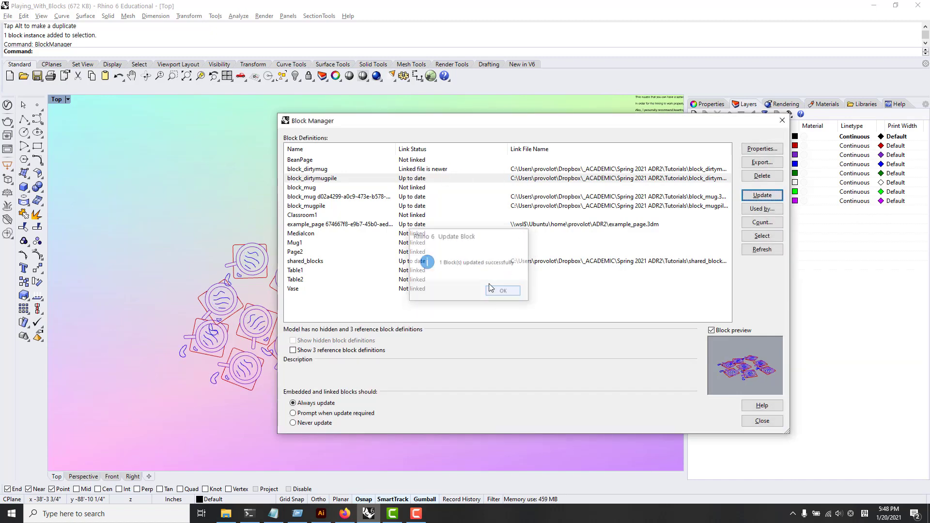
# - Update the block_dirtymug definition from its linked file and close the Block Manager
pyautogui.click(407, 170)
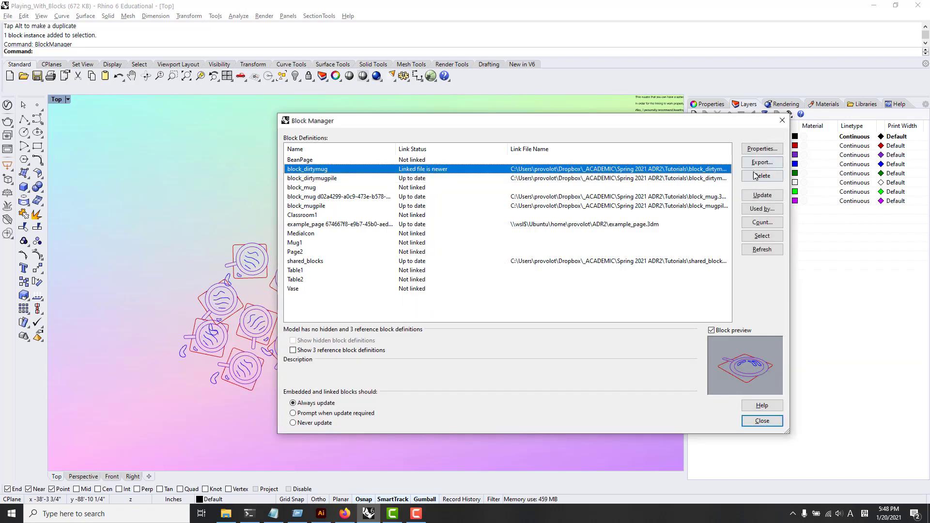
pyautogui.click(761, 195)
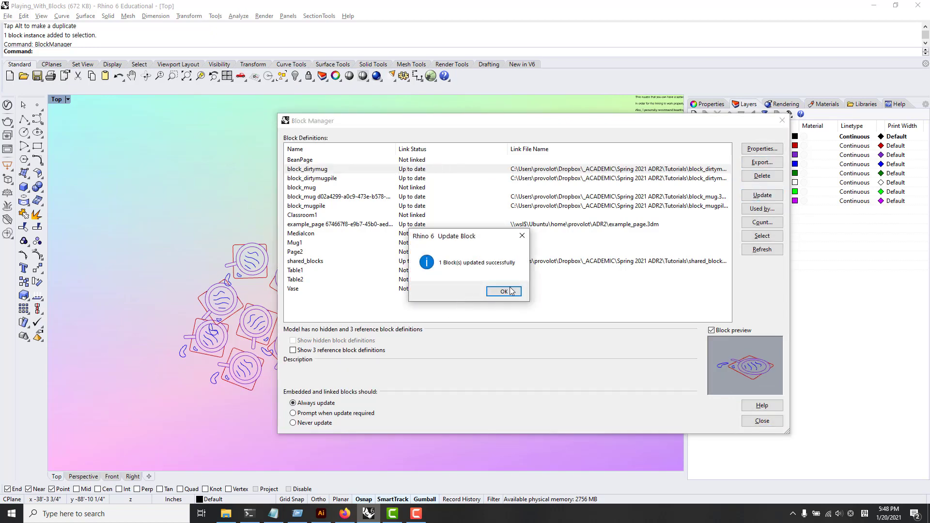
pyautogui.click(506, 291)
pyautogui.click(762, 421)
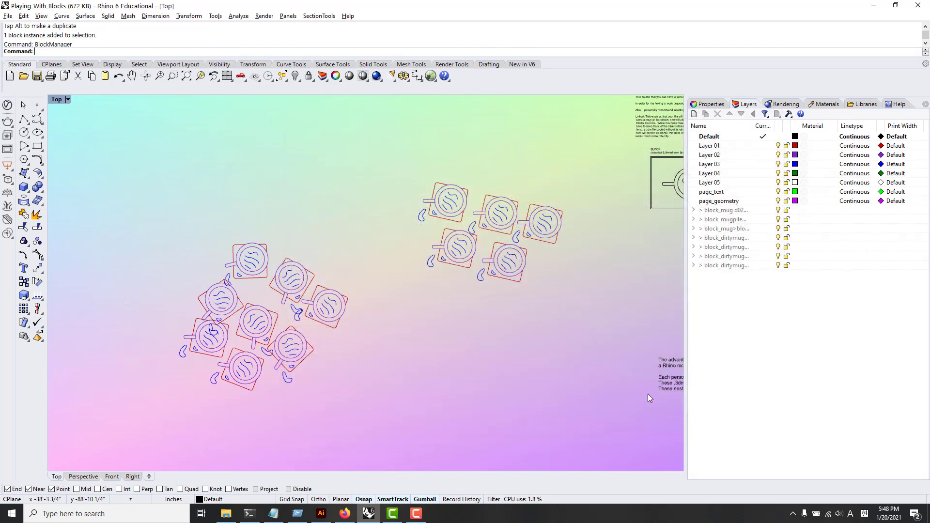
# - Look over the updated mug instances and read the note about the advantages of linking blocks
pyautogui.moveTo(428, 252); pyautogui.dragTo(309, 303, button='right')
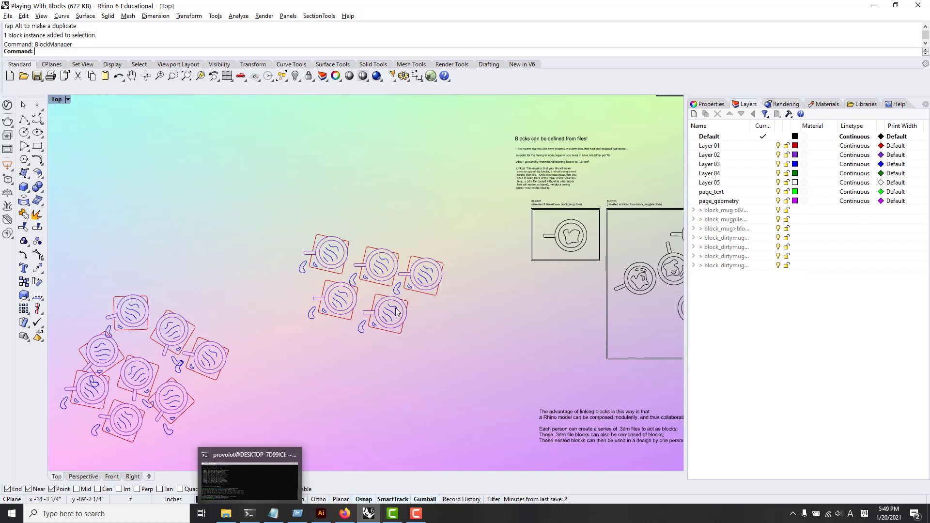
pyautogui.scroll(-3, 338, 353)
pyautogui.scroll(4, 379, 286)
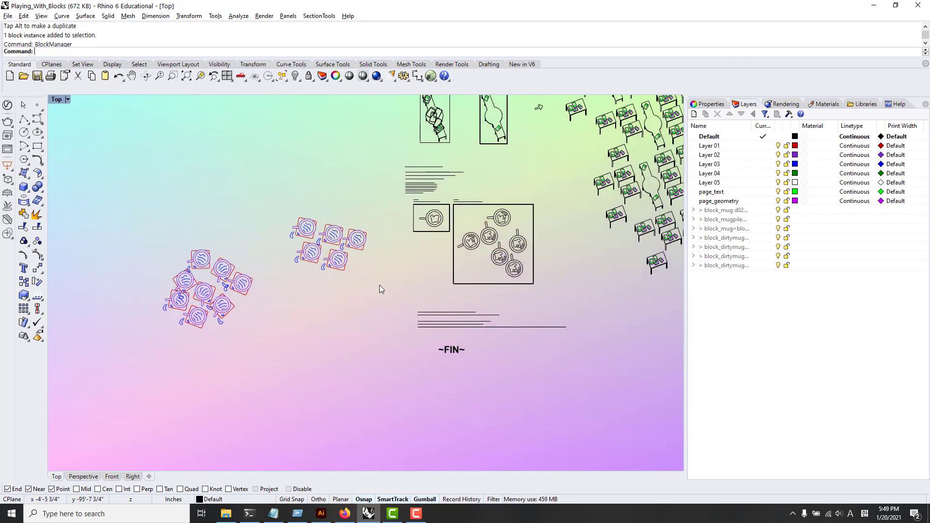
pyautogui.scroll(4, 401, 317)
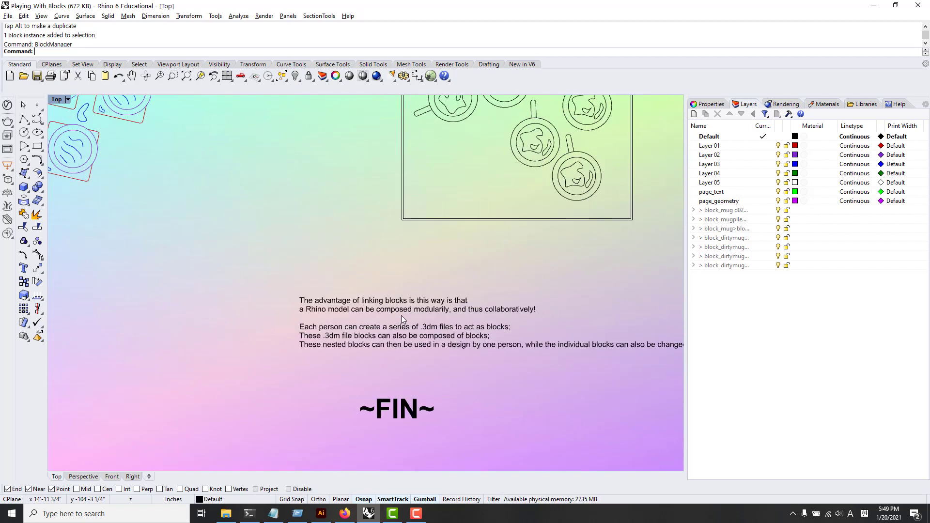
pyautogui.moveTo(400, 316); pyautogui.dragTo(307, 320, button='right')
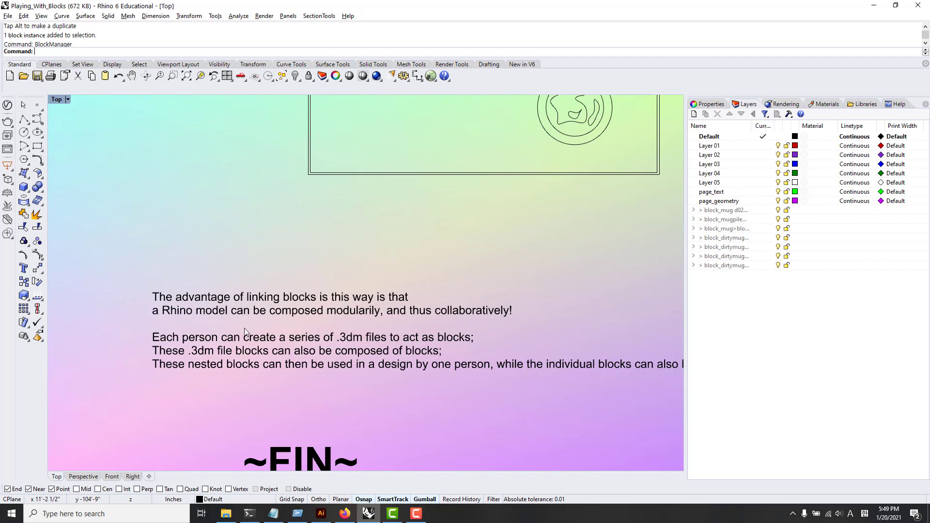
pyautogui.moveTo(272, 340); pyautogui.dragTo(202, 380, button='right')
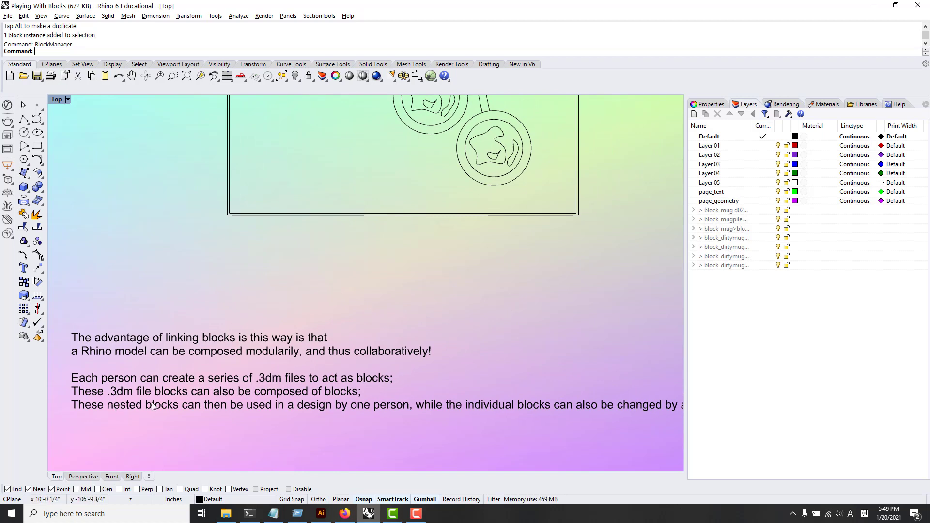
pyautogui.moveTo(445, 361); pyautogui.dragTo(292, 398, button='right')
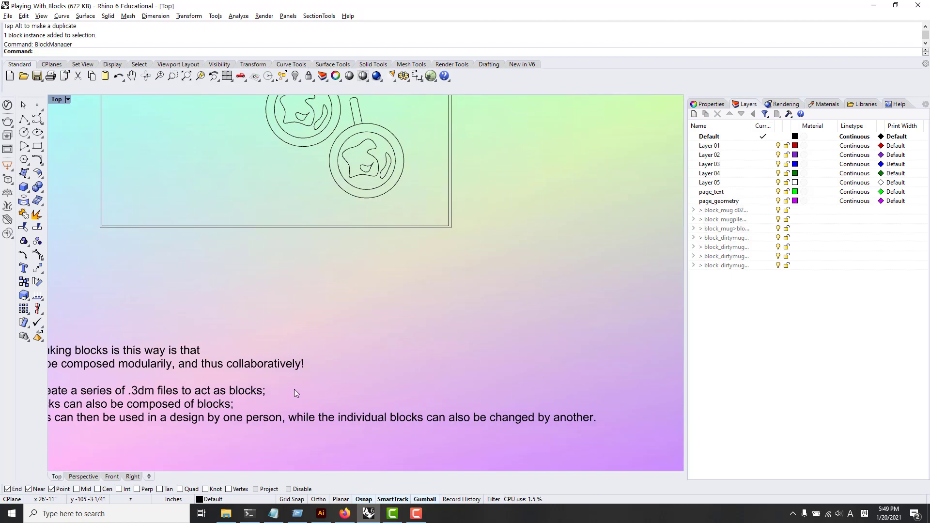
pyautogui.scroll(-6, 295, 388)
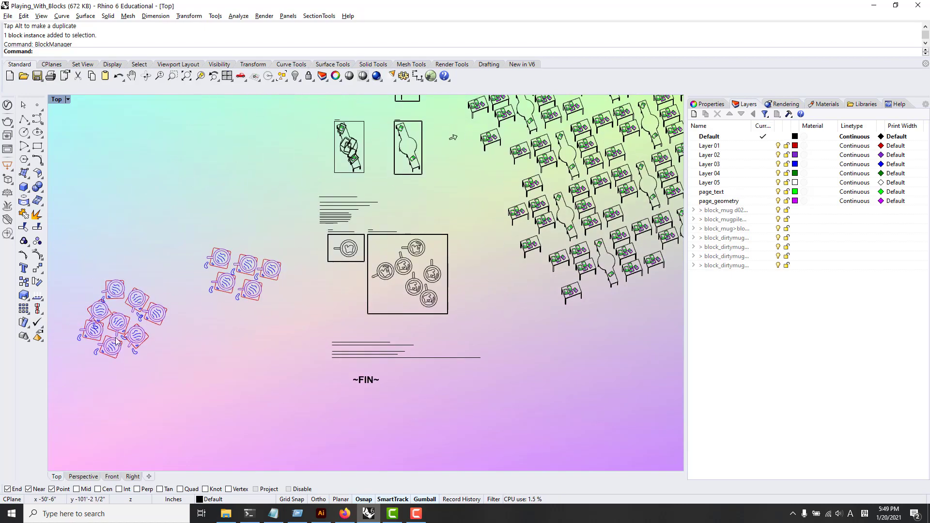
# - Examine the dirty mug group up close and the classroom layout of repeated desk blocks
pyautogui.scroll(8, 116, 341)
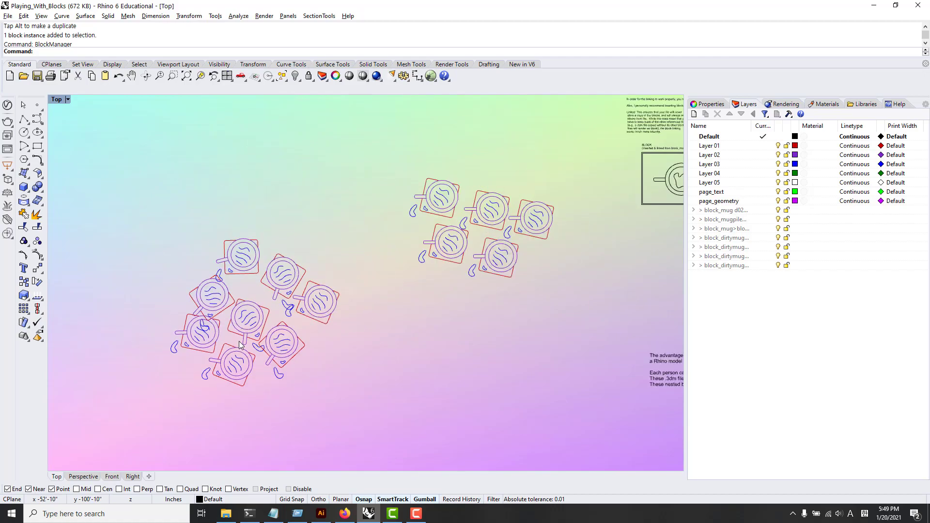
pyautogui.scroll(-7, 242, 325)
pyautogui.moveTo(588, 245); pyautogui.dragTo(306, 349, button='right')
pyautogui.scroll(6, 357, 327)
pyautogui.moveTo(431, 308); pyautogui.dragTo(287, 361, button='right')
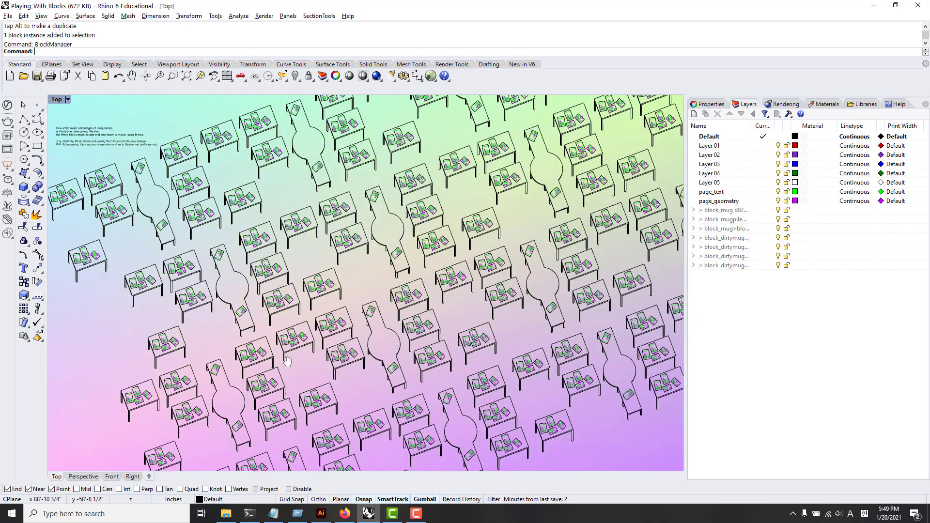
pyautogui.scroll(-3, 287, 361)
pyautogui.scroll(7, 339, 324)
pyautogui.scroll(-3, 339, 325)
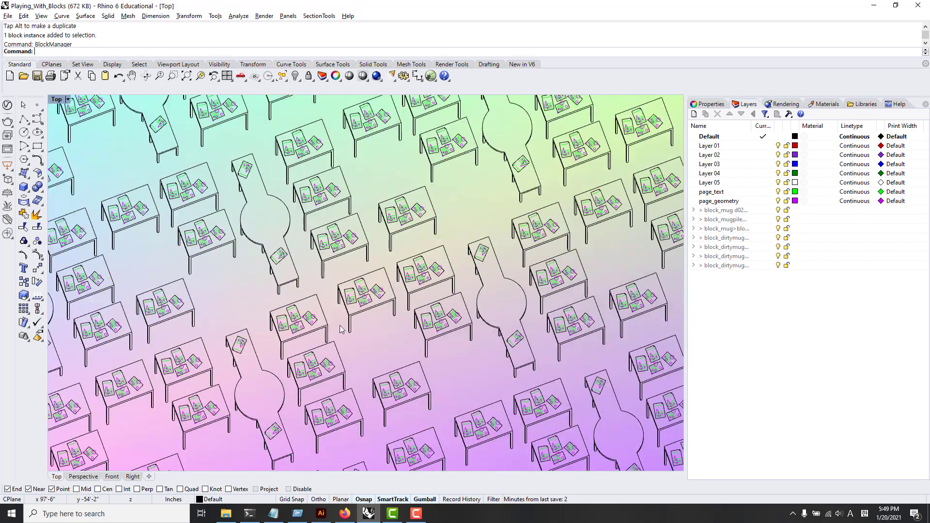
pyautogui.scroll(-12, 340, 326)
pyautogui.moveTo(241, 334); pyautogui.dragTo(446, 262, button='right')
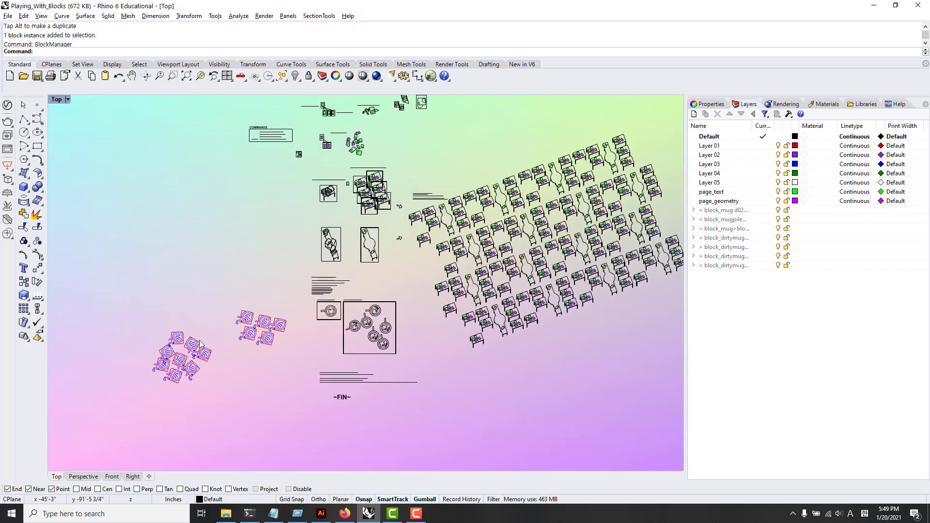
# - Review both dirty mug groups beside the linked-block examples, ending with an overview of the whole Playing With Blocks page
pyautogui.scroll(8, 302, 304)
pyautogui.scroll(-5, 302, 304)
pyautogui.moveTo(513, 257); pyautogui.dragTo(325, 335, button='right')
pyautogui.moveTo(147, 298); pyautogui.dragTo(387, 256, button='right')
pyautogui.scroll(2, 334, 385)
pyautogui.scroll(3, 334, 386)
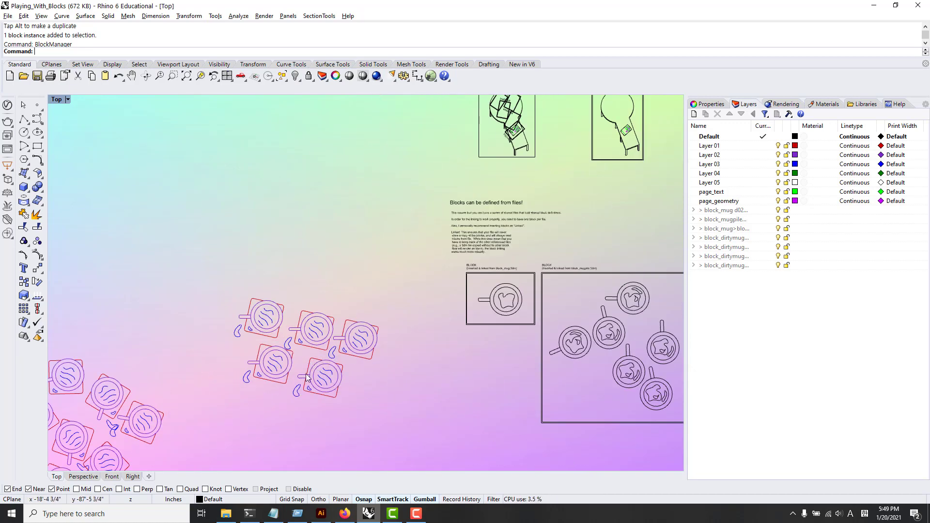
pyautogui.scroll(-5, 308, 377)
pyautogui.moveTo(501, 372); pyautogui.dragTo(401, 395, button='right')
pyautogui.scroll(-2, 410, 364)
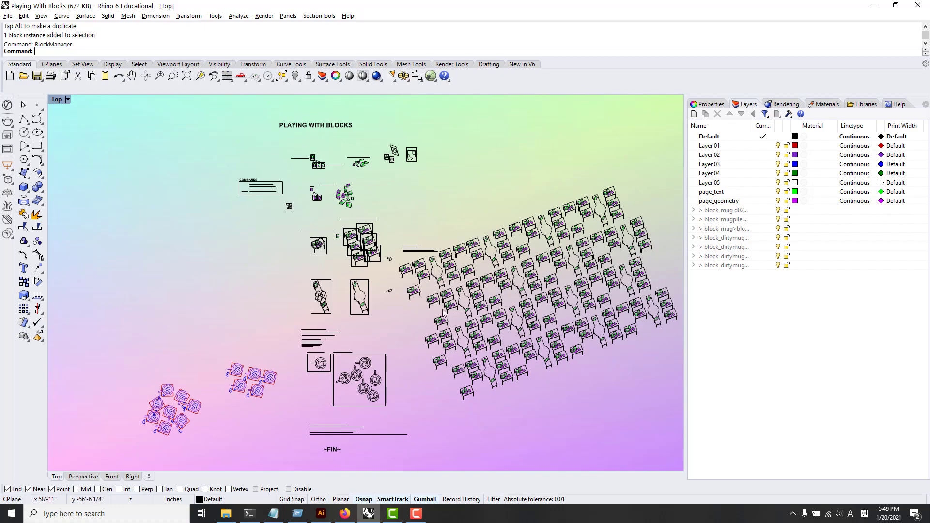
# - Inspect a single desk block and its nested pages within the classroom layout
pyautogui.scroll(5, 486, 305)
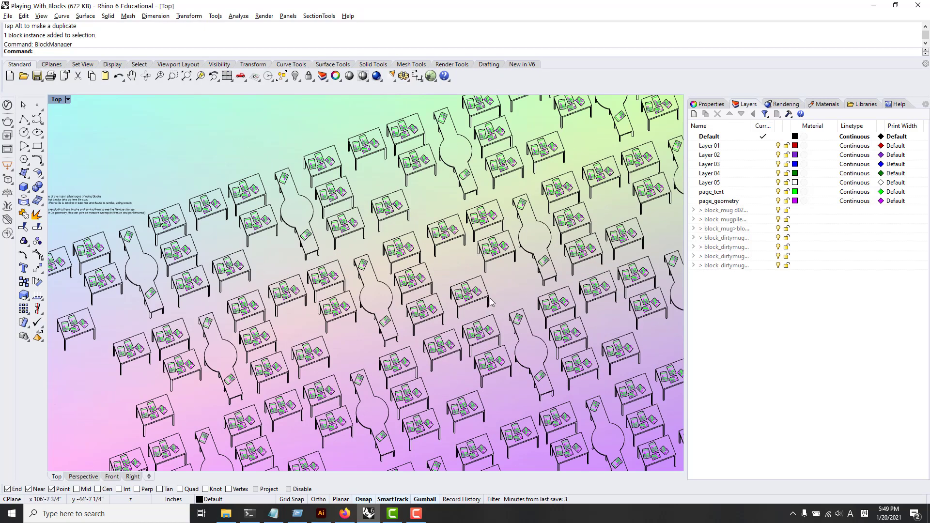
pyautogui.scroll(6, 496, 285)
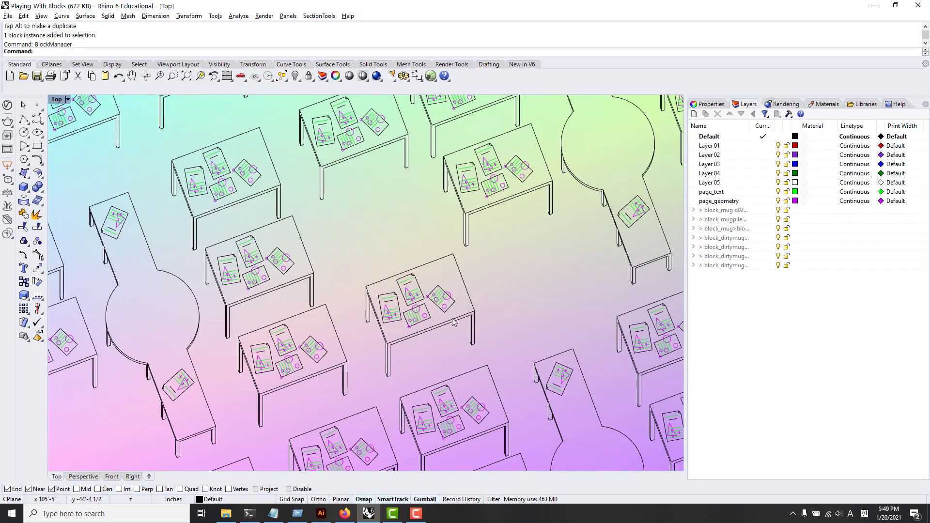
pyautogui.click(433, 290)
pyautogui.click(480, 256)
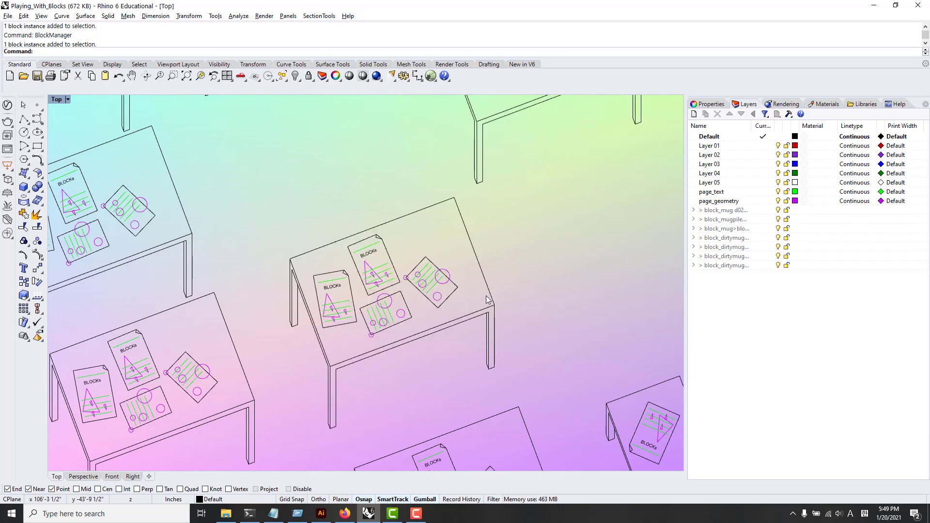
pyautogui.scroll(-8, 408, 300)
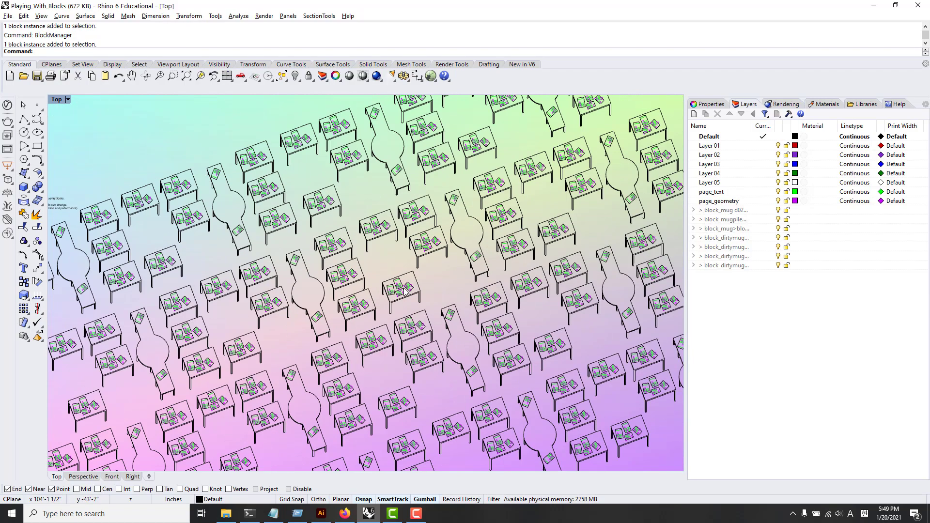
pyautogui.scroll(-3, 405, 290)
pyautogui.scroll(8, 396, 296)
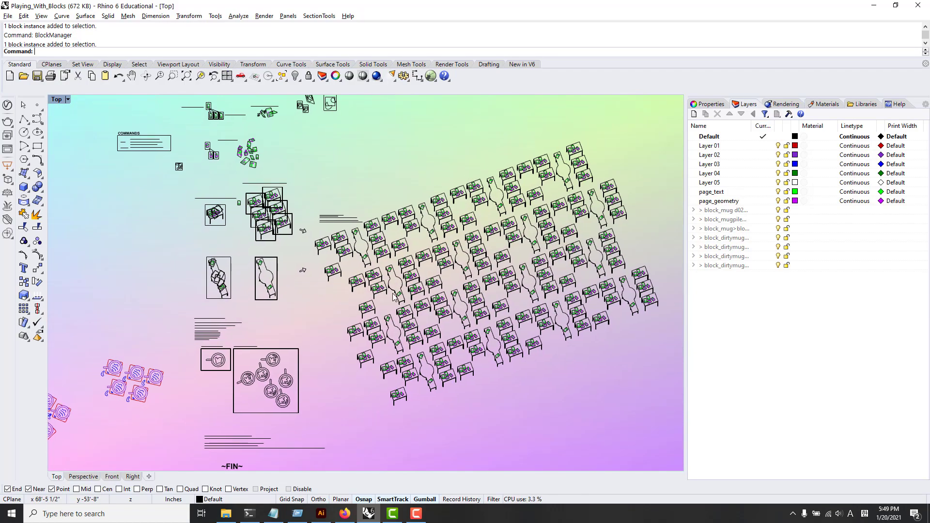
# - Compare the framed linked mug and mug pile blocks with the desks repeated across the classroom layout
pyautogui.moveTo(271, 407); pyautogui.dragTo(239, 310, button='right')
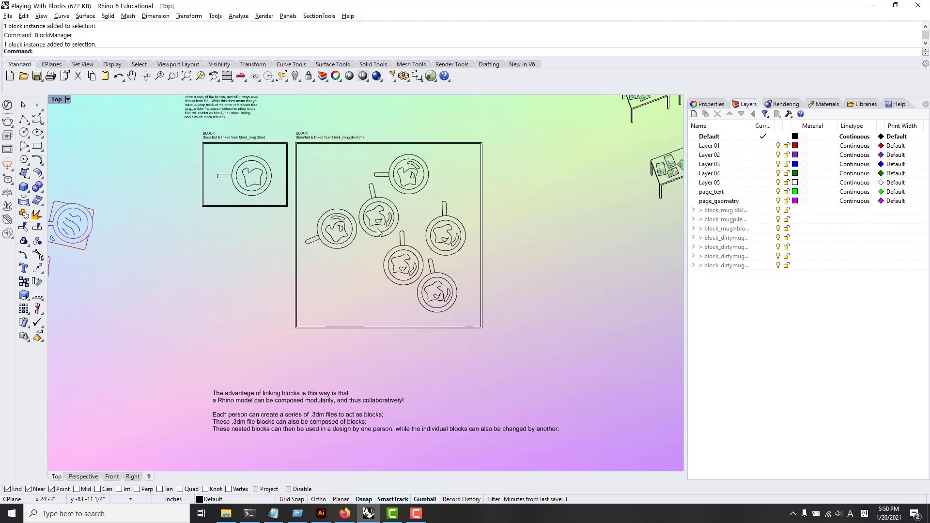
pyautogui.moveTo(380, 233)
pyautogui.mouseDown(button='right')
pyautogui.moveTo(376, 245)
pyautogui.moveTo(321, 251)
pyautogui.mouseUp(button='right')
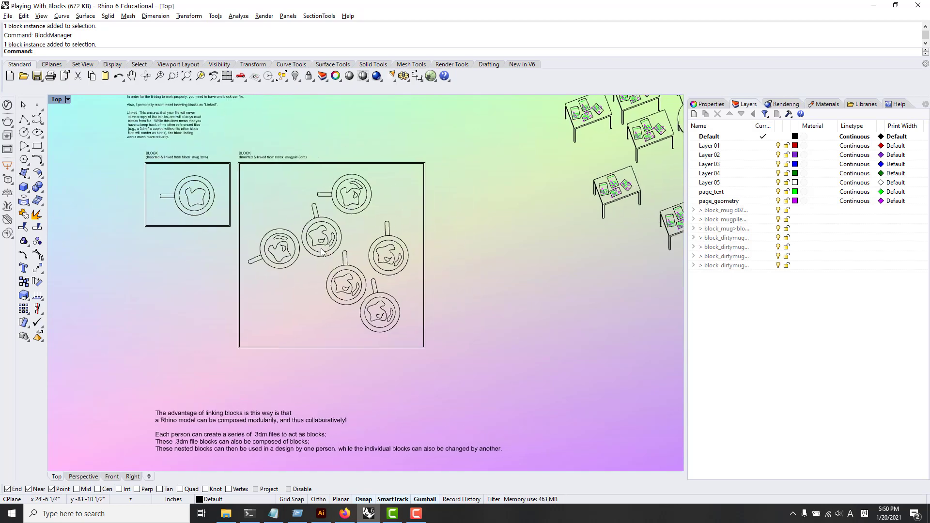
pyautogui.moveTo(488, 185); pyautogui.dragTo(279, 291, button='right')
pyautogui.moveTo(491, 221); pyautogui.dragTo(385, 255, button='right')
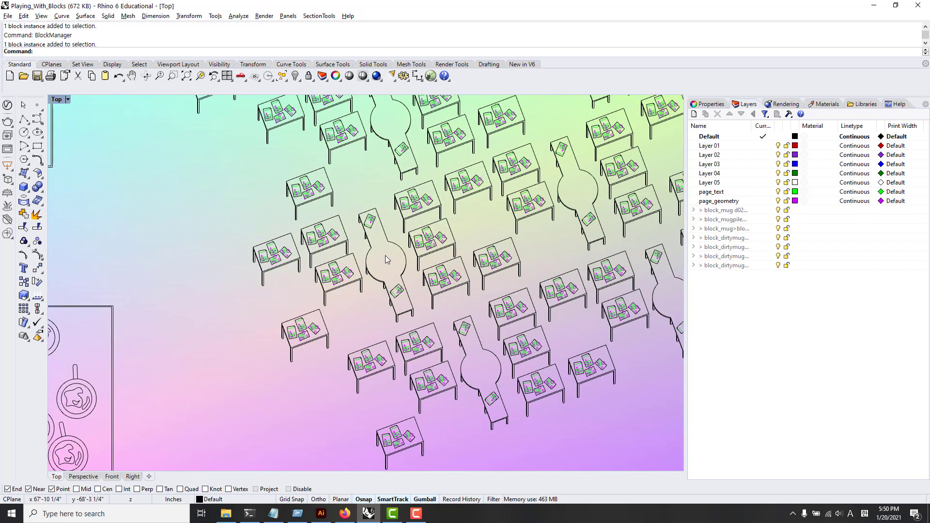
pyautogui.moveTo(196, 358); pyautogui.dragTo(413, 264, button='right')
pyautogui.moveTo(212, 317); pyautogui.dragTo(350, 318, button='right')
pyautogui.scroll(1, 289, 330)
pyautogui.scroll(-5, 290, 321)
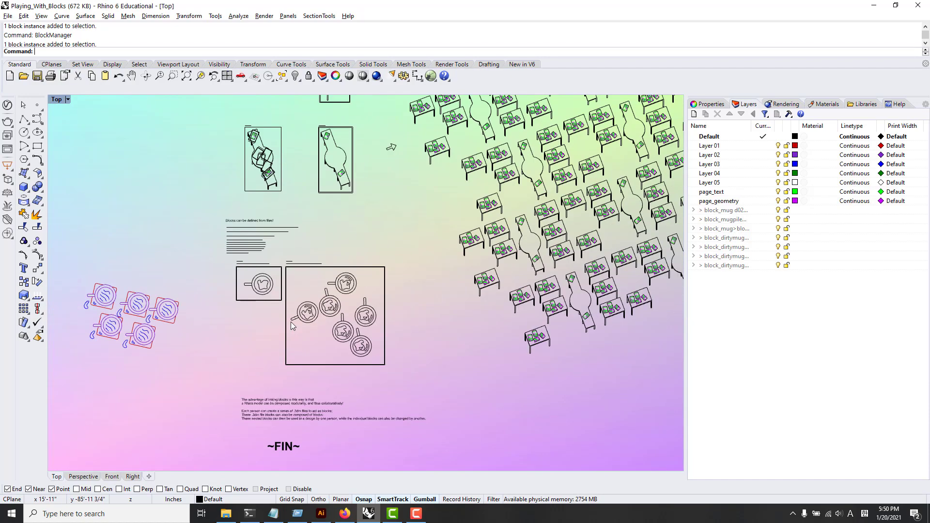
pyautogui.moveTo(530, 144); pyautogui.dragTo(294, 256, button='right')
pyautogui.scroll(-10, 293, 255)
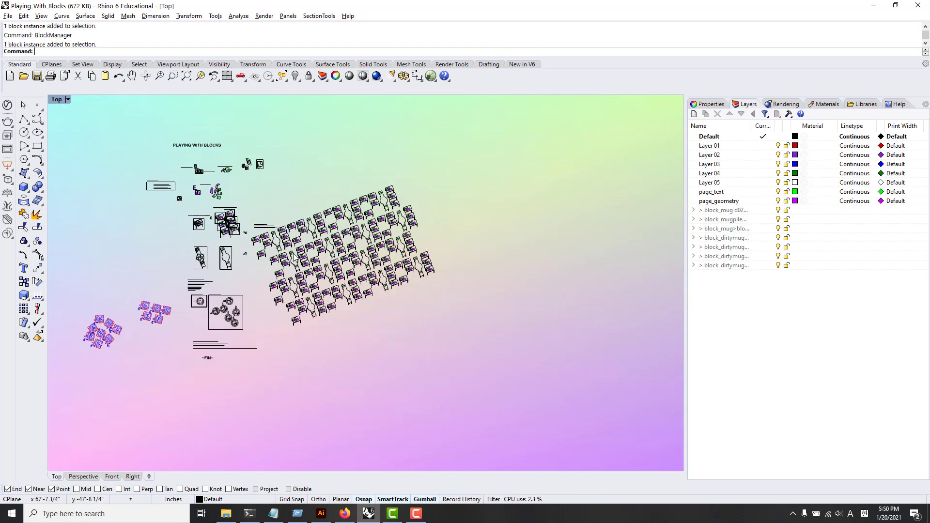
pyautogui.scroll(8, 284, 256)
pyautogui.scroll(8, 308, 297)
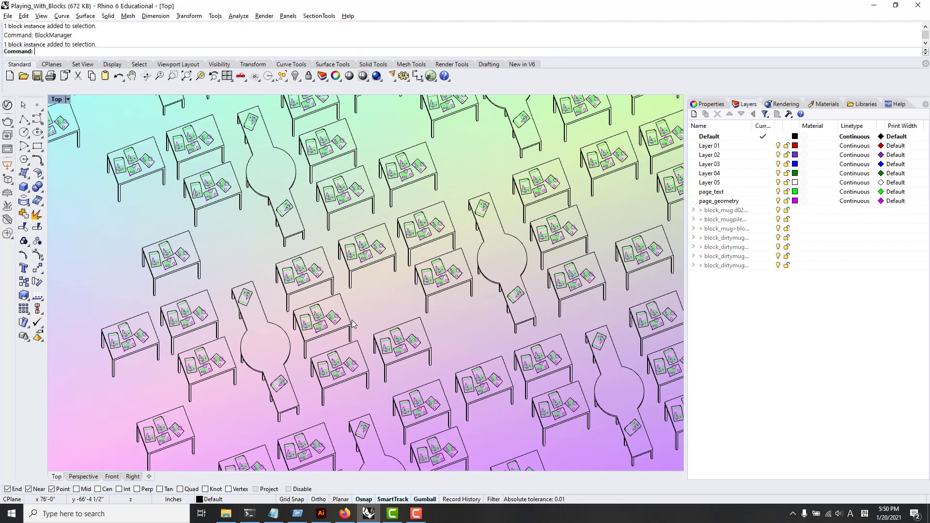
pyautogui.scroll(-5, 352, 324)
pyautogui.scroll(3, 374, 270)
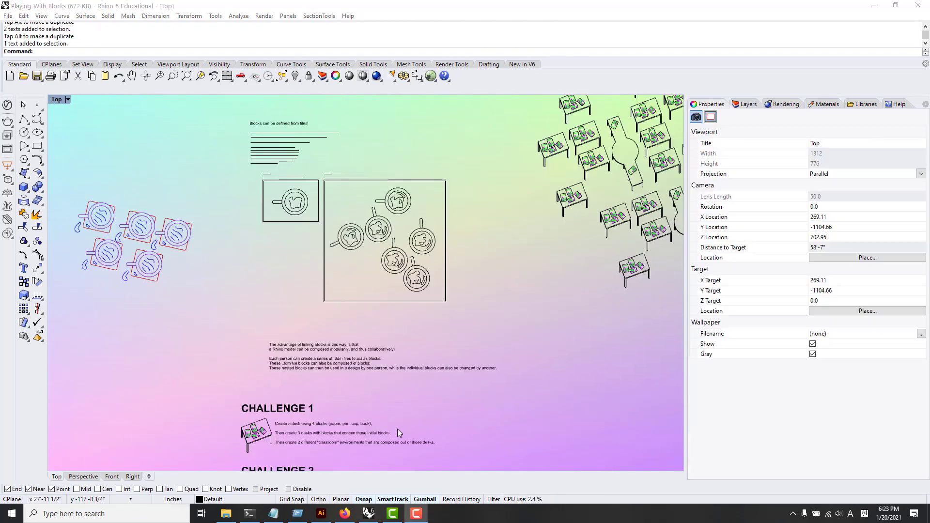
# - Read the Challenge 1 instructions below the note on linked blocks
pyautogui.moveTo(397, 429); pyautogui.dragTo(395, 348, button='right')
pyautogui.scroll(5, 334, 389)
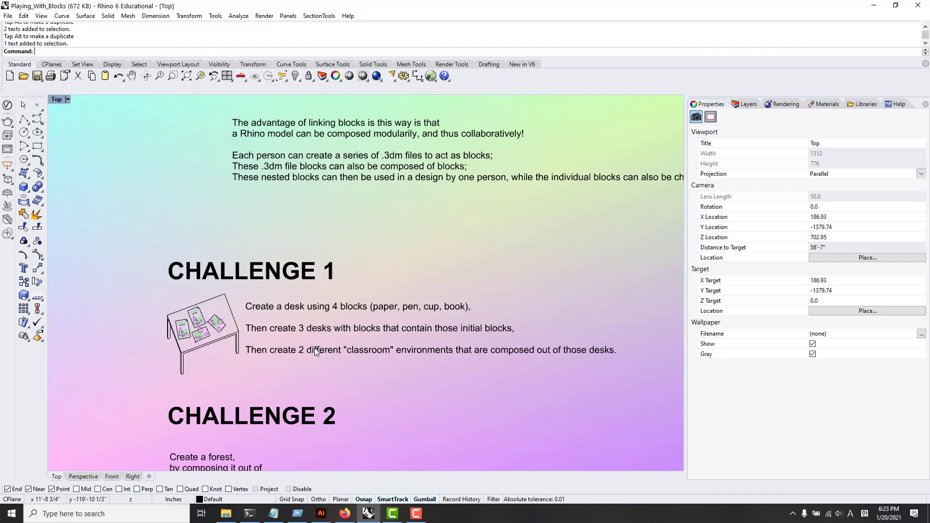
# - Read the Challenge 2 forest instructions and the Challenge 3 prompt on collaborating with linked blocks
pyautogui.moveTo(337, 407); pyautogui.dragTo(320, 251, button='right')
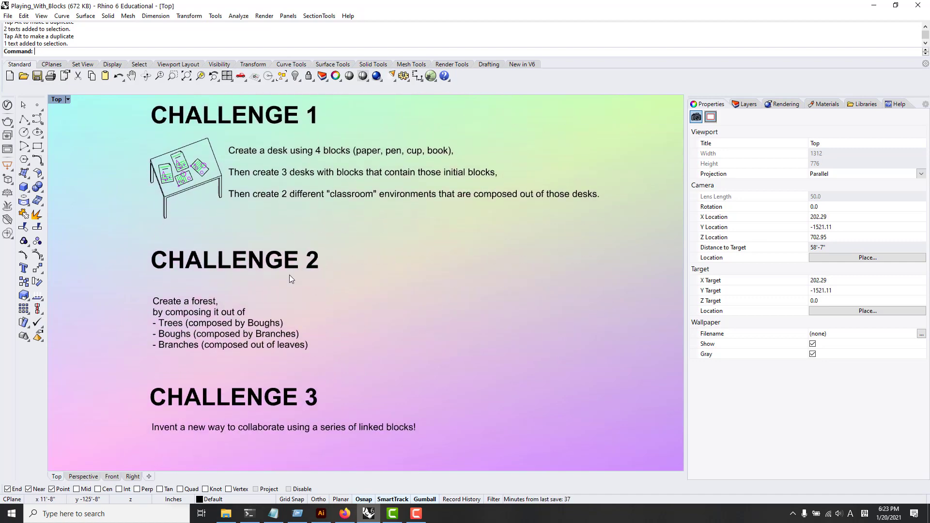
pyautogui.scroll(4, 207, 337)
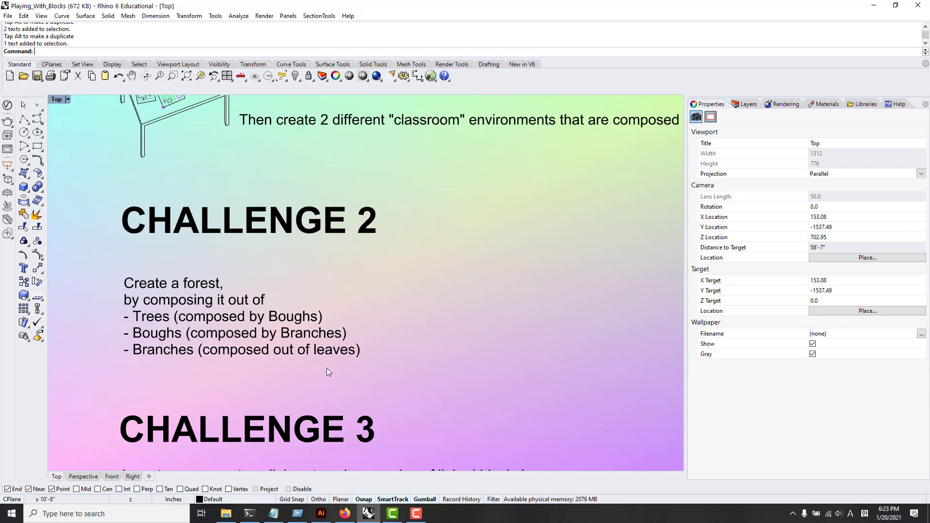
pyautogui.moveTo(323, 391); pyautogui.dragTo(321, 271, button='right')
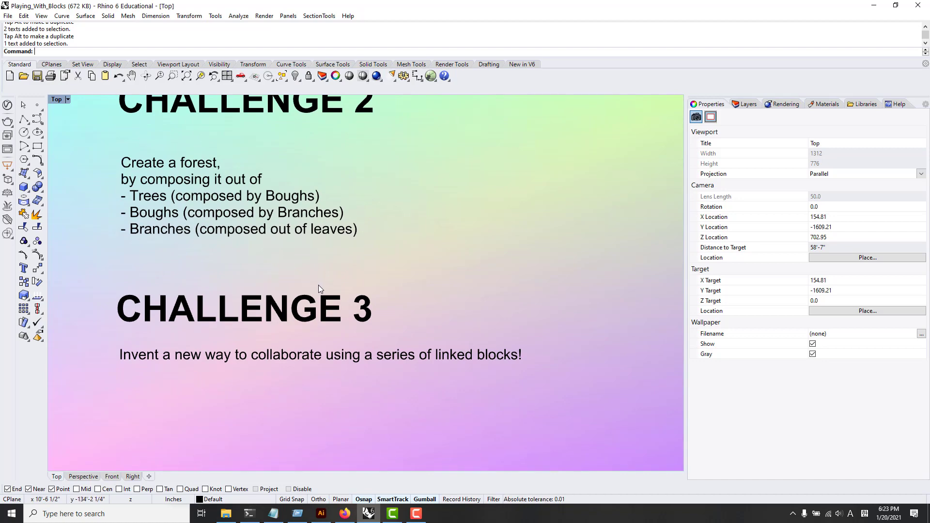
pyautogui.scroll(-6, 334, 332)
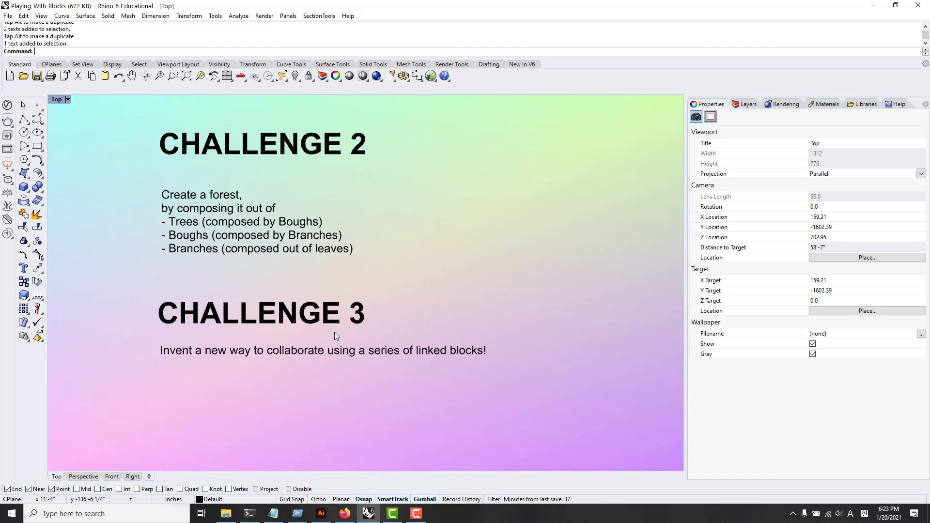
# - Review all three challenges together, checking their place on the page below the linked mug and classroom examples
pyautogui.moveTo(325, 299)
pyautogui.mouseDown(button='right')
pyautogui.moveTo(310, 338)
pyautogui.moveTo(264, 375)
pyautogui.mouseUp(button='right')
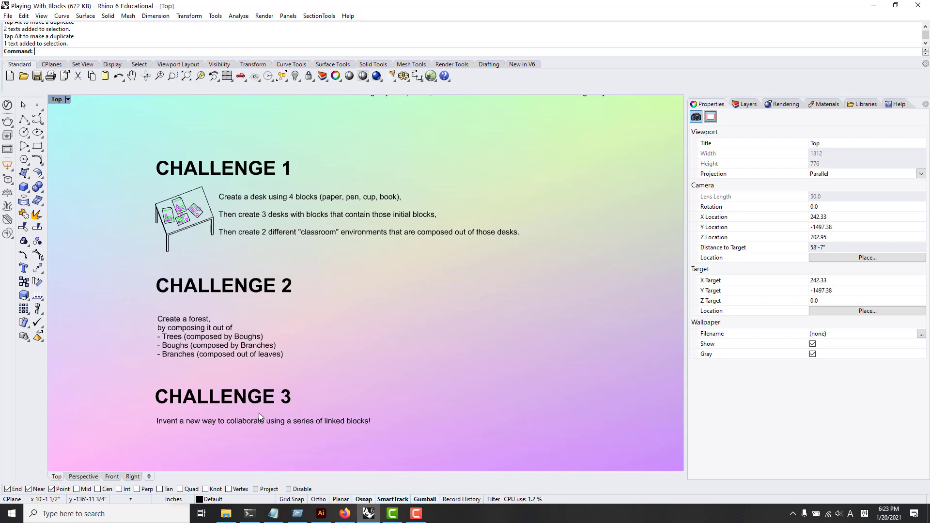
pyautogui.moveTo(337, 374); pyautogui.dragTo(335, 390, button='right')
pyautogui.scroll(-6, 324, 403)
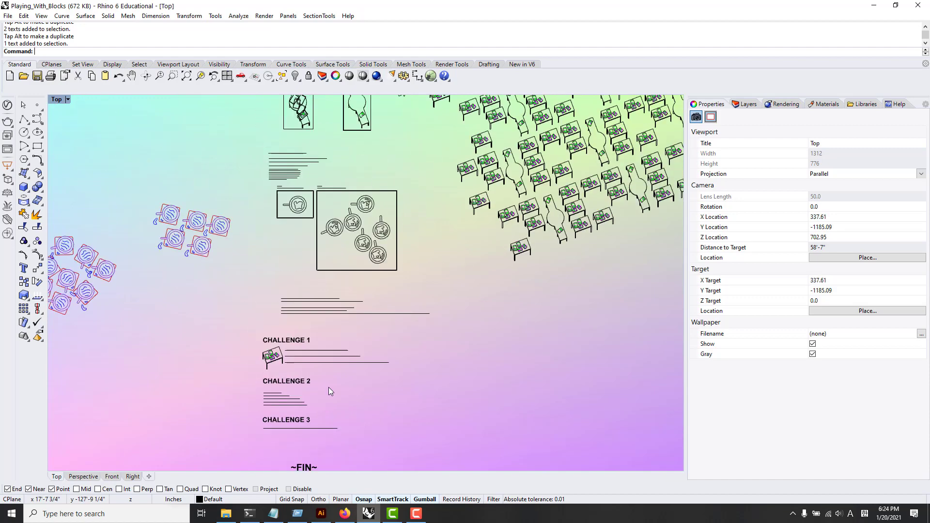
pyautogui.moveTo(396, 288); pyautogui.dragTo(351, 372, button='right')
pyautogui.moveTo(319, 421); pyautogui.dragTo(350, 310, button='right')
pyautogui.scroll(8, 274, 411)
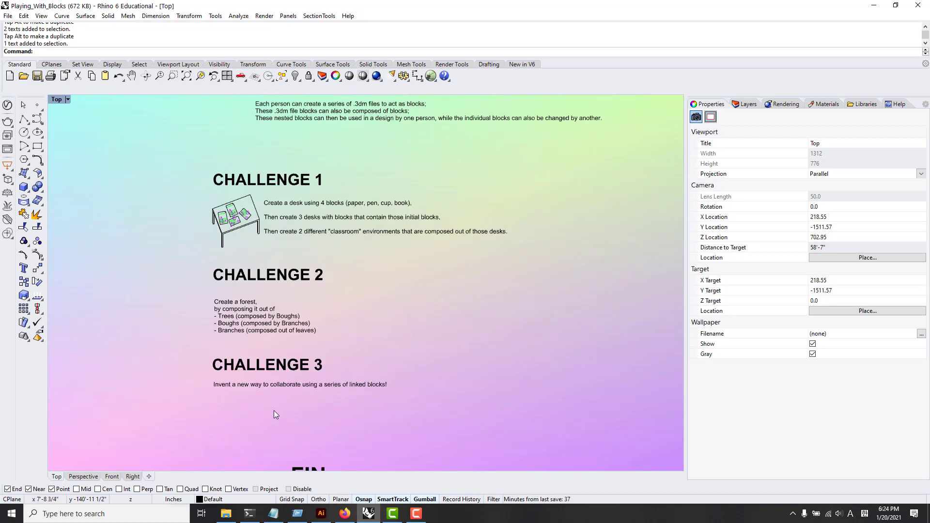
pyautogui.scroll(4, 266, 386)
pyautogui.moveTo(267, 349); pyautogui.dragTo(237, 407, button='right')
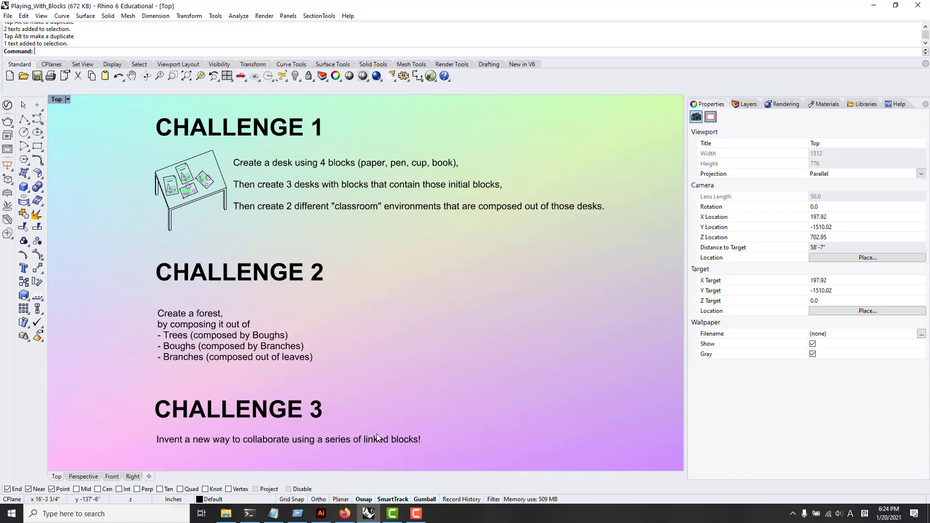
pyautogui.scroll(-7, 356, 367)
pyautogui.scroll(5, 349, 377)
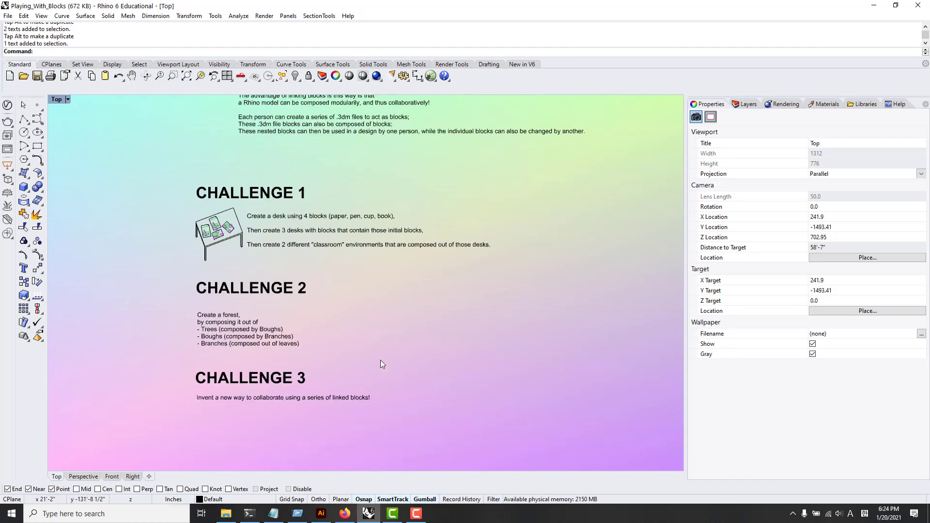
pyautogui.scroll(4, 315, 365)
pyautogui.moveTo(262, 354); pyautogui.dragTo(264, 382, button='right')
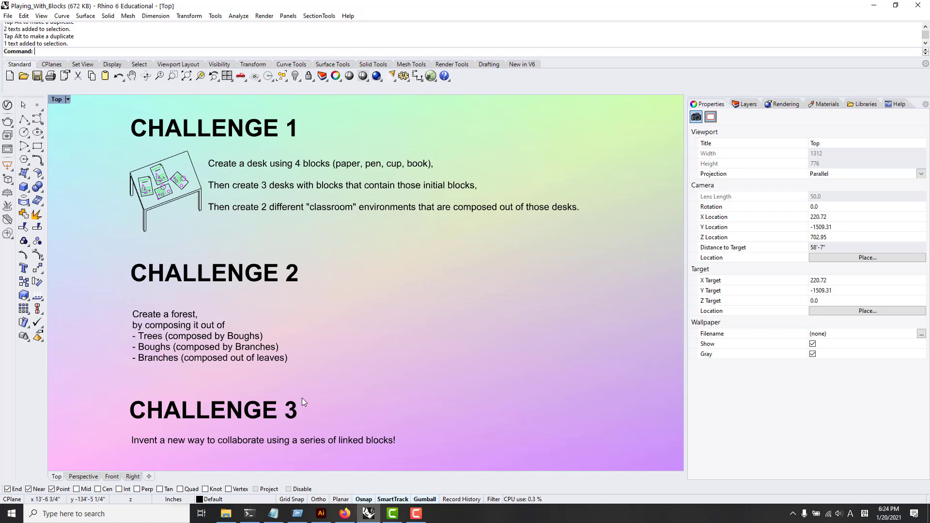
# - Show the closing ~FIN~ text below Challenge 3 at close range
pyautogui.moveTo(365, 405); pyautogui.dragTo(396, 288, button='right')
pyautogui.moveTo(293, 388); pyautogui.dragTo(355, 358, button='right')
pyautogui.scroll(8, 355, 359)
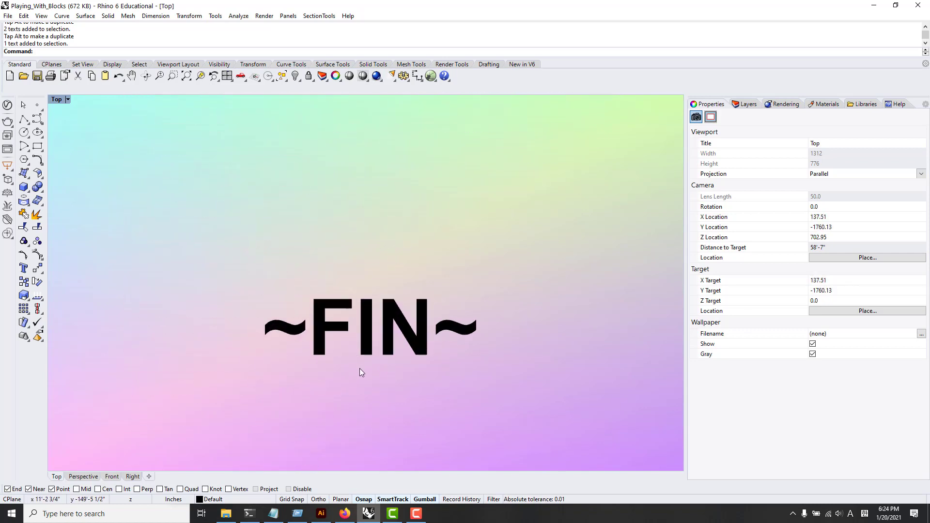
pyautogui.scroll(3, 360, 371)
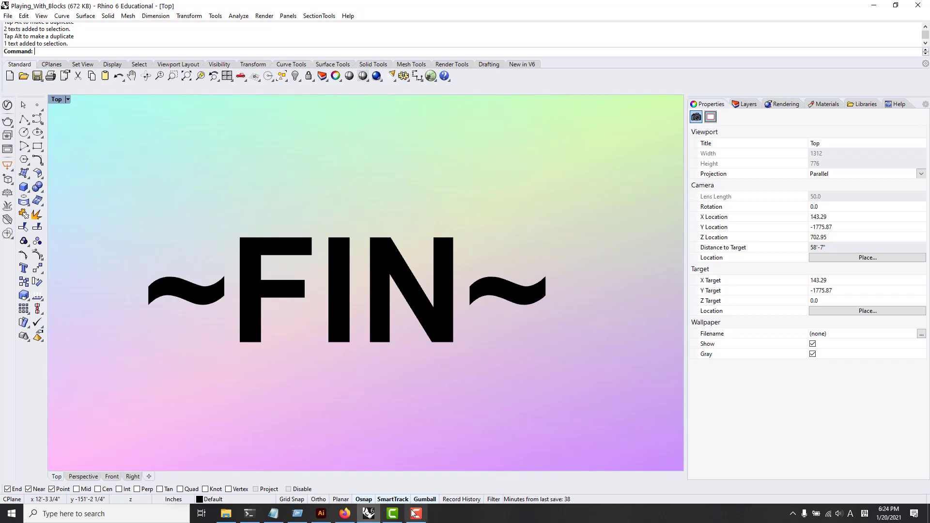